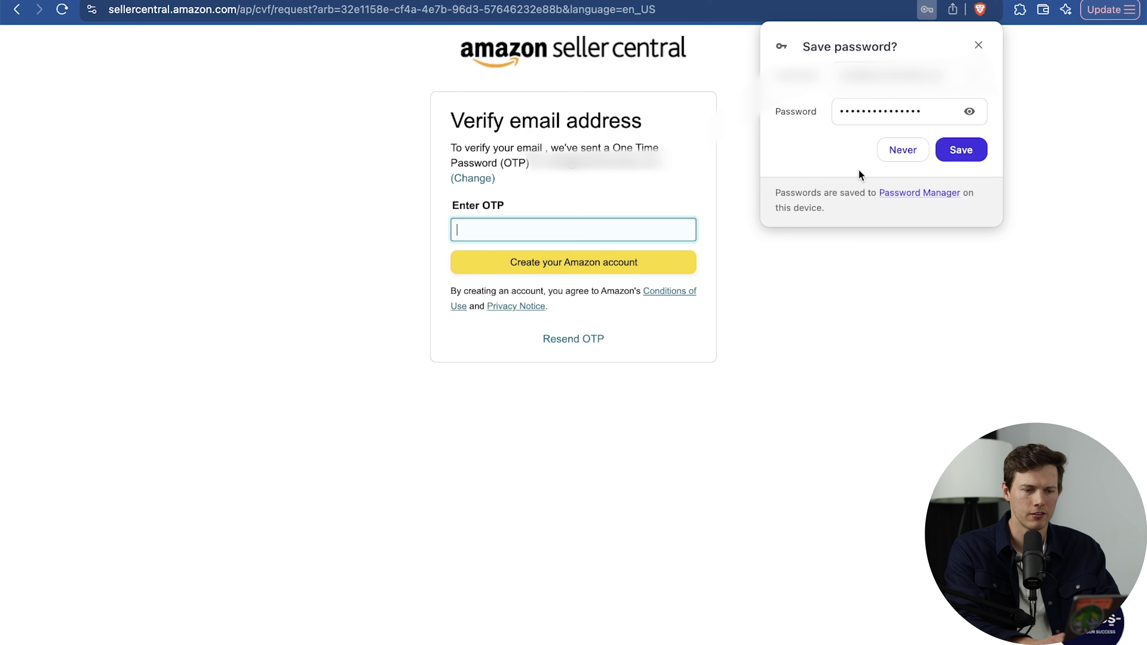
# Save the account password and set the business location to United States.
pyautogui.click(960, 150)
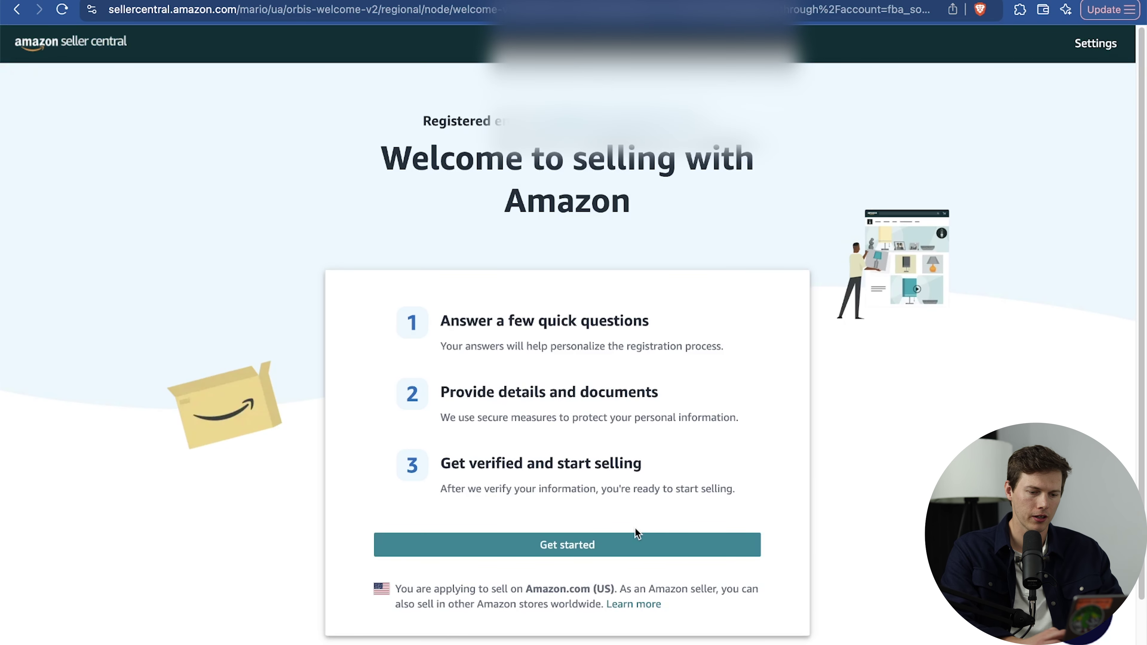
pyautogui.click(623, 546)
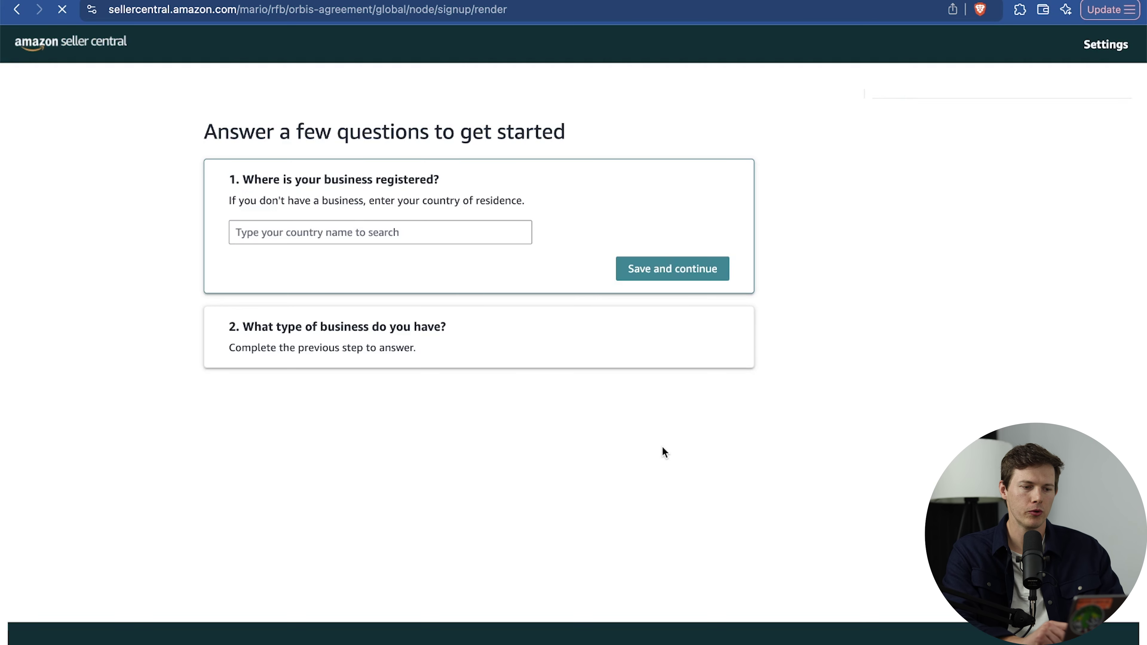
pyautogui.click(434, 236)
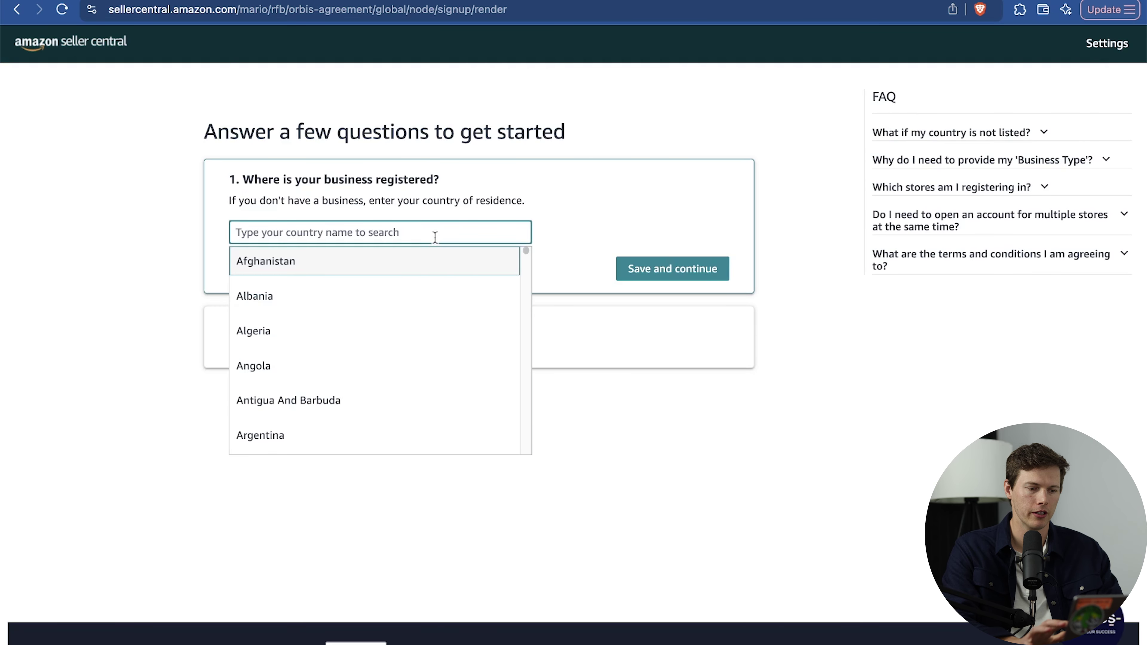
pyautogui.write('united')
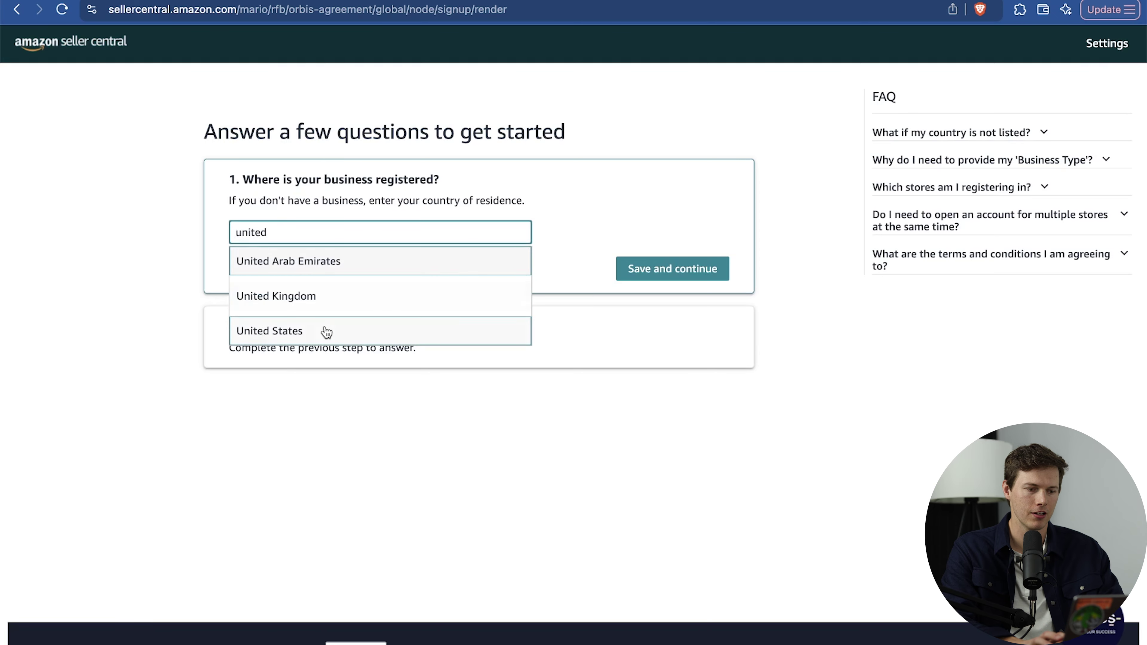
pyautogui.click(326, 329)
pyautogui.click(676, 268)
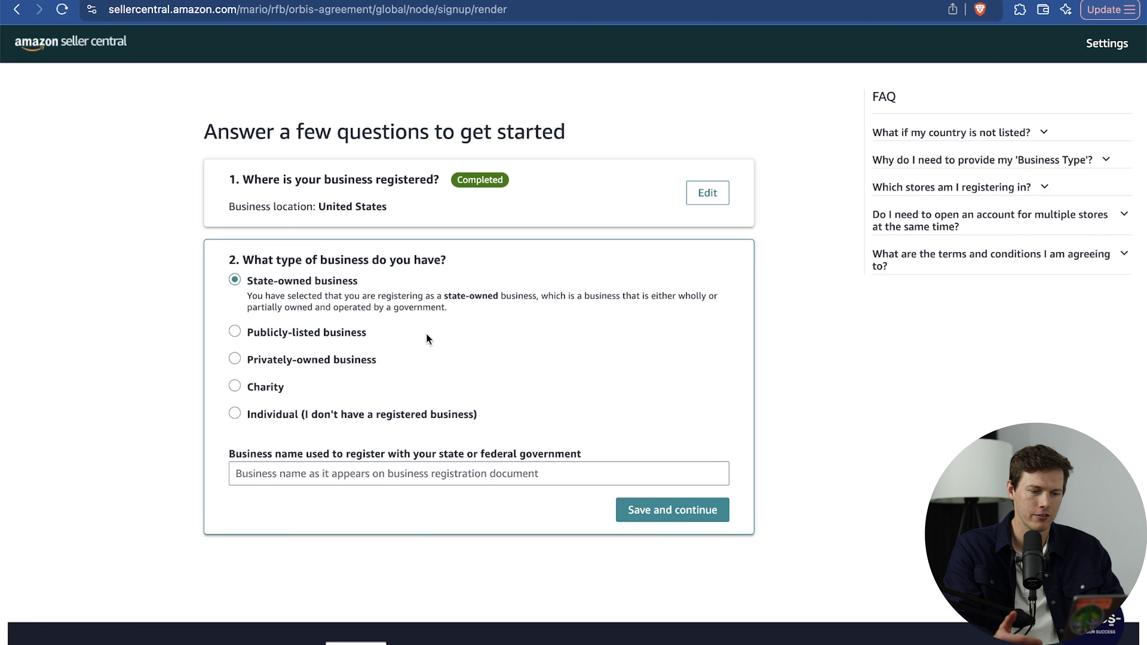
# Register as an individual seller, enter the seller's first name, and save.
pyautogui.click(290, 418)
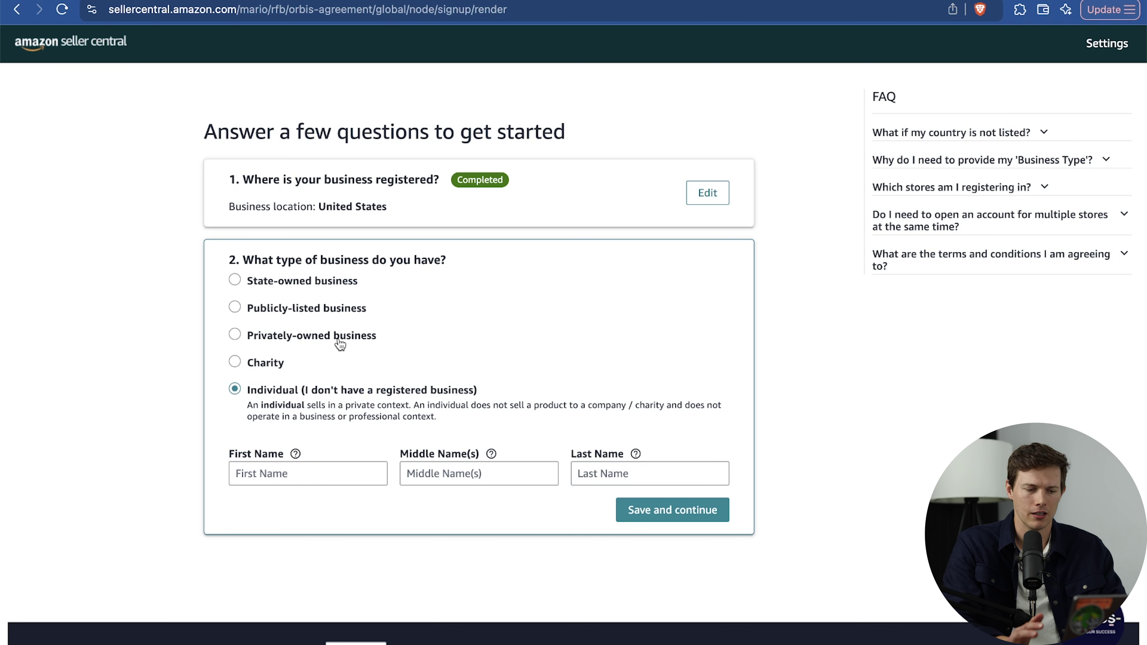
pyautogui.click(314, 471)
pyautogui.write('Mario')
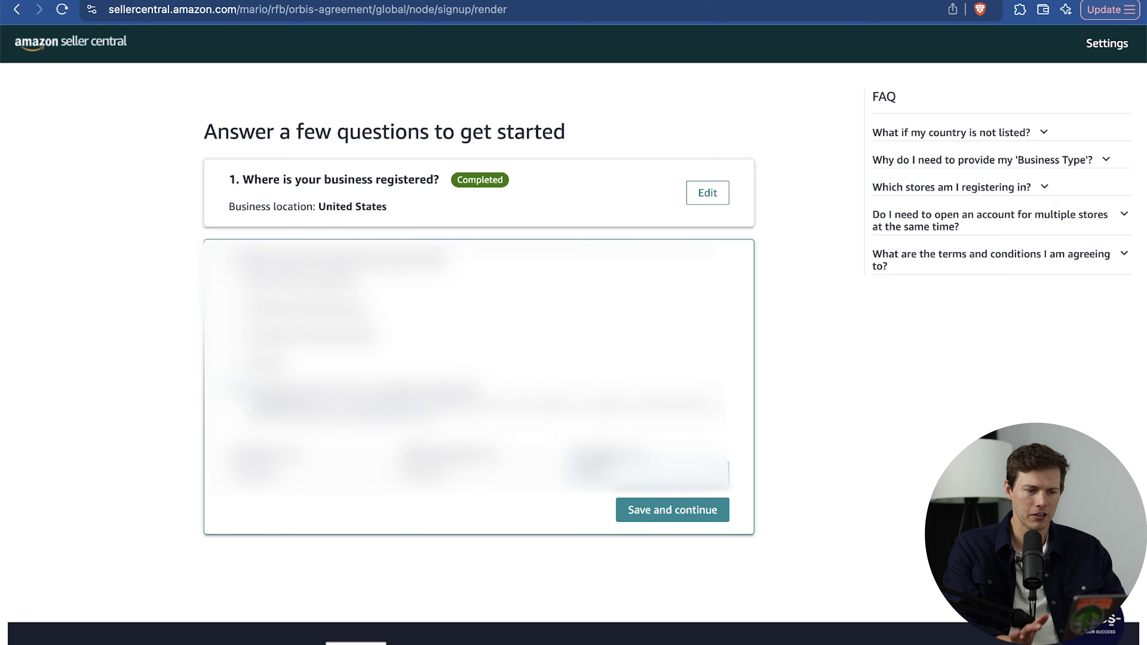
pyautogui.click(665, 517)
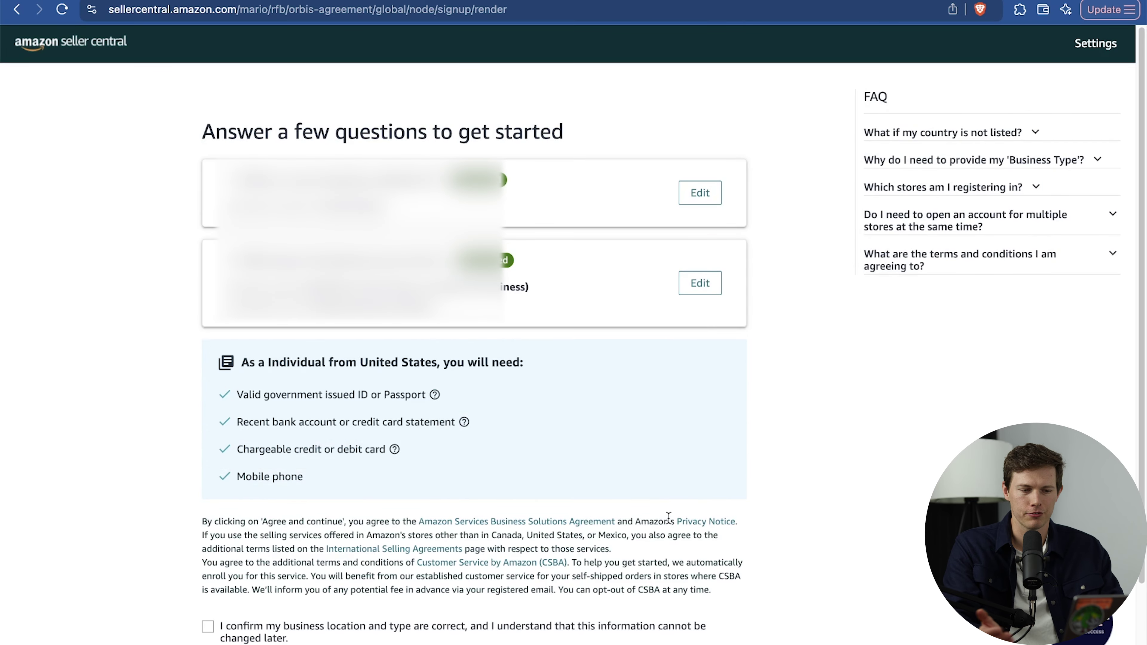
# Confirm the United States individual setup is correct and accept the seller agreement.
pyautogui.scroll(-1, 559, 402)
pyautogui.scroll(-2, 559, 403)
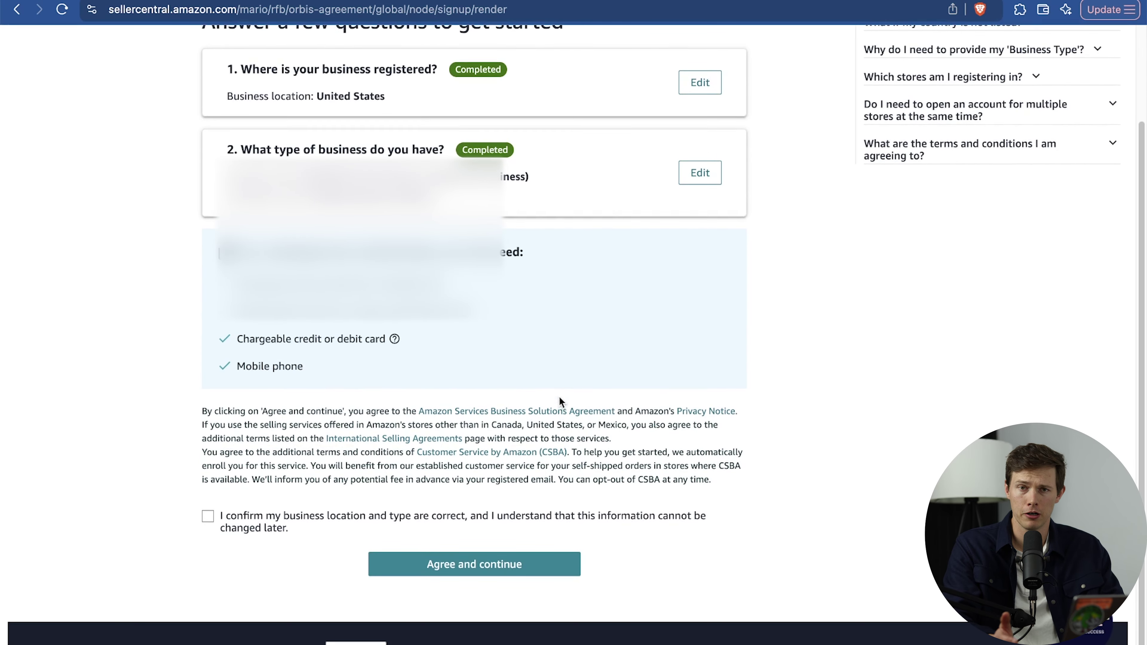
pyautogui.click(208, 516)
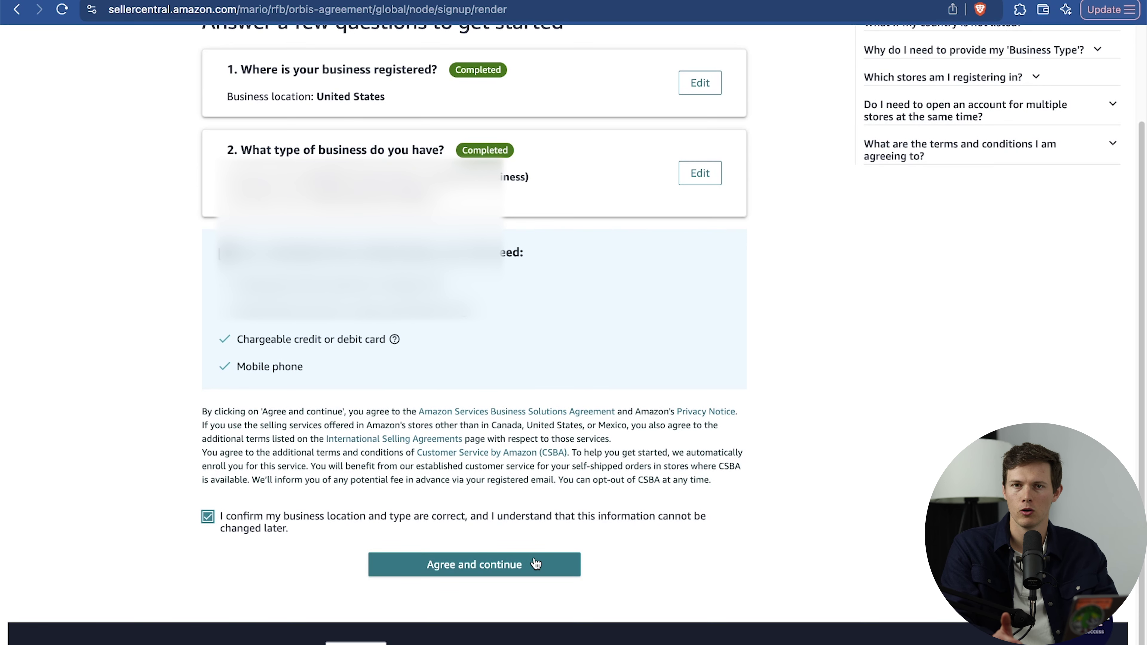
pyautogui.click(519, 564)
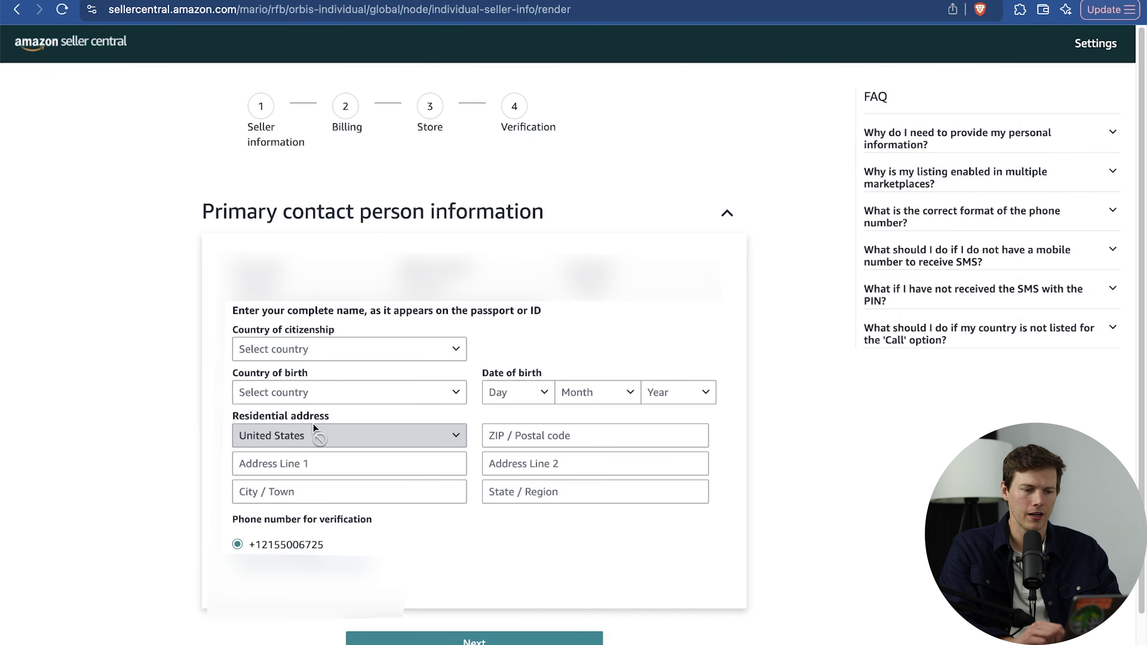
# Set both country of citizenship and country of birth to United States.
pyautogui.click(280, 349)
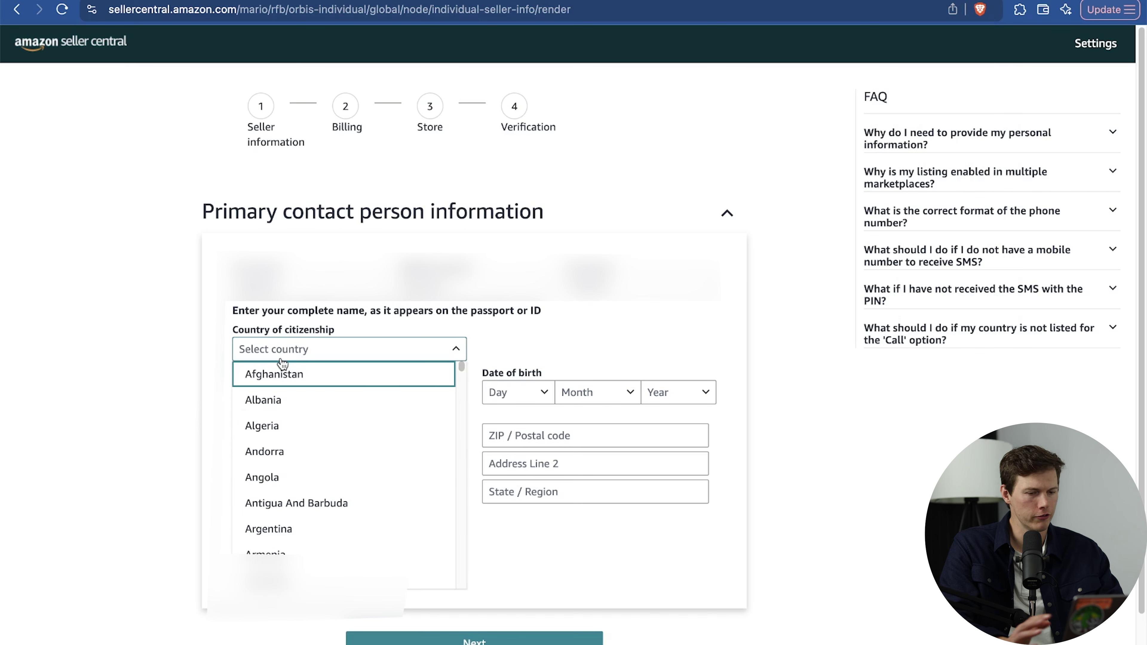
pyautogui.write('united')
pyautogui.click(451, 577)
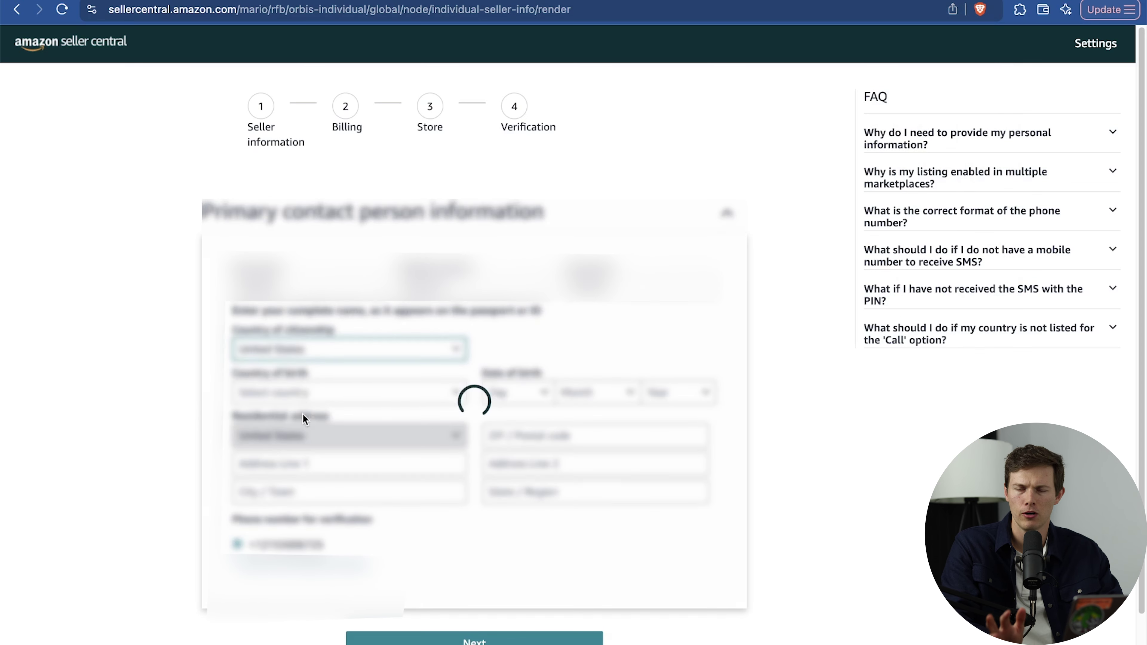
pyautogui.click(302, 392)
pyautogui.write('united')
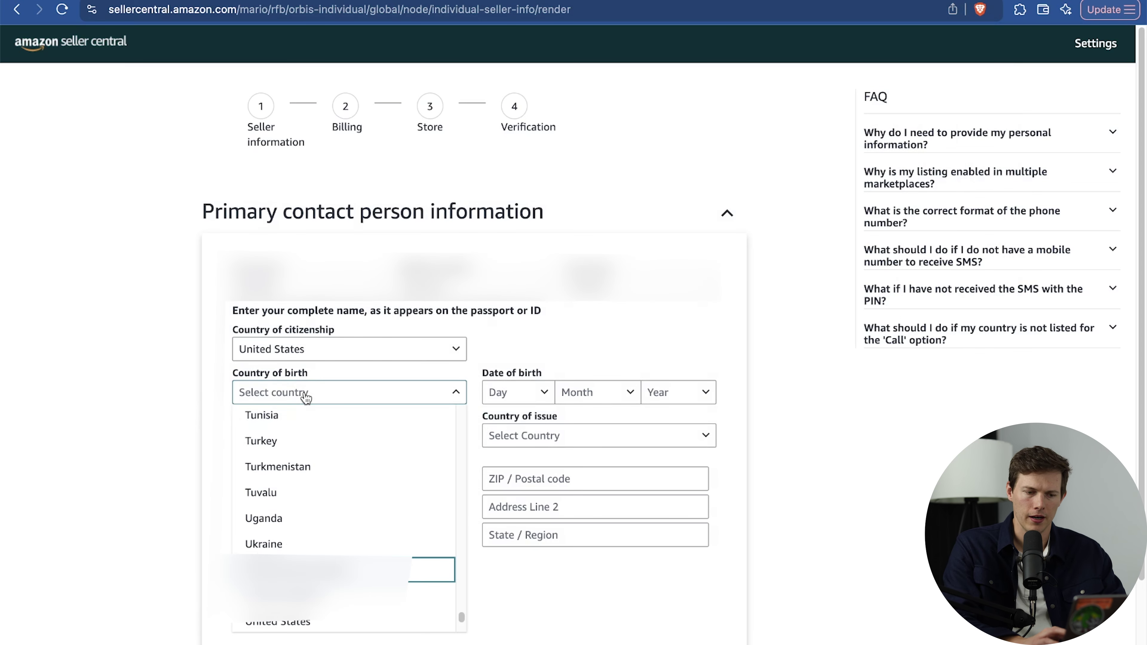
pyautogui.click(333, 621)
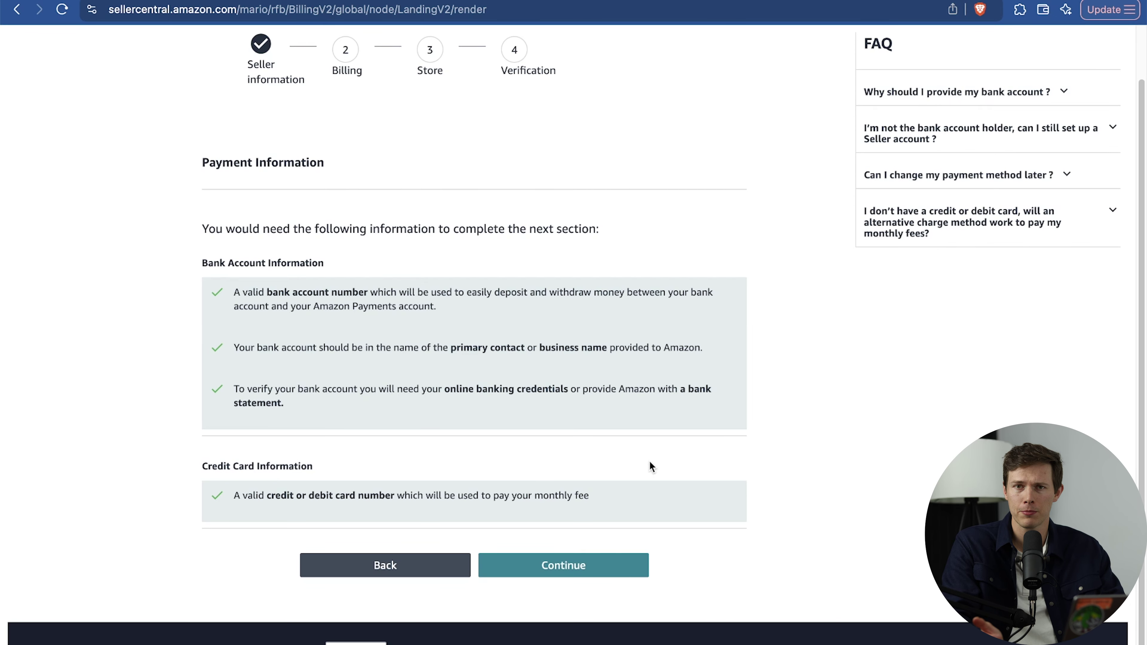
# Continue through the billing steps and name the store 'Santrelsi Shops'.
pyautogui.click(581, 570)
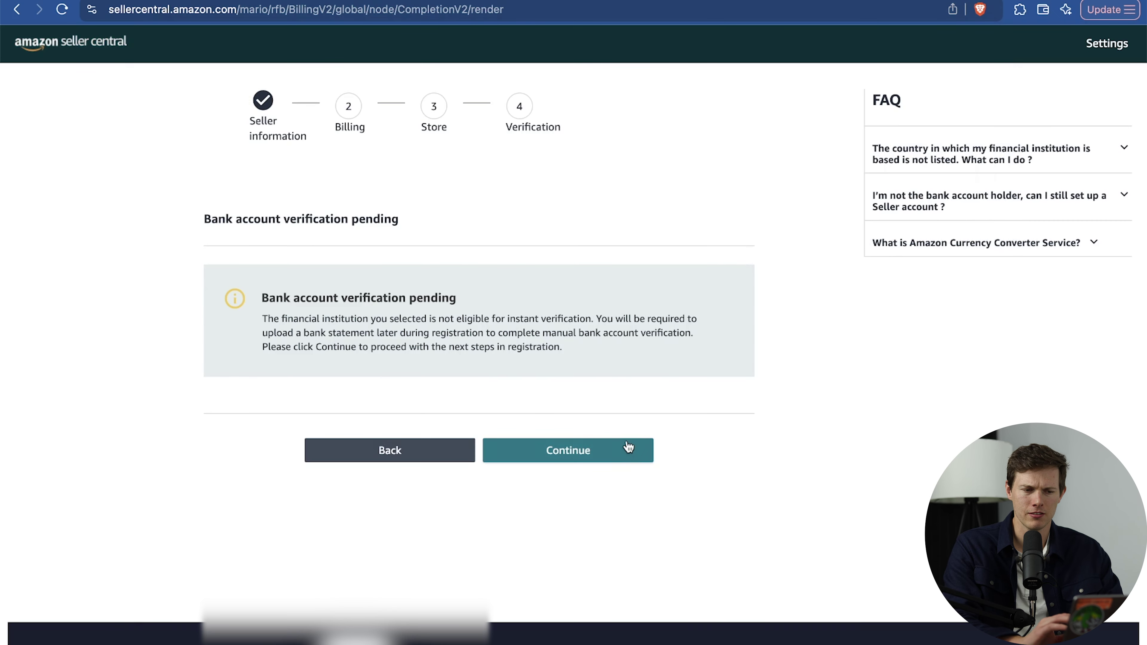
pyautogui.click(622, 449)
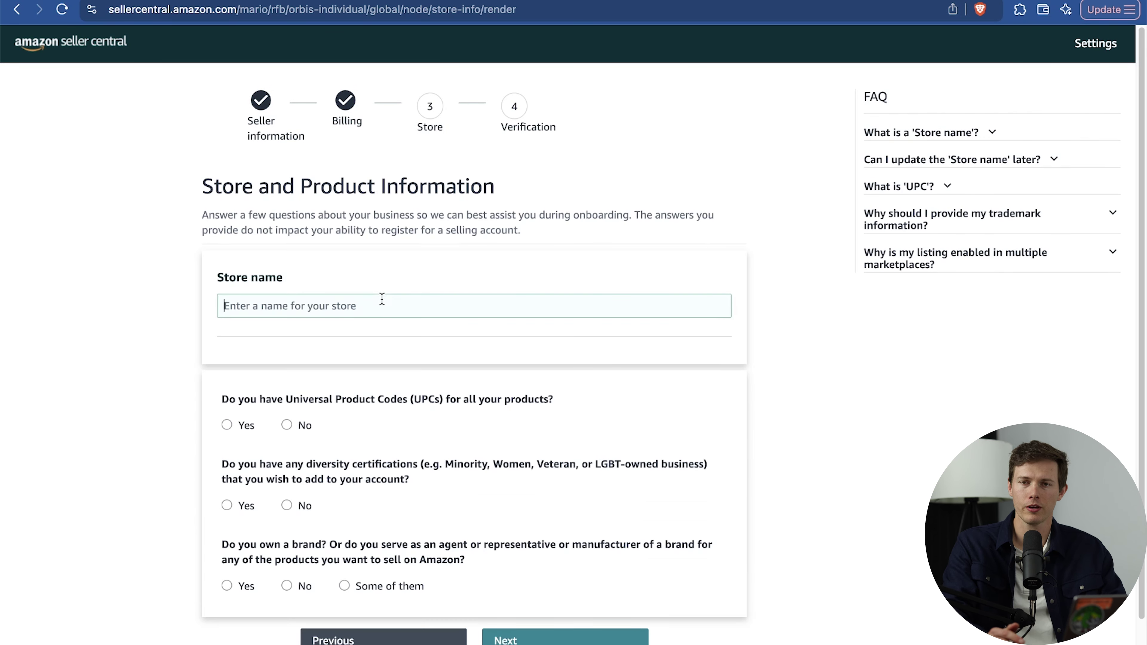
pyautogui.write('Santrelsi Shops')
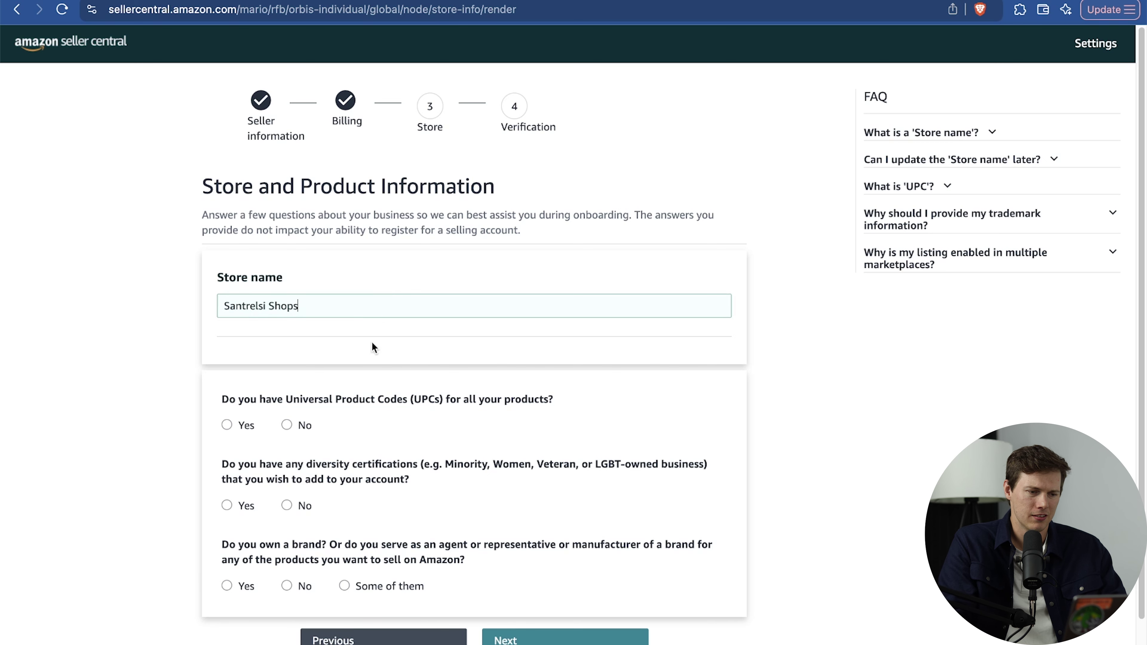
# Answer No for having UPCs and answer the brand ownership question.
pyautogui.click(228, 427)
pyautogui.click(287, 426)
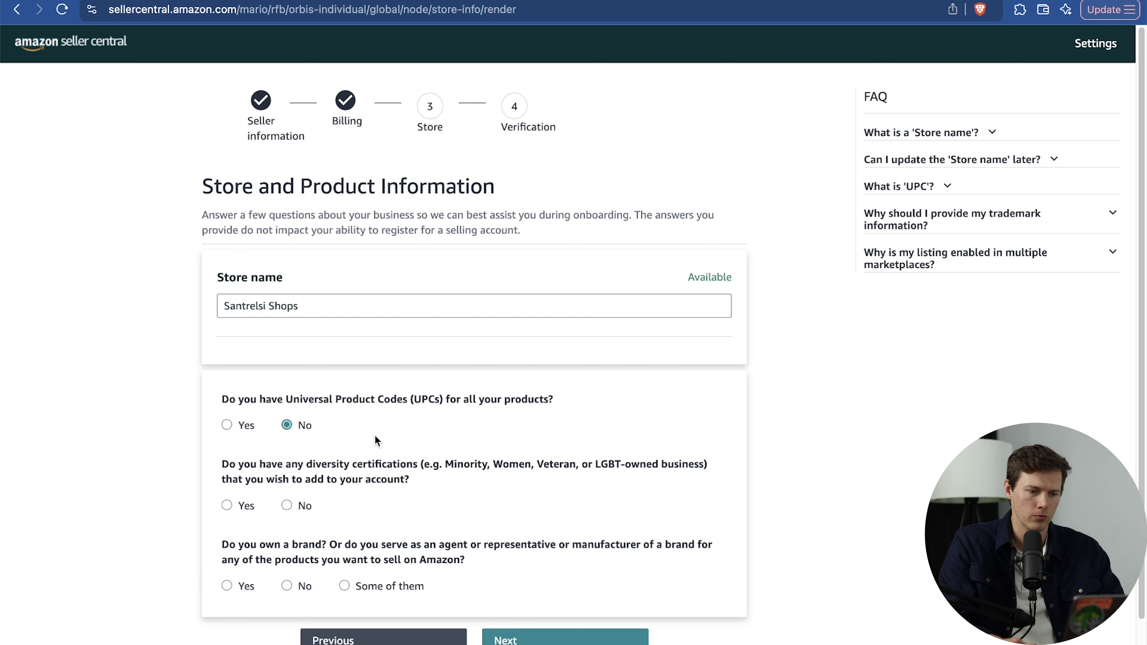
pyautogui.scroll(-2, 374, 441)
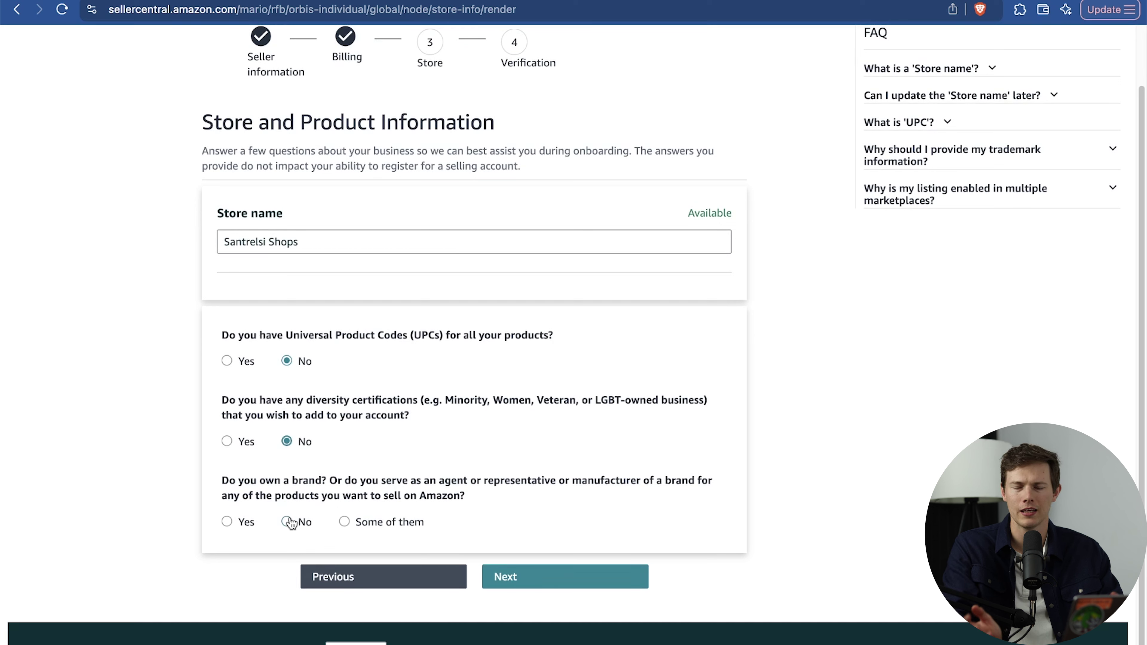
pyautogui.click(226, 522)
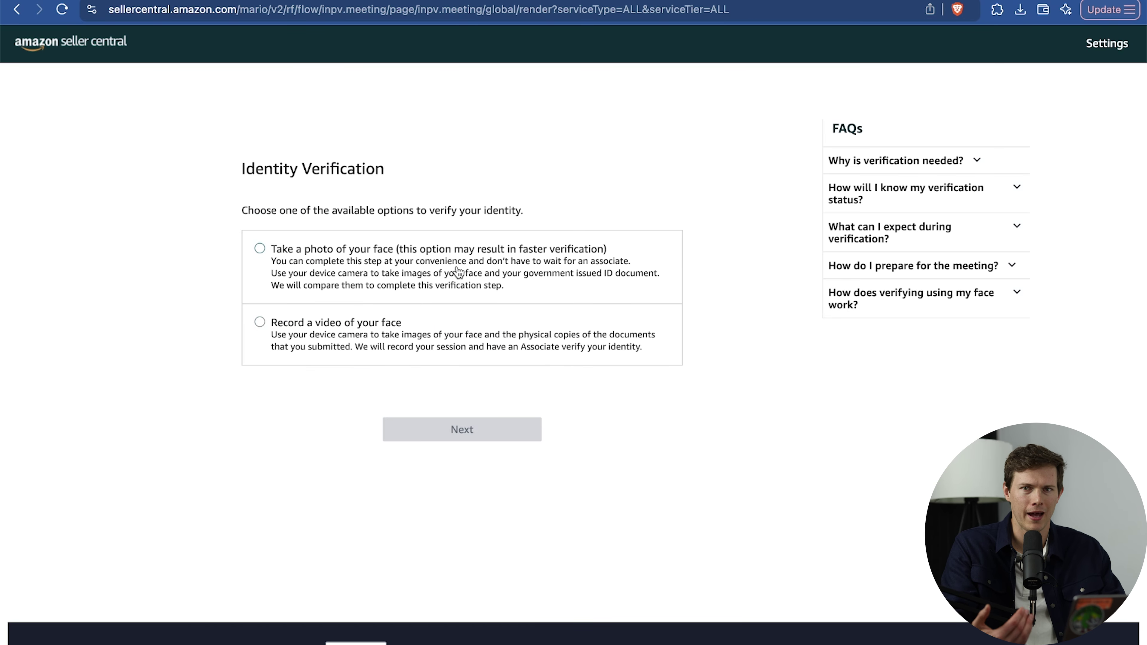
# Choose face photo verification and start the identity check.
pyautogui.click(458, 272)
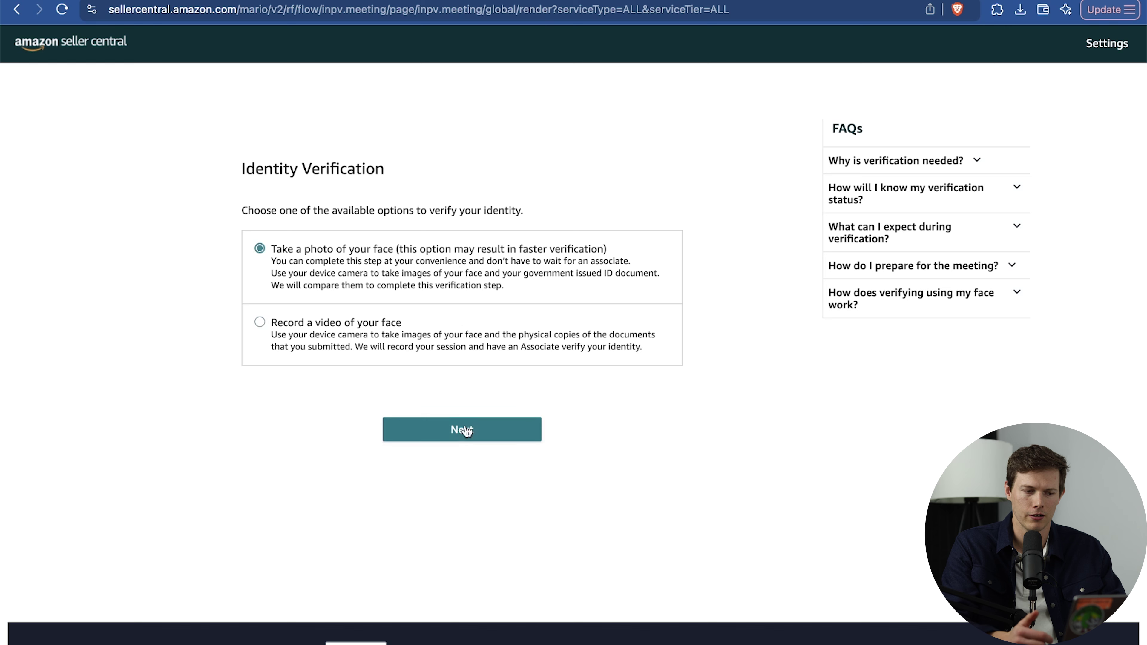
pyautogui.click(463, 429)
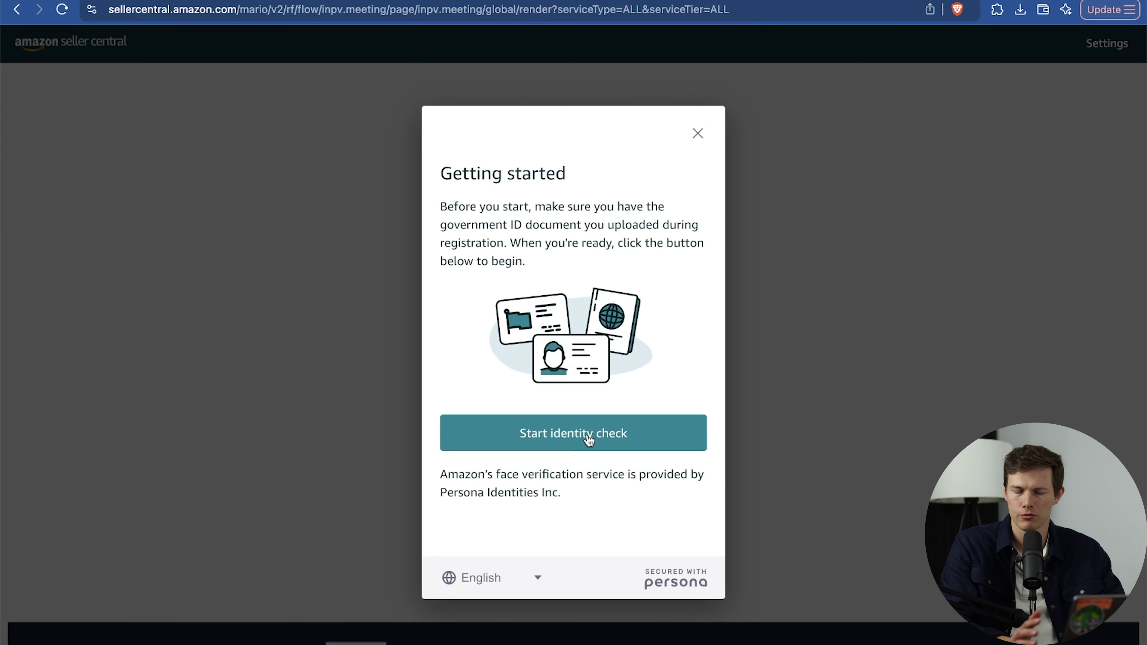
pyautogui.click(588, 437)
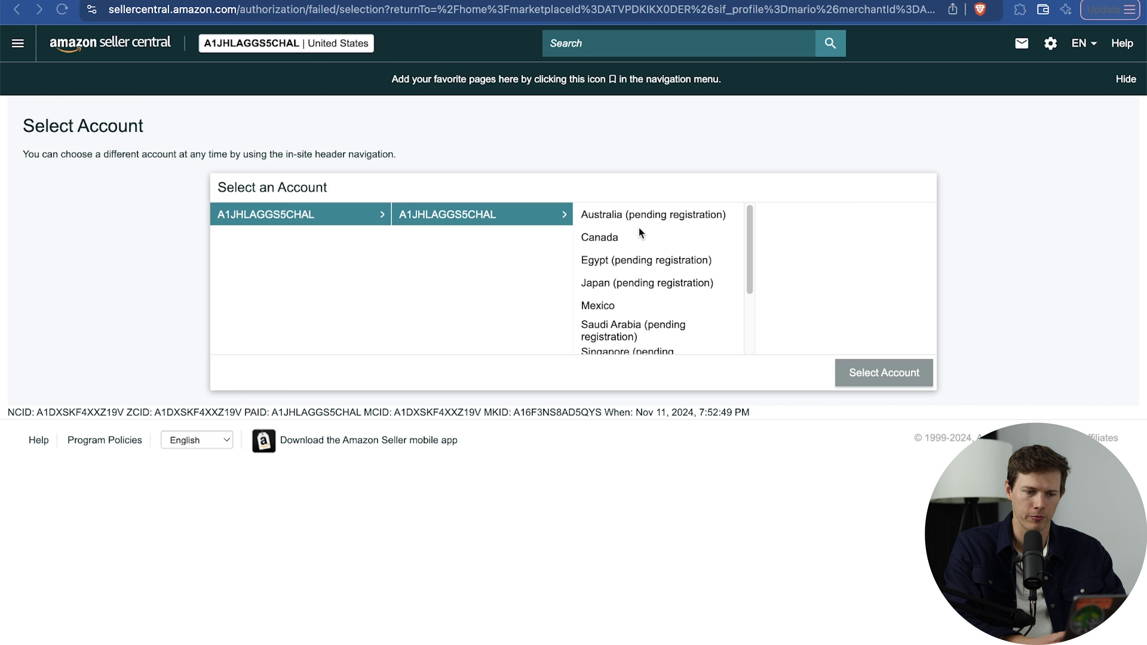
# Select the United States store account, sign back in, and request a one-time password.
pyautogui.scroll(-3, 660, 246)
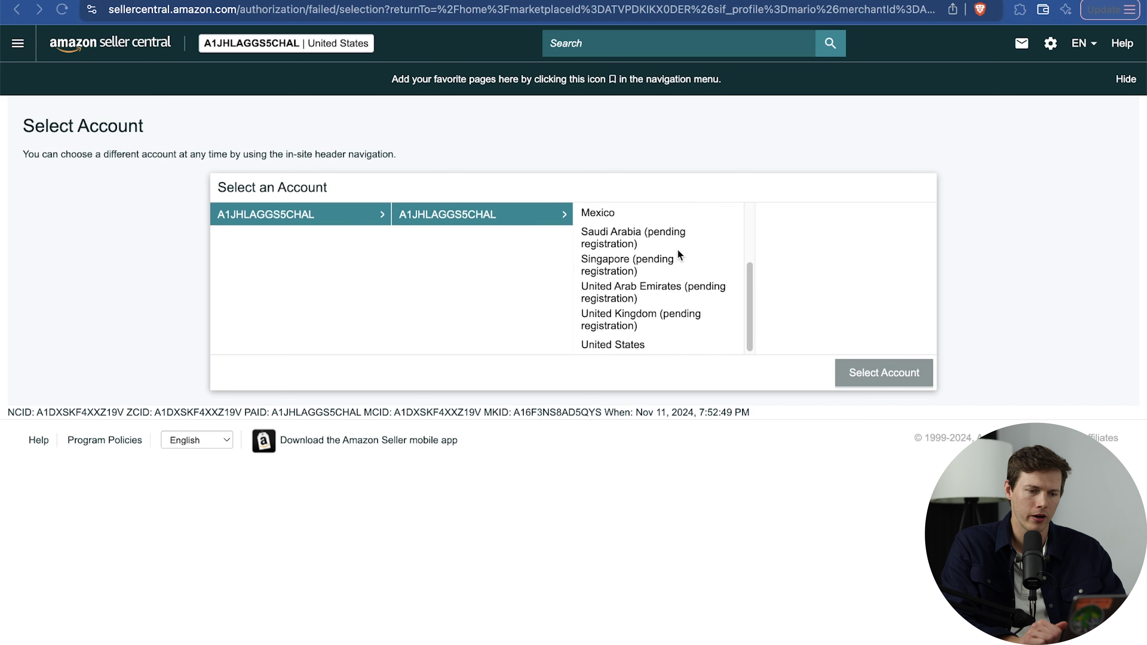
pyautogui.click(642, 344)
pyautogui.click(890, 373)
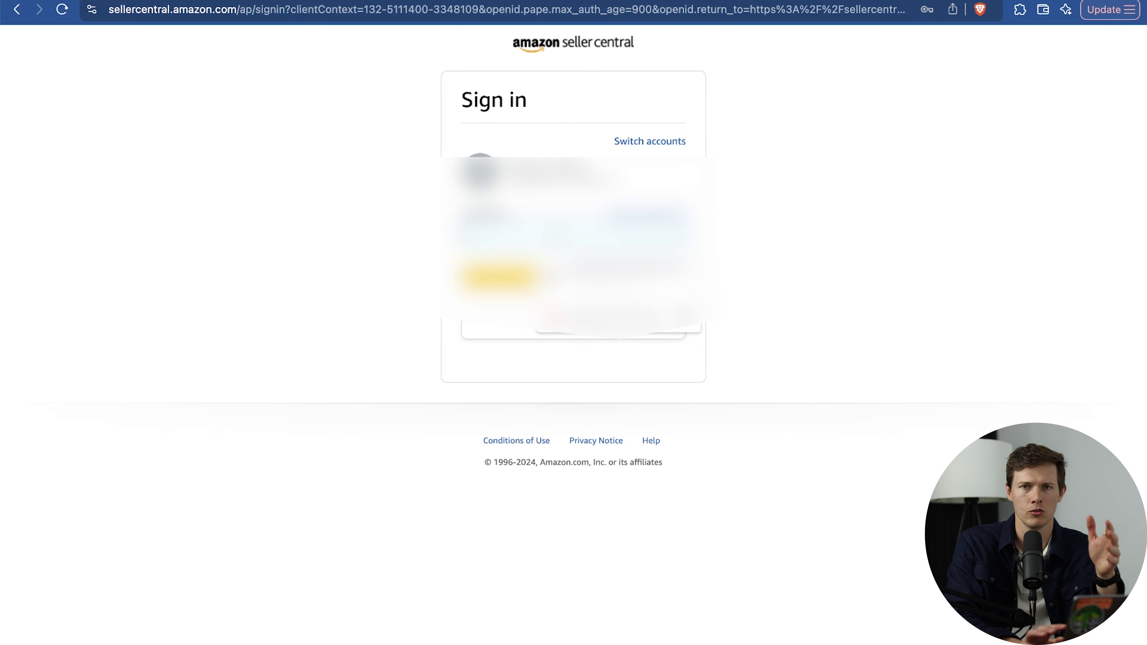
pyautogui.press('Return')
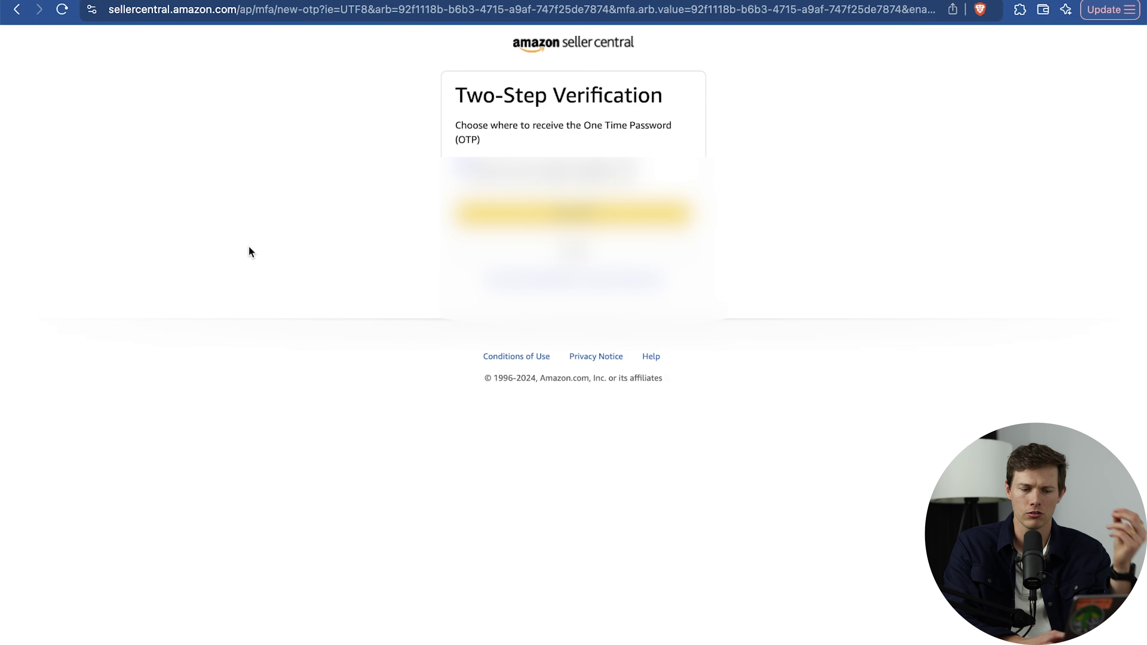
pyautogui.click(533, 221)
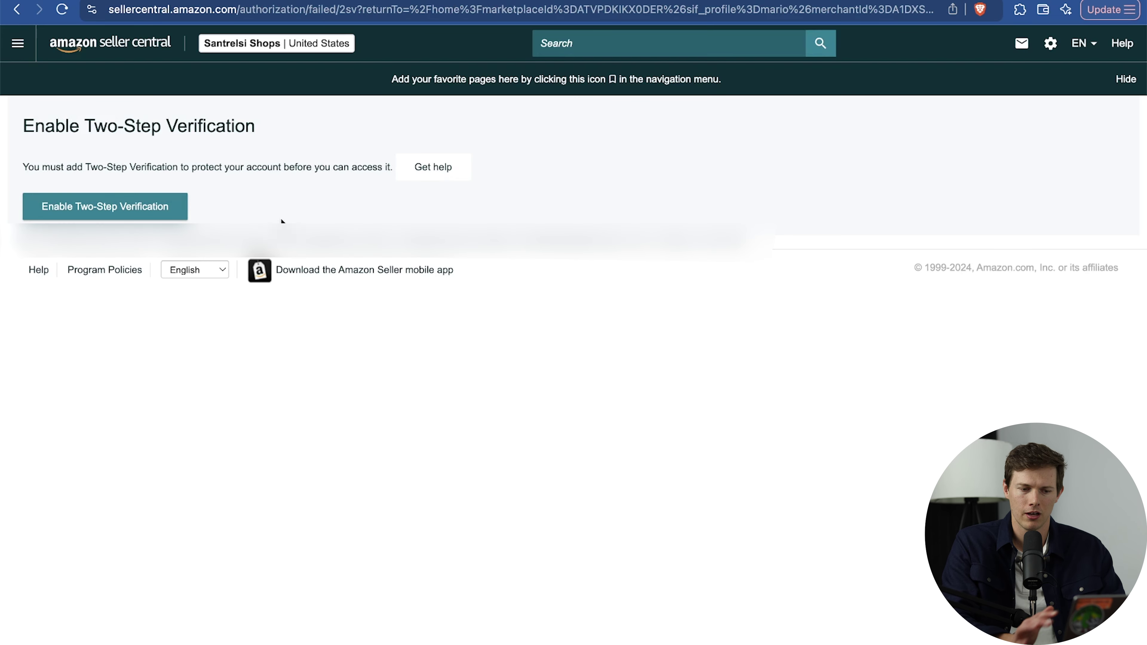
# Start enabling two-step verification and dismiss the favorites announcement on the dashboard.
pyautogui.click(105, 206)
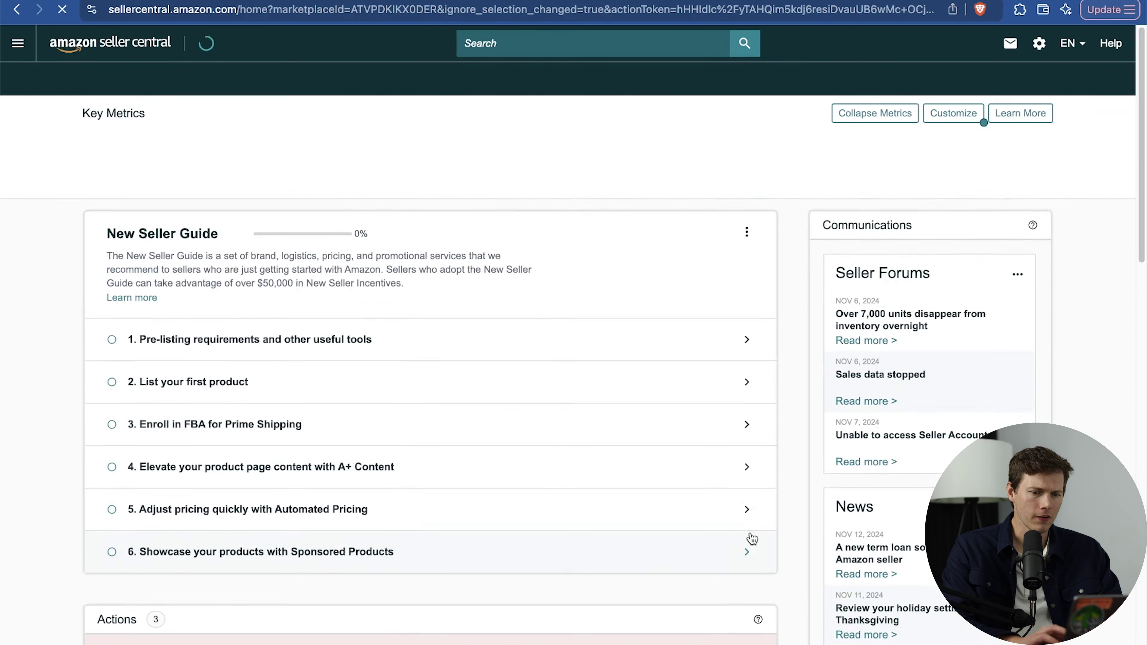
pyautogui.click(341, 358)
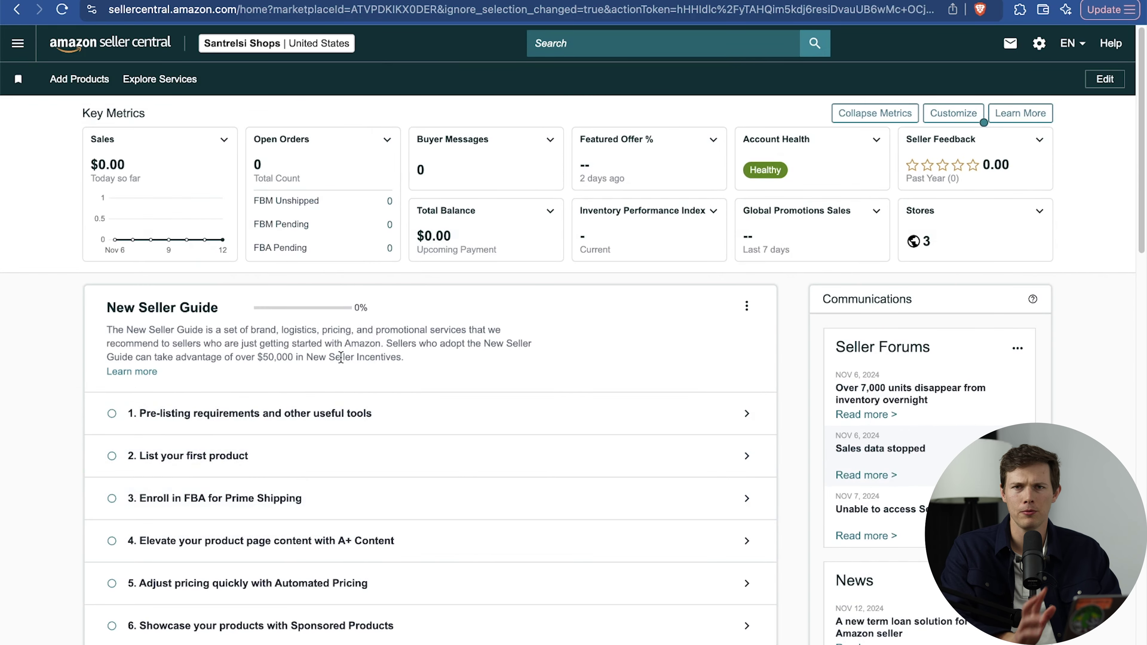
pyautogui.scroll(-3, 514, 379)
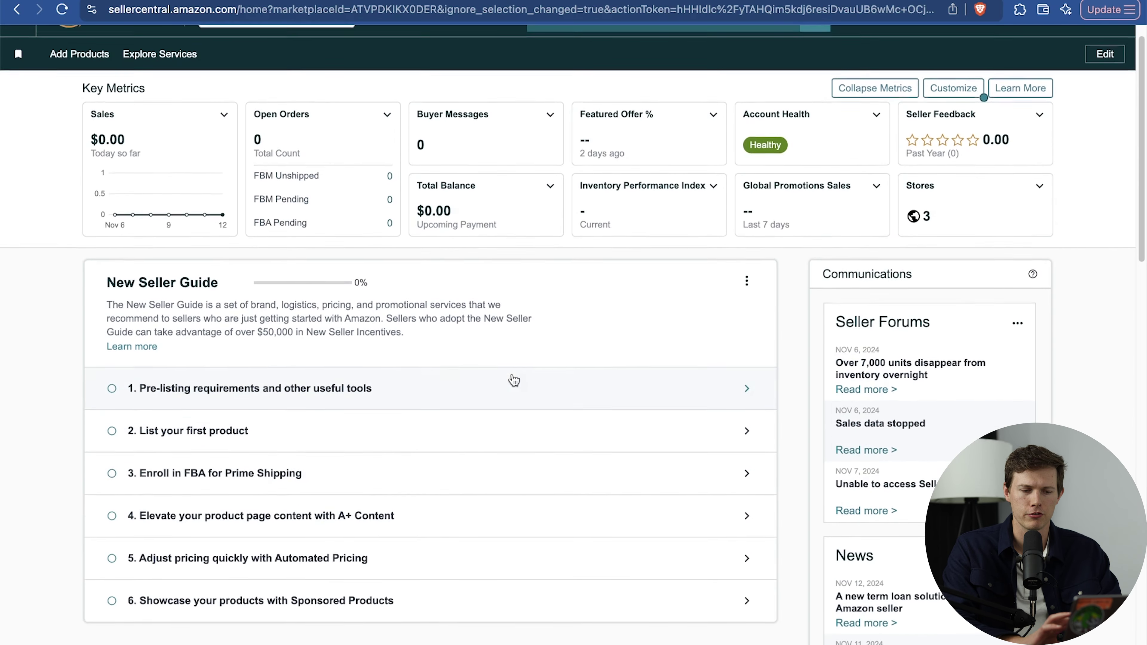
pyautogui.scroll(-8, 514, 379)
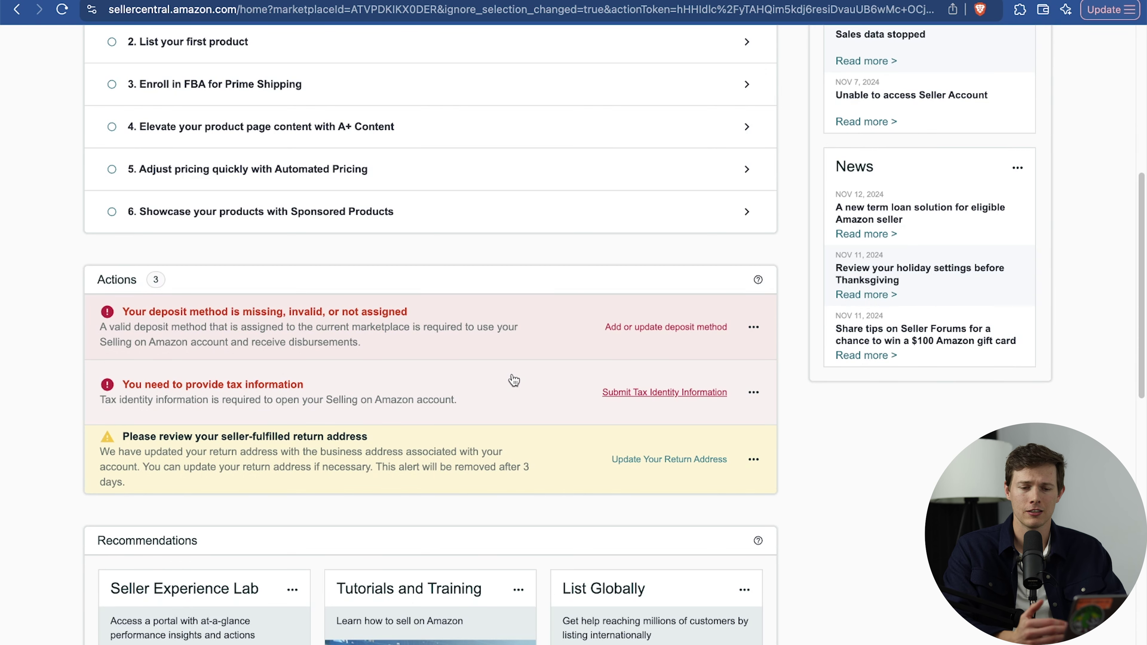
pyautogui.scroll(10, 507, 376)
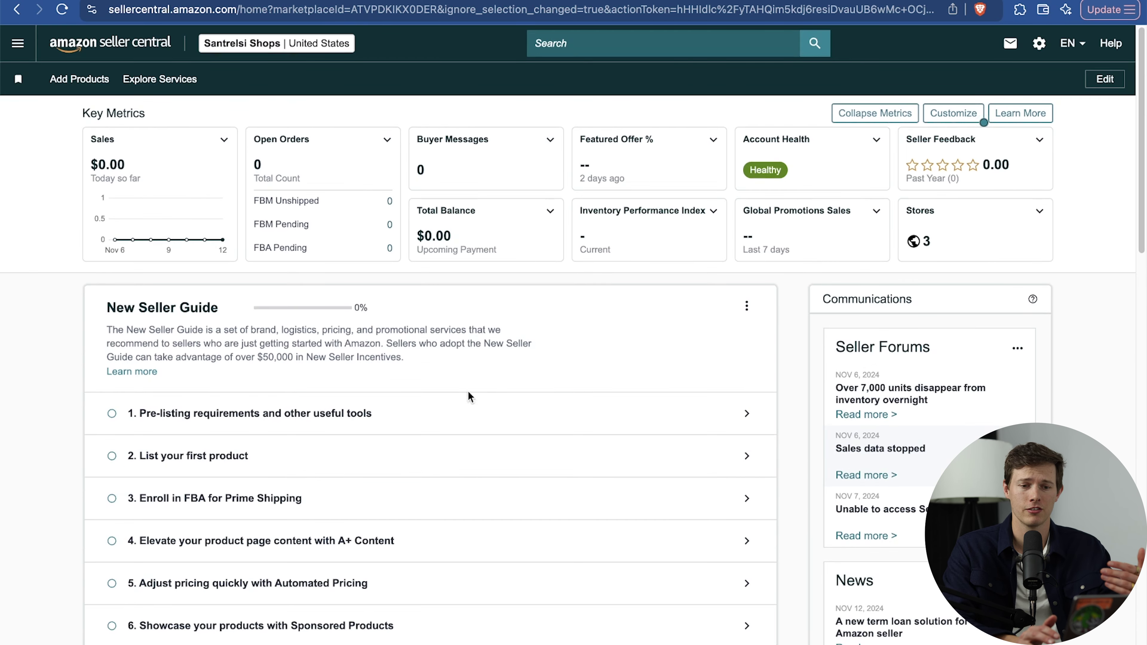
# Declare the products as non-branded generic items in the pre-listing requirements step.
pyautogui.click(430, 412)
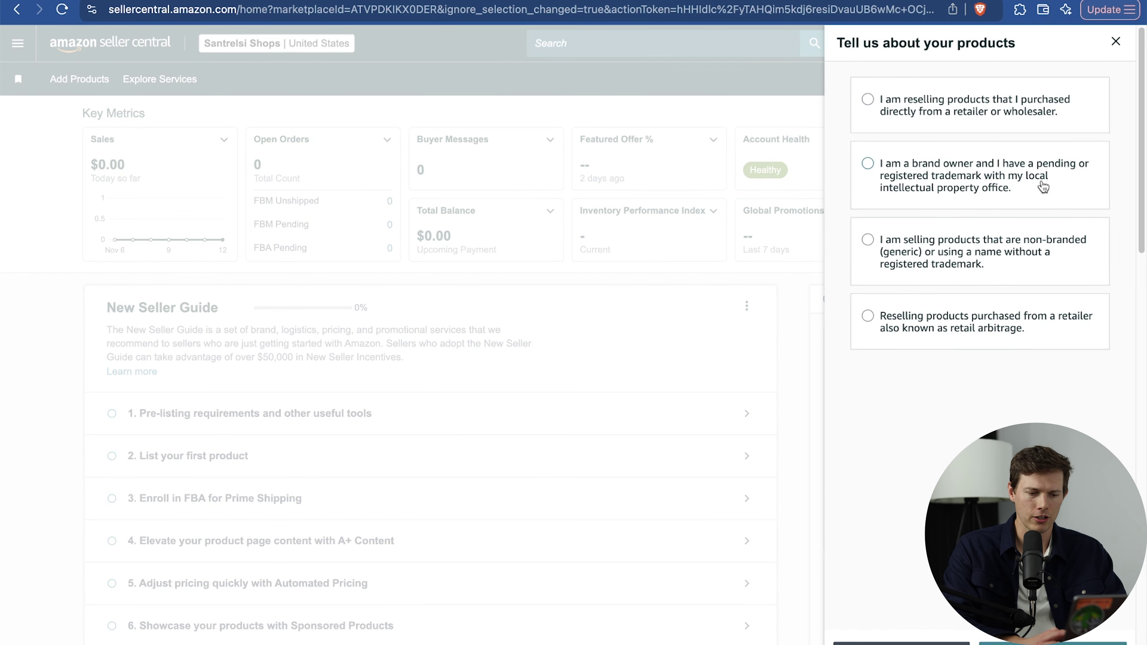
pyautogui.click(1064, 270)
pyautogui.scroll(3, 976, 294)
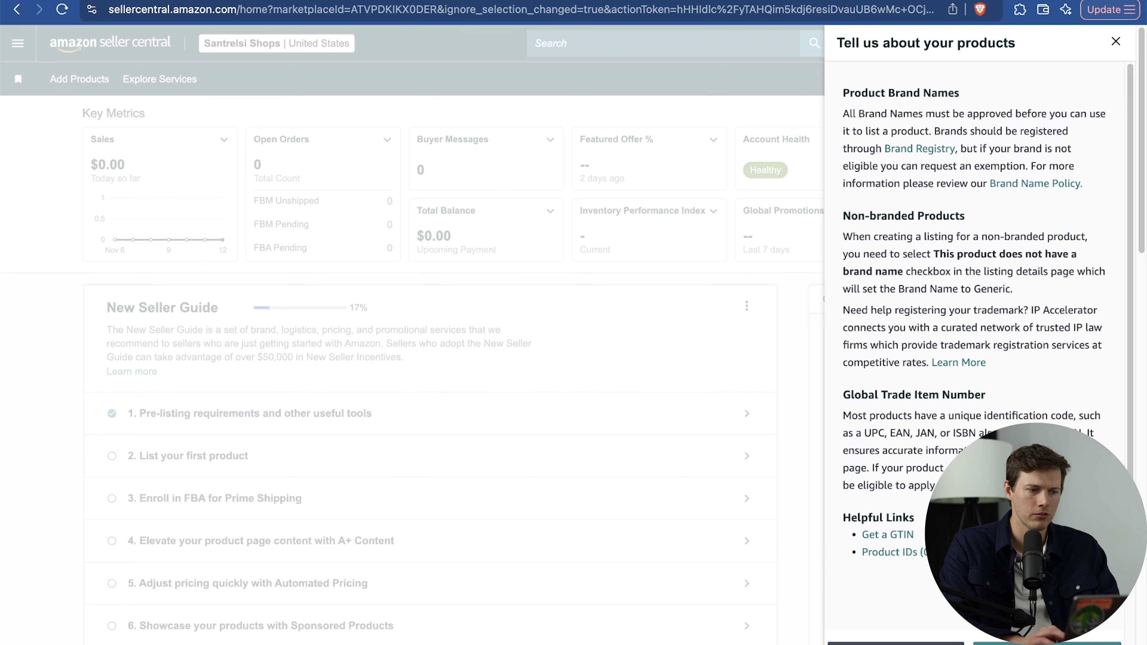
pyautogui.click(18, 45)
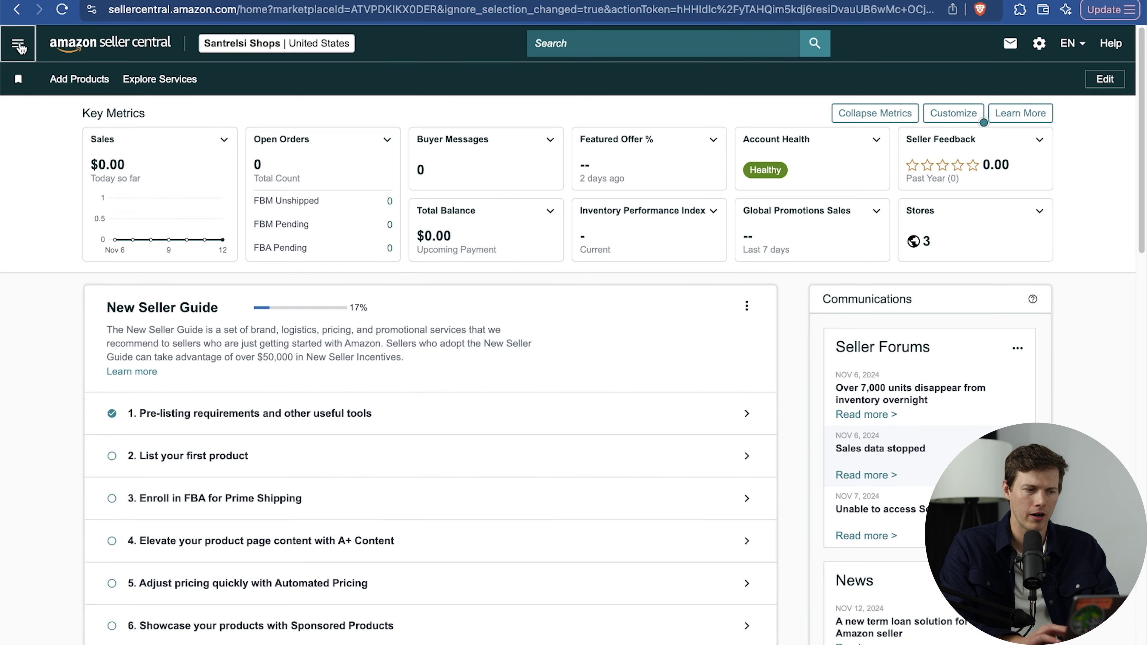
pyautogui.click(19, 47)
# Start a new product listing from the blank form under Add Products.
pyautogui.moveTo(54, 88)
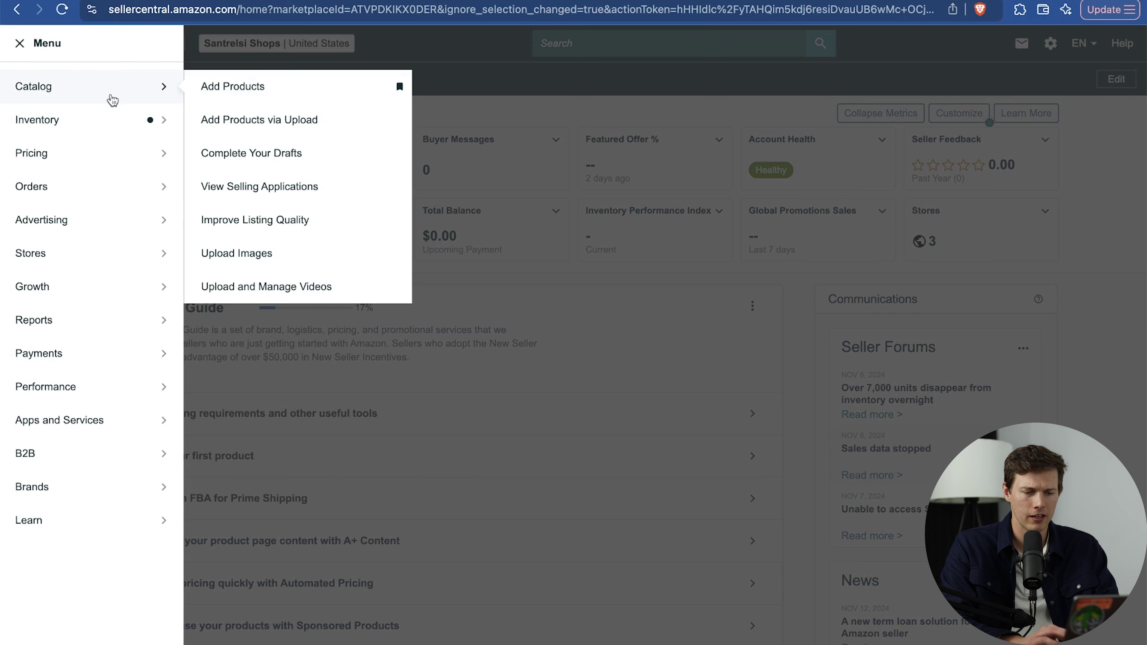
pyautogui.click(281, 86)
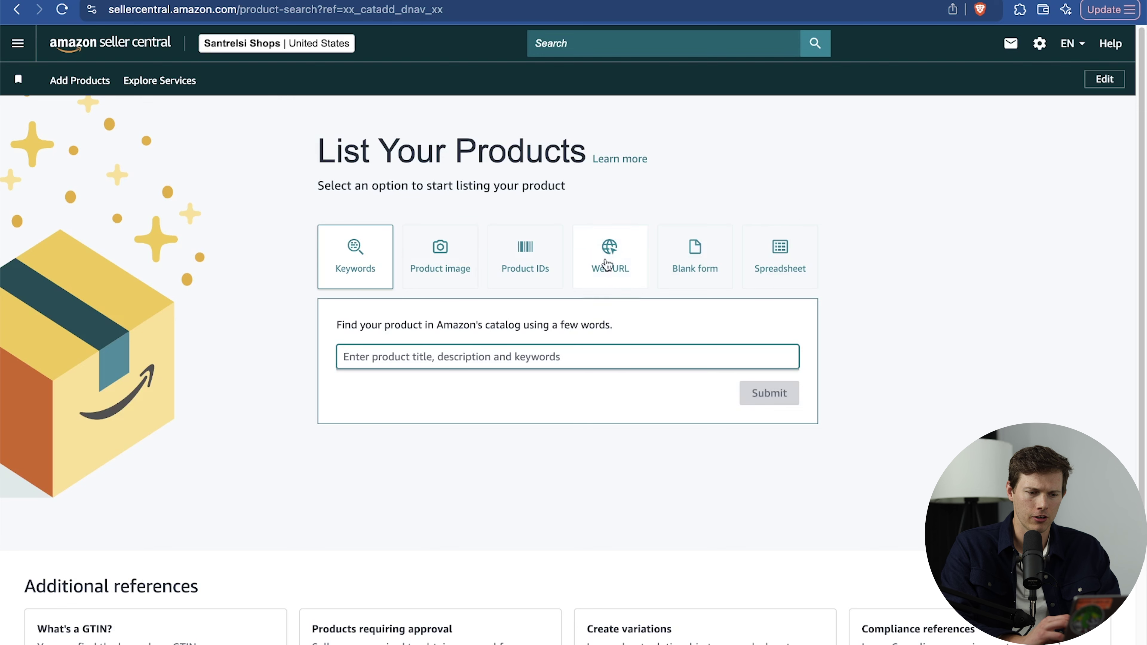
pyautogui.click(689, 254)
pyautogui.click(769, 369)
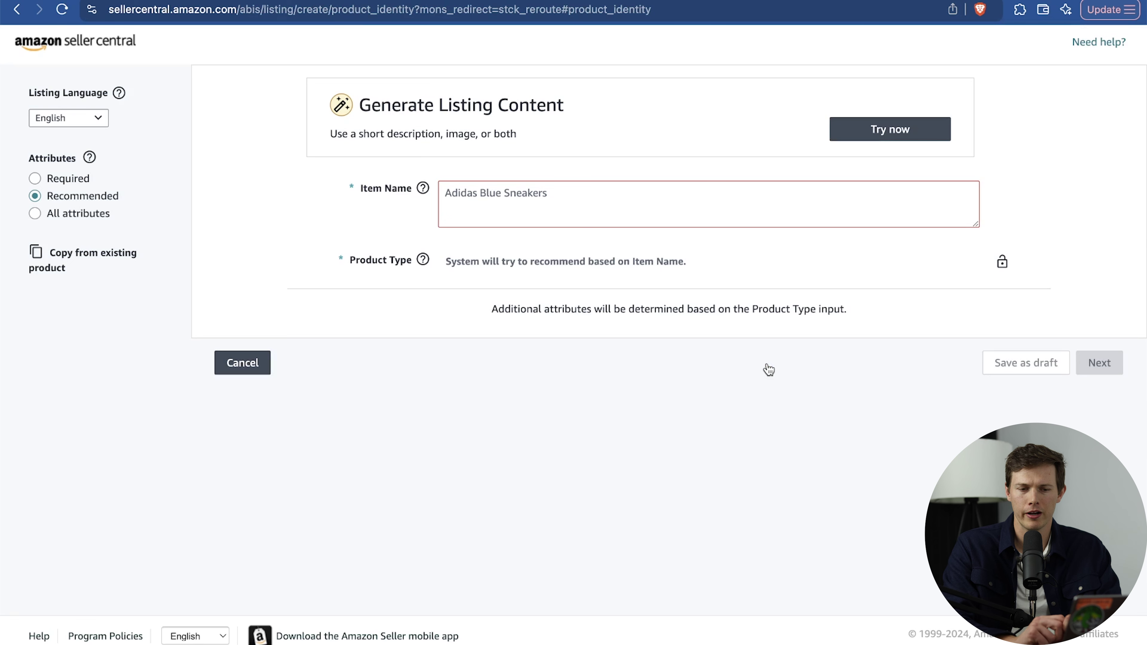
# Enter the item name White graphic t-shirt 'everyday fil-a' and confirm Shirt as product type.
pyautogui.click(630, 198)
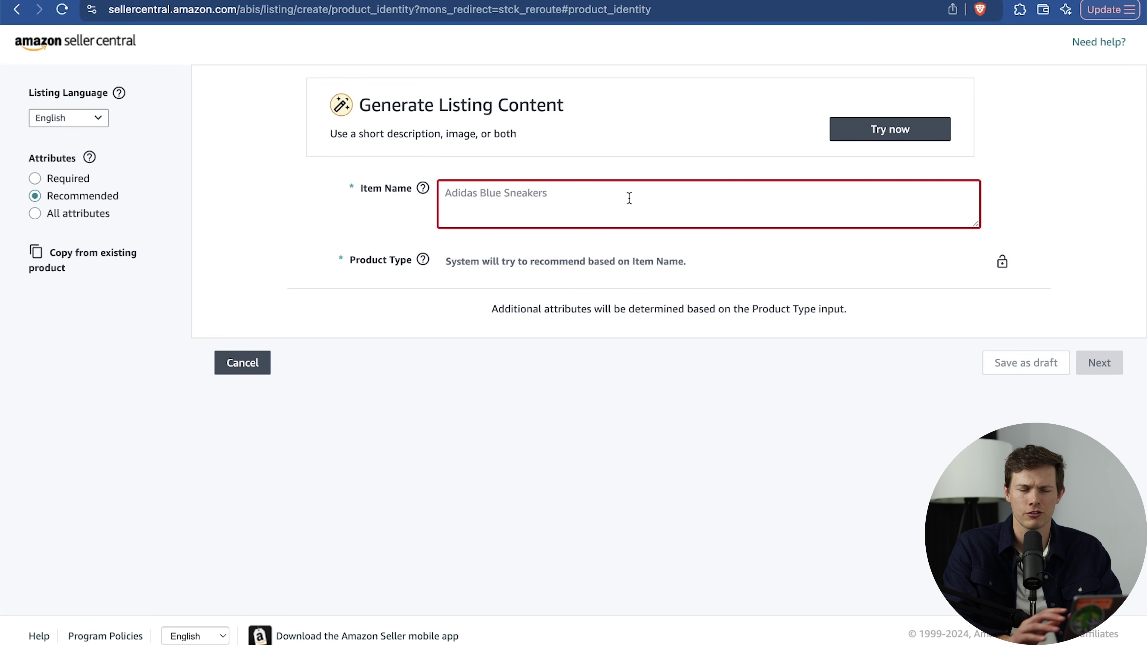
pyautogui.write("Whiute graphic t-shirt 'everyday fil")
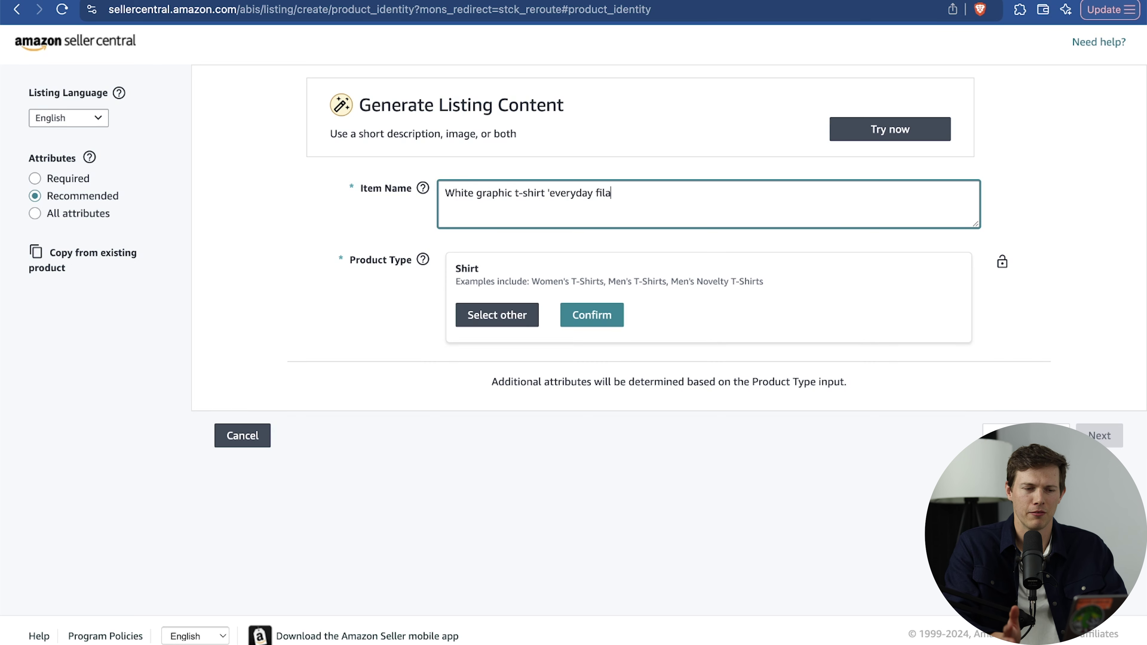
pyautogui.write('a')
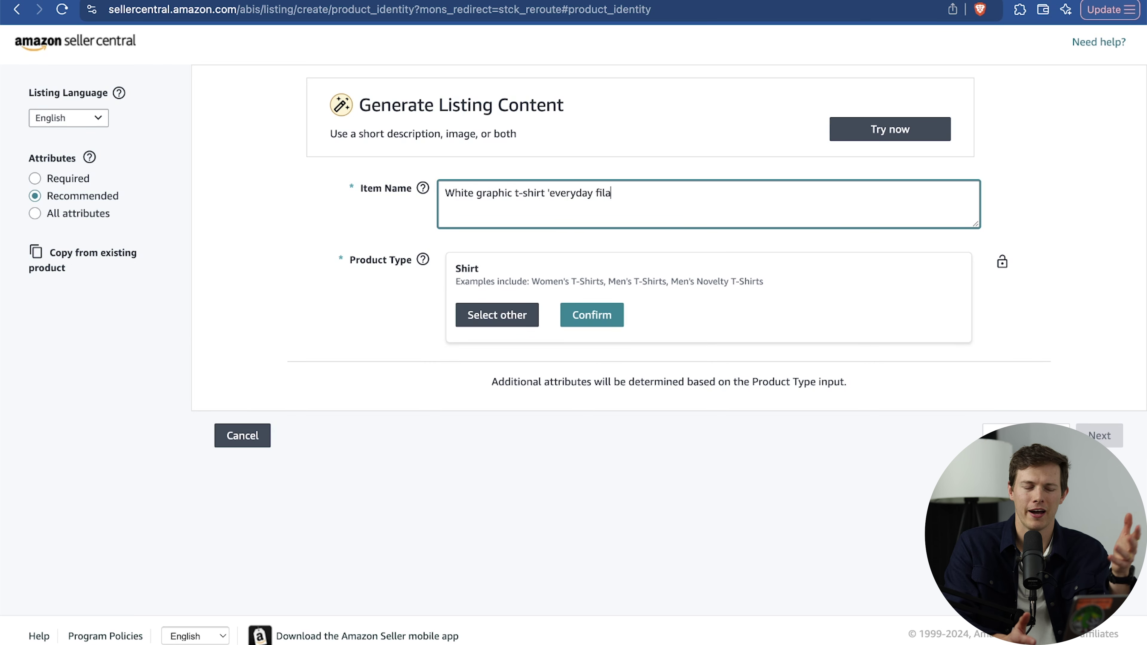
pyautogui.press('BackSpace')
pyautogui.write('-a')
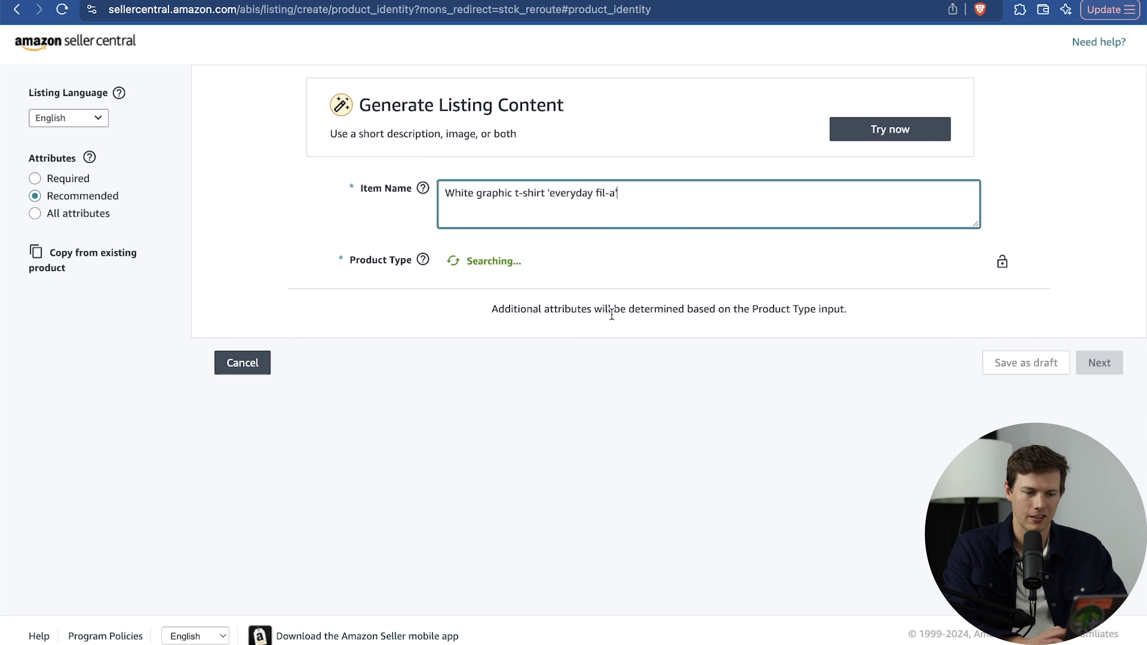
pyautogui.click(604, 318)
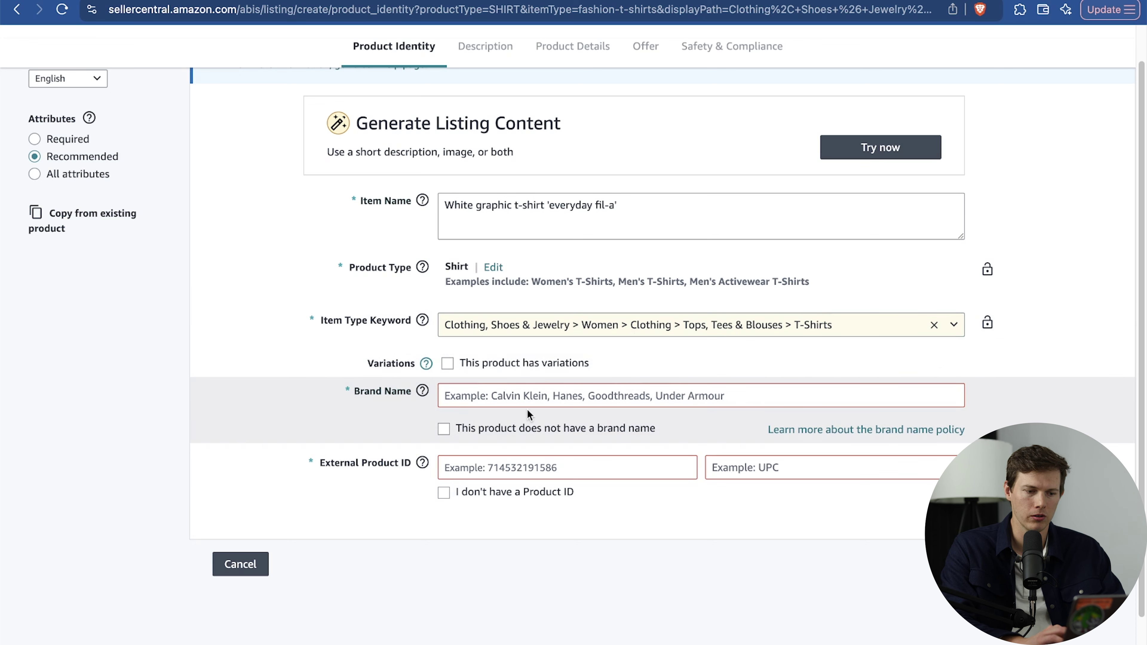
# Mark the shirt as no-brand with no product ID, varying by shirt size, and proceed.
pyautogui.moveTo(461, 429); pyautogui.dragTo(669, 431)
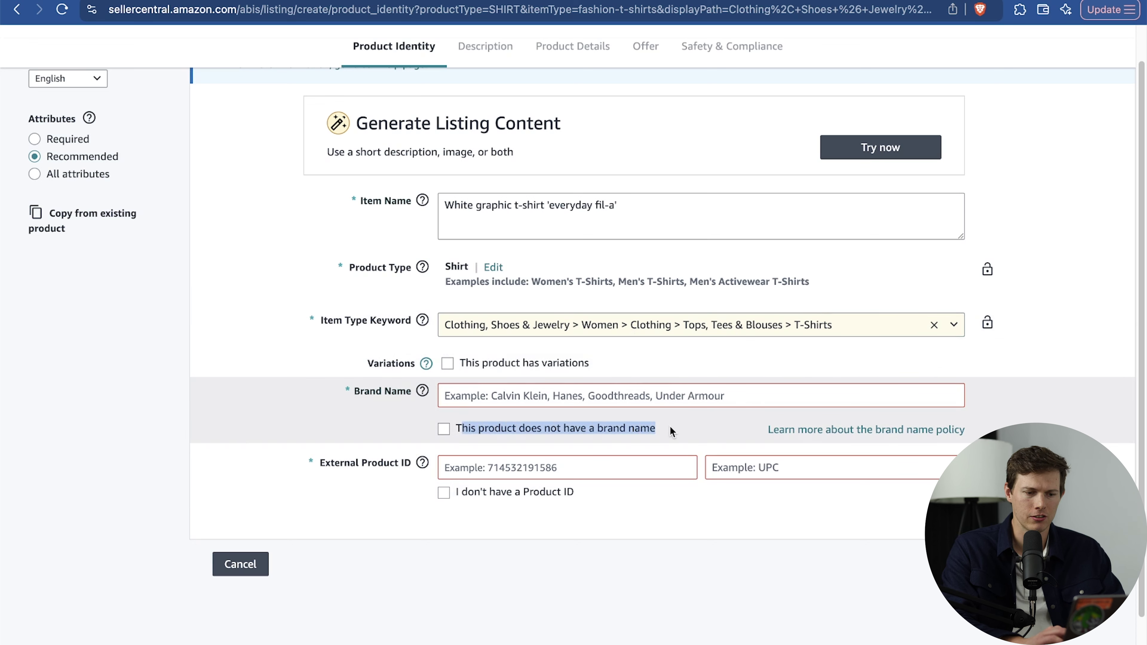
pyautogui.click(670, 430)
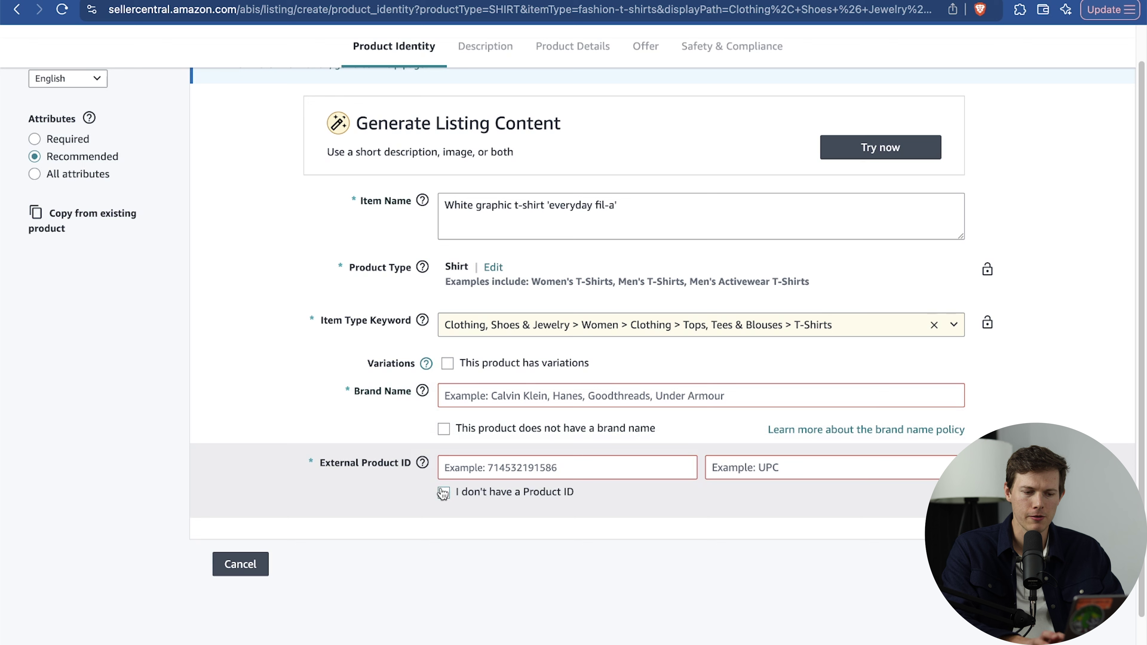
pyautogui.click(445, 429)
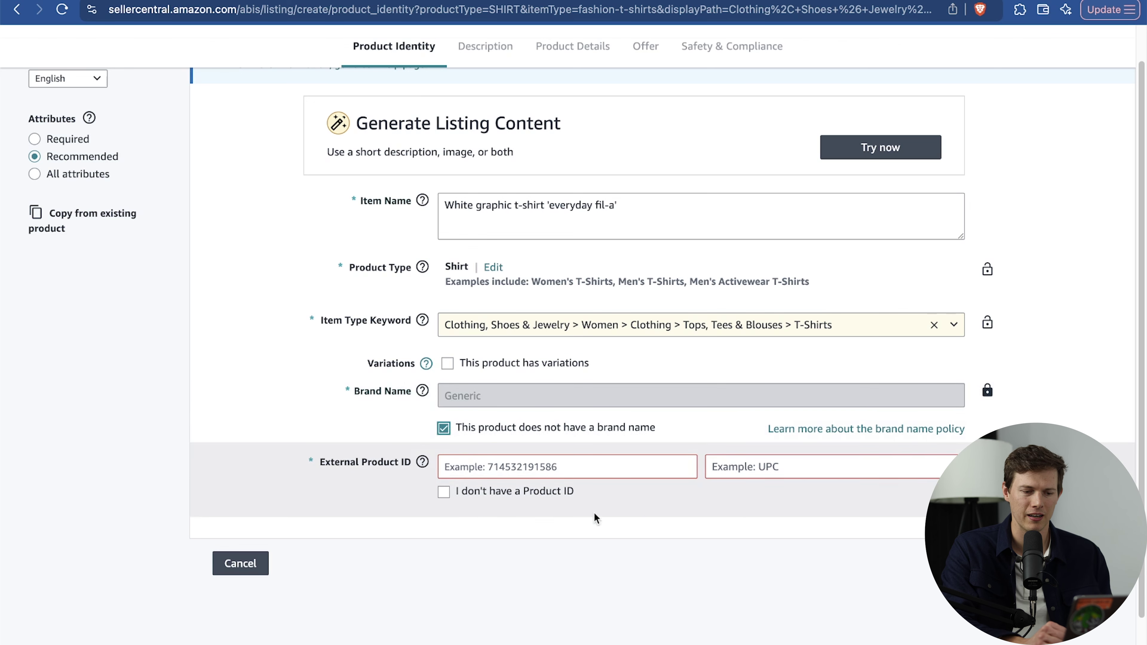
pyautogui.click(444, 493)
pyautogui.click(448, 363)
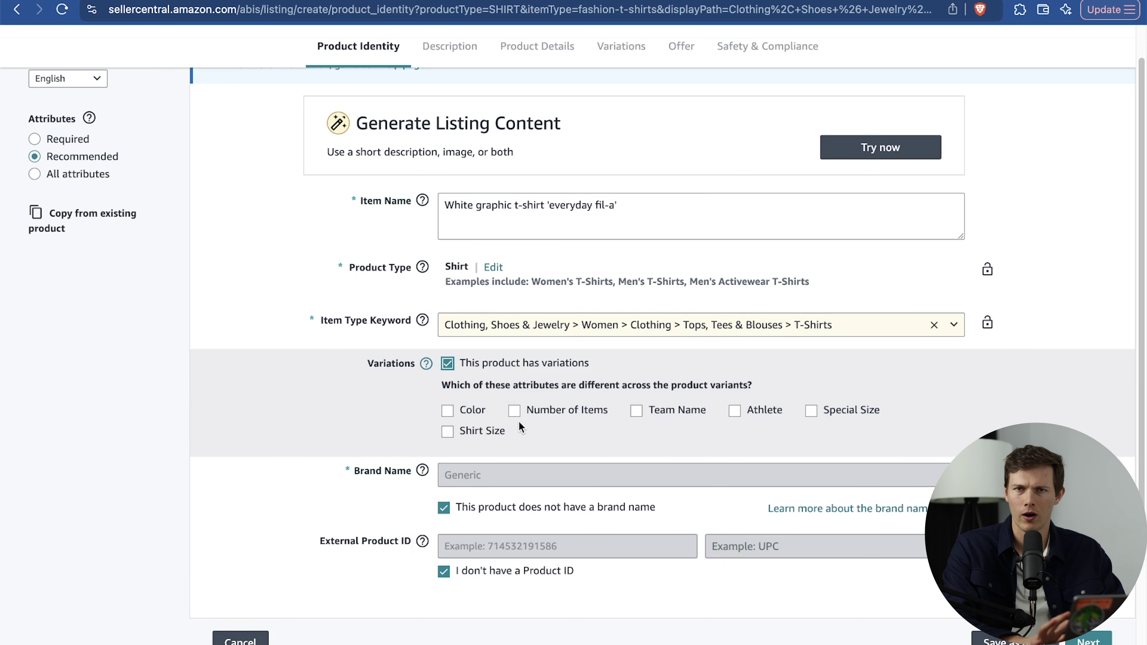
pyautogui.click(478, 431)
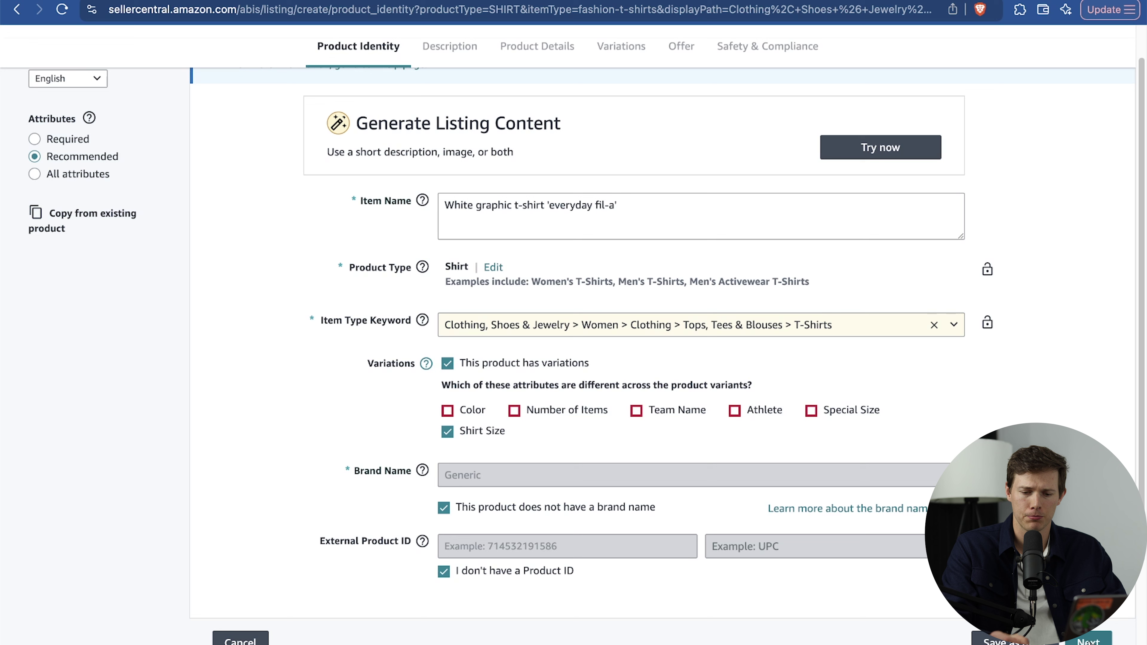
pyautogui.click(1084, 641)
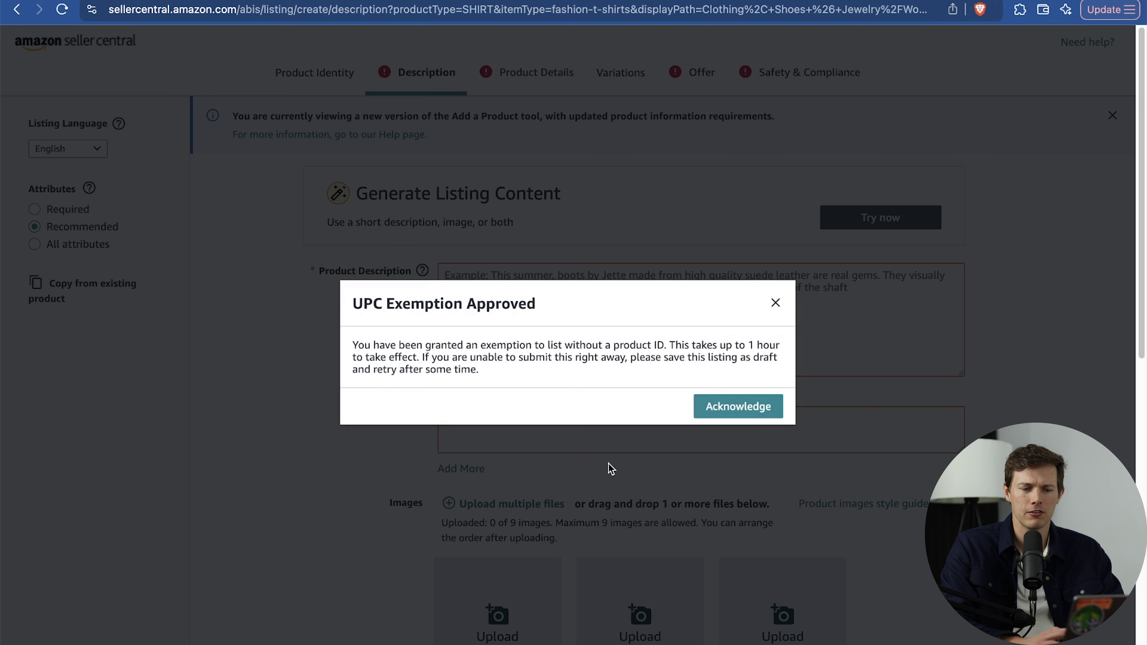
# Acknowledge the UPC exemption, save the t-shirt listing as a draft, and return to the dashboard.
pyautogui.click(740, 406)
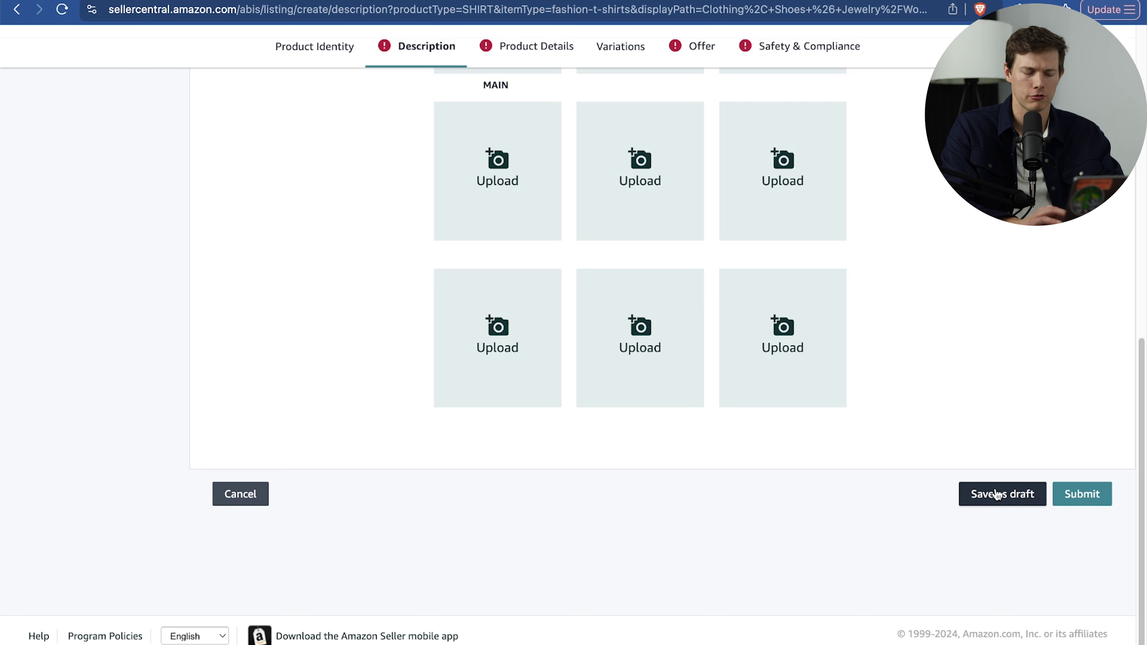
pyautogui.click(996, 494)
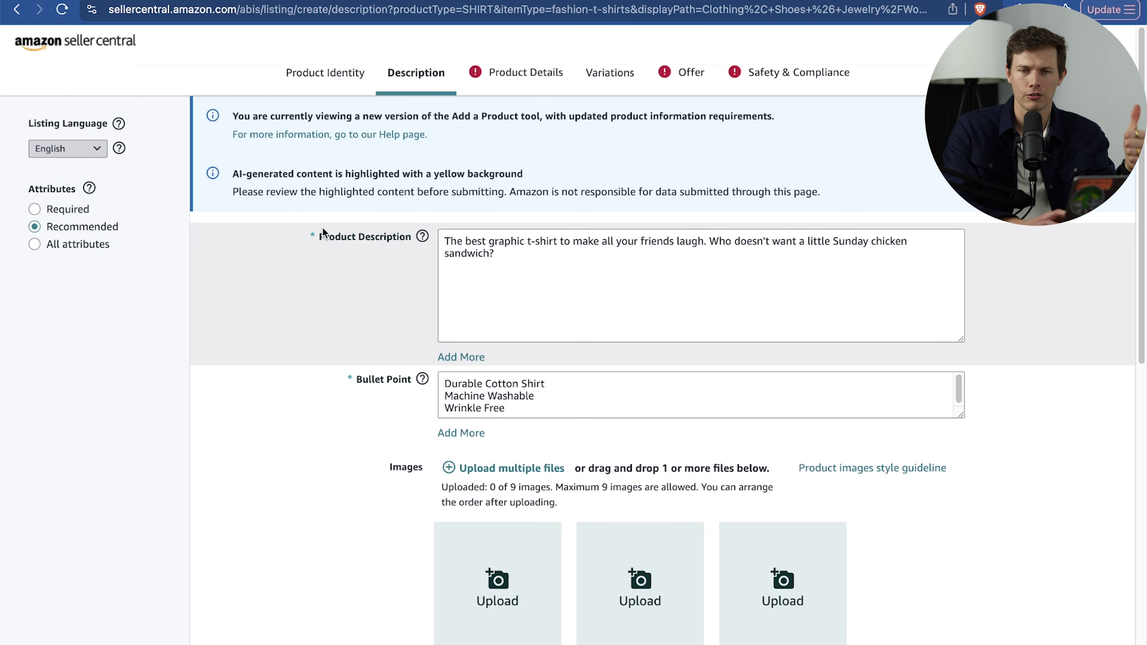
pyautogui.click(88, 44)
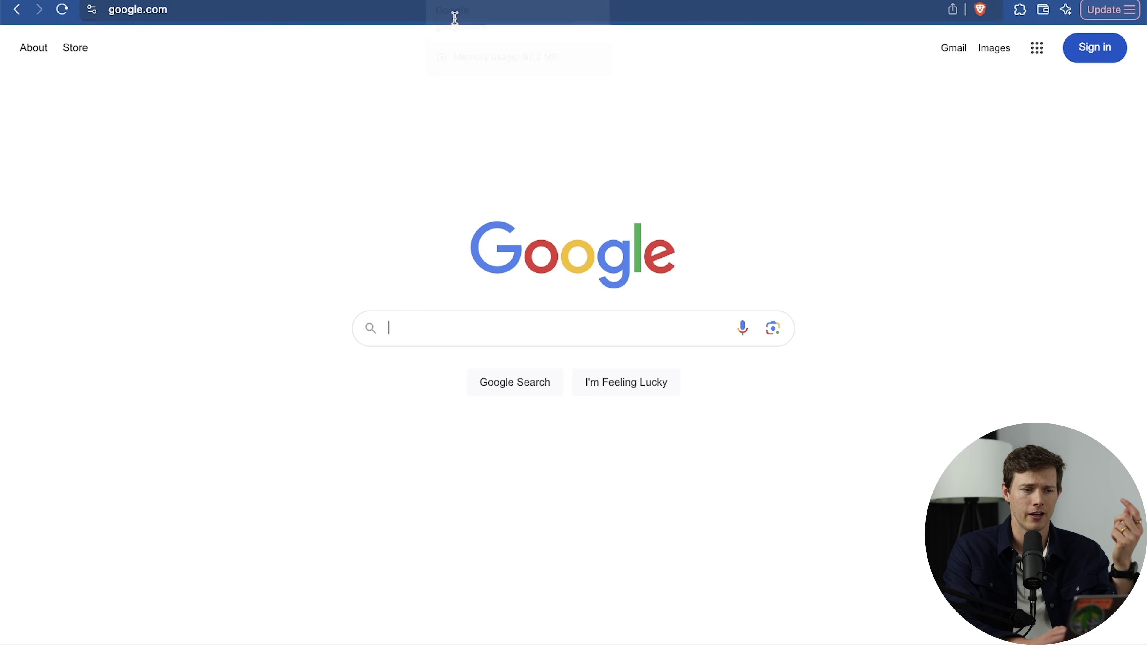
# Load santrelmedia.com/gelato and claim the Gelato 50% discount offer.
pyautogui.click(420, 15)
pyautogui.write('santrelmedia')
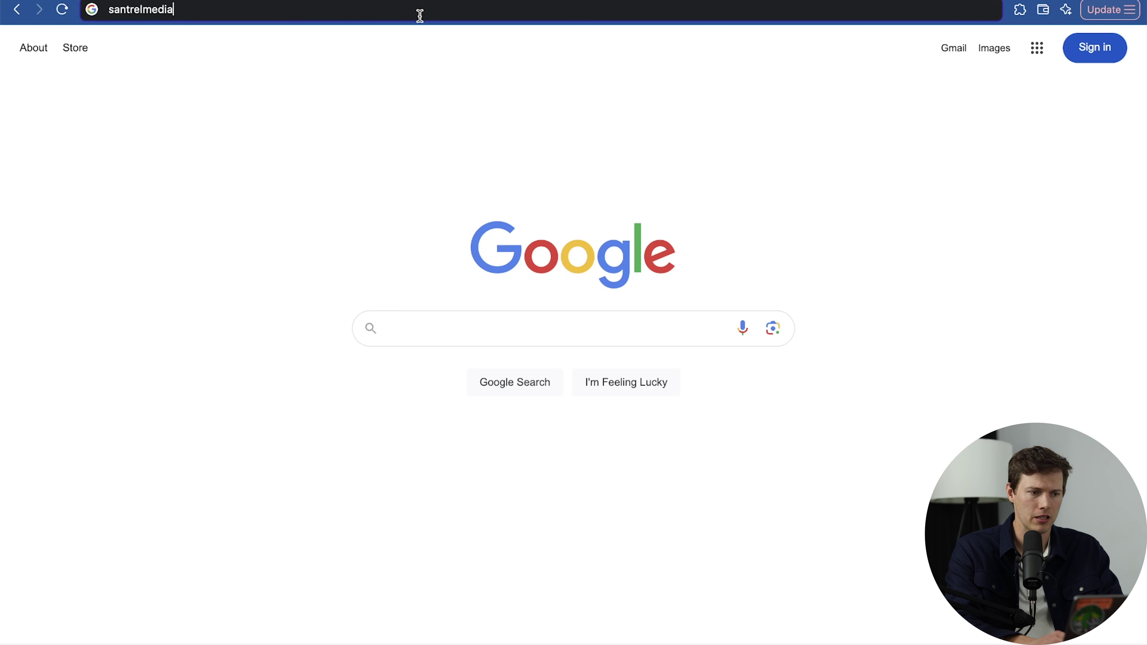
pyautogui.write('.com/gelato')
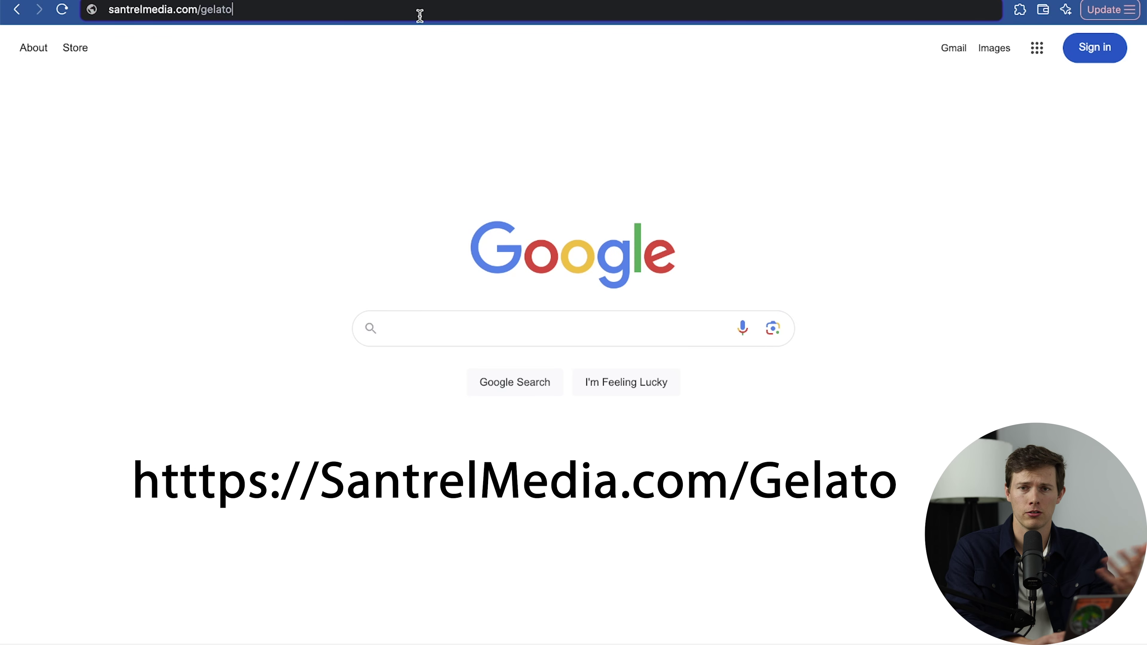
pyautogui.press('Return')
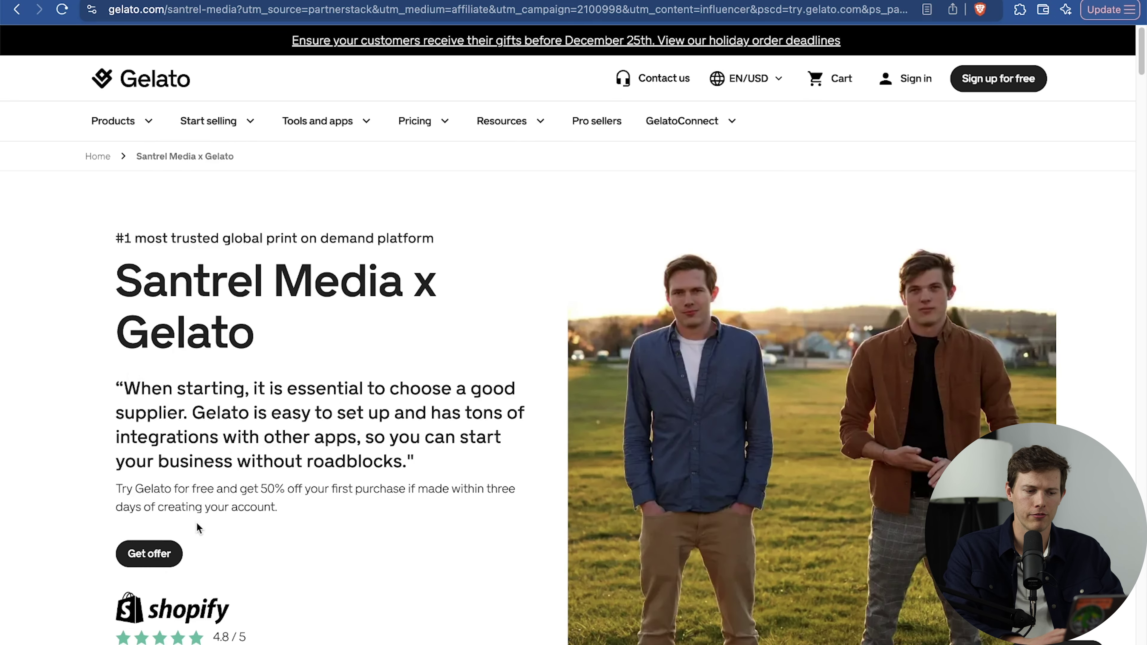
pyautogui.moveTo(216, 488); pyautogui.dragTo(293, 489)
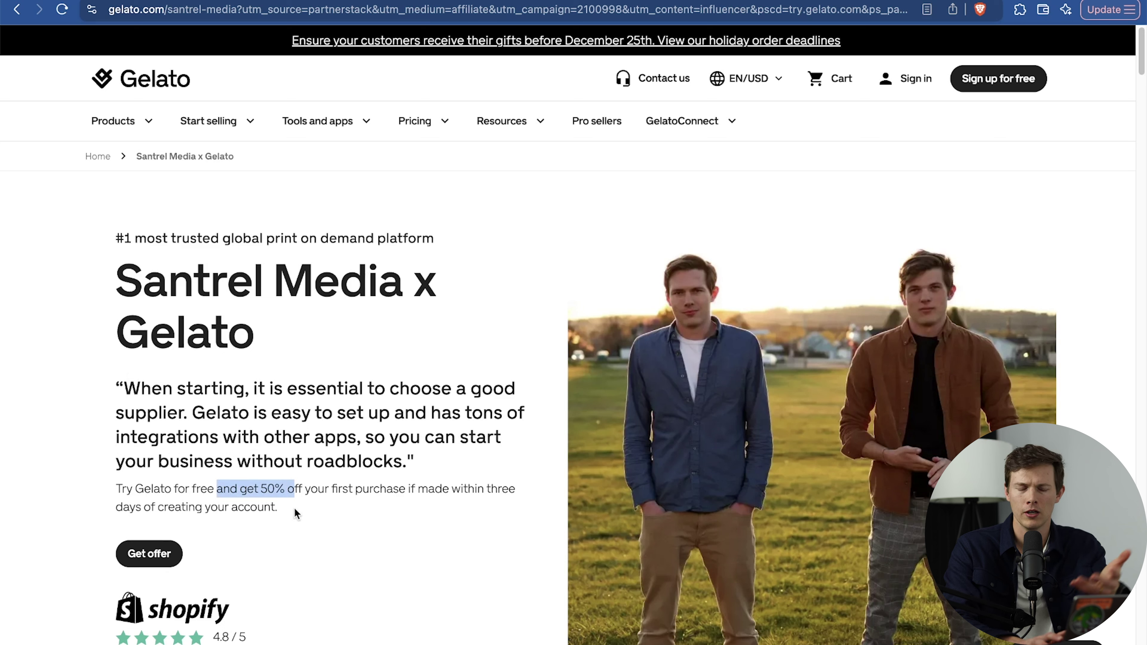
pyautogui.click(144, 554)
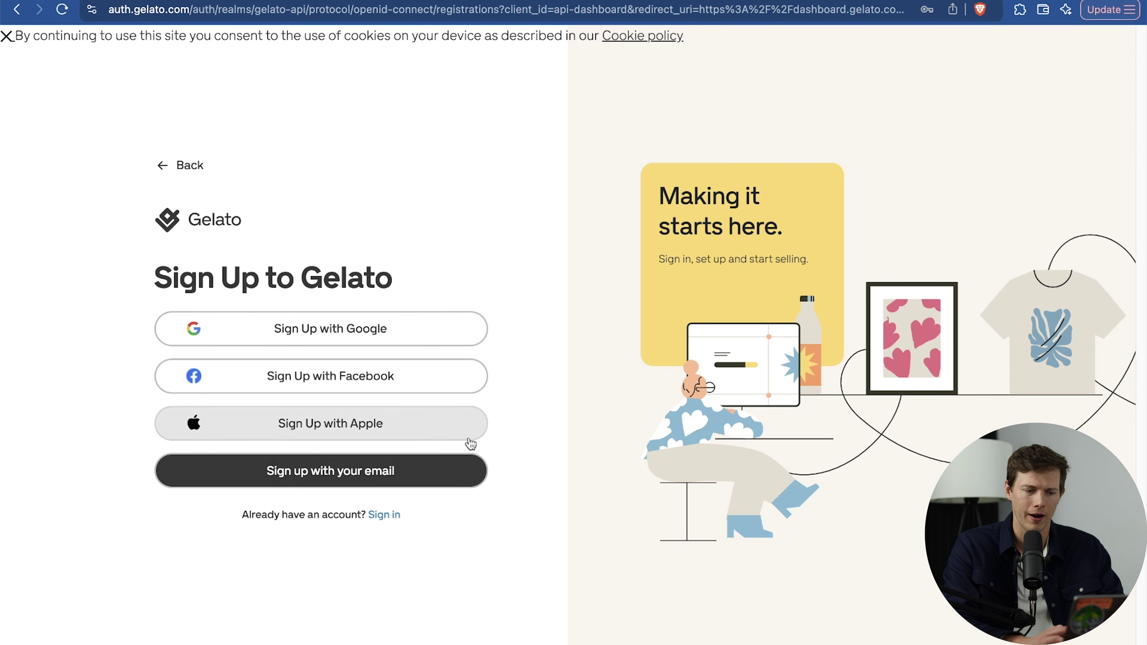
# Choose email sign-up, enter the user's full name, and accept the API User Terms.
pyautogui.click(430, 475)
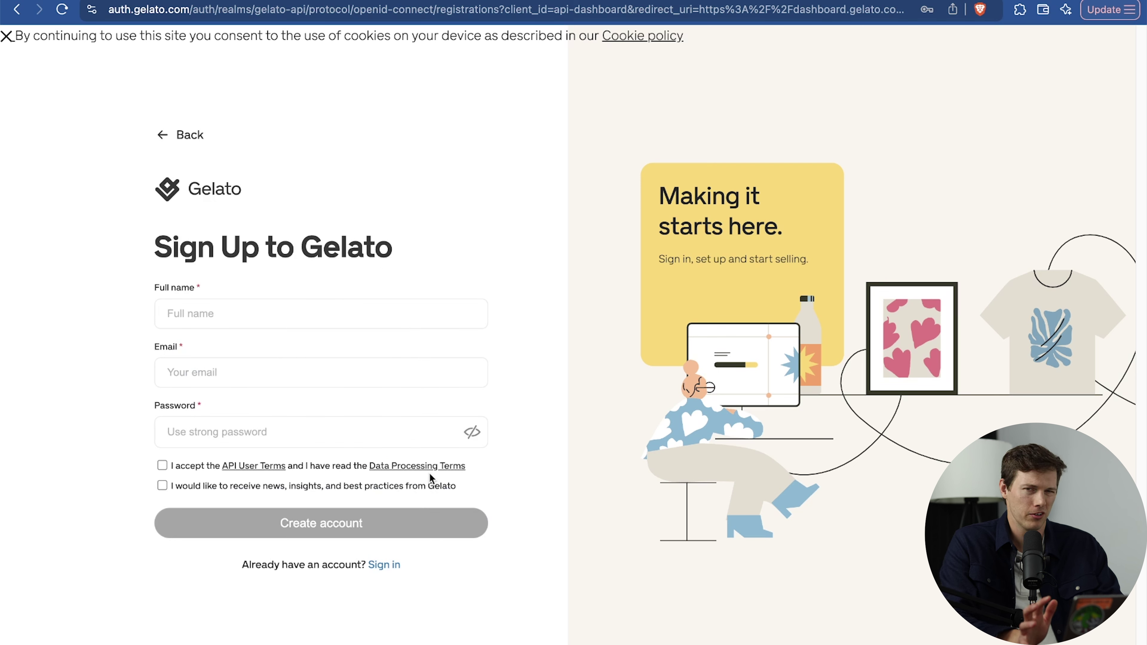
pyautogui.click(209, 319)
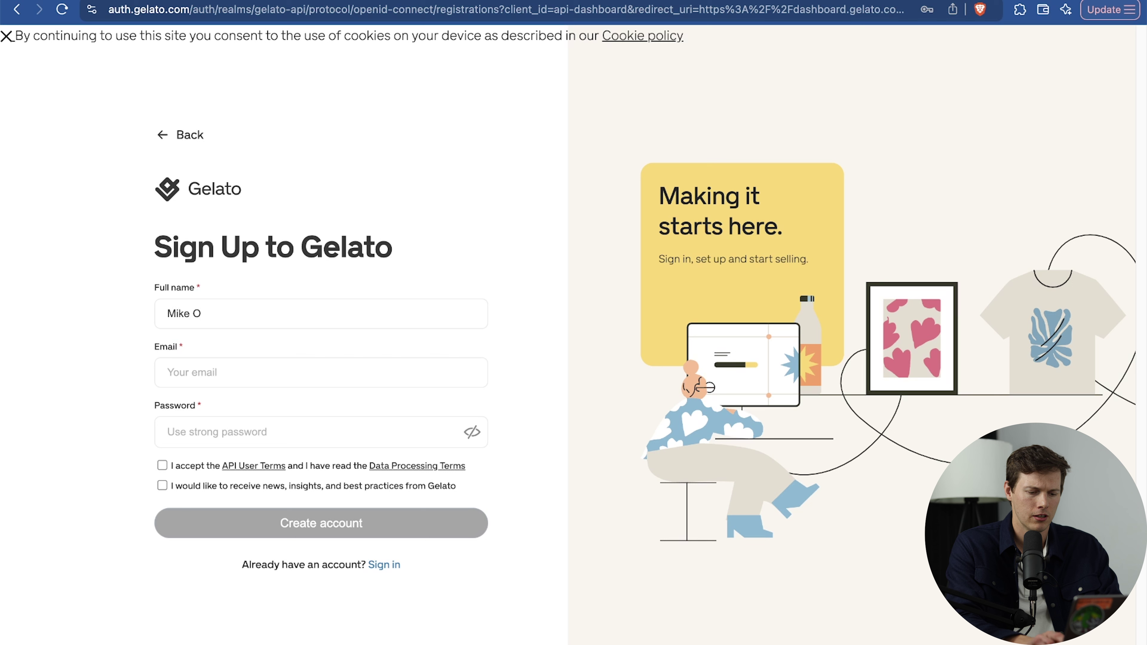
pyautogui.click(168, 372)
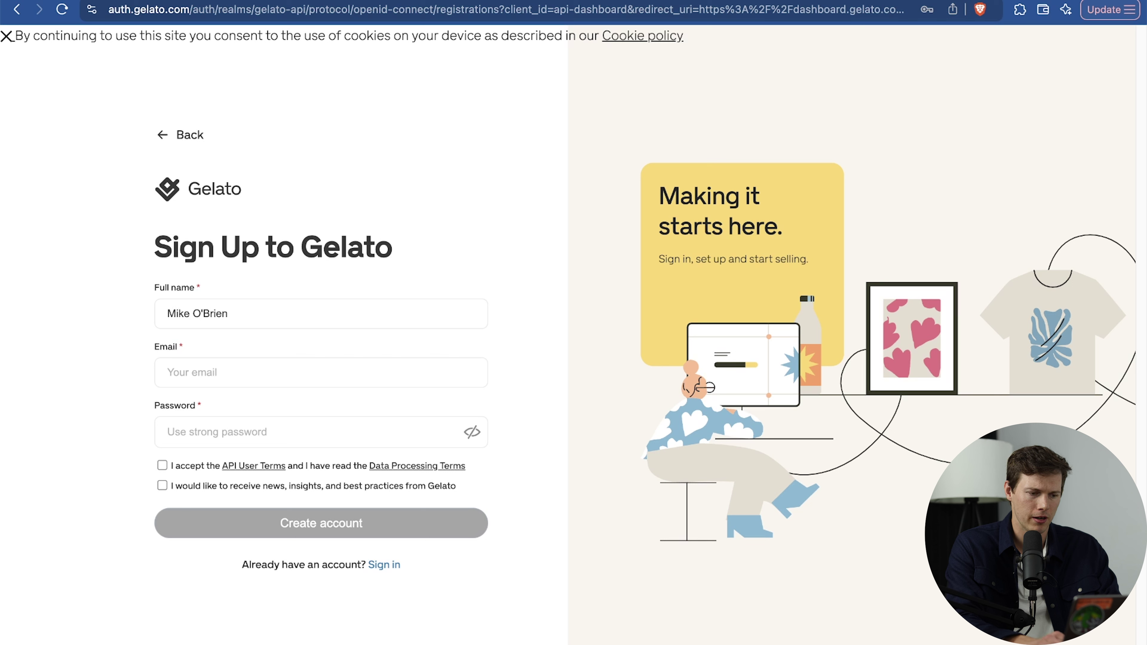
pyautogui.click(162, 466)
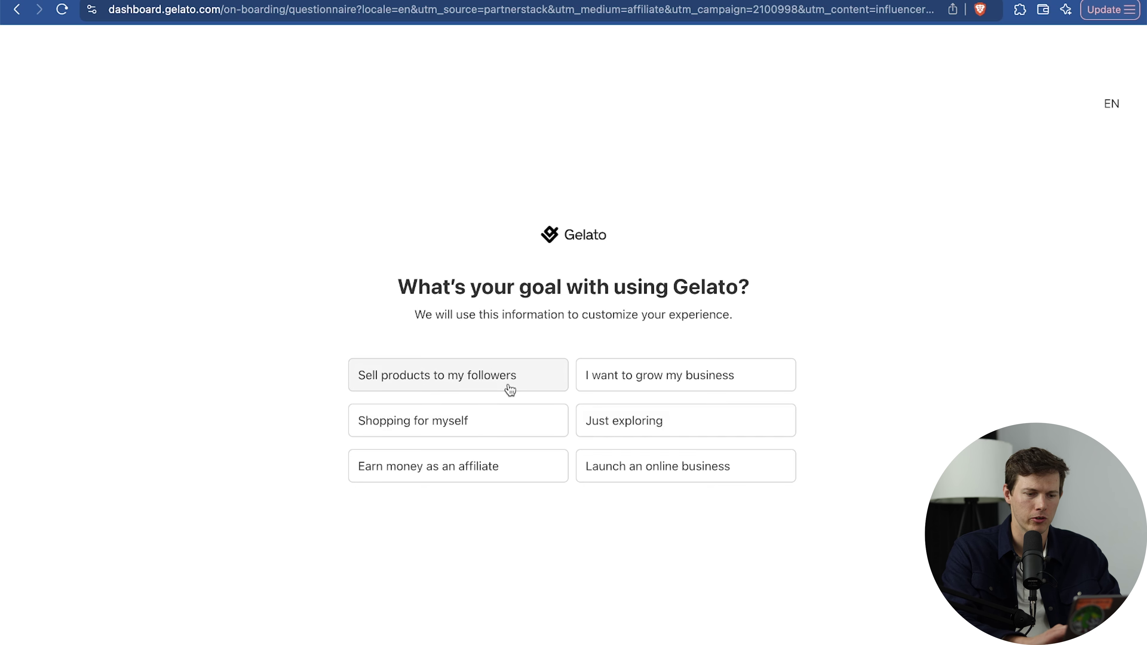
# Answer grow my business and seasoned ecommerce seller, select Amazon, set revenue 0, and skip the store link.
pyautogui.click(623, 380)
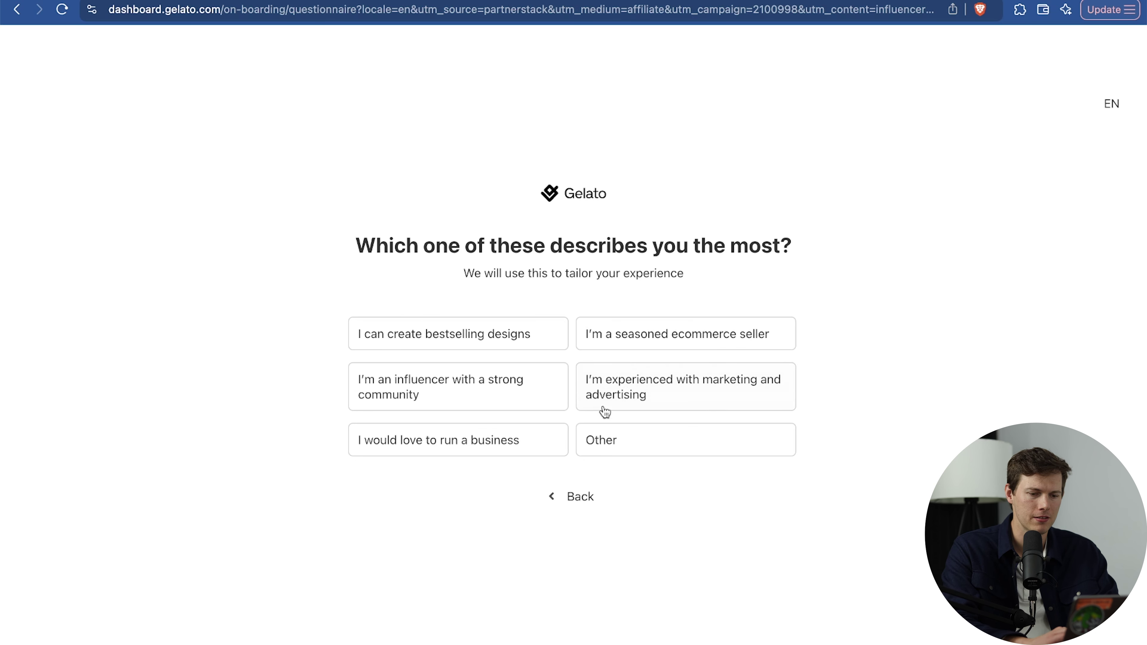
pyautogui.click(621, 341)
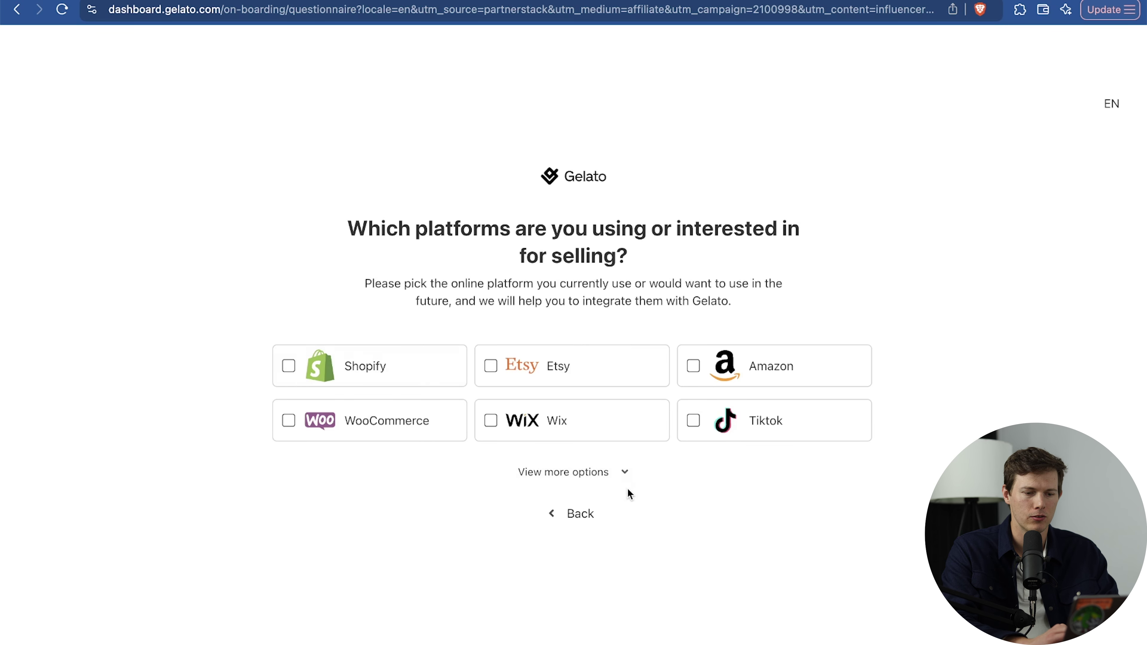
pyautogui.click(561, 473)
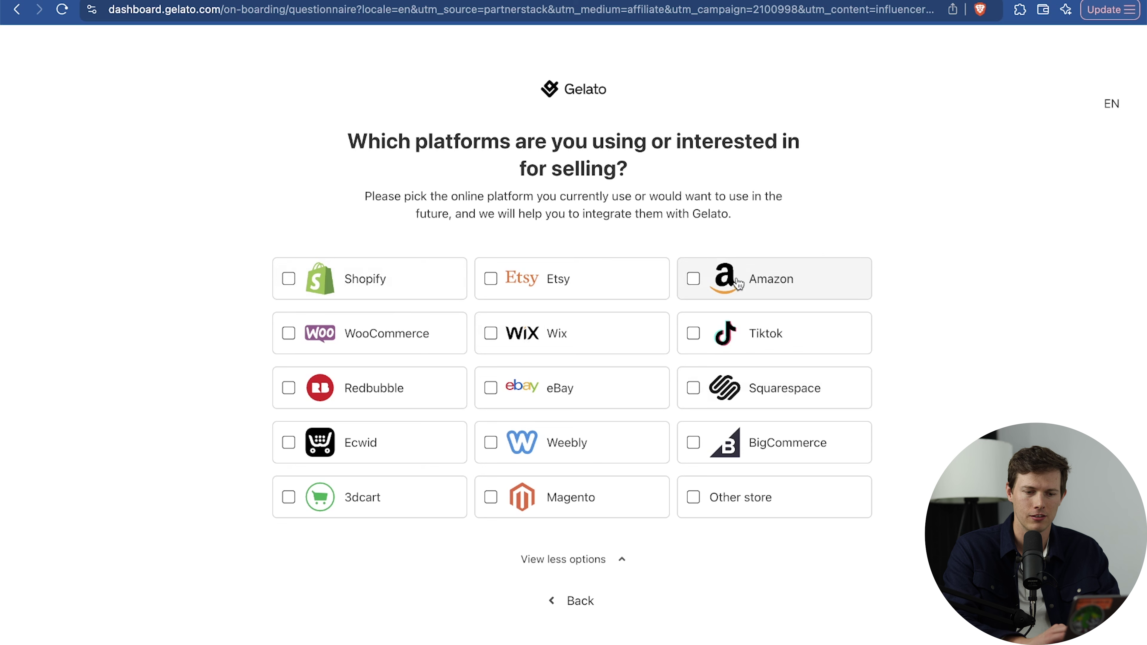
pyautogui.click(755, 285)
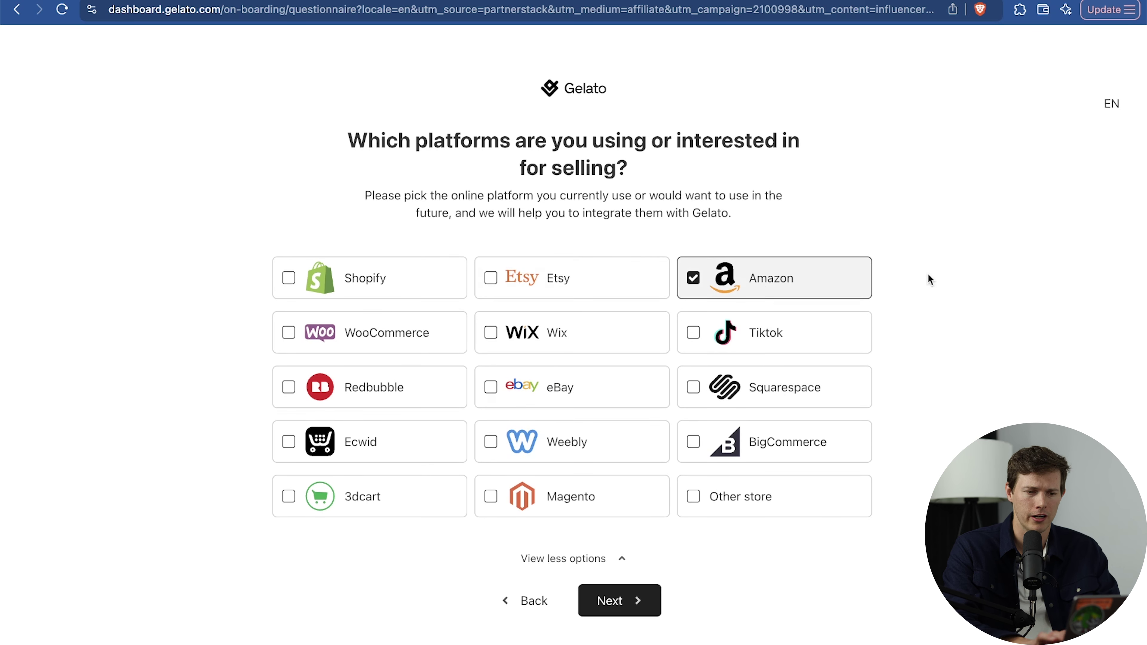
pyautogui.click(618, 606)
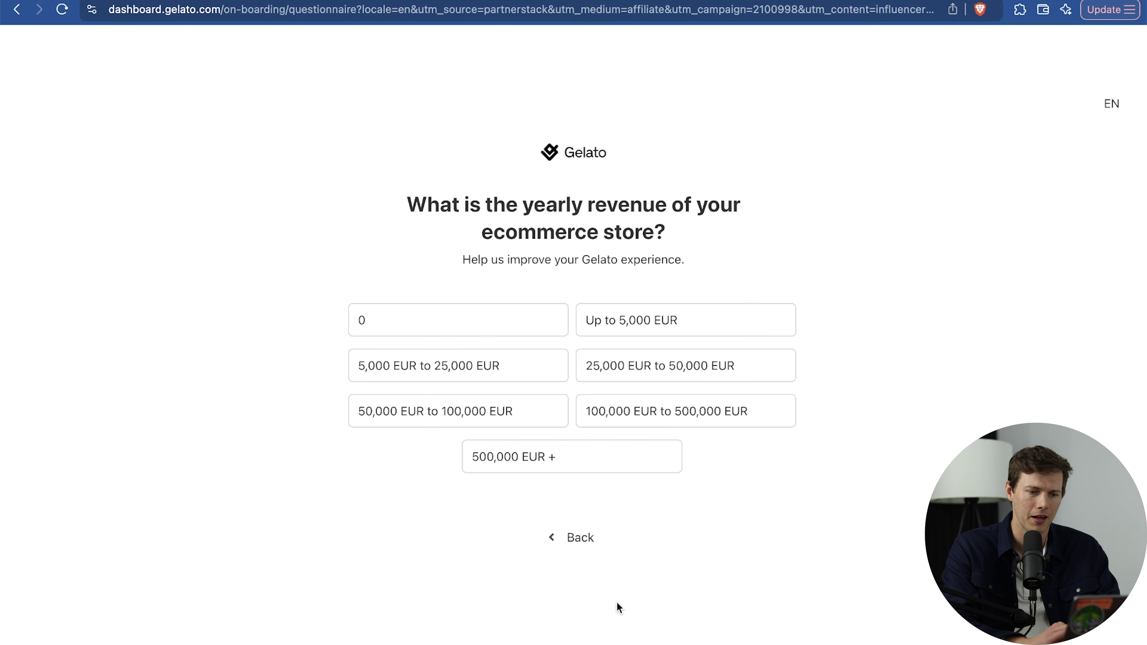
pyautogui.click(542, 332)
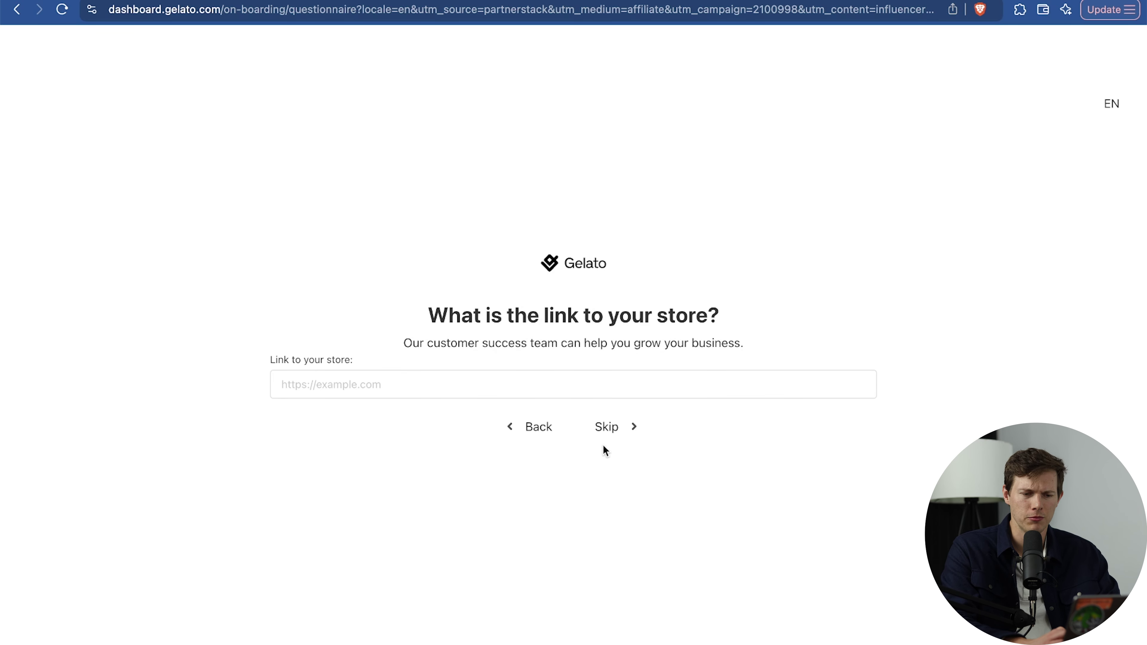
pyautogui.click(609, 429)
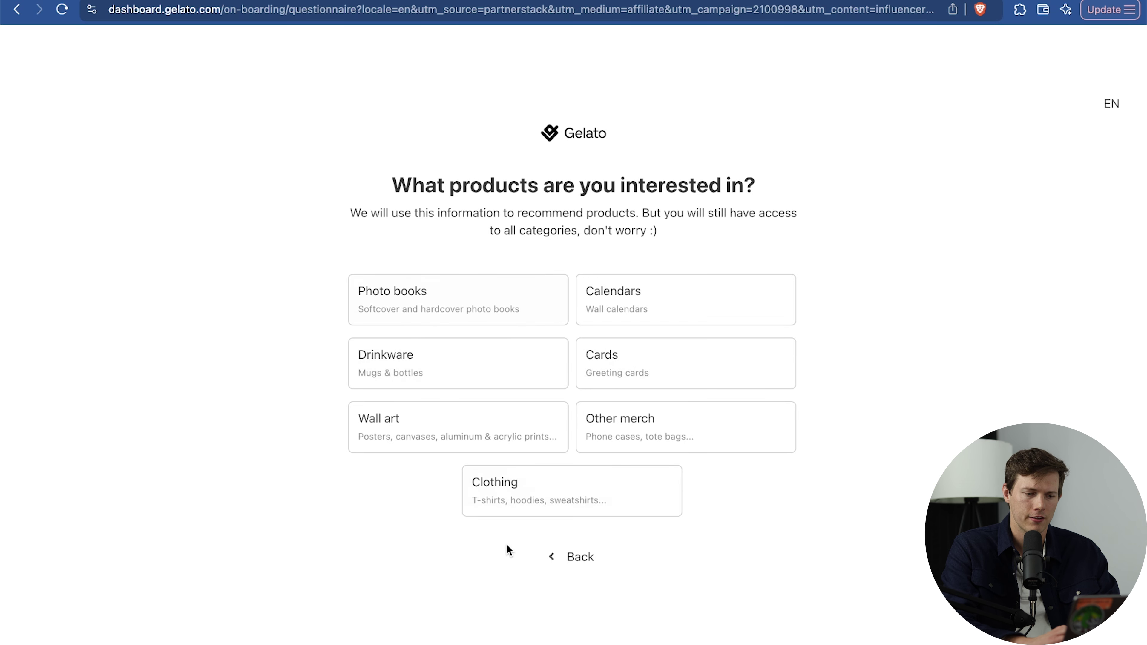
# Pick Clothing, answer not yet, choose Influencer with the influencer's name, and finish the questionnaire.
pyautogui.click(640, 477)
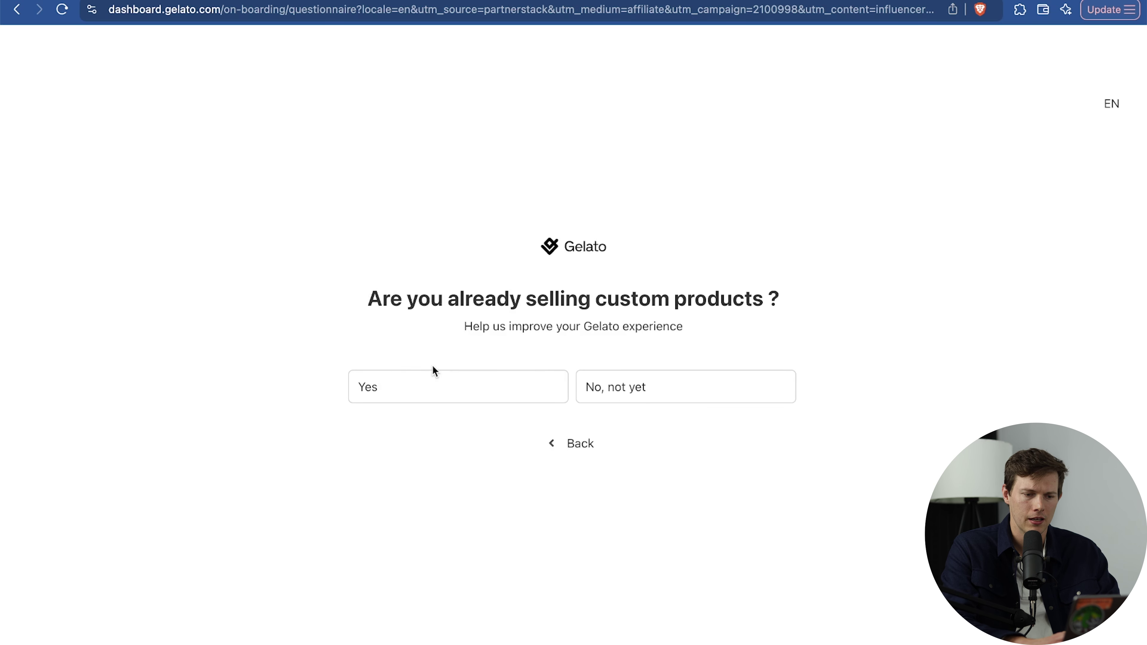
pyautogui.click(641, 389)
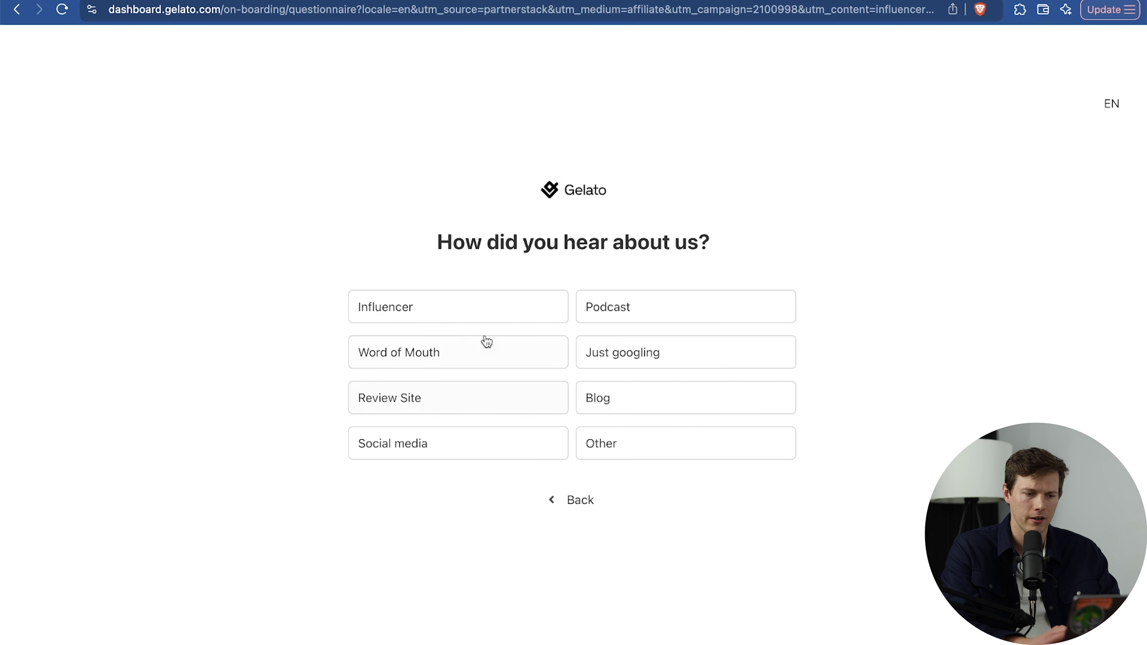
pyautogui.click(480, 305)
pyautogui.click(510, 378)
pyautogui.write('santrel med')
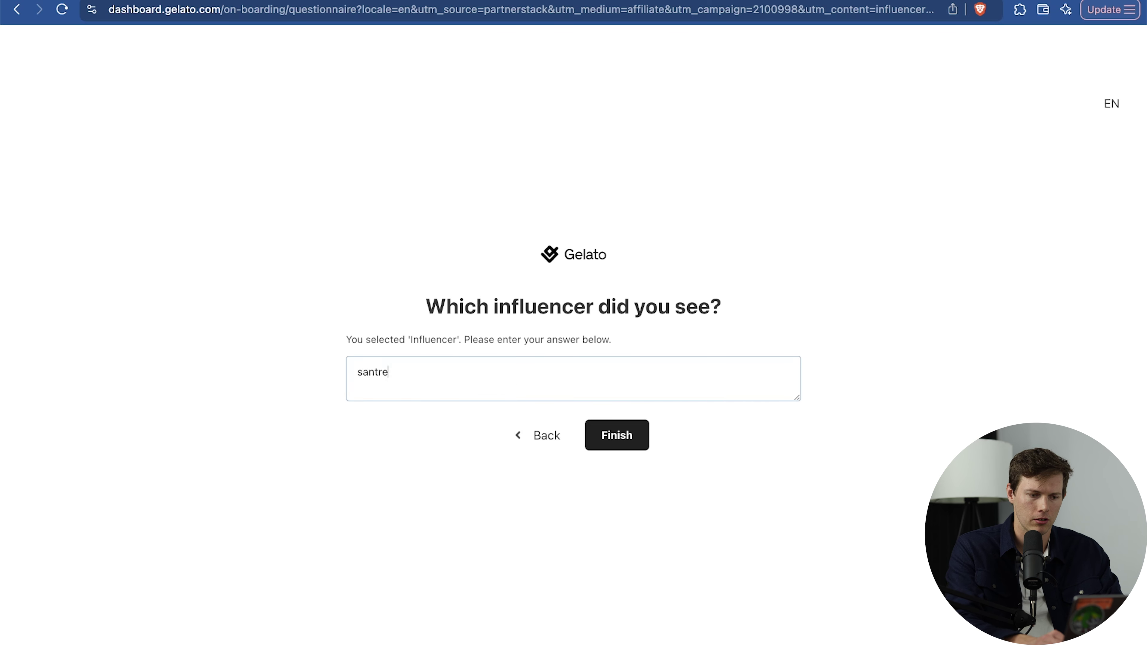
pyautogui.click(620, 451)
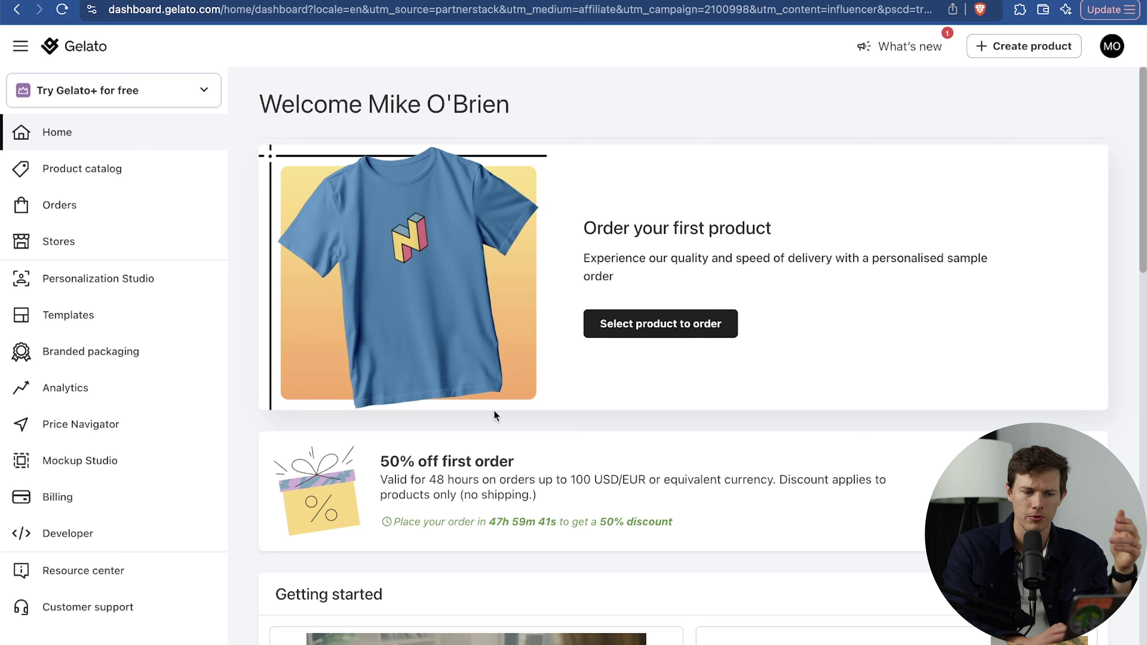
# Scroll through the welcome dashboard and open the Product catalog.
pyautogui.scroll(-10, 806, 450)
pyautogui.scroll(-4, 806, 451)
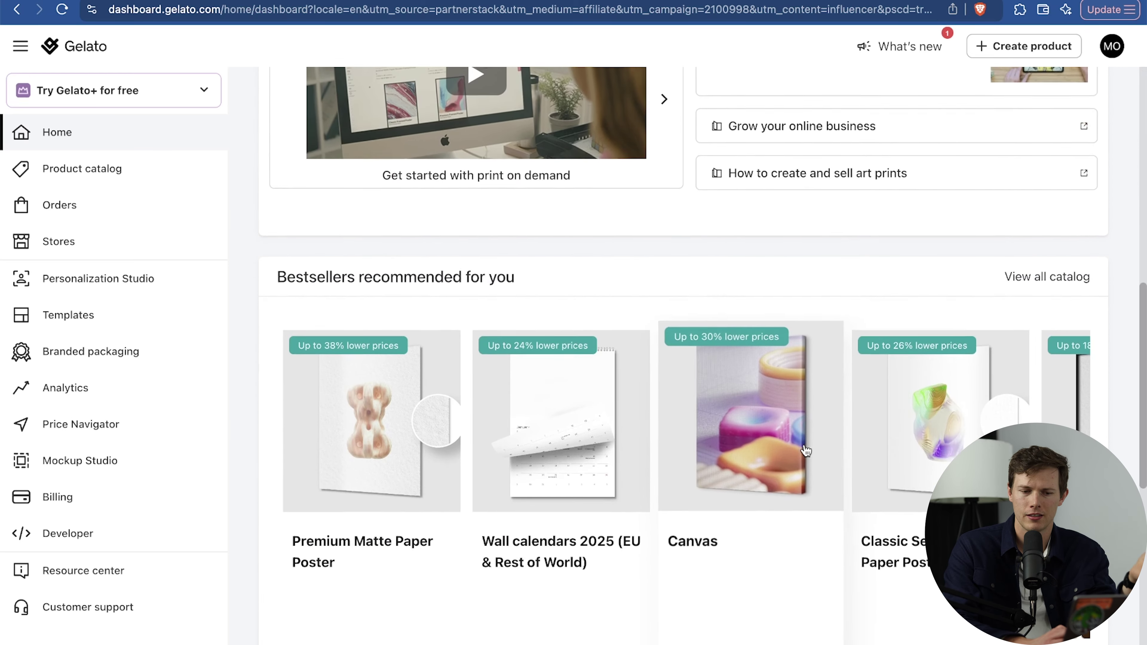
pyautogui.scroll(3, 678, 316)
pyautogui.scroll(-12, 732, 339)
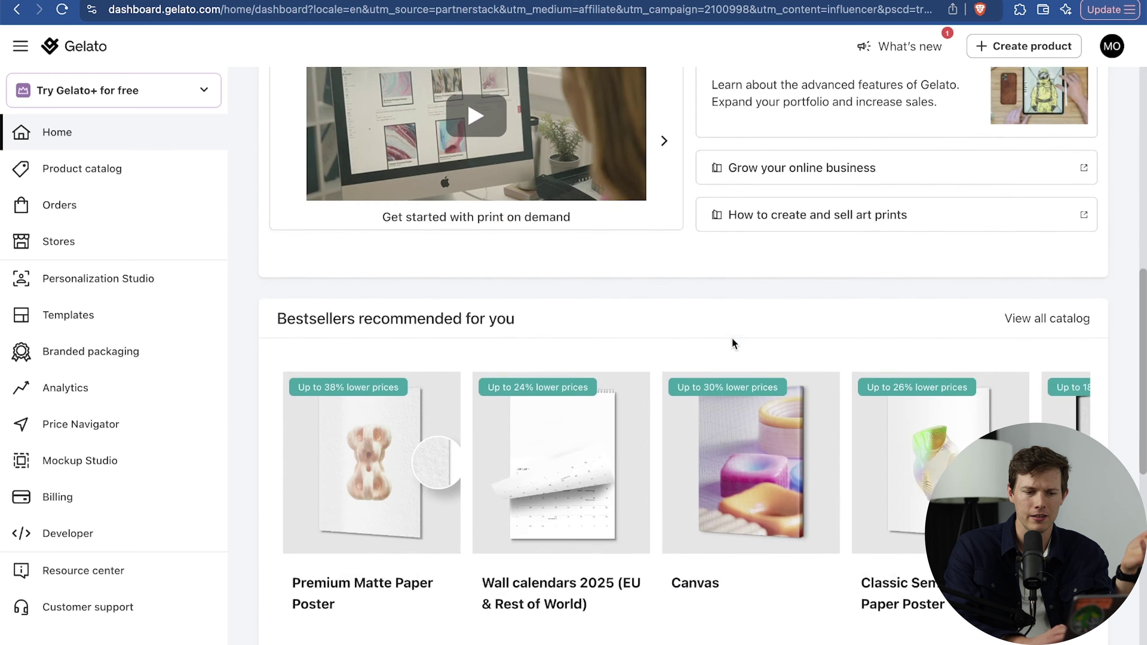
pyautogui.scroll(20, 734, 345)
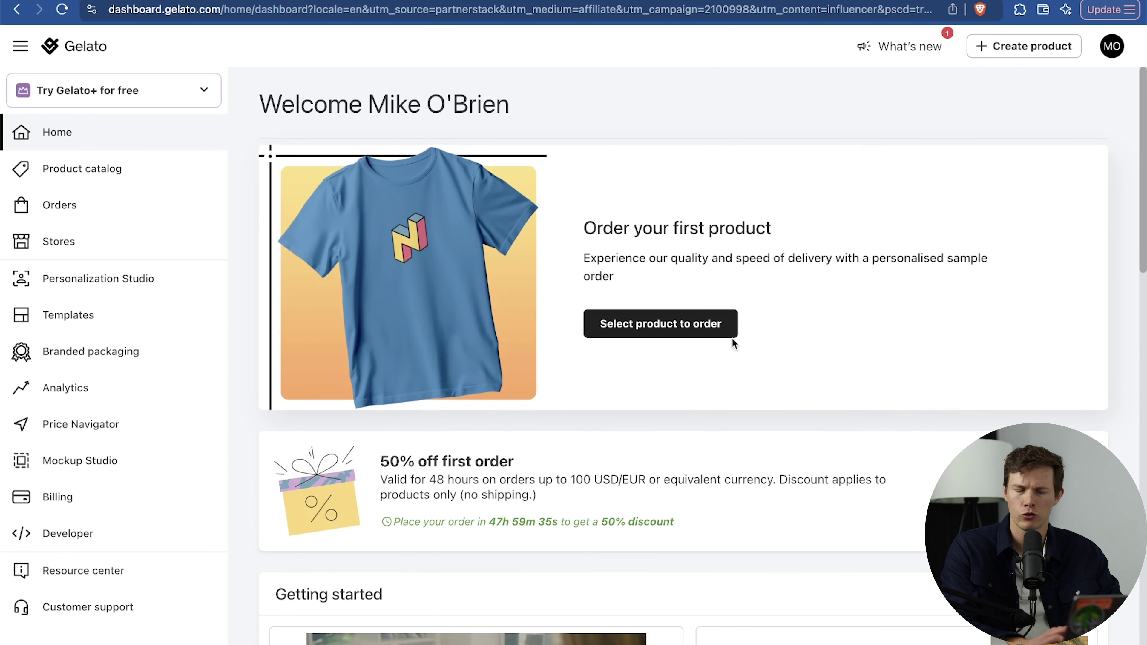
pyautogui.click(108, 181)
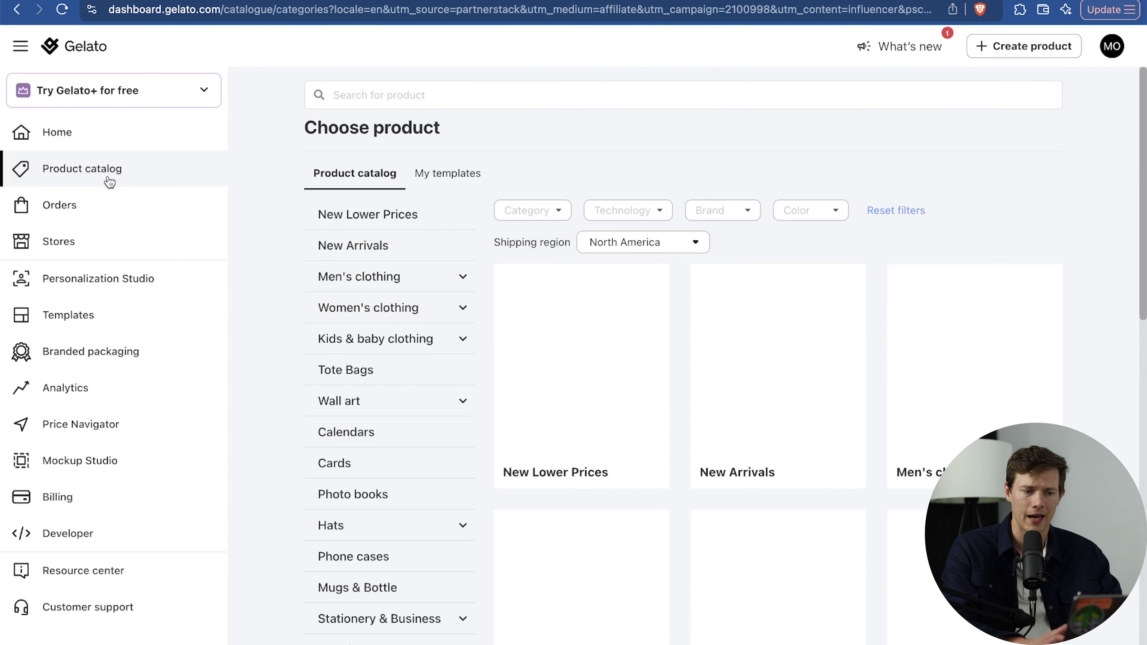
# Expand and collapse the Wall art category, then go to the empty Orders list.
pyautogui.scroll(-4, 392, 448)
pyautogui.scroll(4, 392, 452)
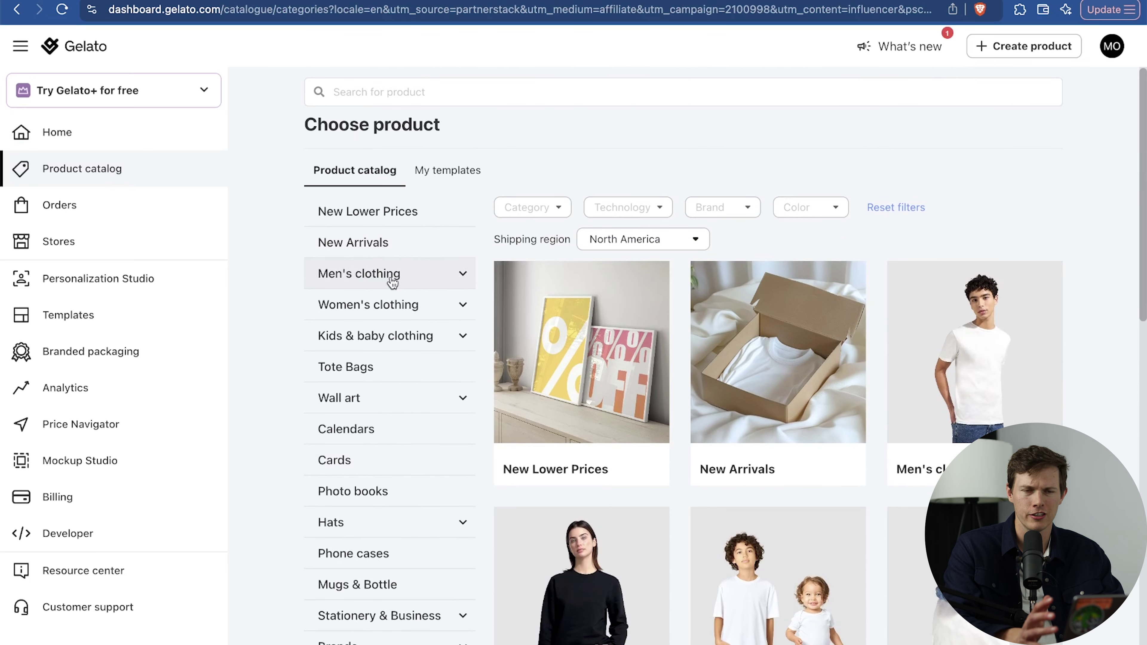
pyautogui.scroll(-2, 392, 282)
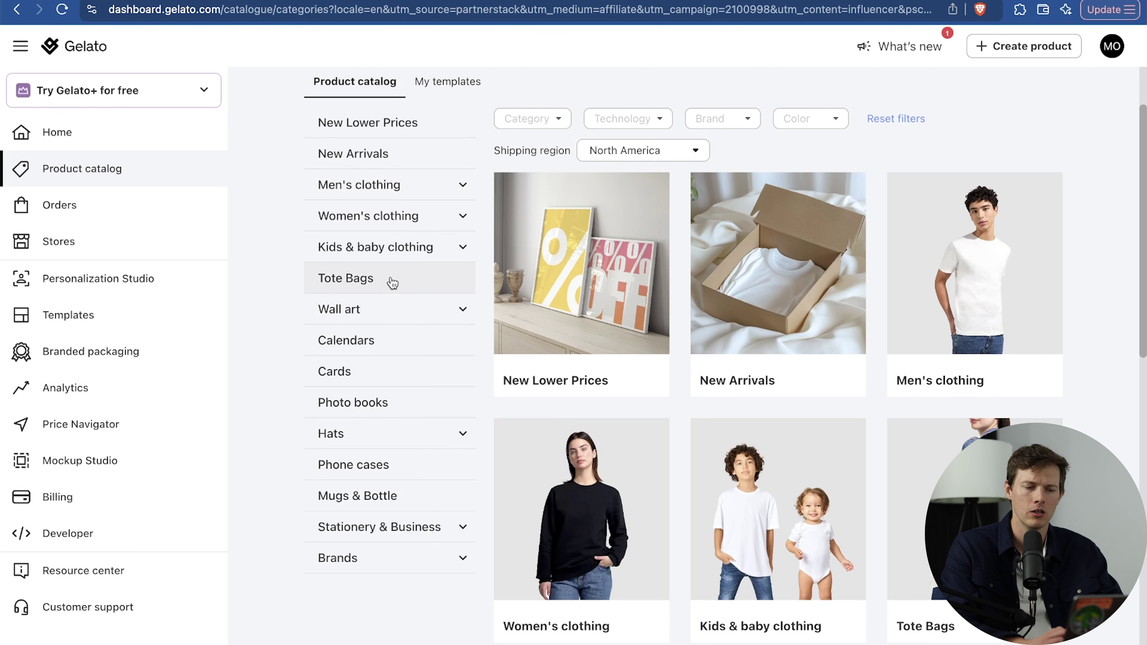
pyautogui.click(380, 318)
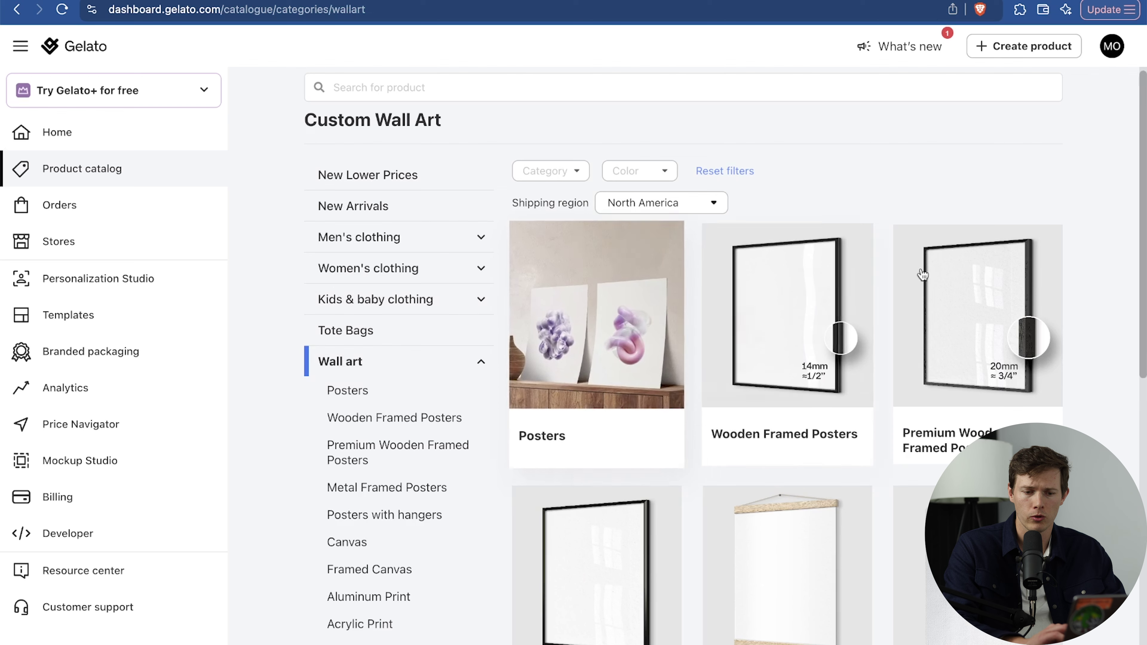
pyautogui.click(472, 364)
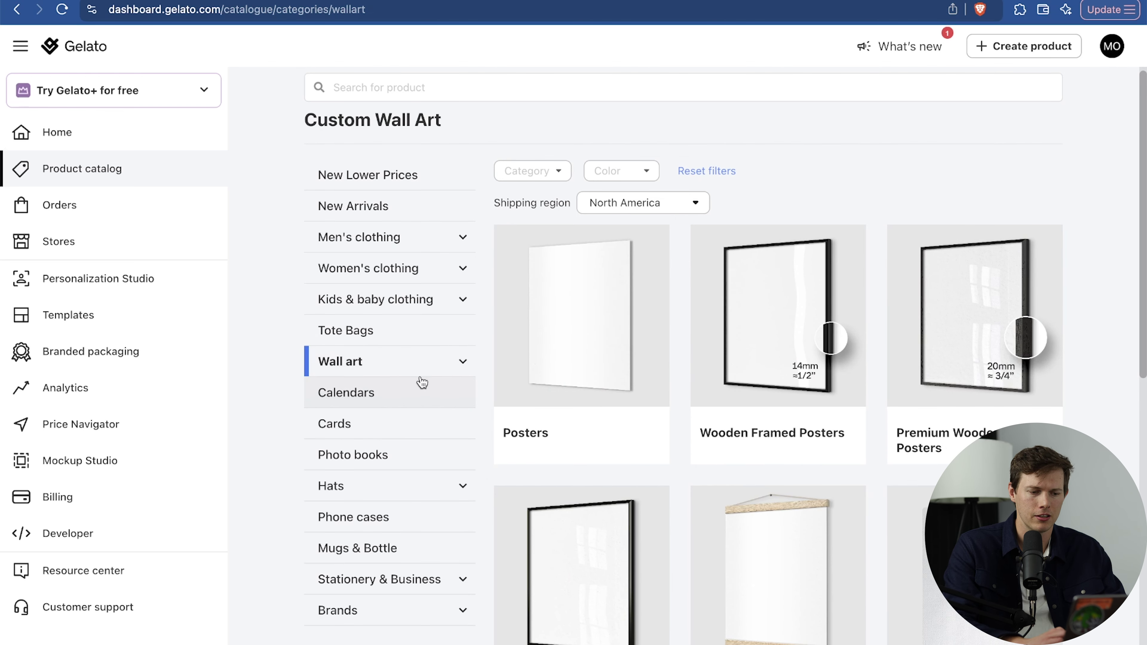
pyautogui.scroll(-3, 417, 382)
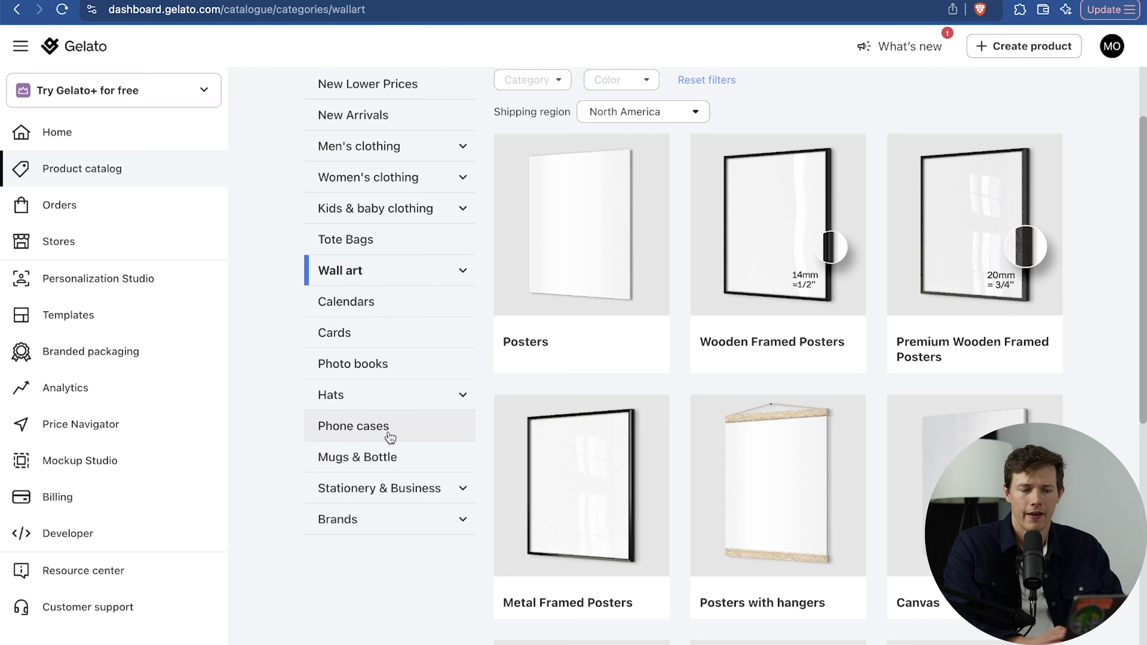
pyautogui.scroll(3, 395, 406)
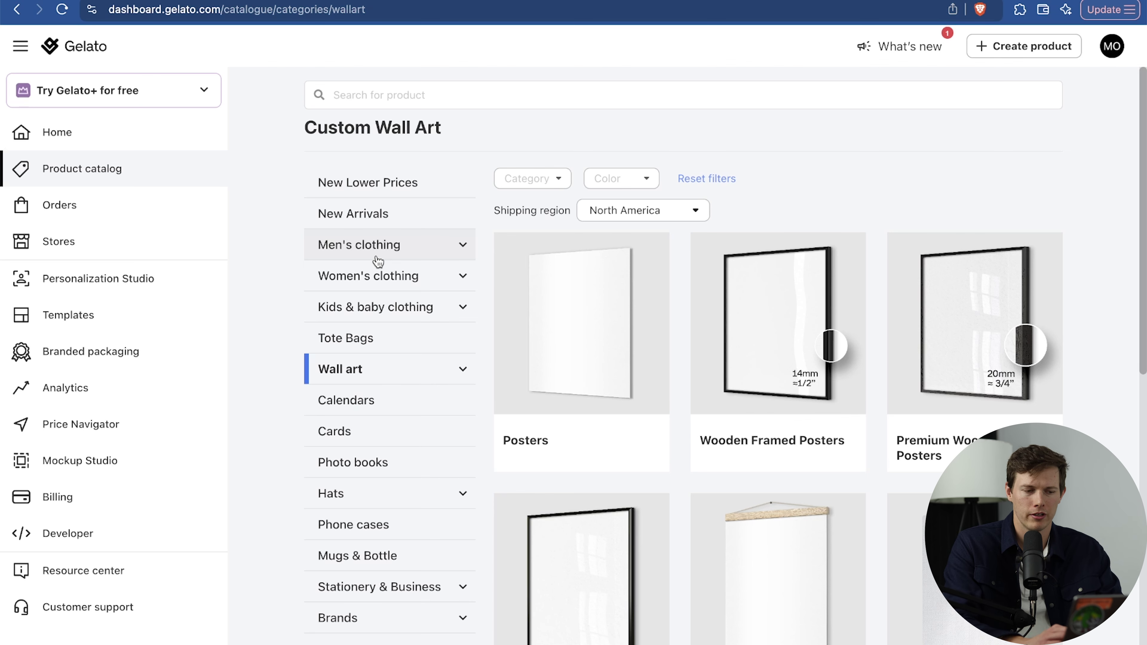
pyautogui.click(59, 206)
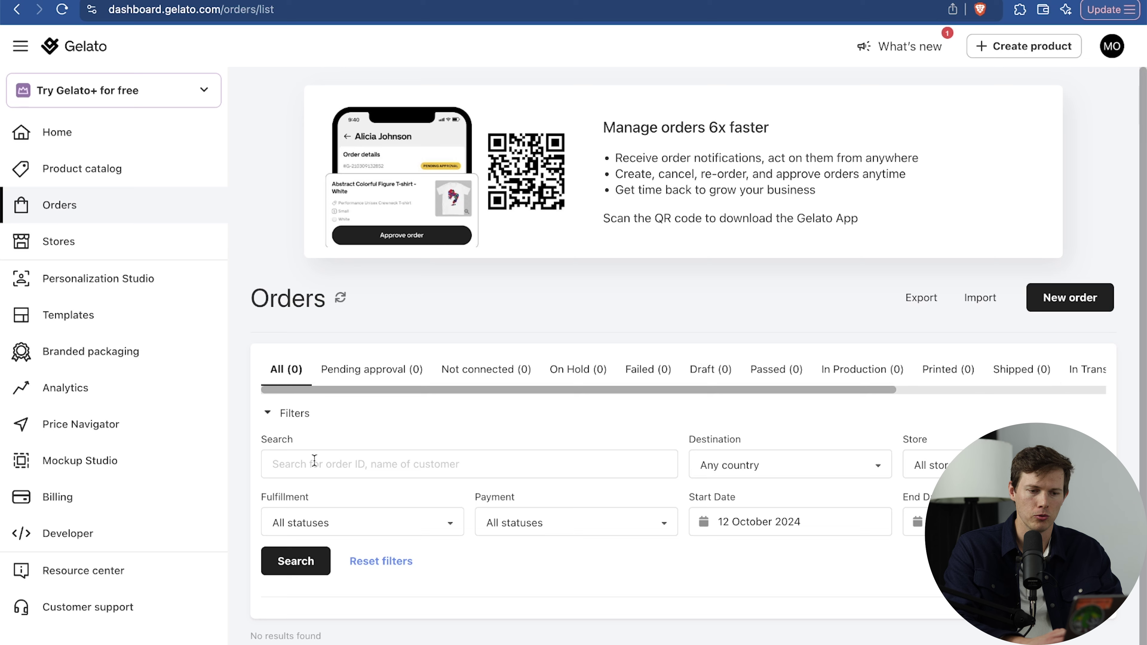
# View the Connect your store integrations, then go to the Personalization Studio overview.
pyautogui.scroll(-1, 651, 563)
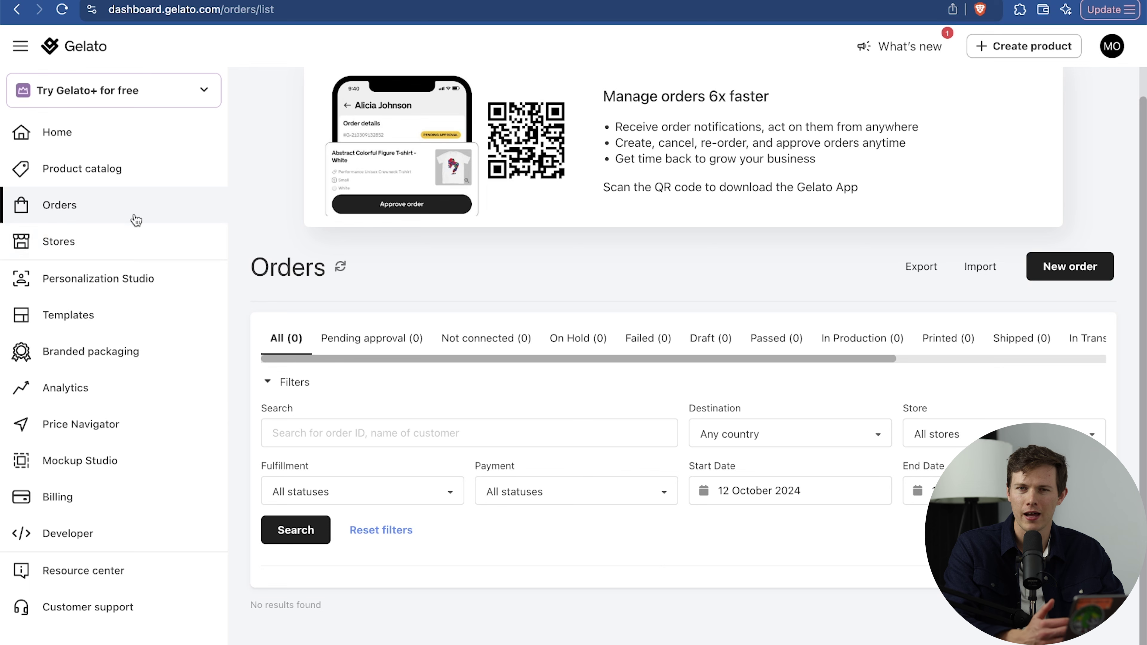
pyautogui.click(122, 247)
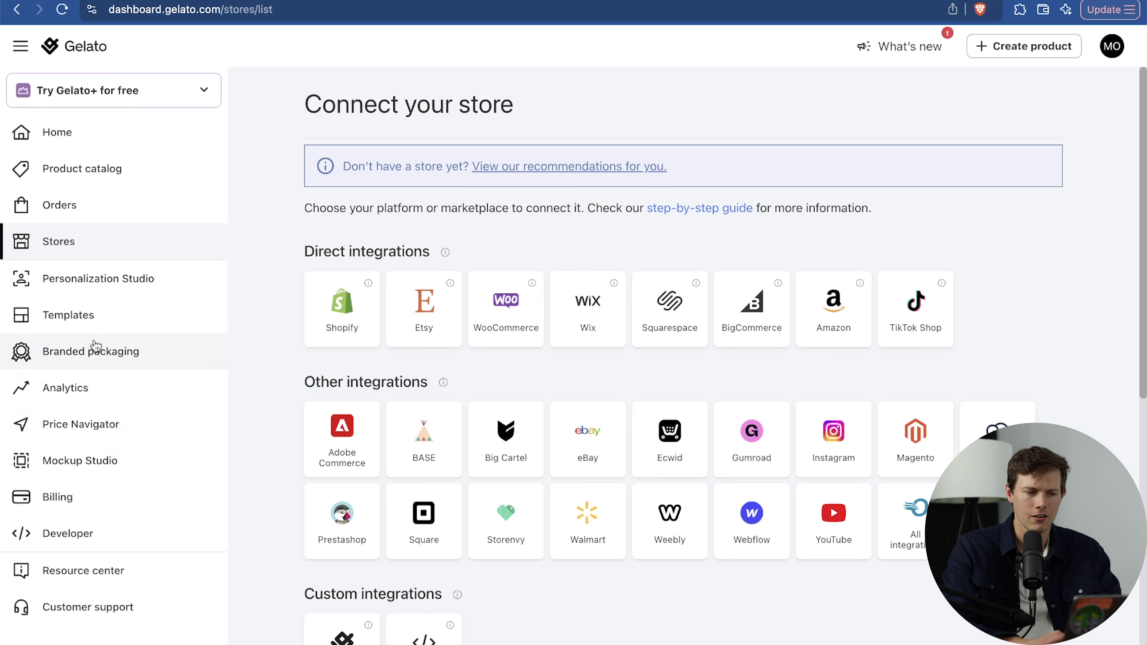
pyautogui.click(141, 280)
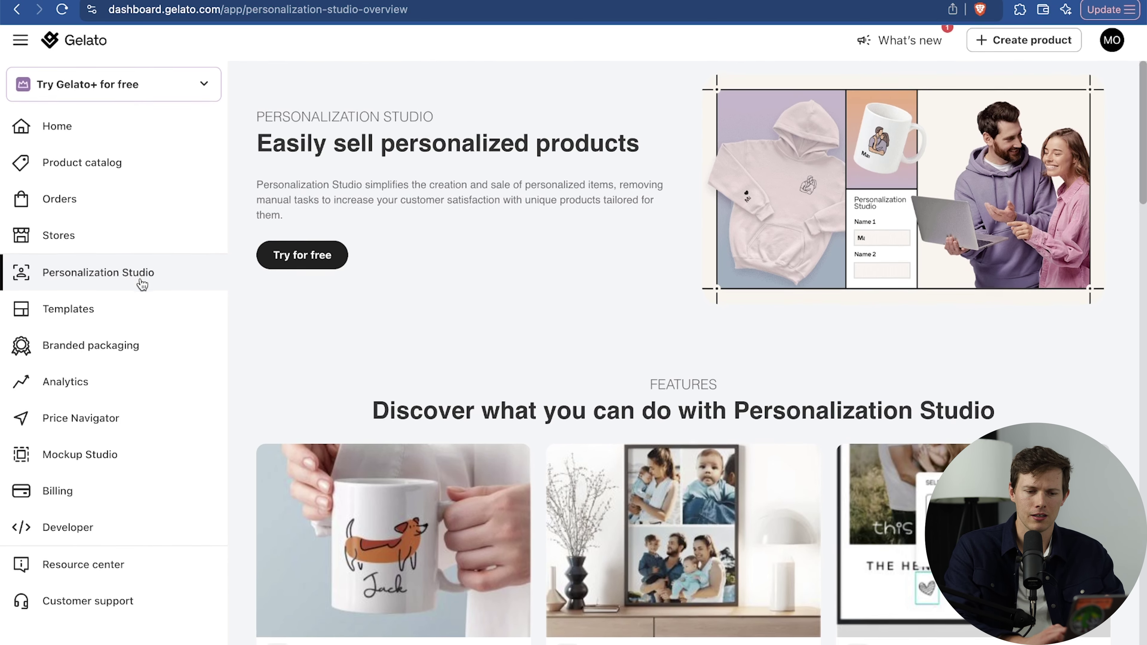
# Read the Personalizable Text, Photo uploads and Collections feature cards, then go to Templates.
pyautogui.scroll(-15, 522, 408)
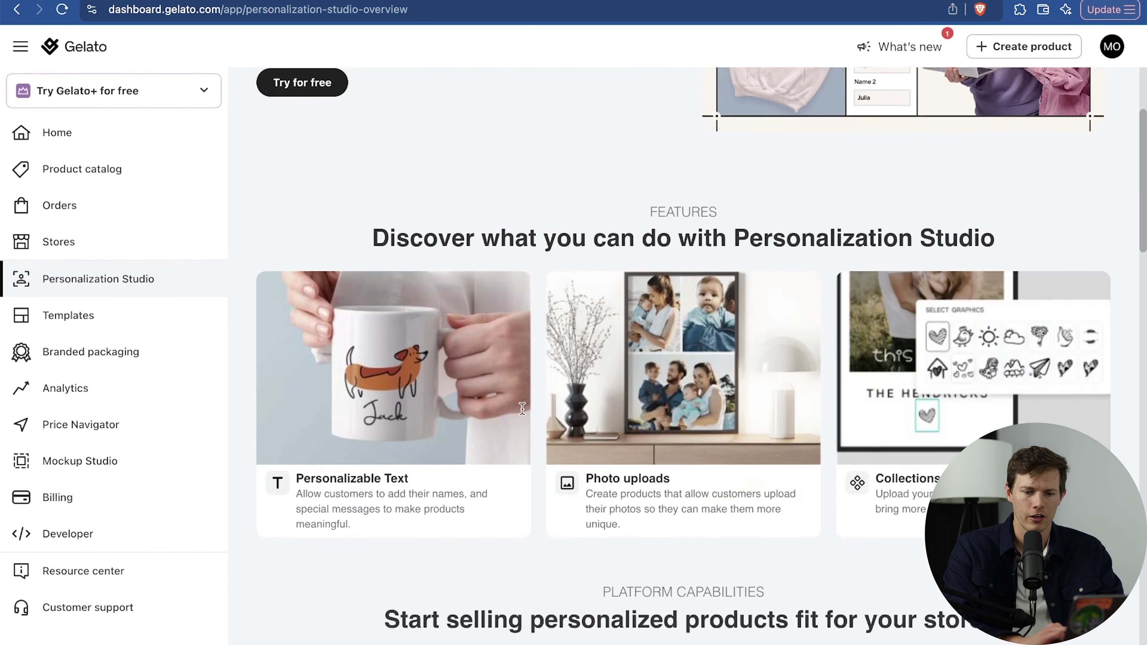
pyautogui.scroll(-20, 522, 408)
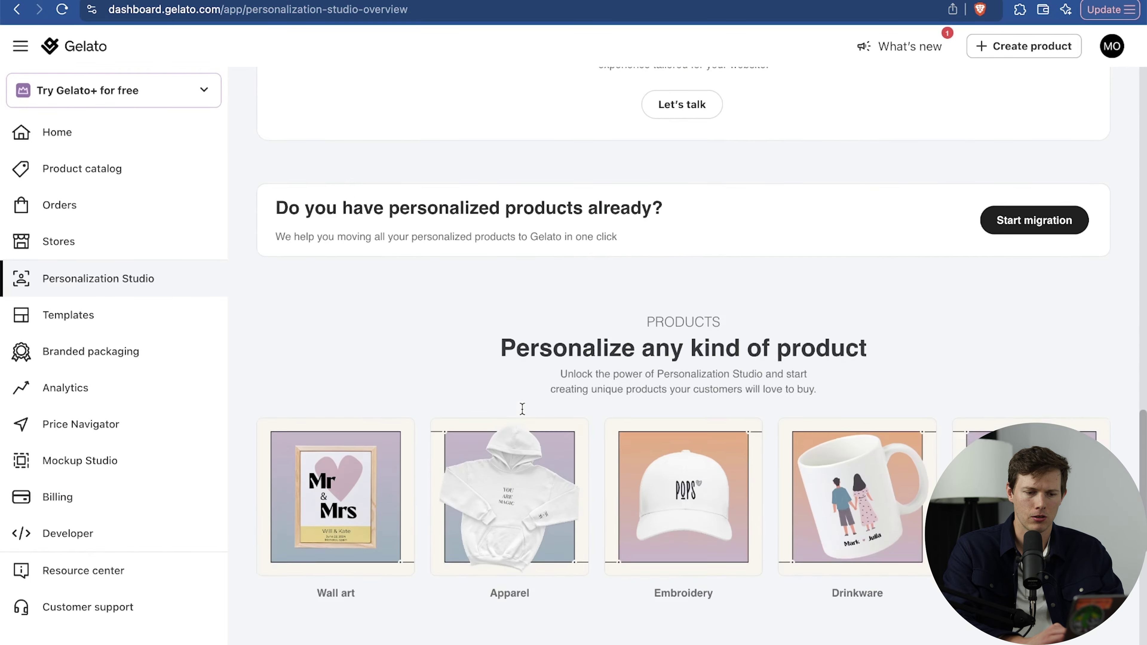
pyautogui.scroll(-5, 521, 409)
pyautogui.scroll(20, 521, 408)
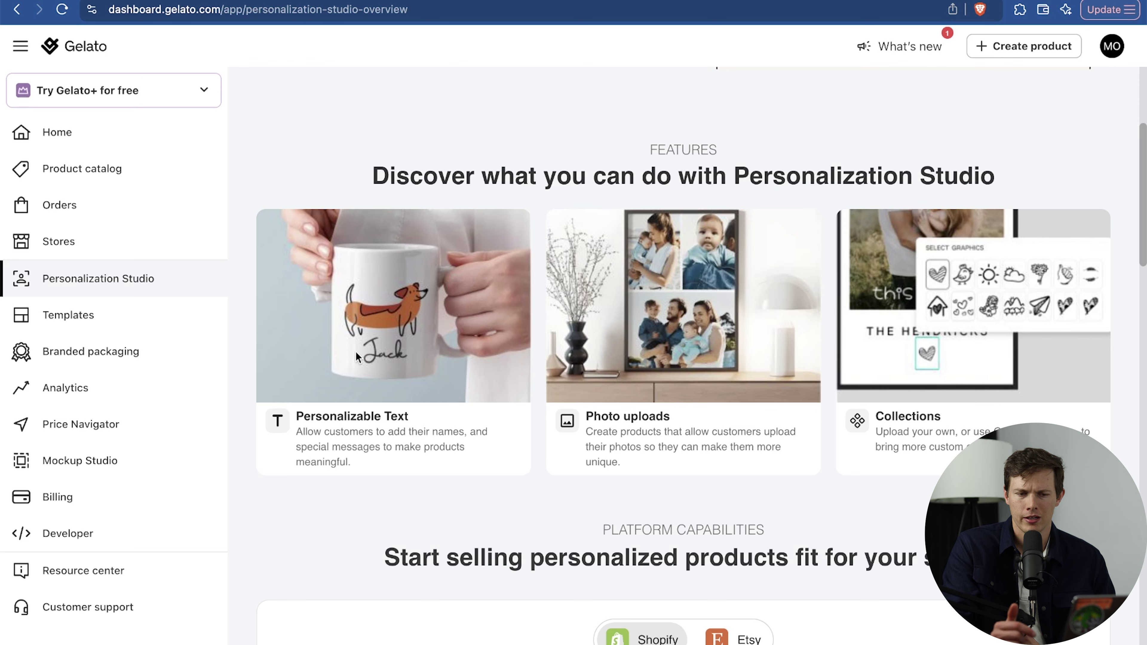
pyautogui.click(121, 320)
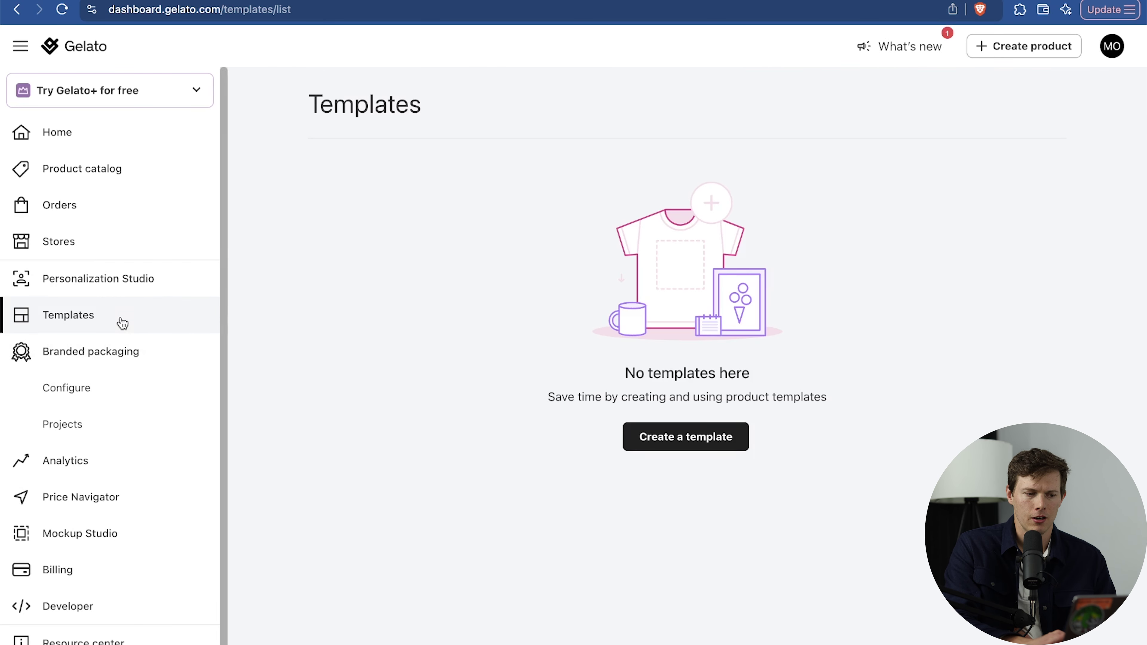
# Collapse Branded packaging and view Analytics showing 0 orders, 0 sold products and 0 EUR cost.
pyautogui.click(144, 356)
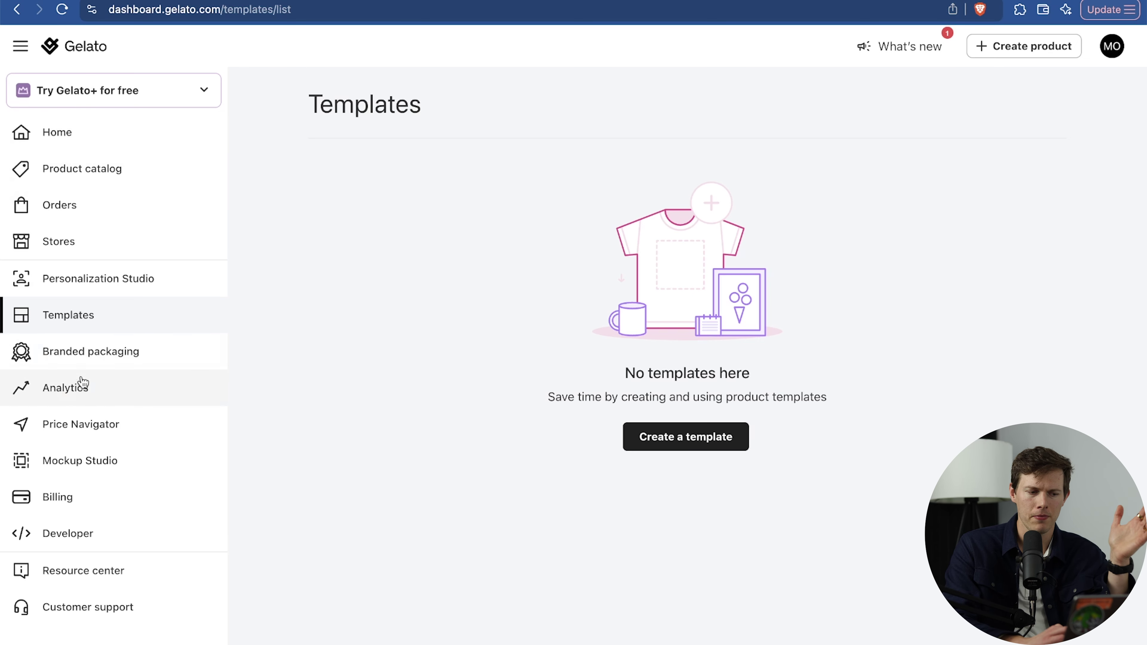
pyautogui.click(94, 395)
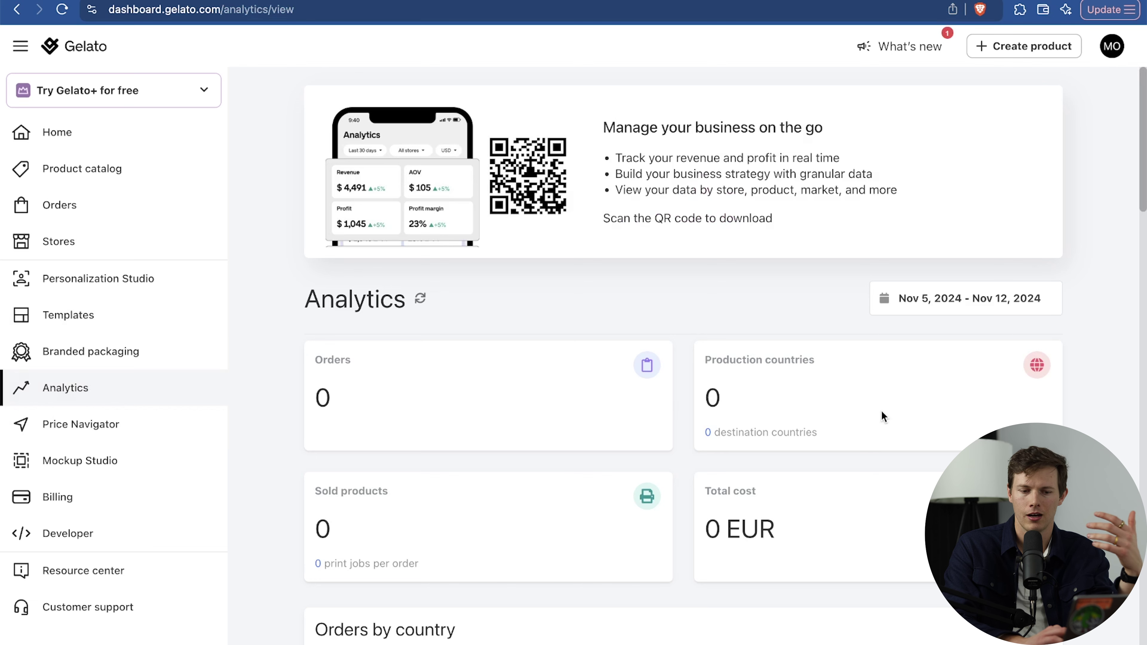
pyautogui.scroll(-5, 882, 410)
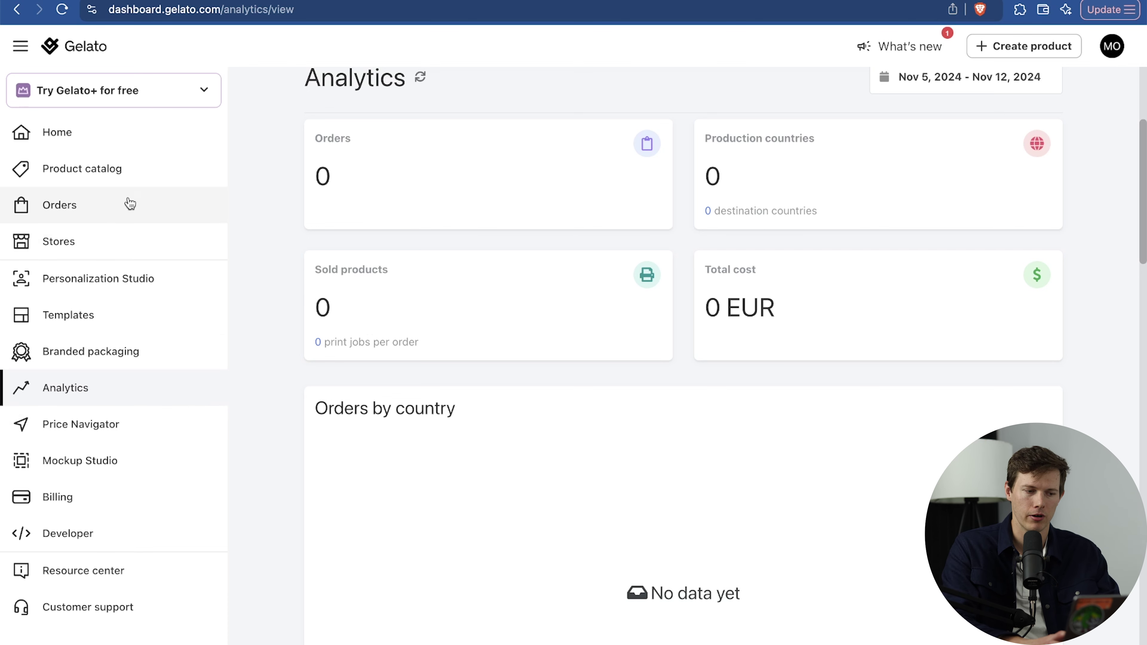
# From Stores, choose the Amazon card and select the North America marketplace region.
pyautogui.click(97, 242)
pyautogui.click(848, 314)
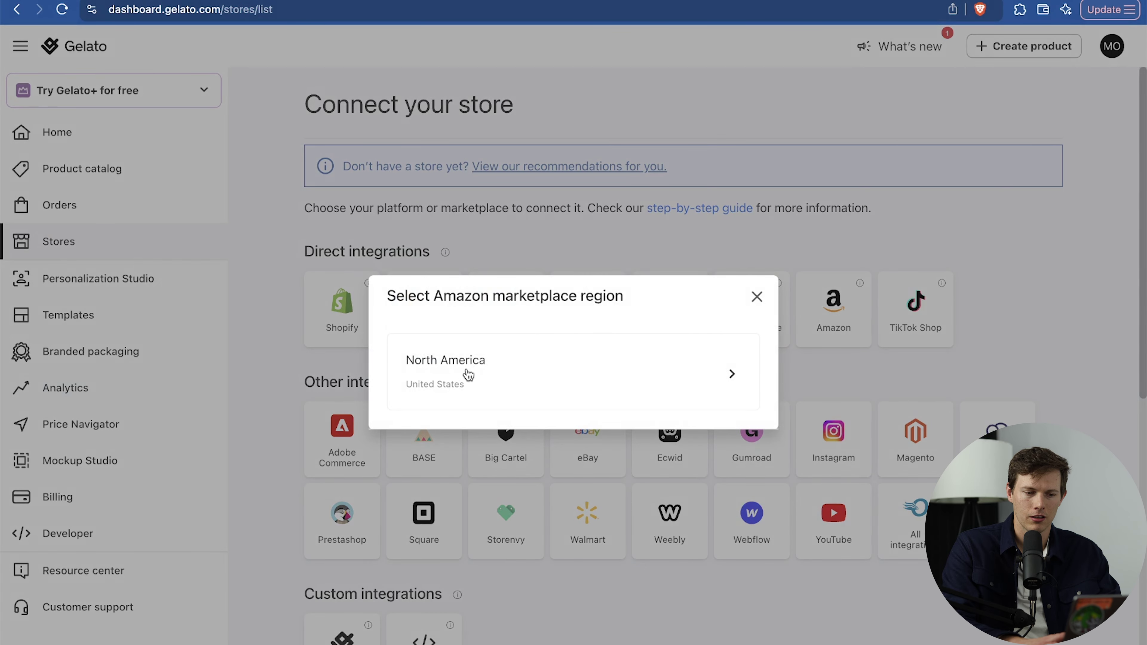
pyautogui.click(467, 370)
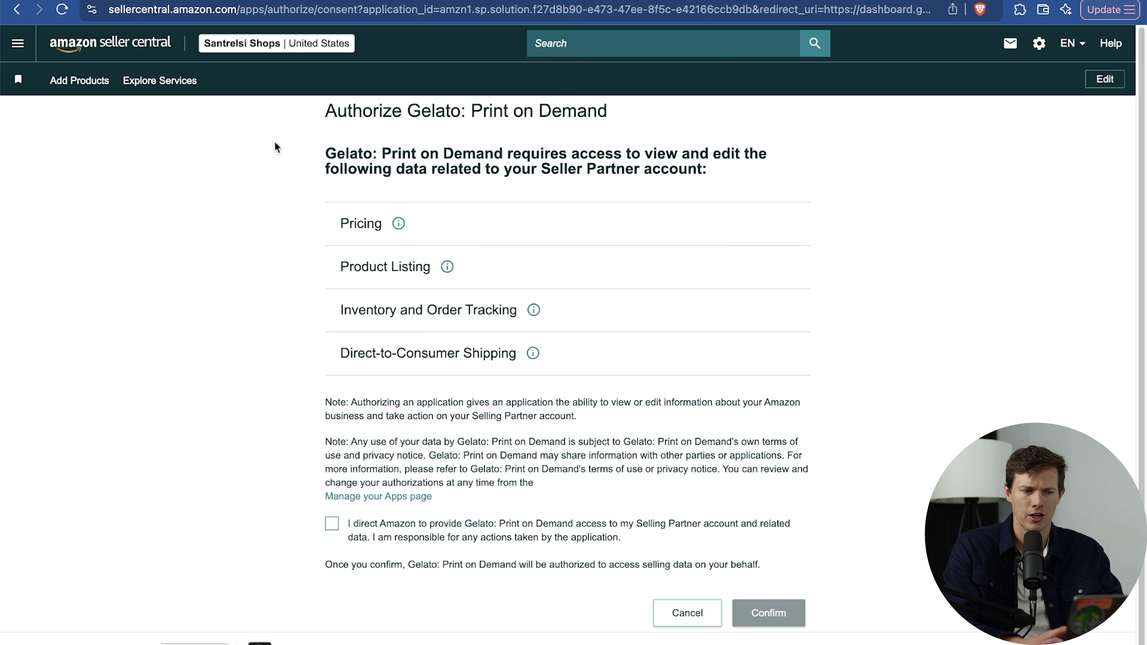
# Check the marketplace accounts, tick the consent box, and confirm authorizing Gelato for the seller account.
pyautogui.click(224, 44)
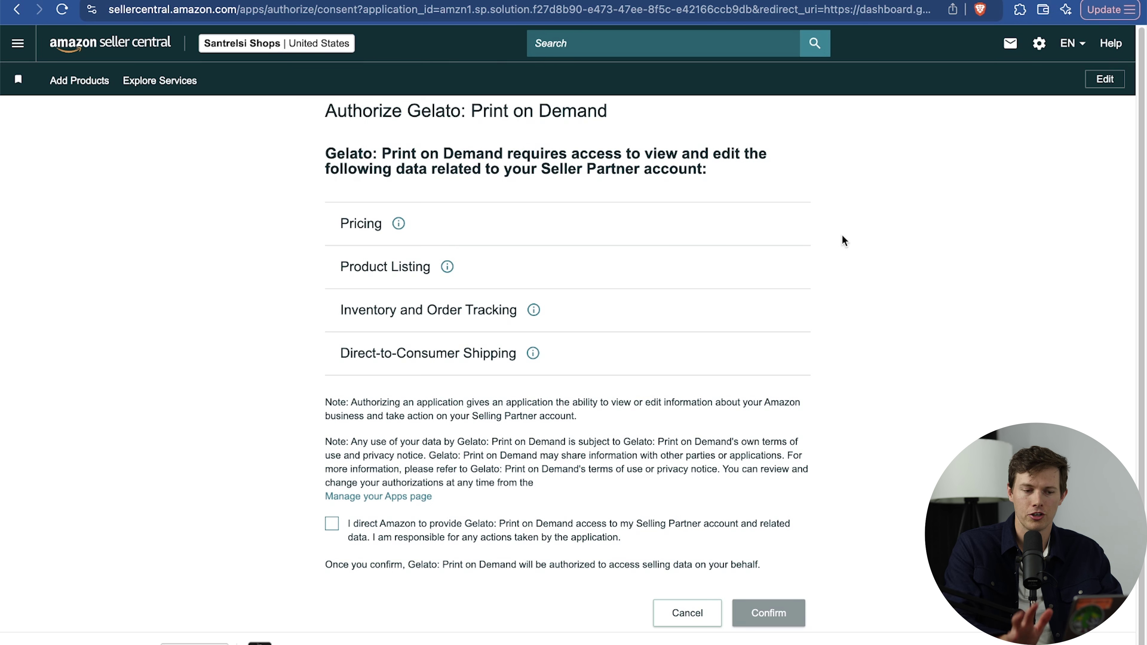
pyautogui.scroll(-1, 843, 241)
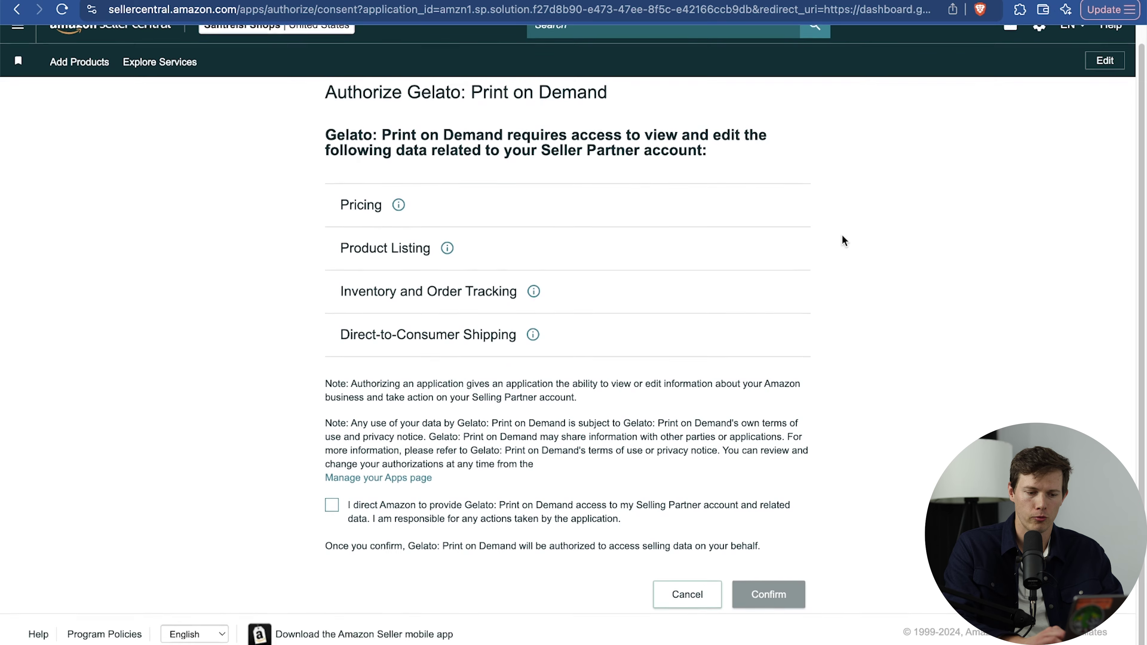
pyautogui.click(332, 507)
pyautogui.click(764, 598)
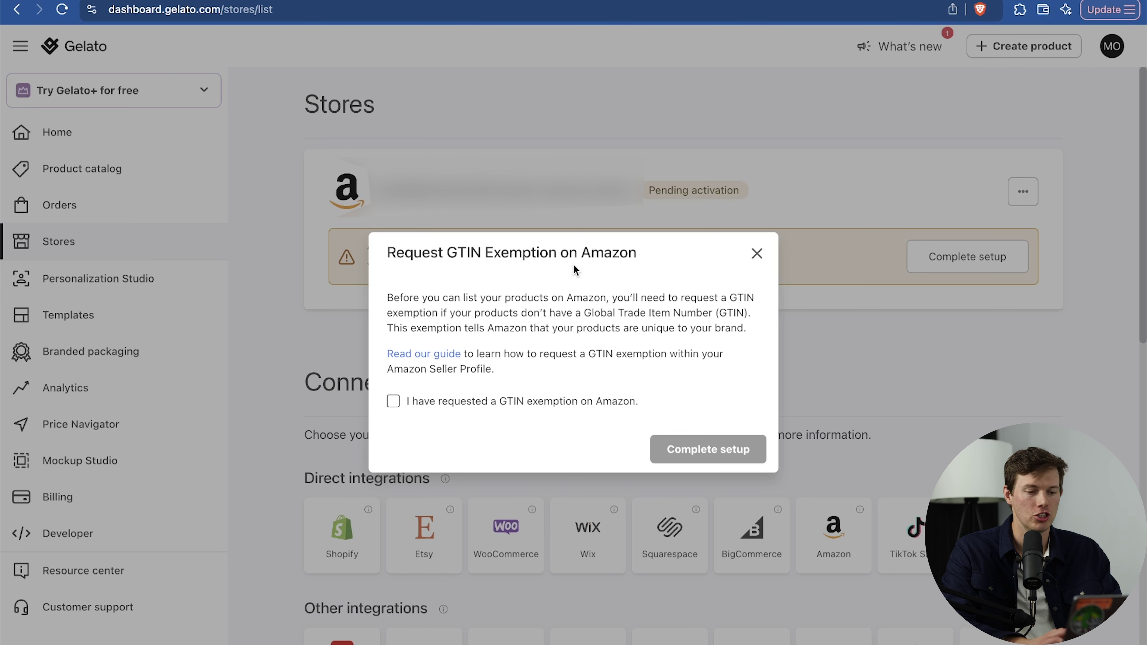
# Confirm the GTIN exemption was requested, complete the Amazon store setup, and review the Stores page.
pyautogui.click(394, 402)
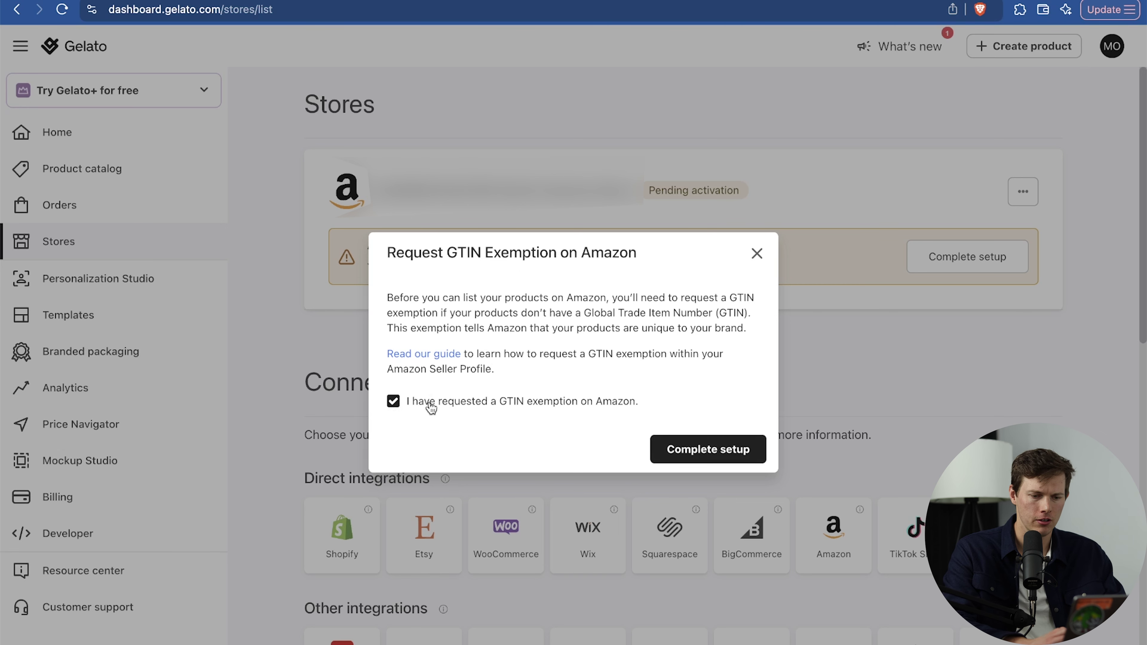
pyautogui.click(710, 450)
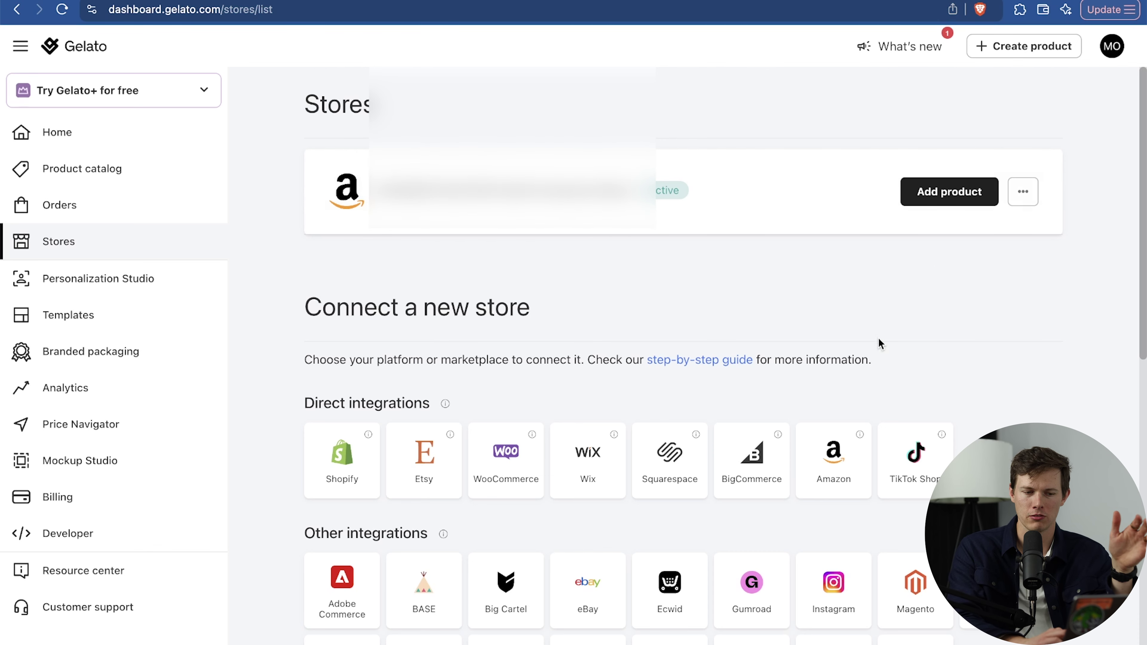
pyautogui.scroll(-5, 880, 343)
pyautogui.scroll(-1, 880, 344)
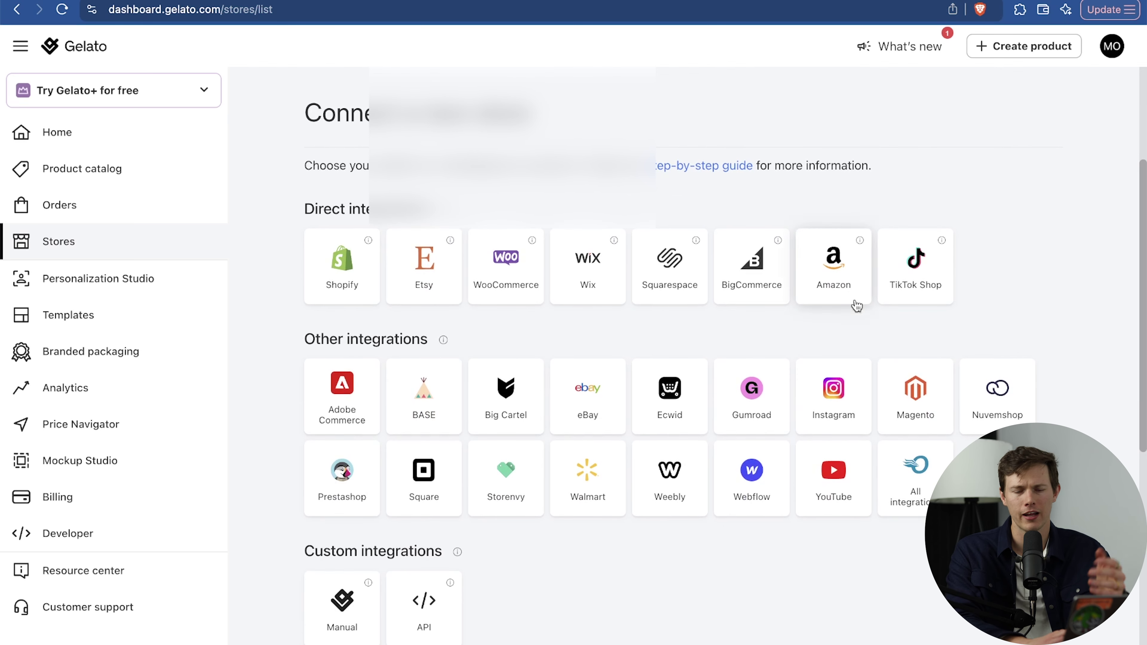
pyautogui.scroll(5, 966, 289)
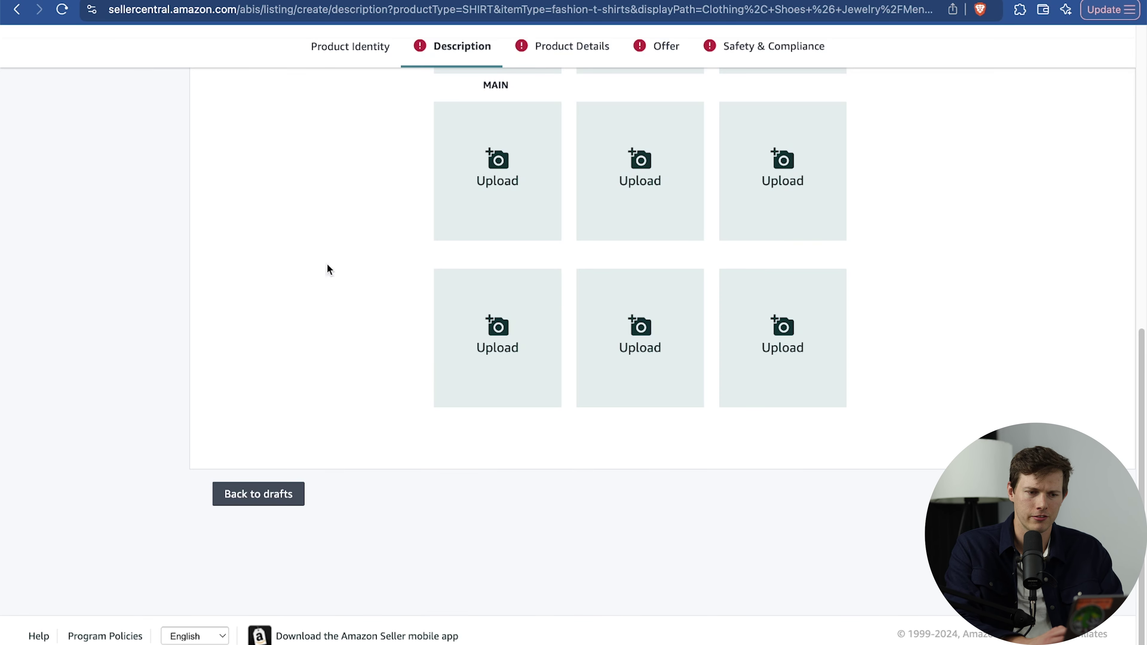
pyautogui.scroll(10, 319, 328)
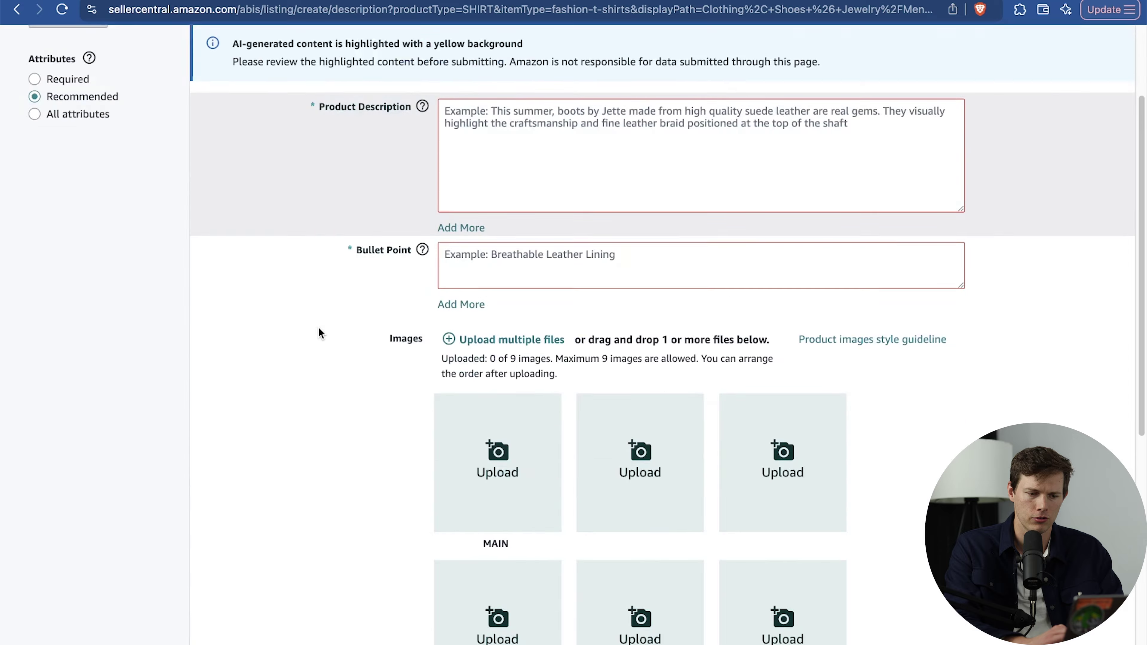
# Save the White Sunday Fila Tshirt listing to drafts and return to the Seller Central home page.
pyautogui.scroll(-10, 319, 330)
pyautogui.click(259, 494)
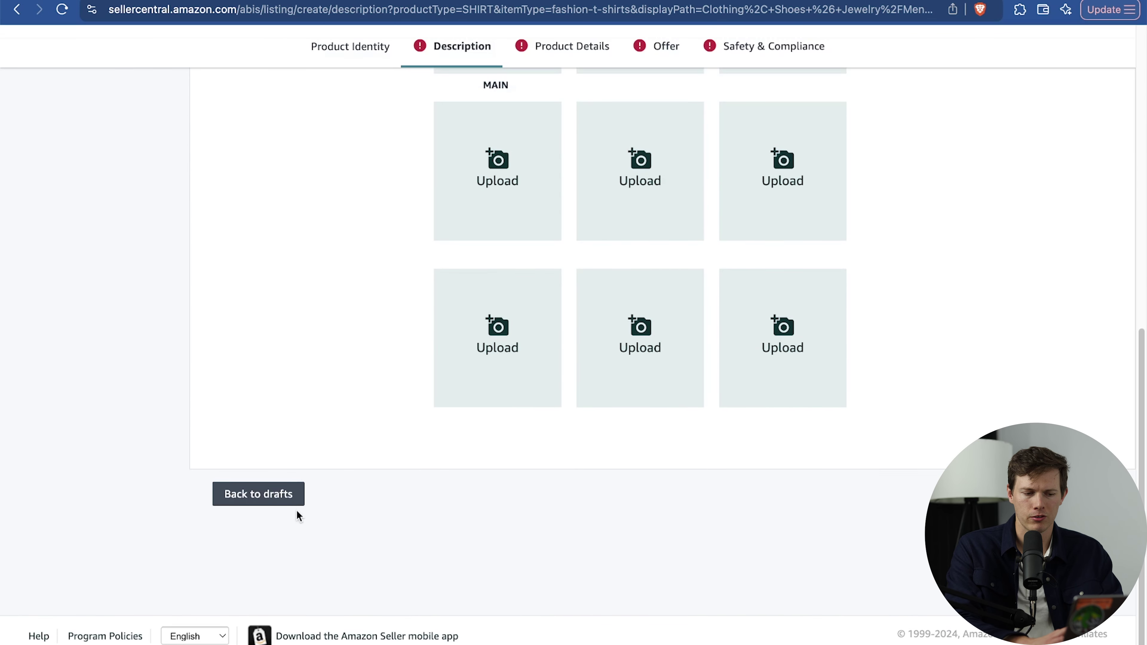
pyautogui.click(266, 497)
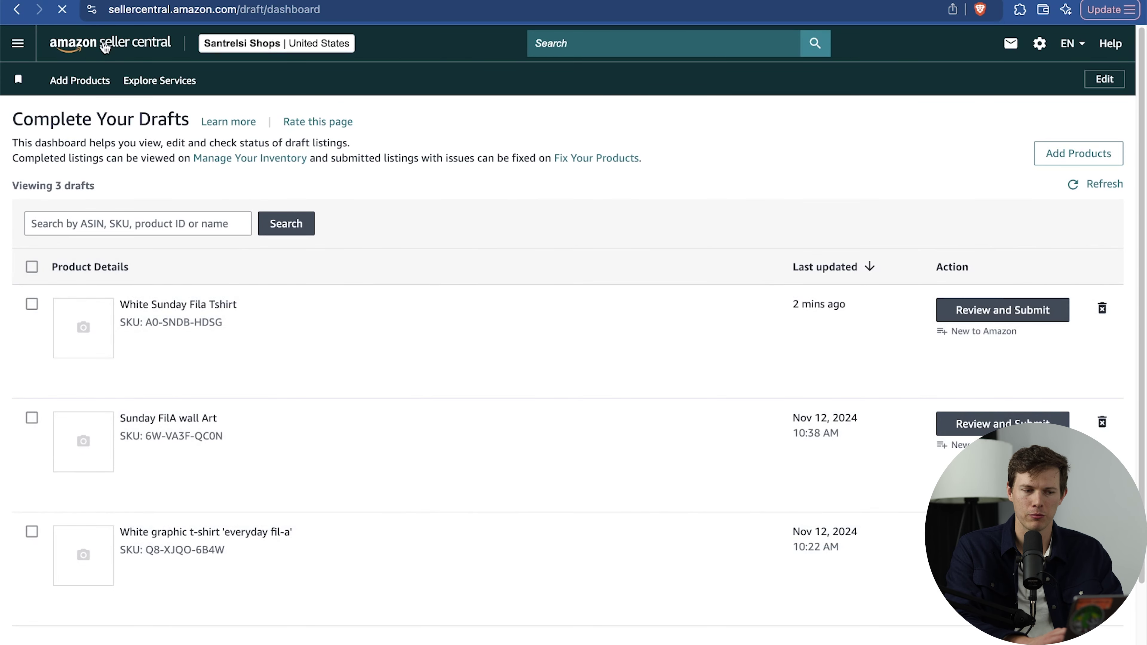
pyautogui.click(105, 46)
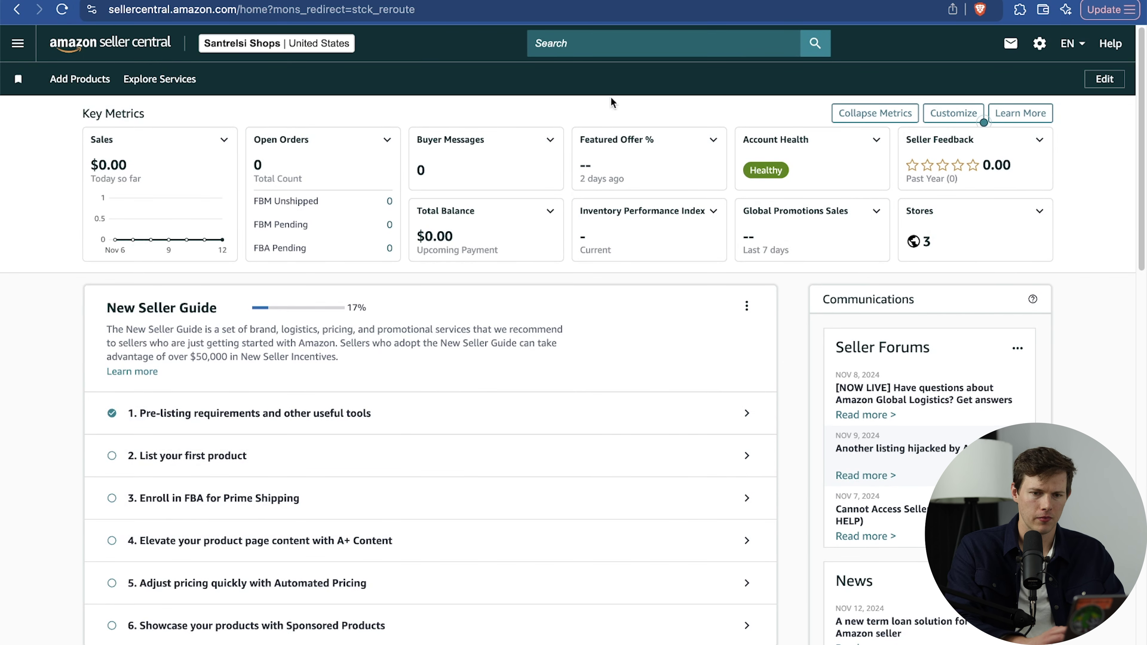
# Open Shipping Settings and scroll through the general shipping and handling-time settings.
pyautogui.click(1040, 43)
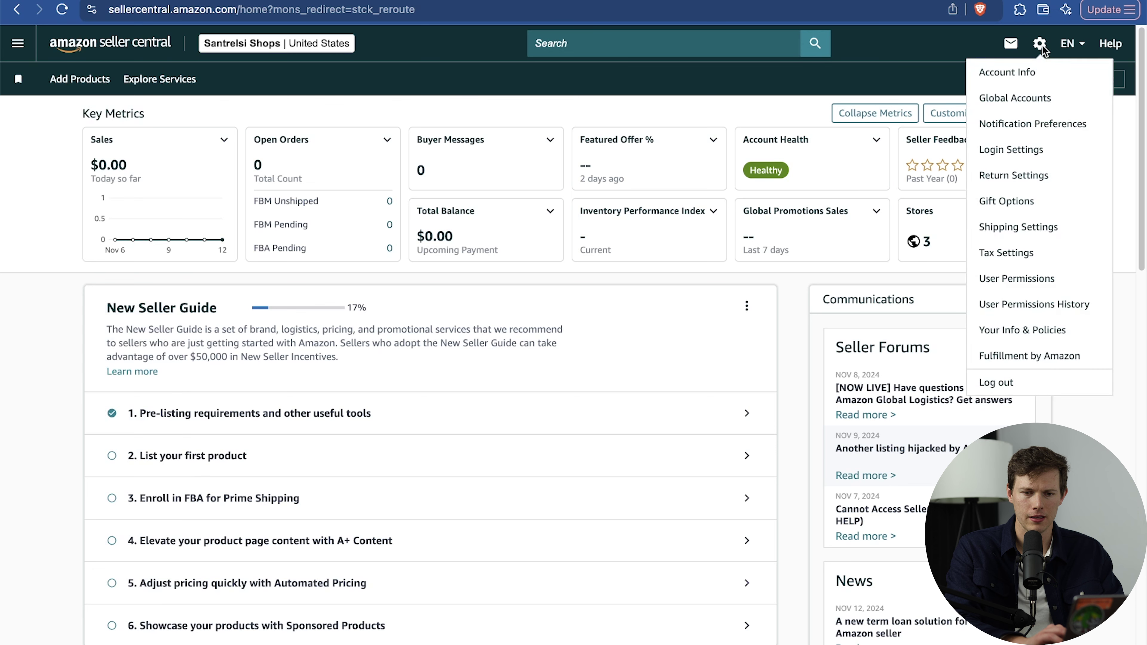
pyautogui.click(1018, 226)
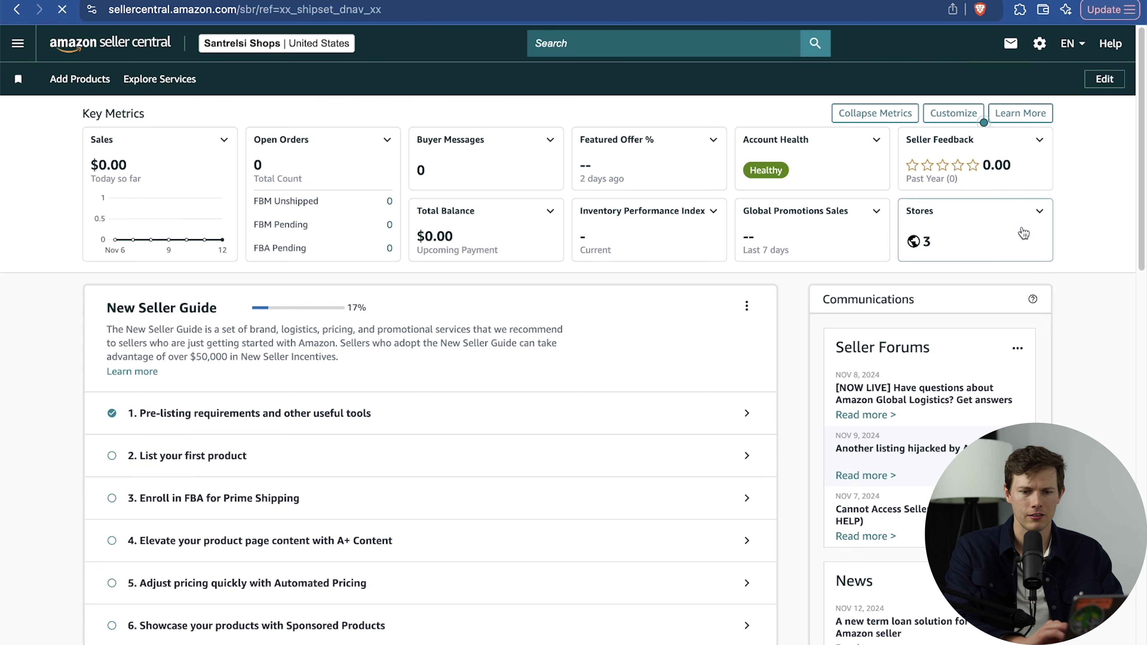
pyautogui.click(135, 191)
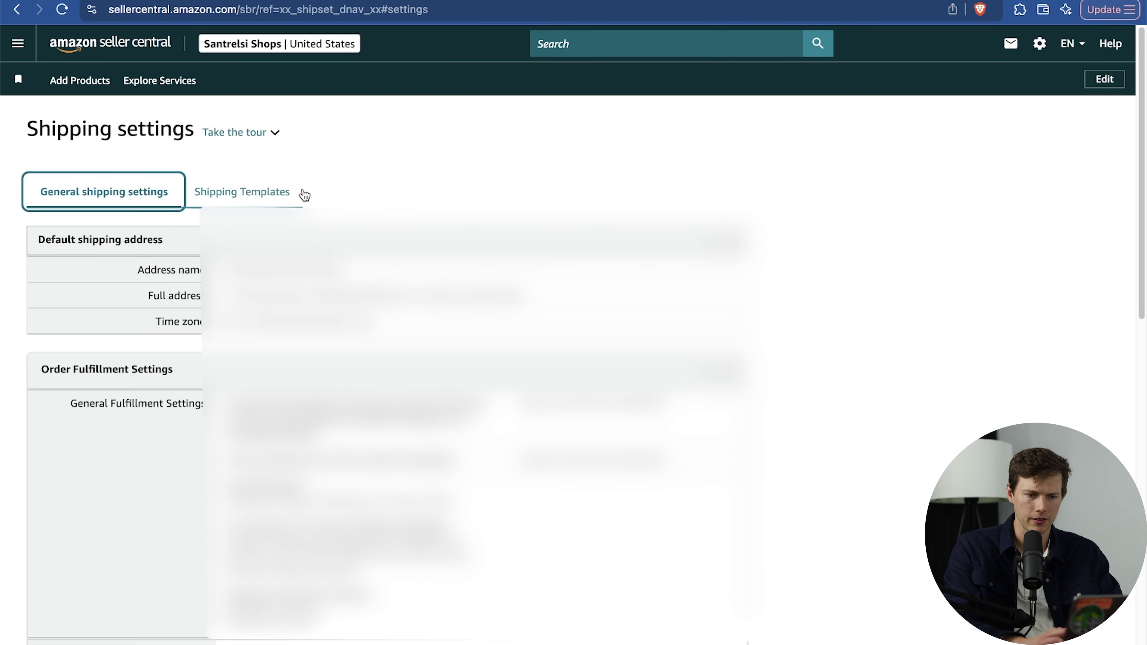
pyautogui.scroll(-5, 758, 294)
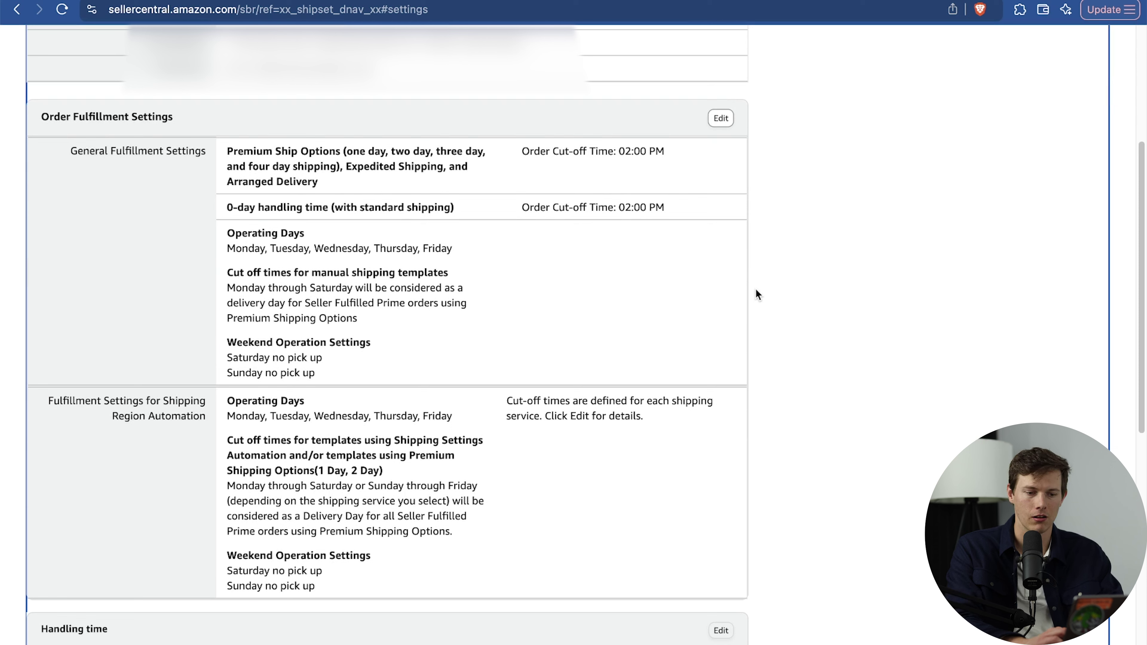
pyautogui.scroll(-1, 756, 289)
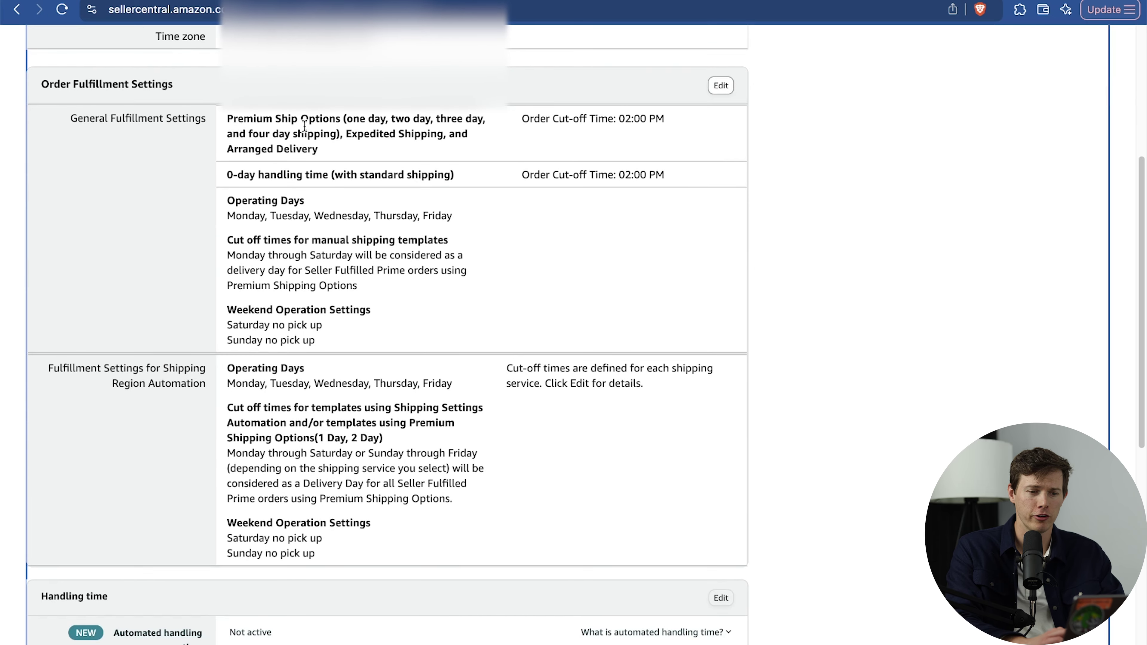
pyautogui.scroll(-10, 729, 153)
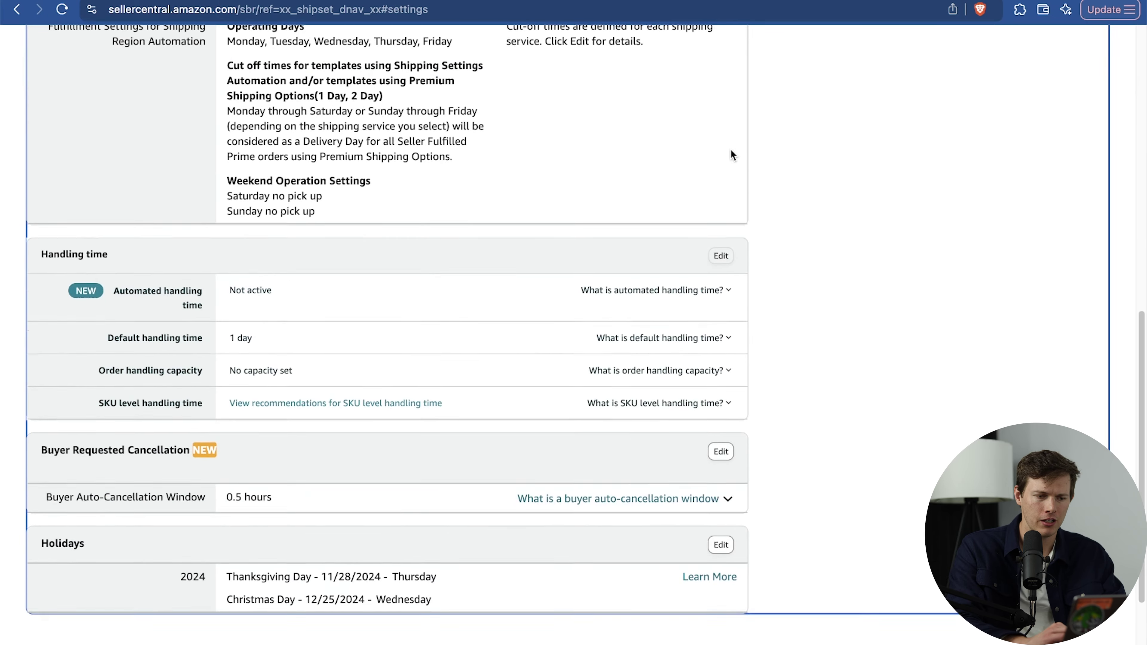
pyautogui.scroll(-1, 781, 190)
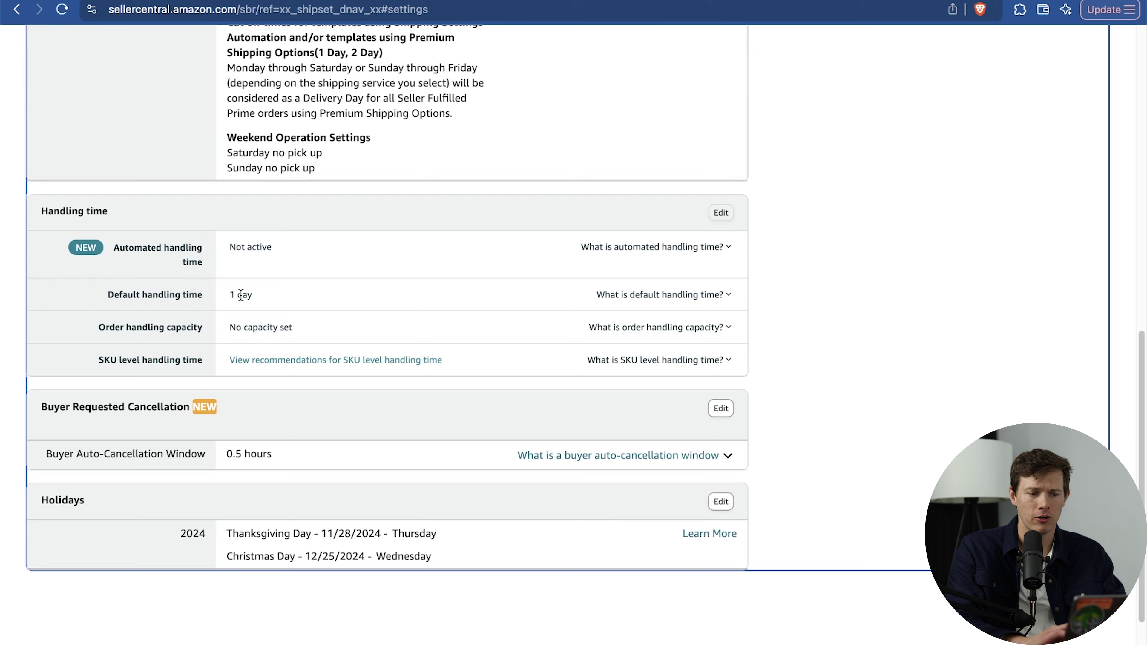
pyautogui.scroll(-3, 827, 333)
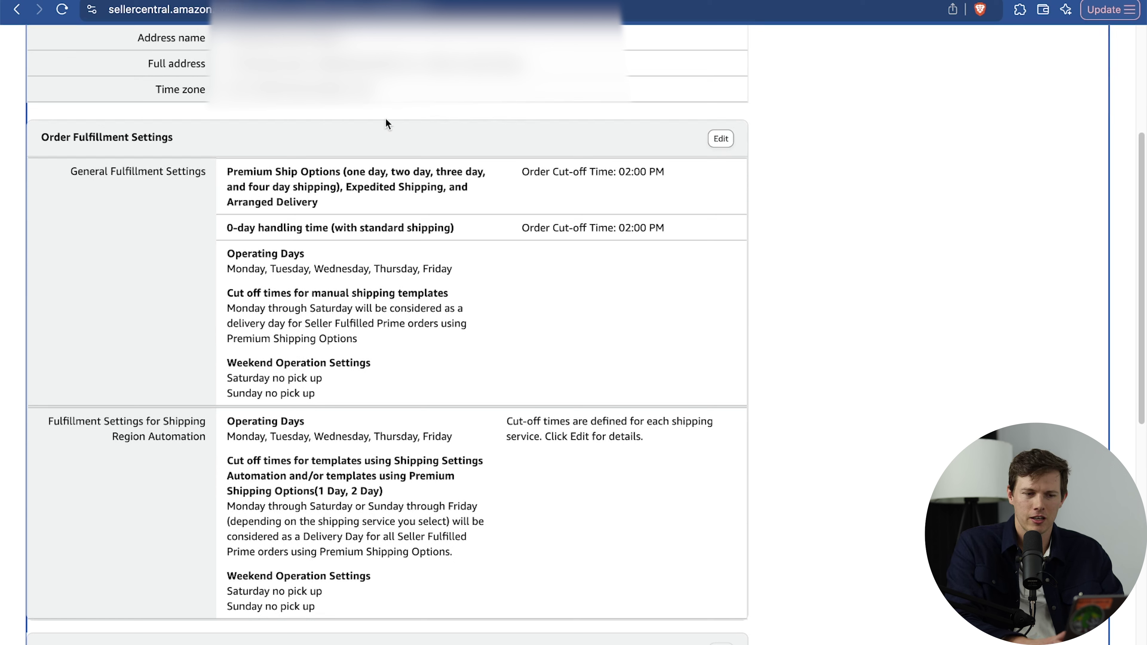
# Highlight the one-day and two-day shipping options, then view the shipping templates.
pyautogui.moveTo(352, 174); pyautogui.dragTo(438, 174)
pyautogui.click(821, 235)
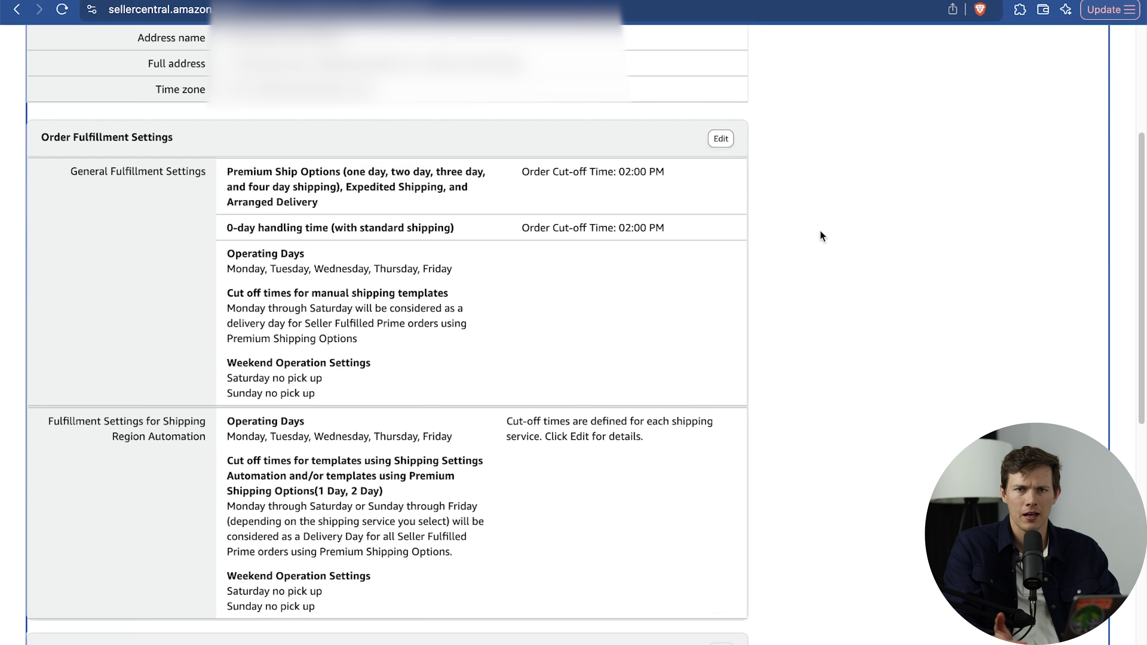
pyautogui.scroll(5, 820, 236)
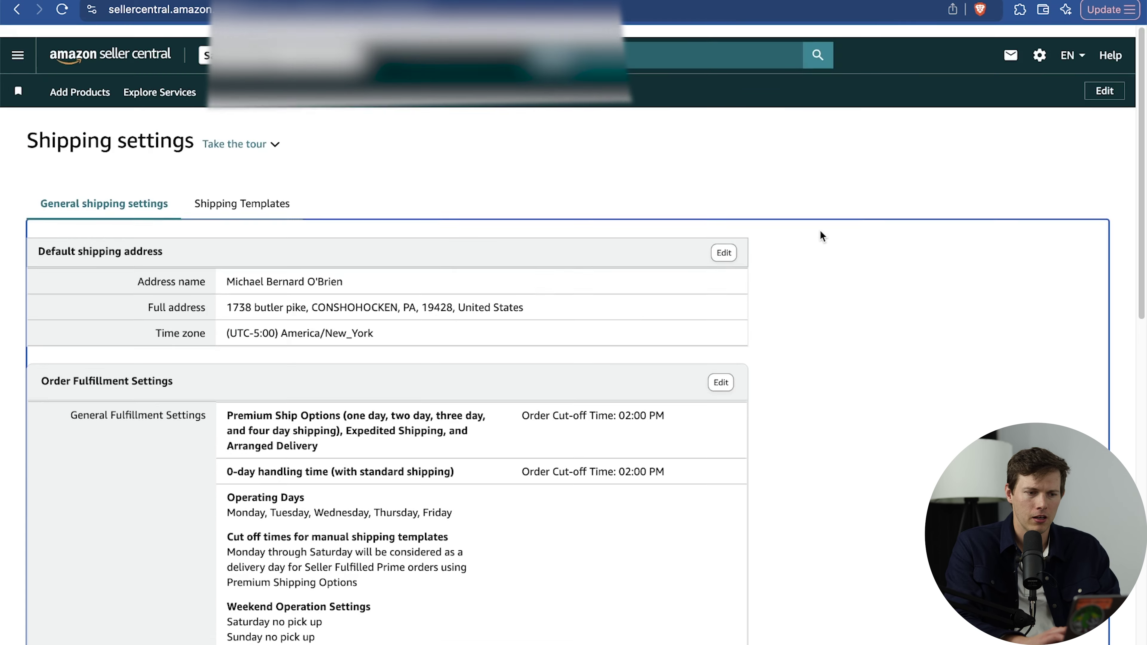
pyautogui.click(249, 192)
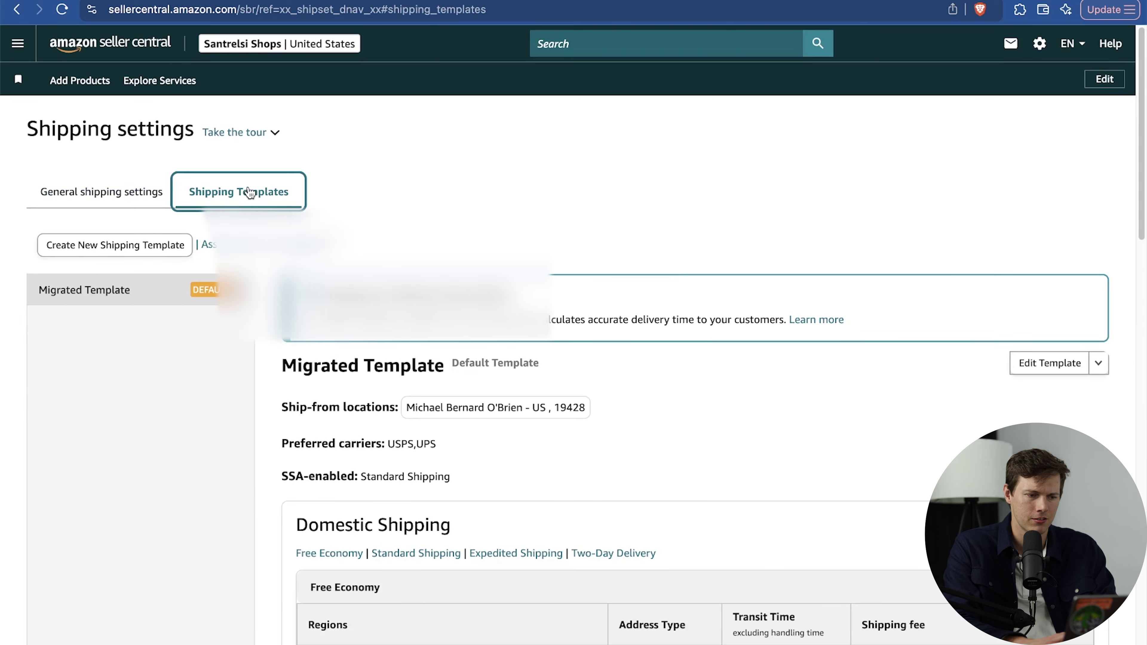
# Create a fresh shipping template, accepting the domestic warehouse and self-fulfilled automation.
pyautogui.scroll(-1, 133, 222)
pyautogui.click(133, 222)
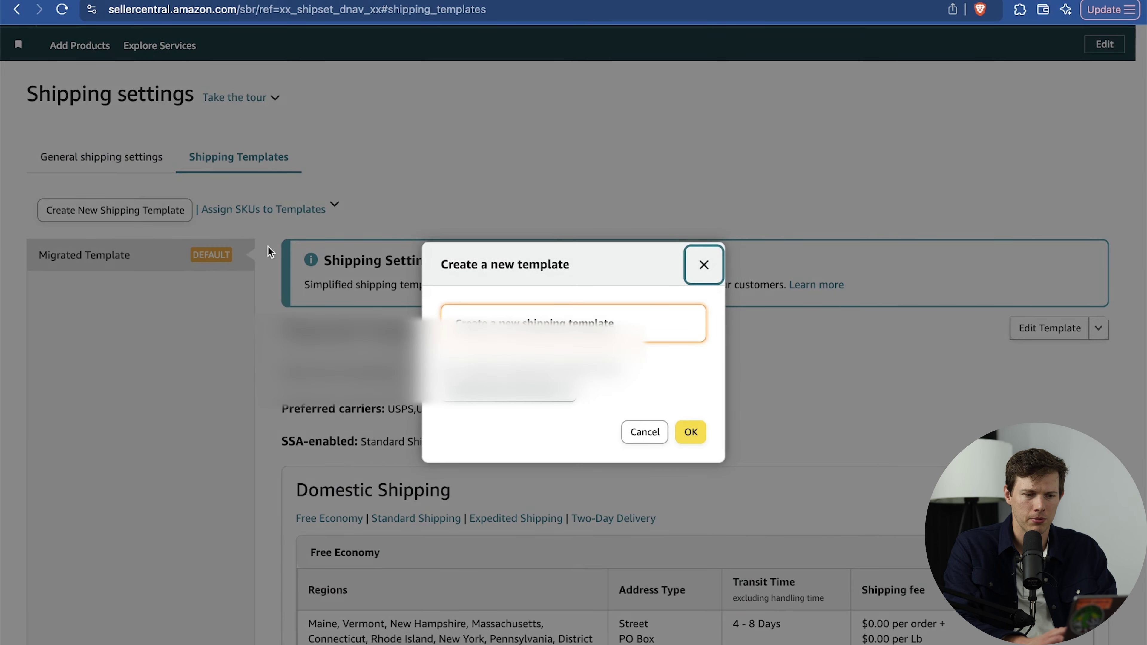
pyautogui.click(619, 328)
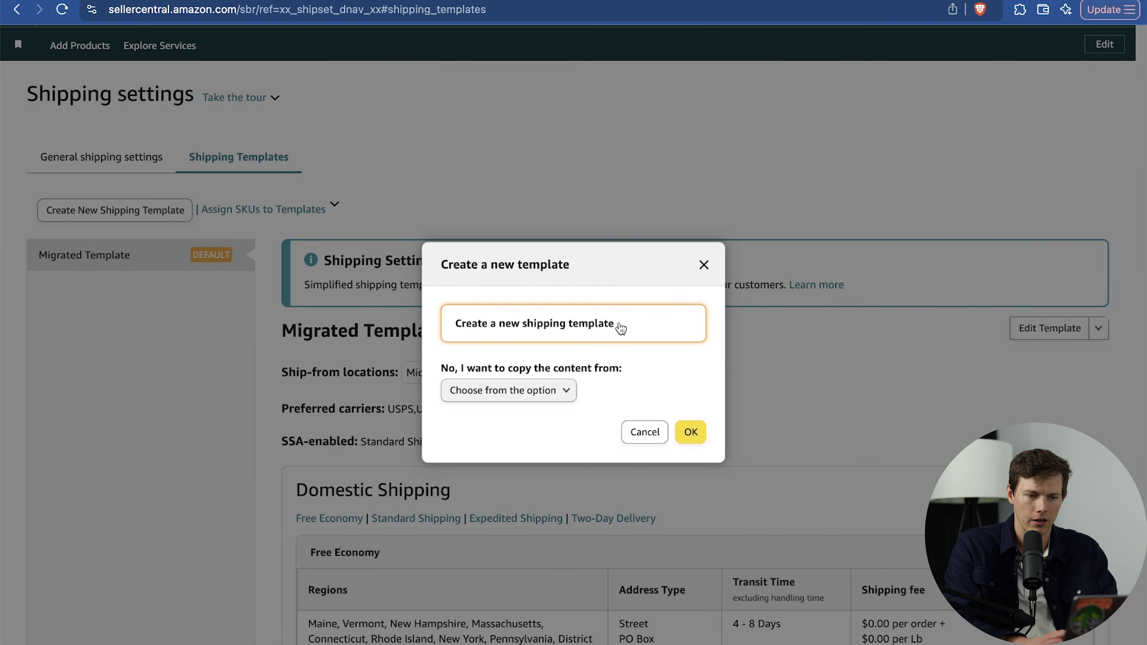
pyautogui.click(692, 433)
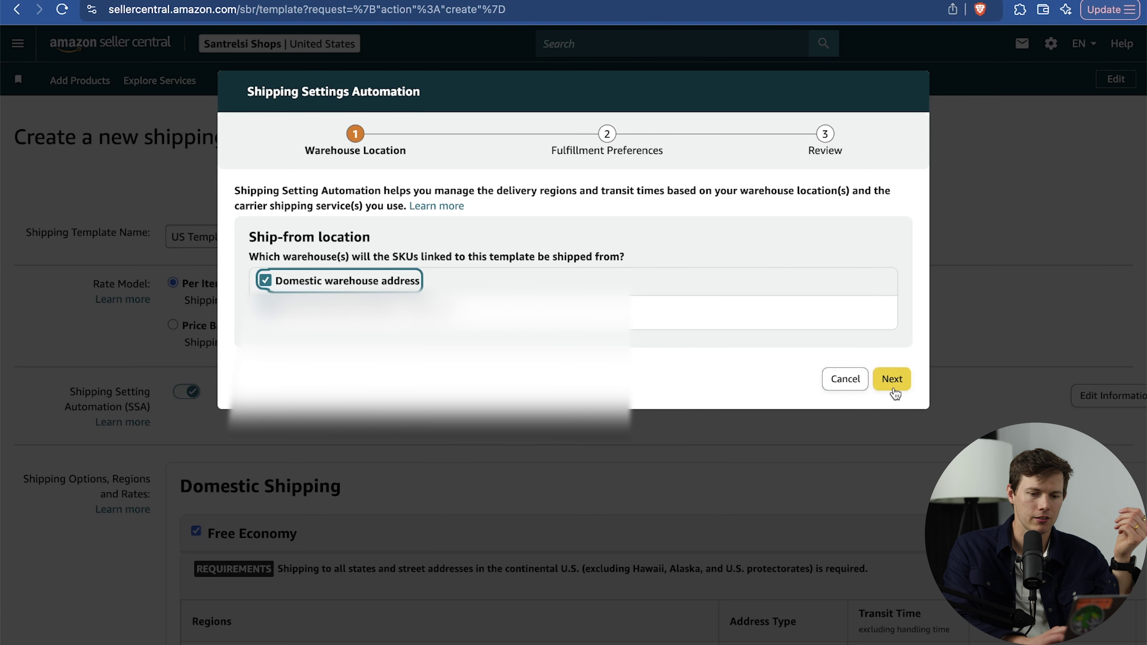
pyautogui.click(892, 380)
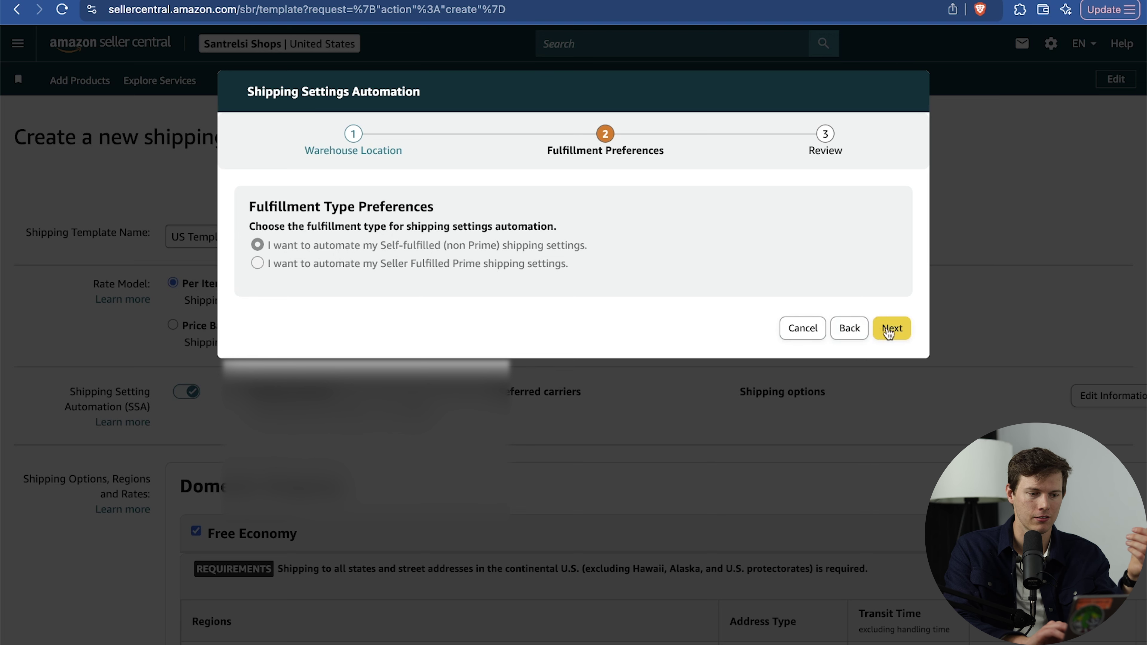
pyautogui.click(889, 331)
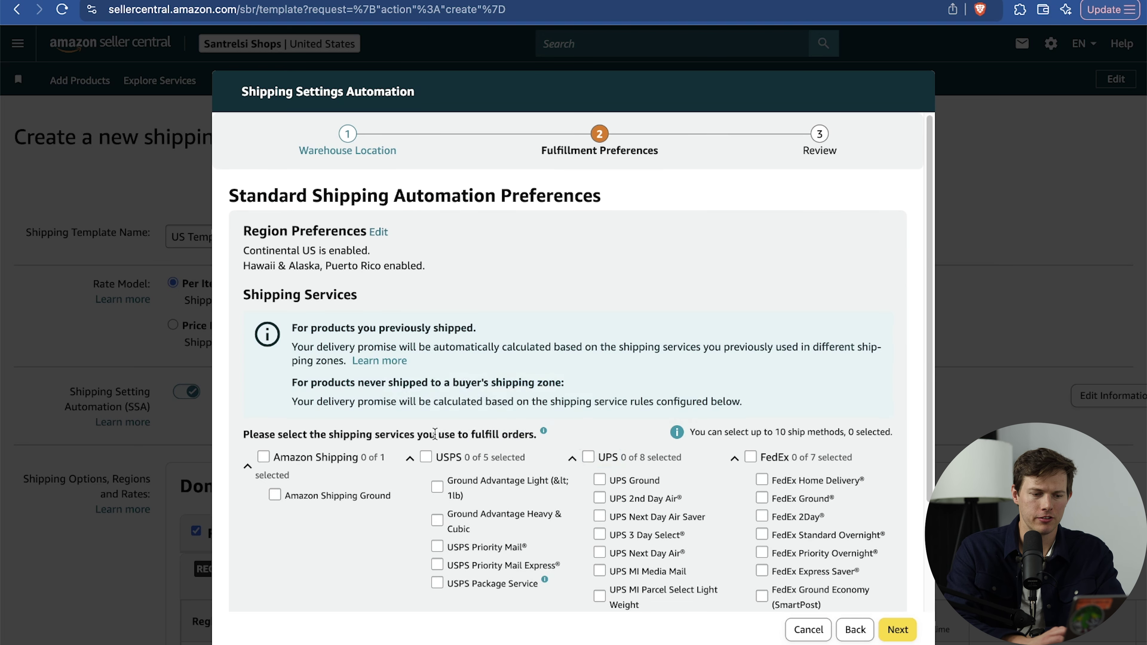
# Select all UPS services, choose UPS 2nd Day Air for premium shipping, and confirm automation.
pyautogui.moveTo(342, 432); pyautogui.dragTo(419, 435)
pyautogui.click(623, 434)
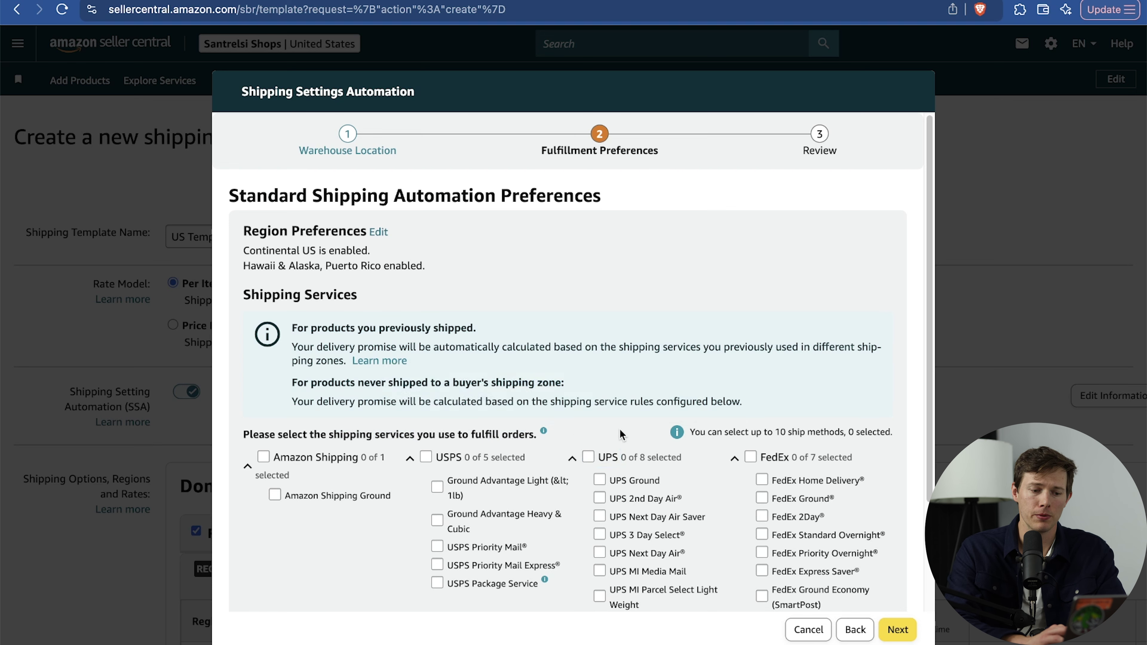
pyautogui.scroll(-2, 621, 435)
pyautogui.click(588, 396)
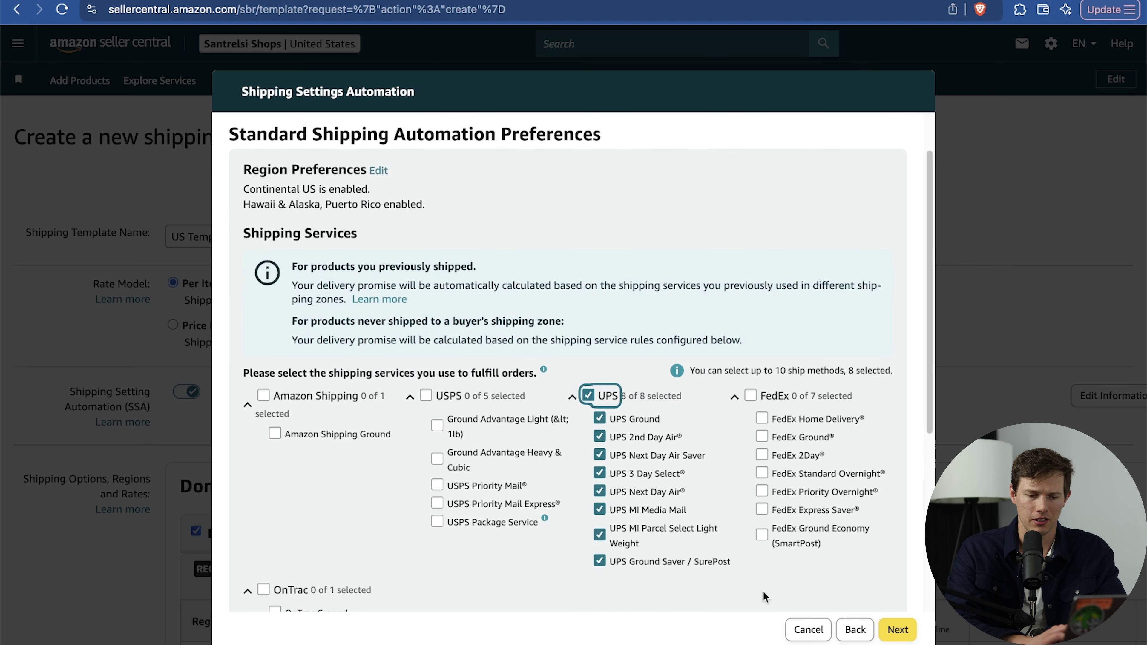
pyautogui.click(897, 628)
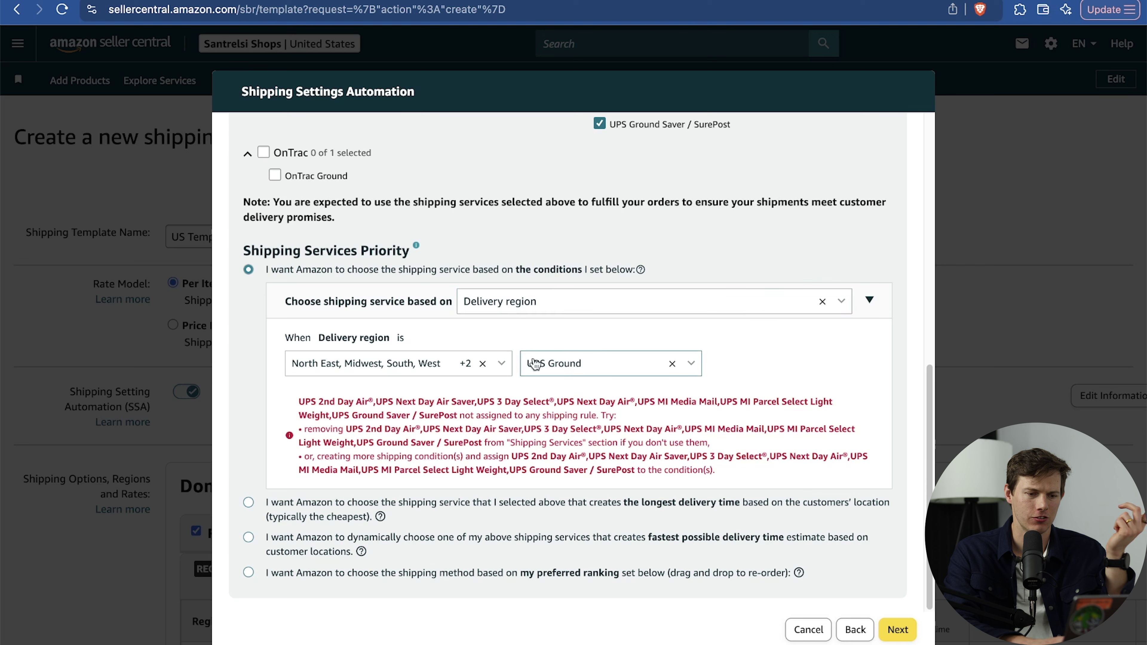
pyautogui.click(898, 633)
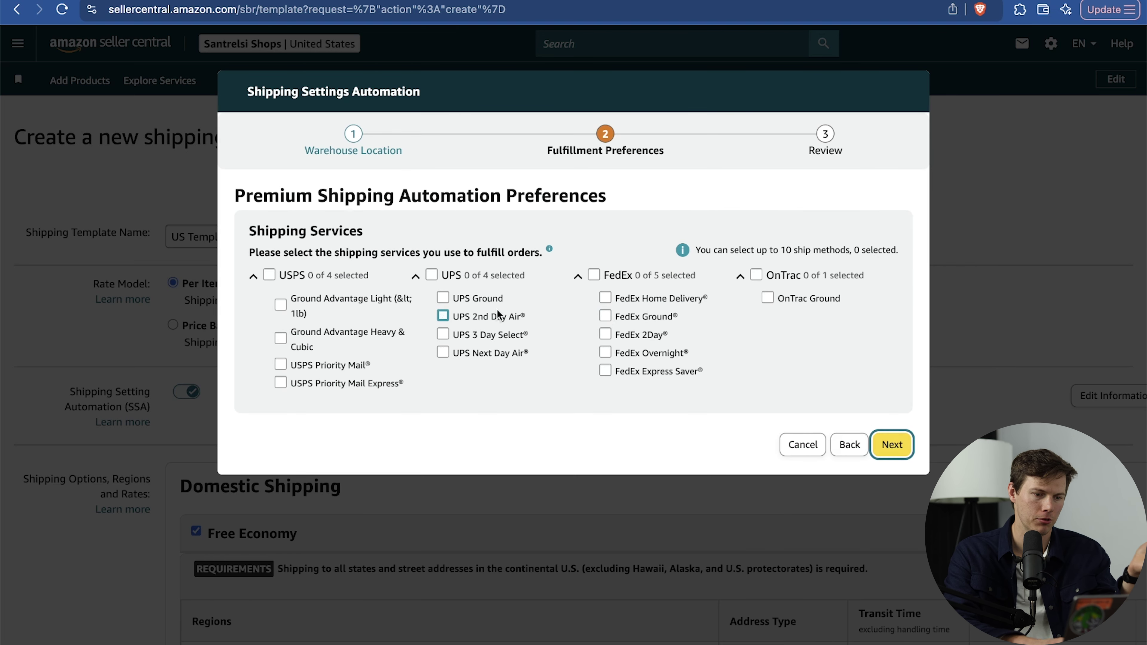
pyautogui.click(478, 321)
pyautogui.click(893, 447)
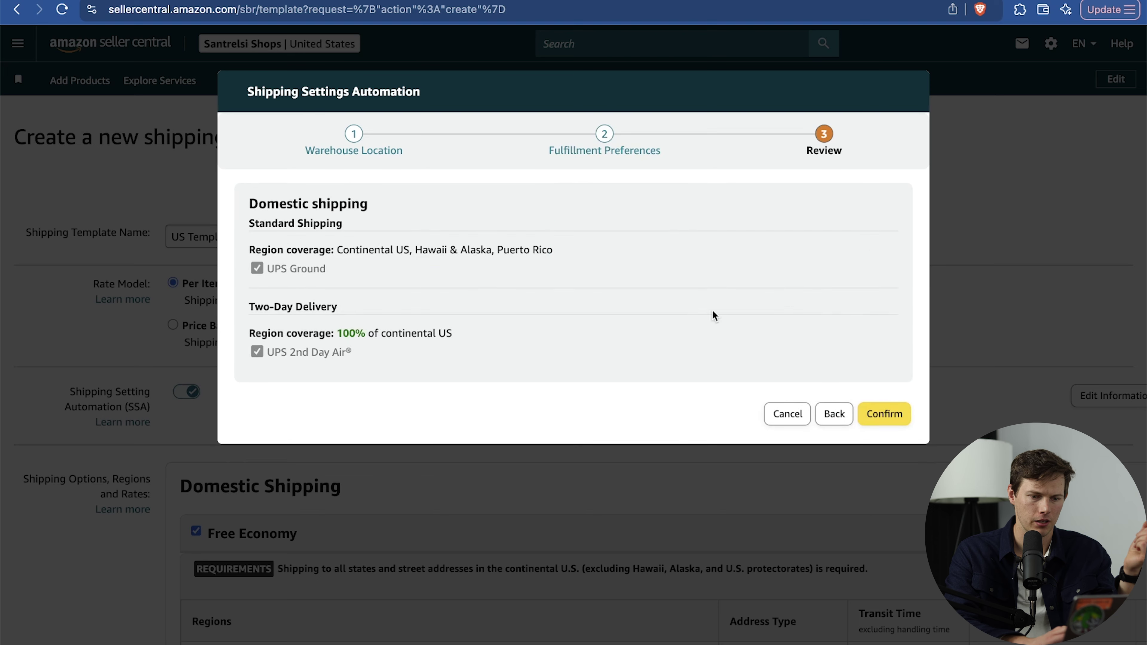
pyautogui.click(896, 420)
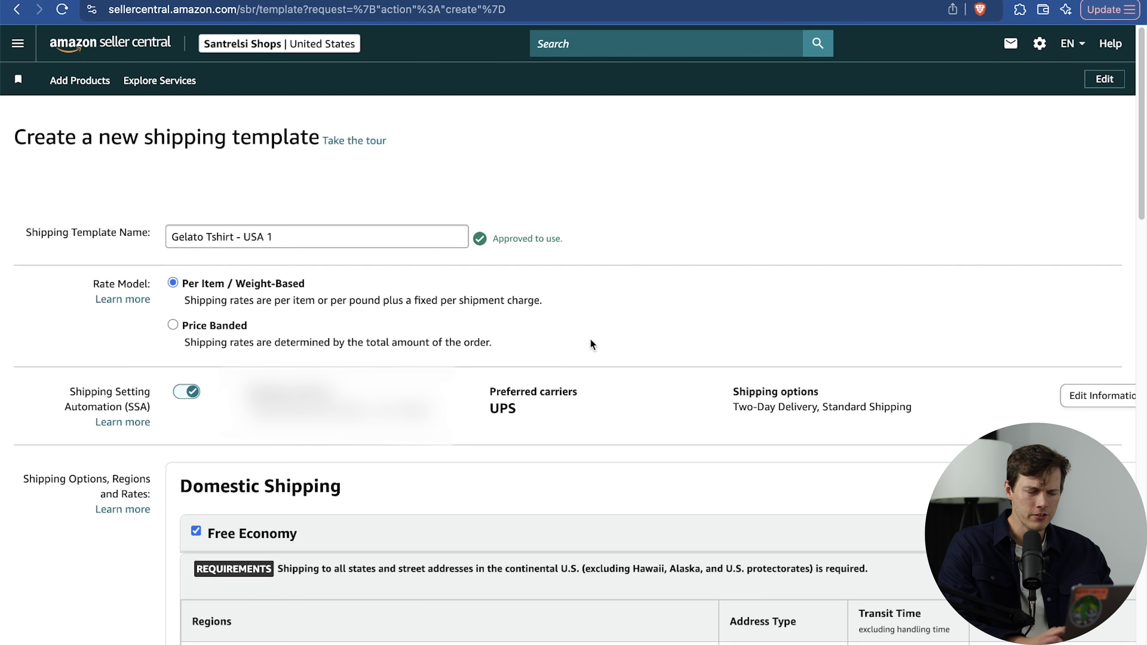
# Review the 'Gelato Tshirt - USA 1' name and its per-order and per-item standard shipping fees.
pyautogui.click(408, 231)
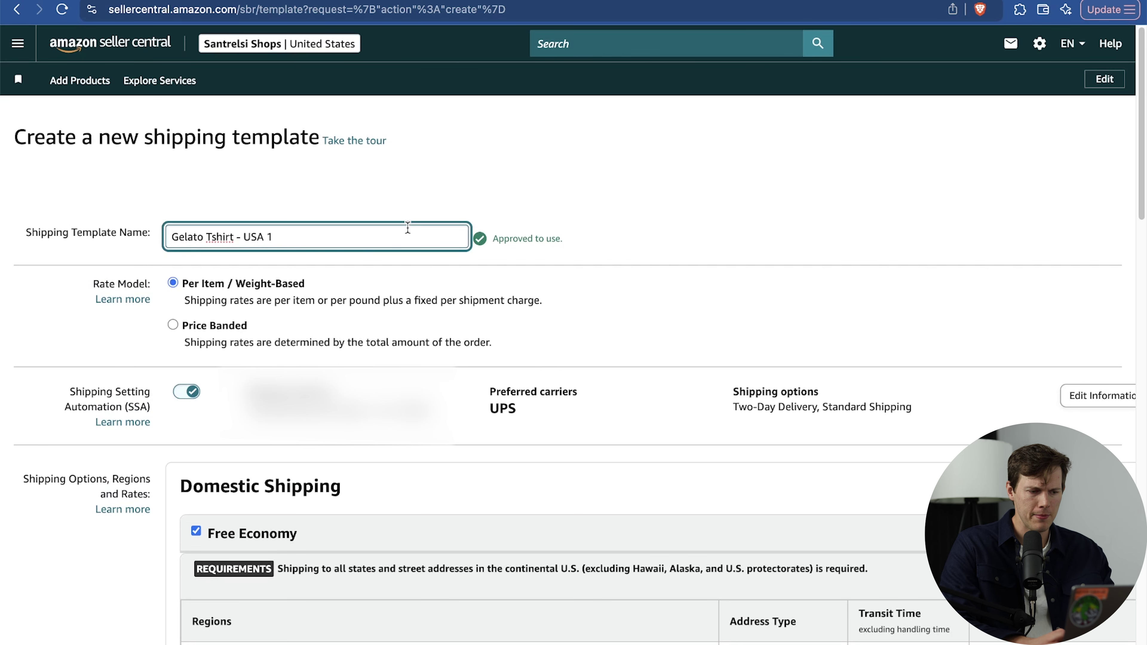
pyautogui.moveTo(201, 237); pyautogui.dragTo(326, 235)
pyautogui.click(325, 235)
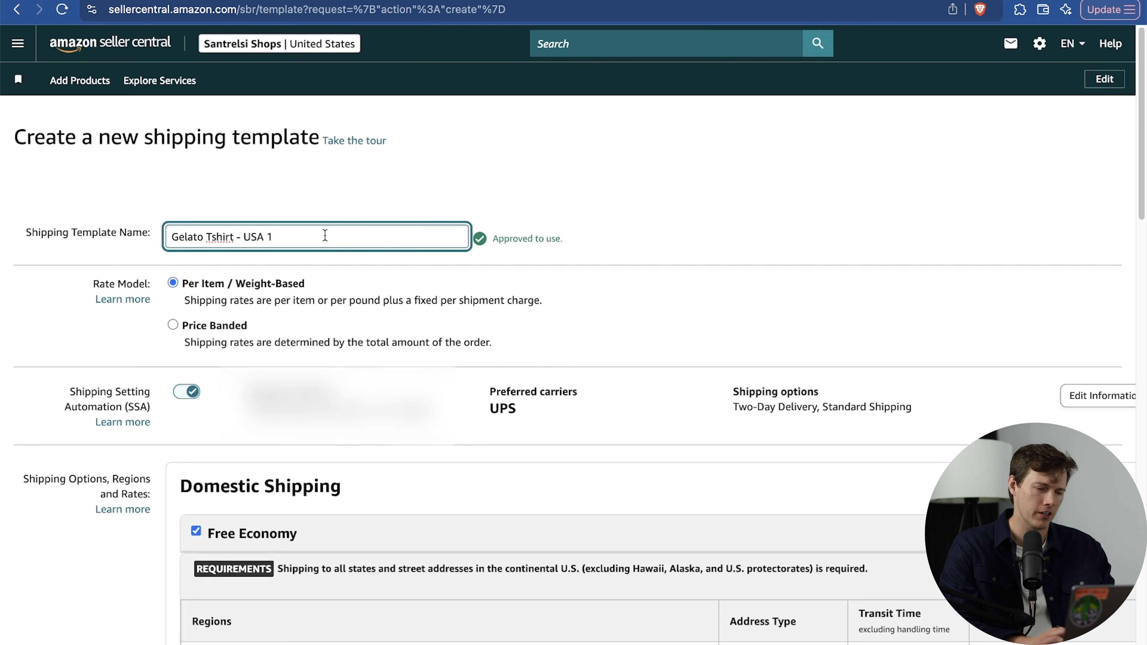
pyautogui.scroll(-2, 325, 236)
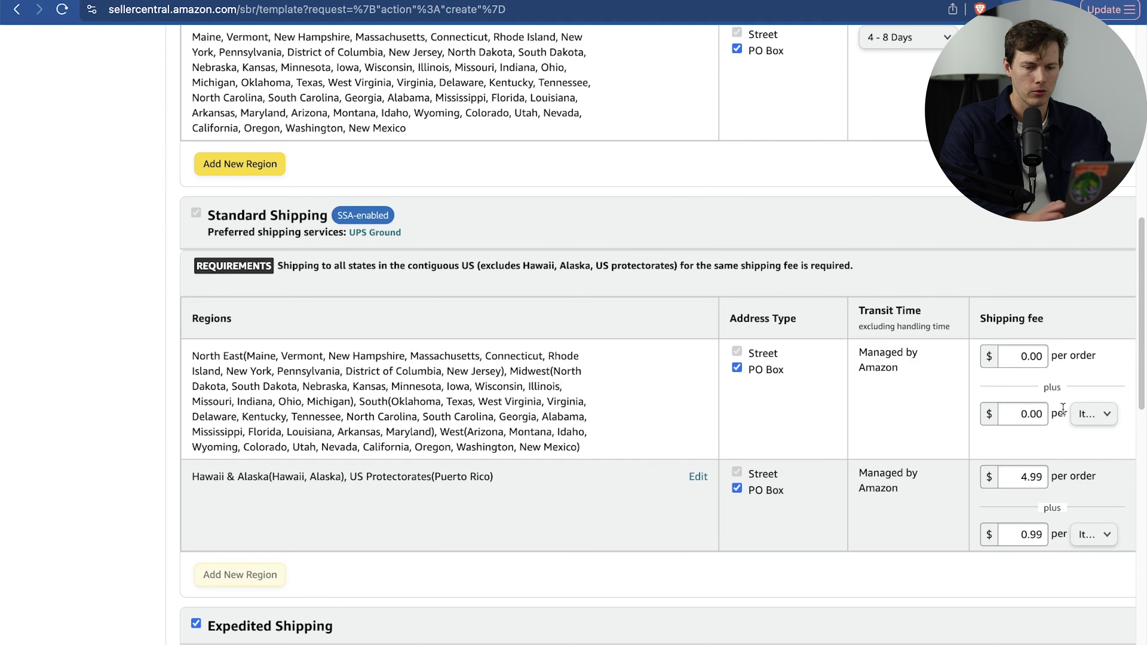
pyautogui.click(1086, 415)
pyautogui.click(1081, 417)
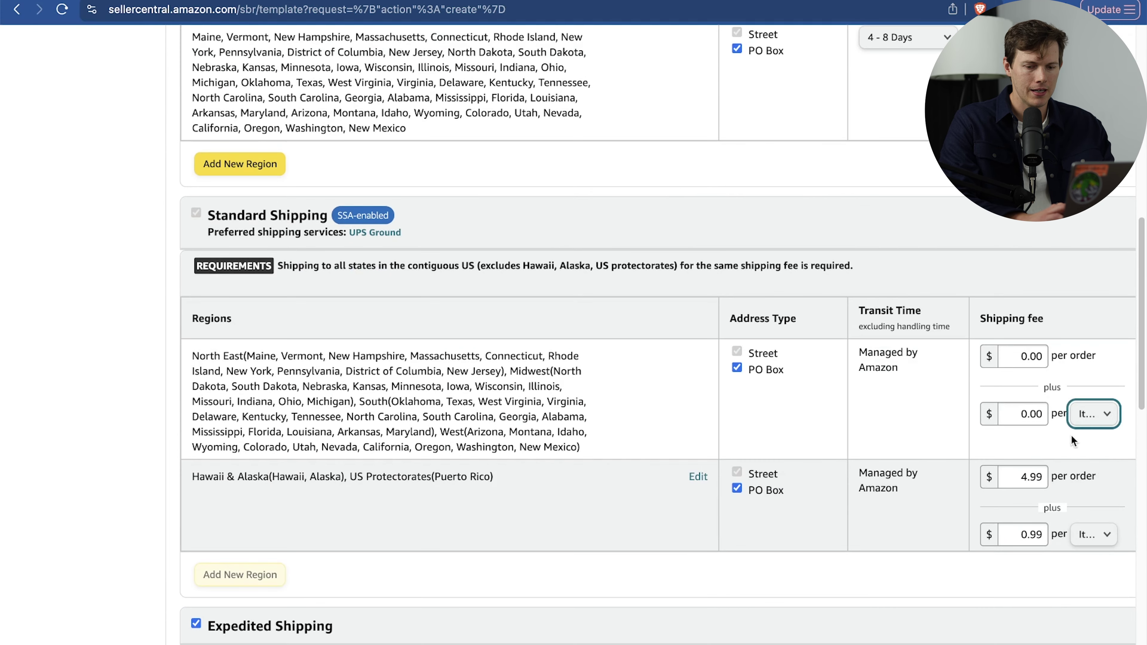
pyautogui.doubleClick(1021, 415)
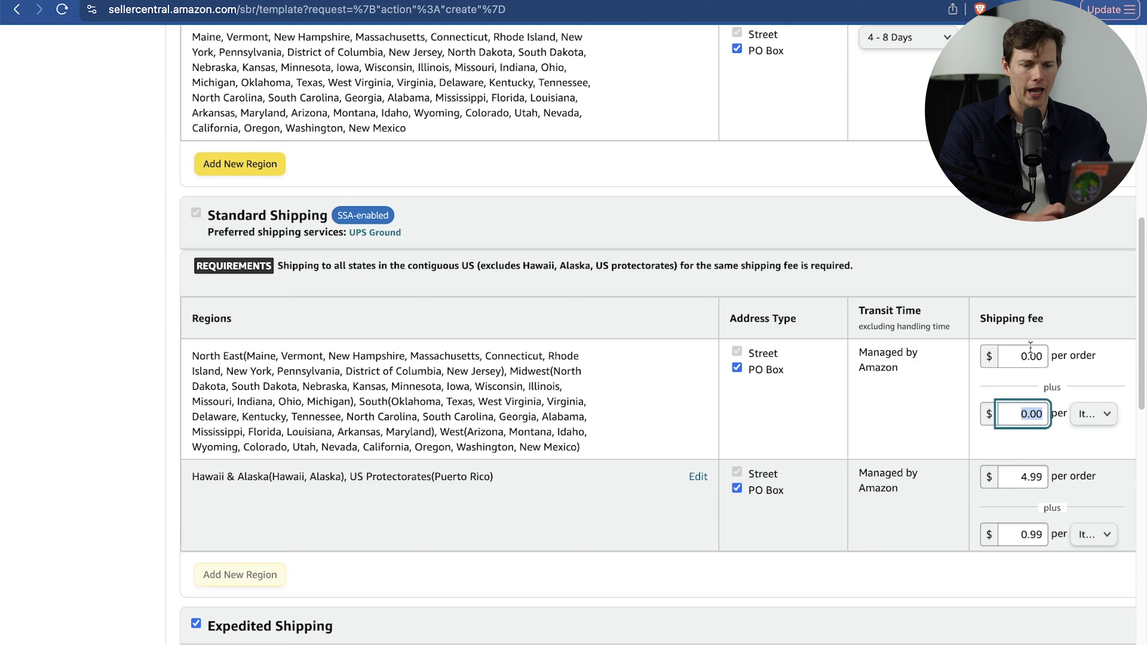
pyautogui.doubleClick(1022, 358)
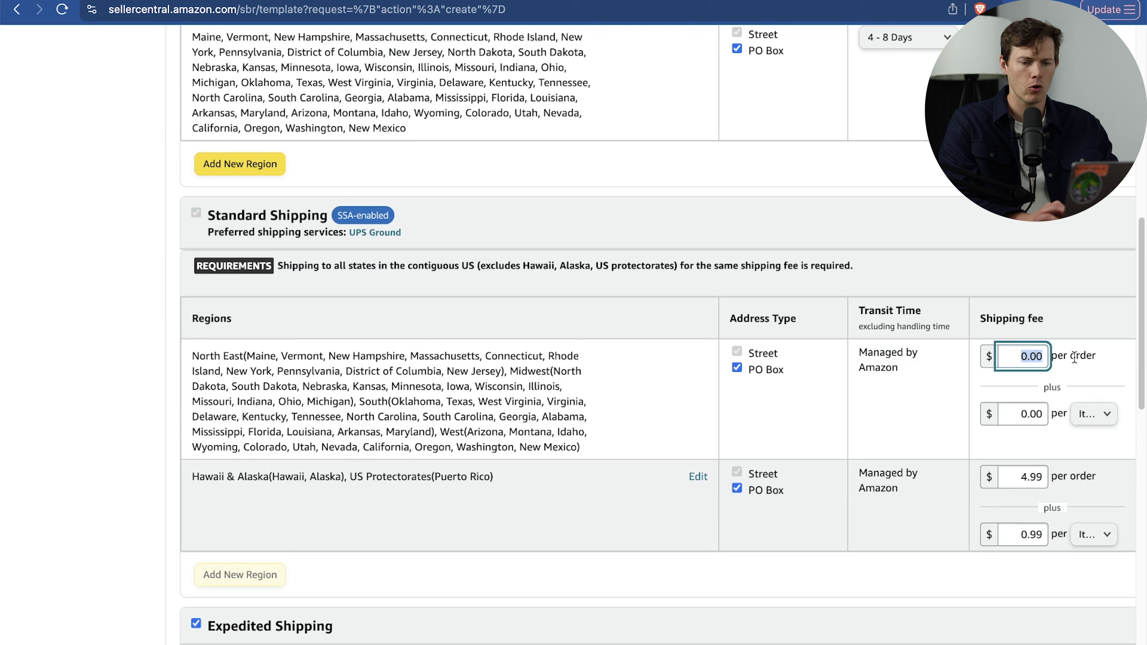
pyautogui.doubleClick(1027, 418)
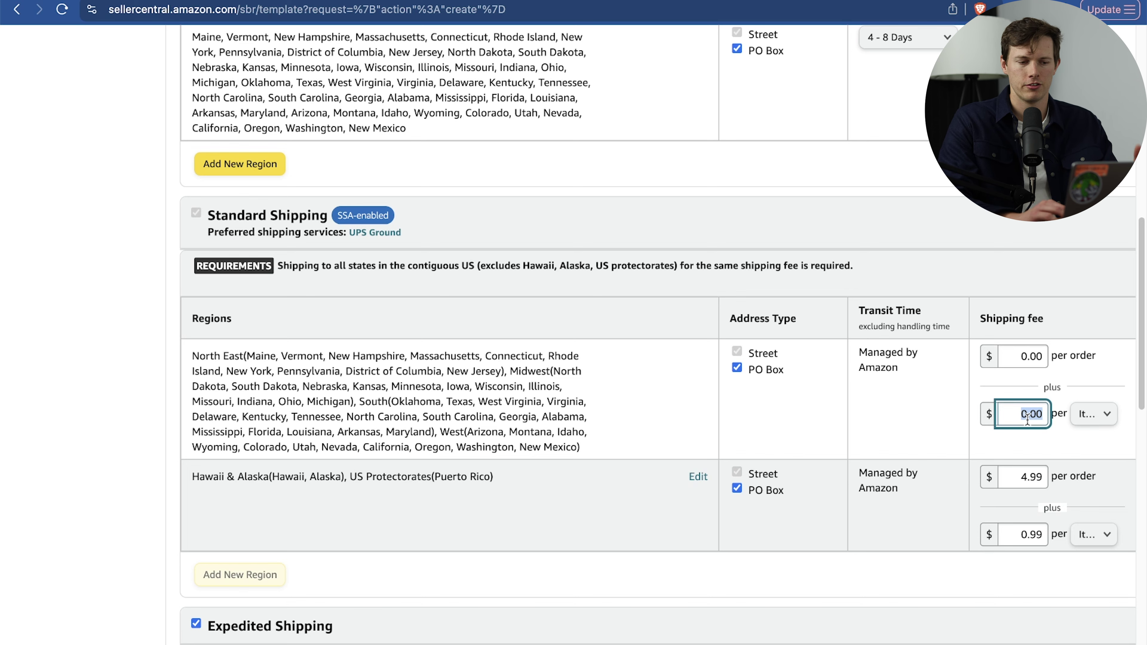
# Review the Two-Day Delivery section, then switch shipping setting automation off.
pyautogui.scroll(1, 1028, 419)
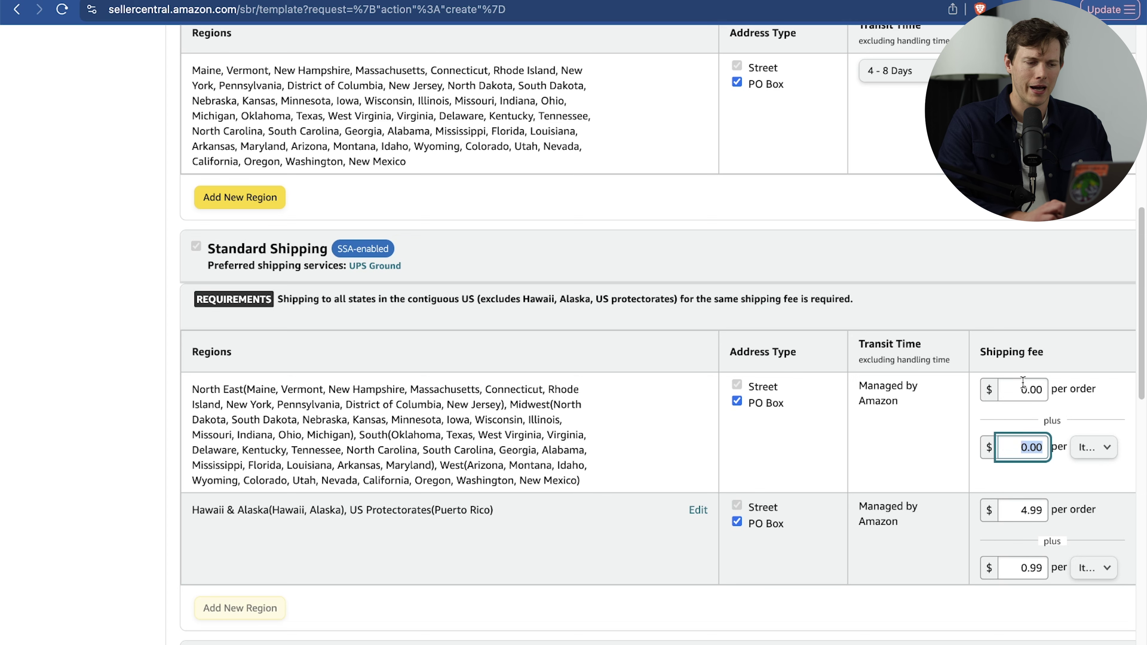
pyautogui.scroll(12, 1023, 381)
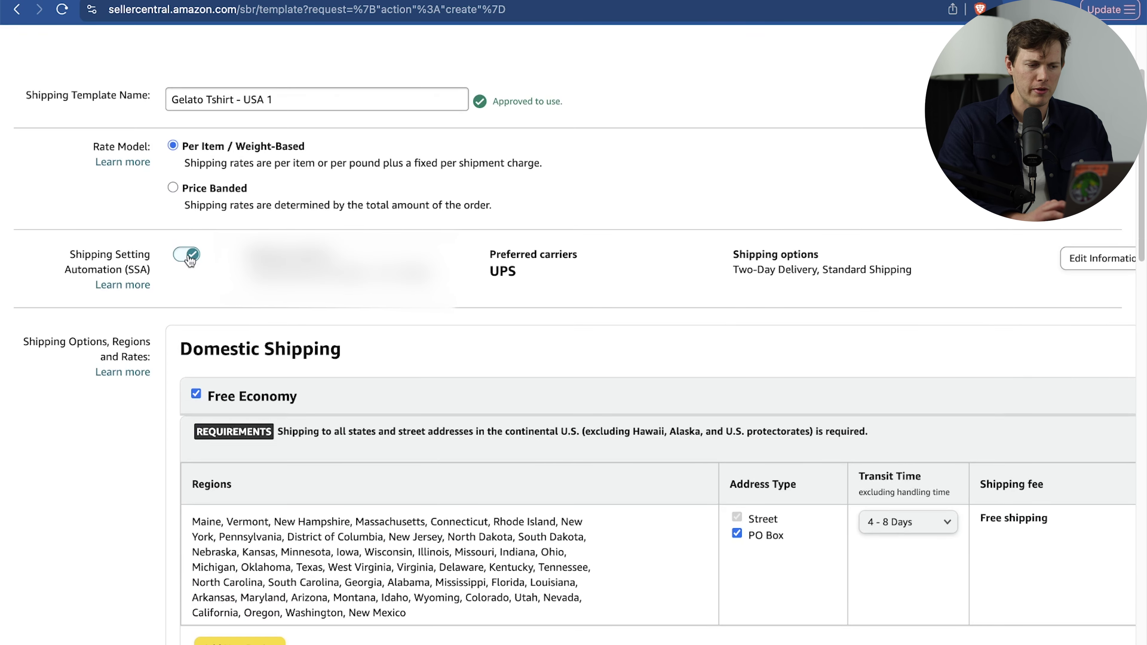
pyautogui.scroll(-20, 225, 466)
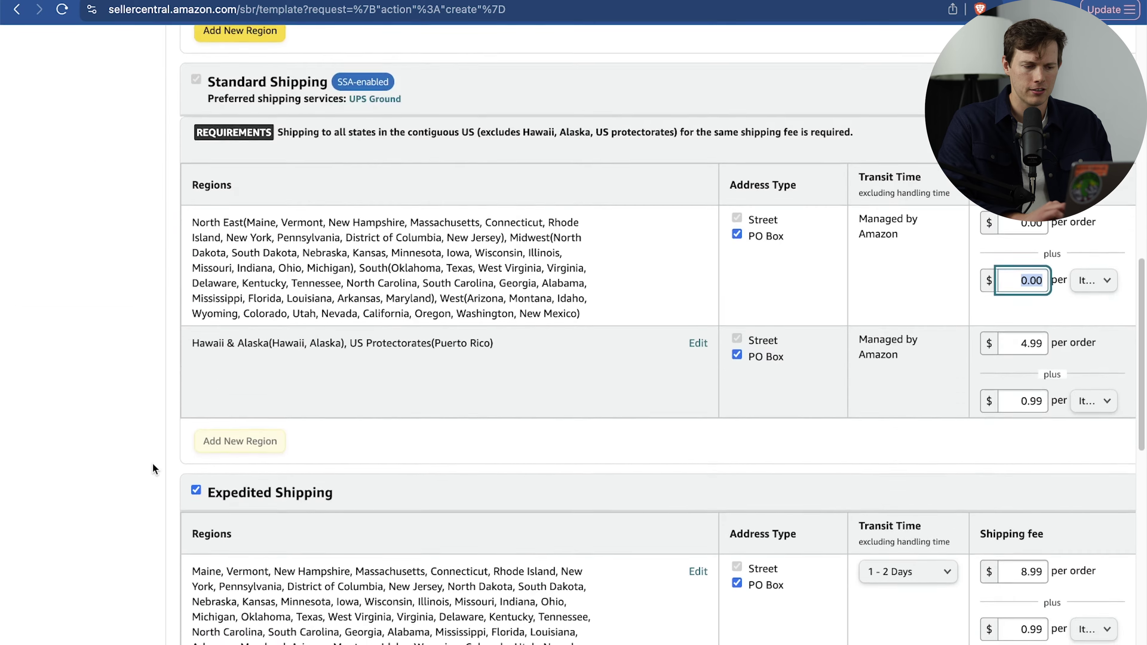
pyautogui.scroll(6, 153, 469)
pyautogui.scroll(-9, 154, 469)
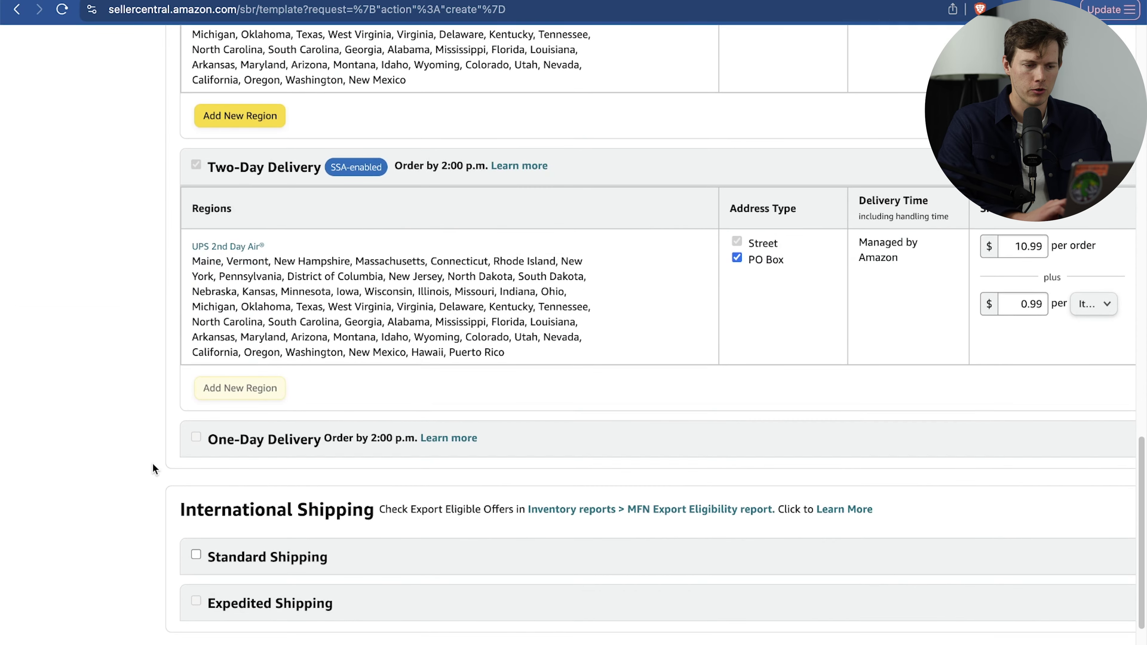
pyautogui.moveTo(240, 167); pyautogui.dragTo(418, 169)
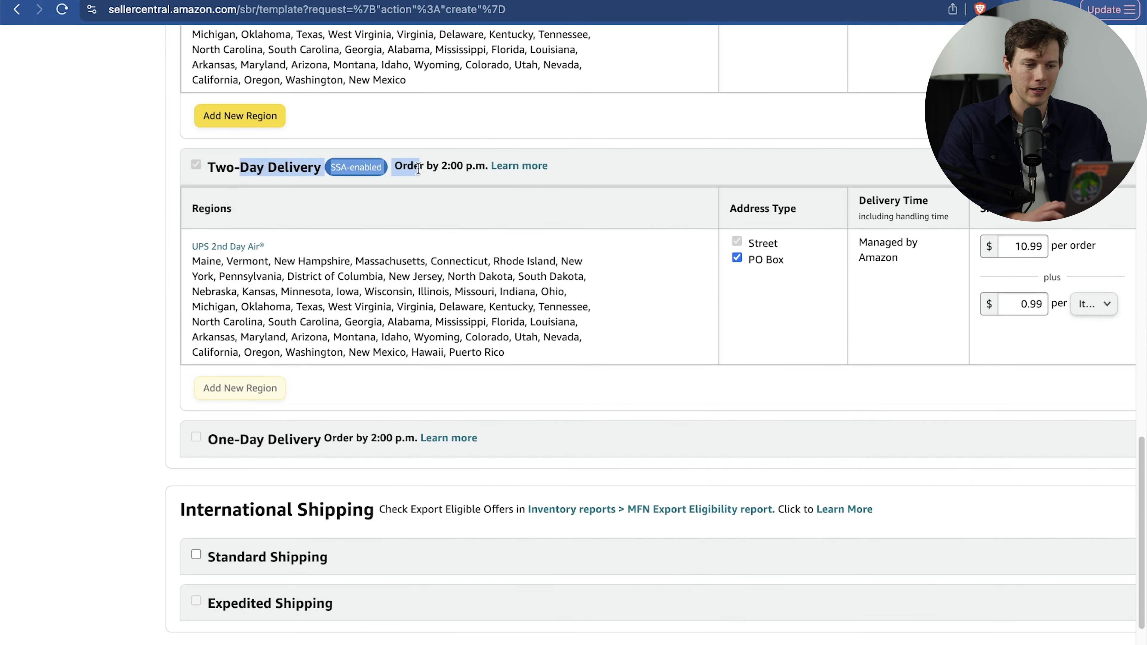
pyautogui.click(143, 261)
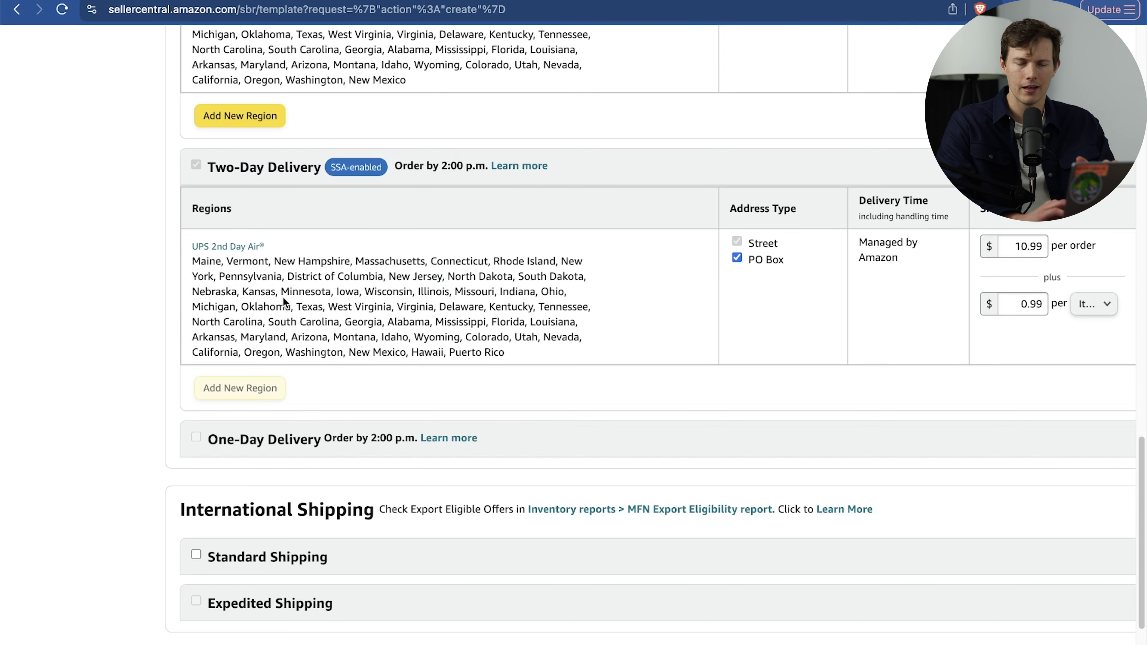
pyautogui.scroll(20, 284, 298)
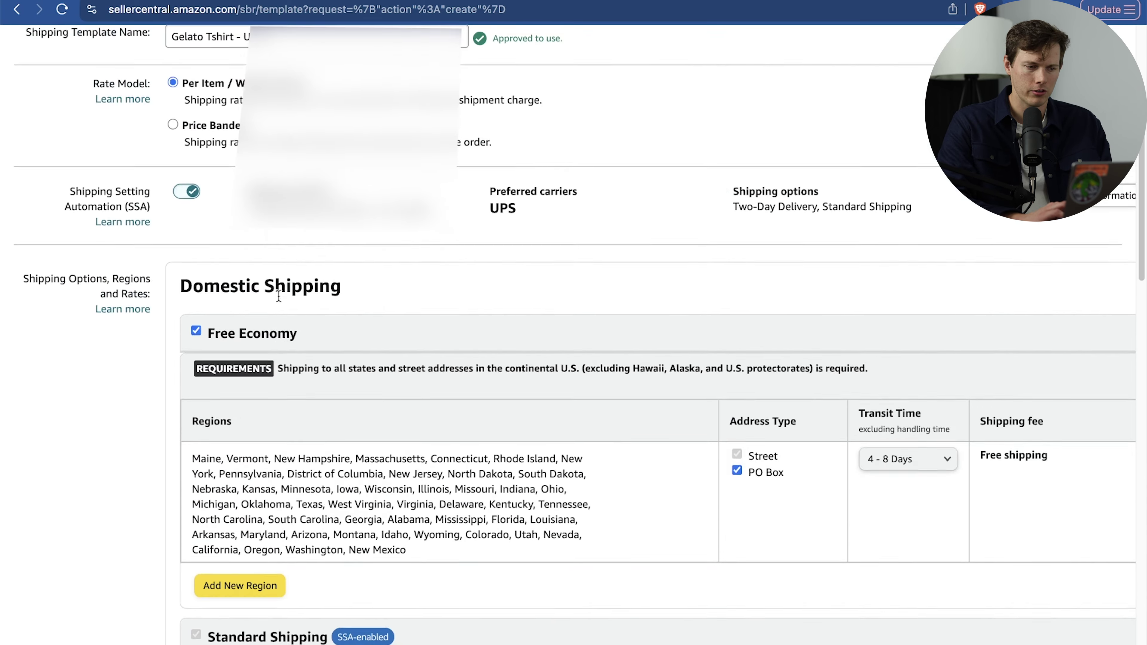
pyautogui.click(182, 192)
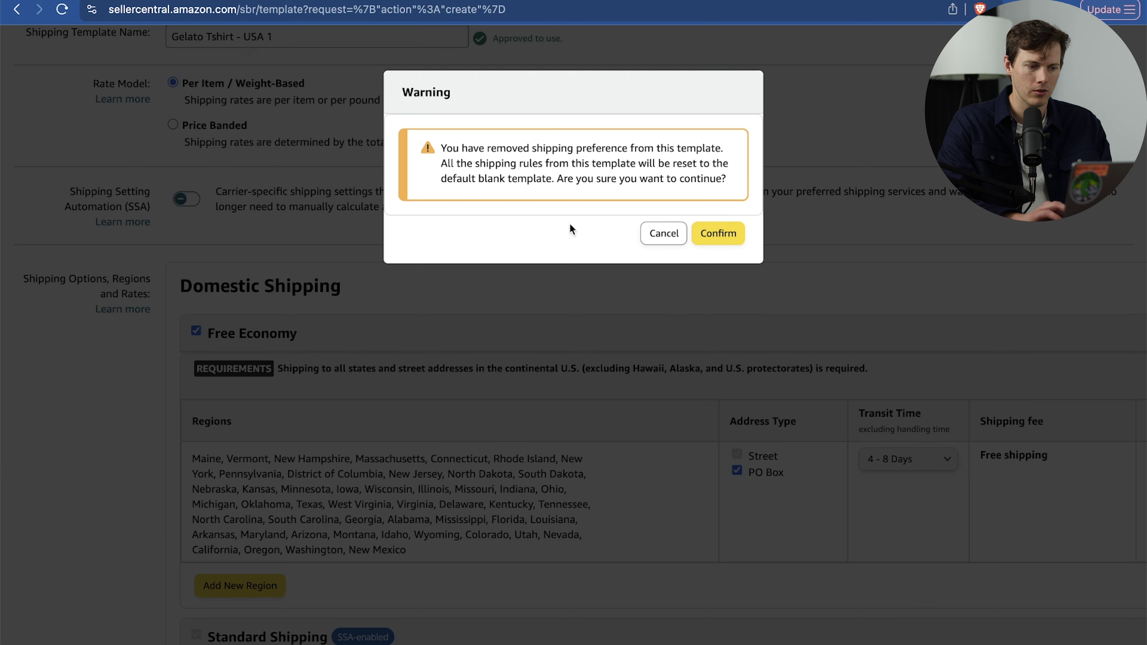
# Confirm resetting the template's rules and disable Two-Day Delivery.
pyautogui.click(718, 234)
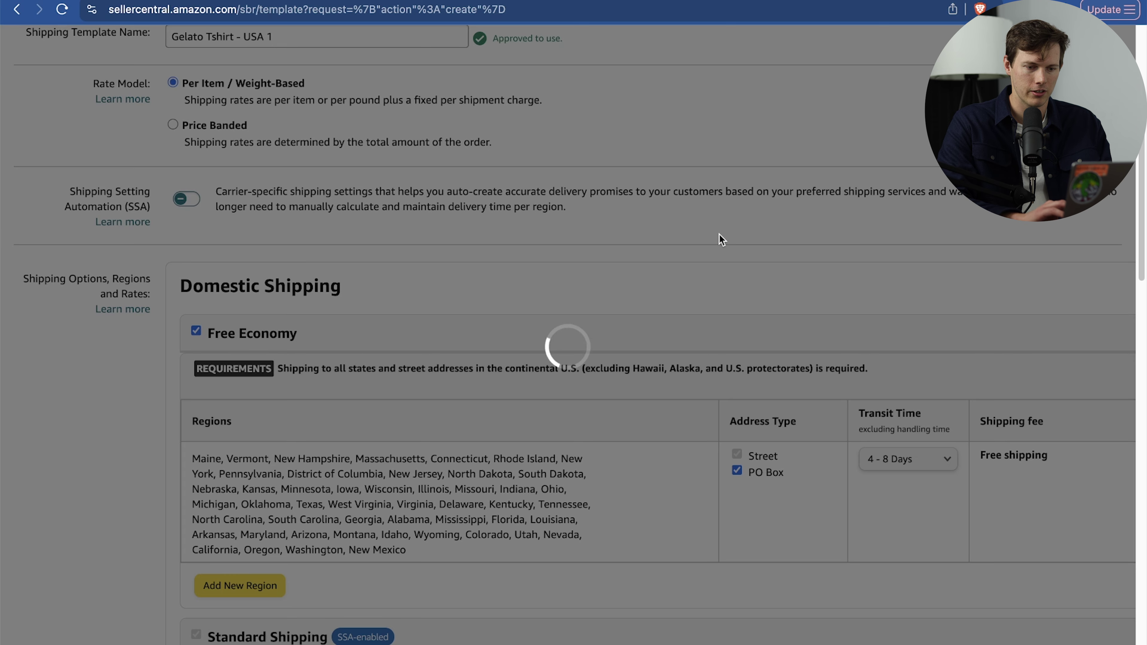
pyautogui.scroll(-15, 721, 238)
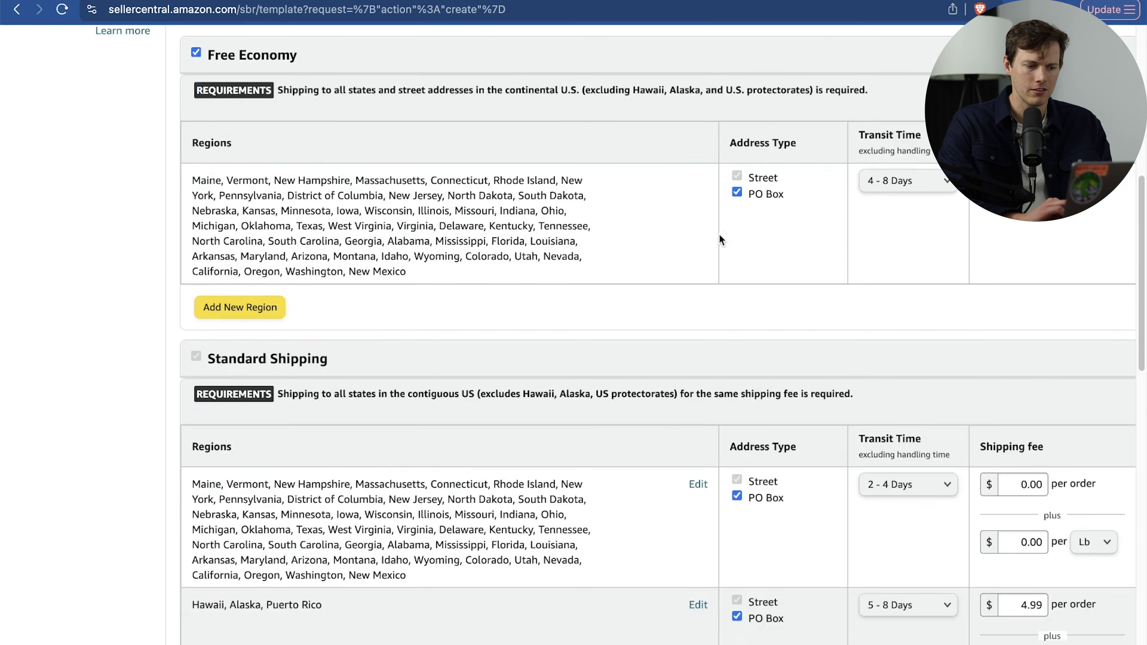
pyautogui.scroll(-9, 720, 235)
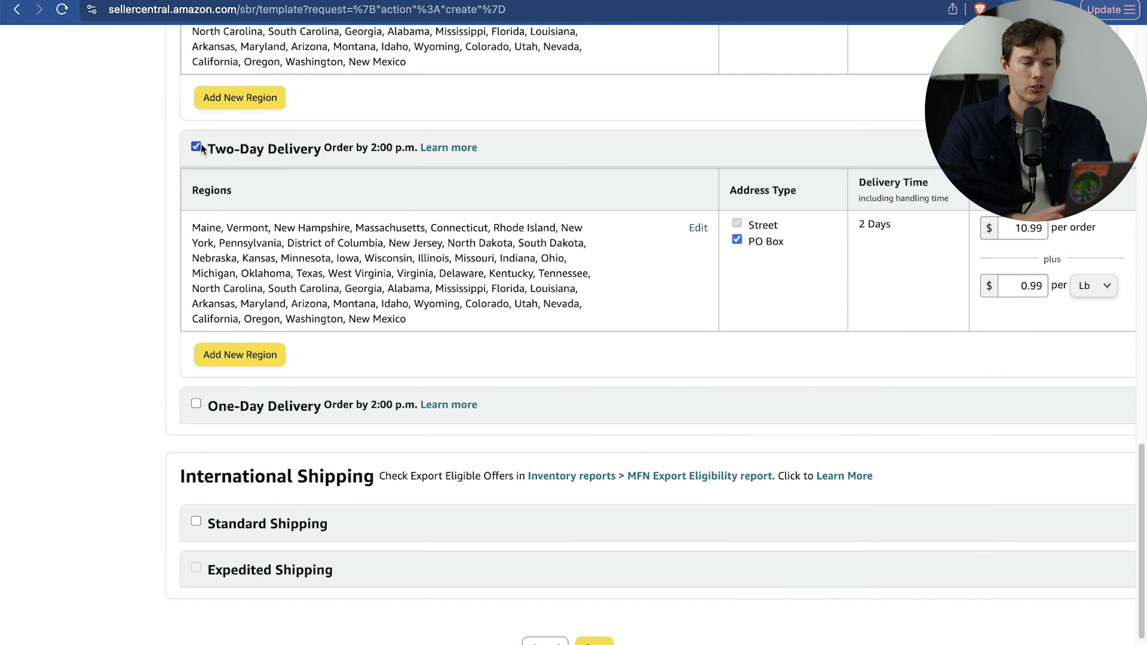
pyautogui.click(196, 147)
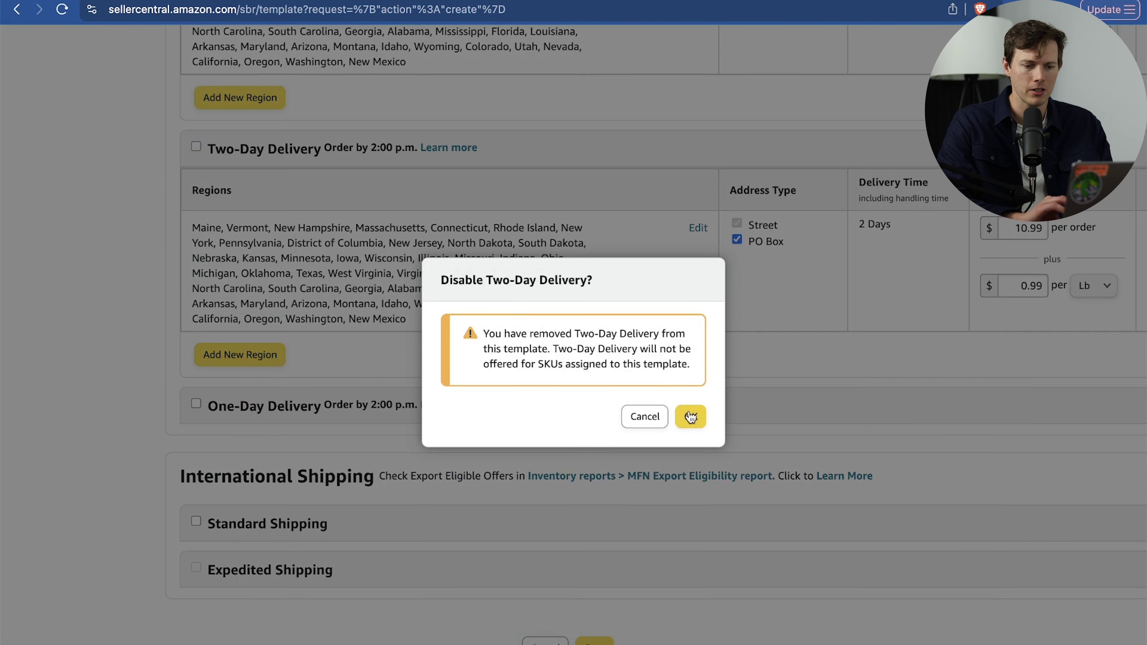
pyautogui.click(690, 416)
# Disable the Free Economy shipping option and confirm it.
pyautogui.scroll(5, 452, 372)
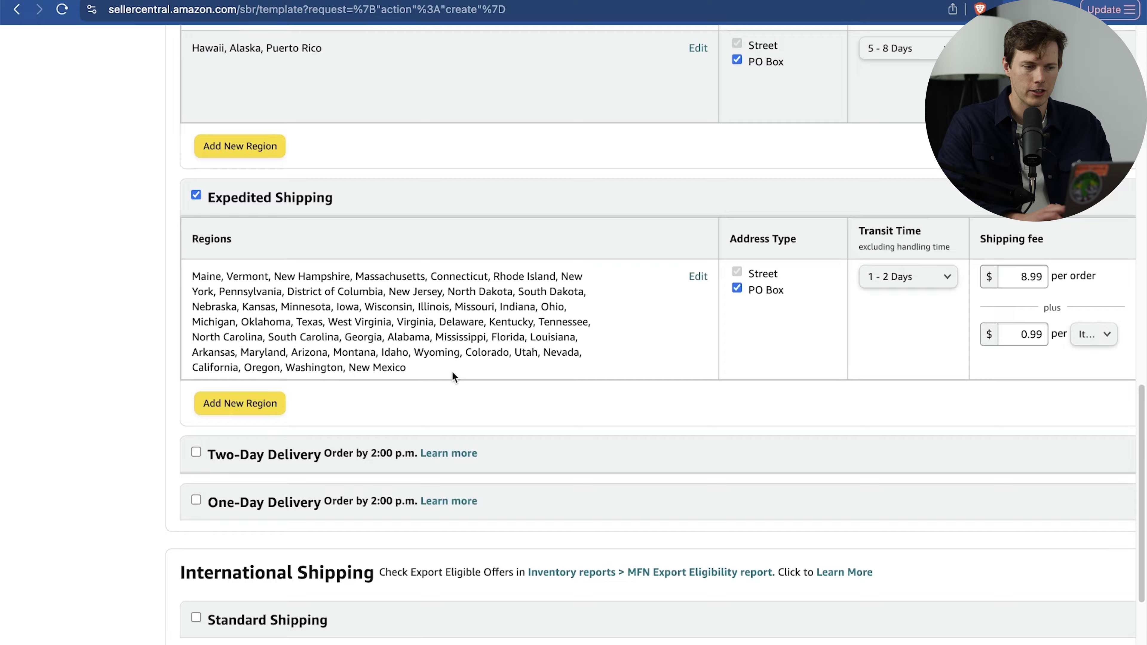
pyautogui.scroll(15, 452, 376)
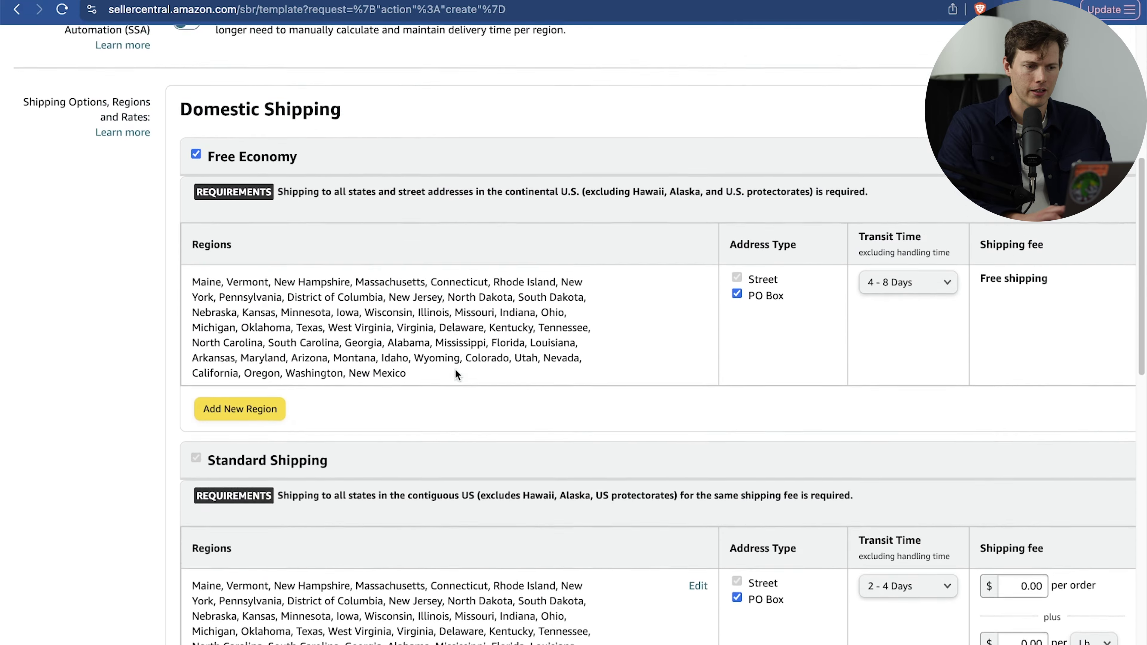
pyautogui.scroll(2, 455, 373)
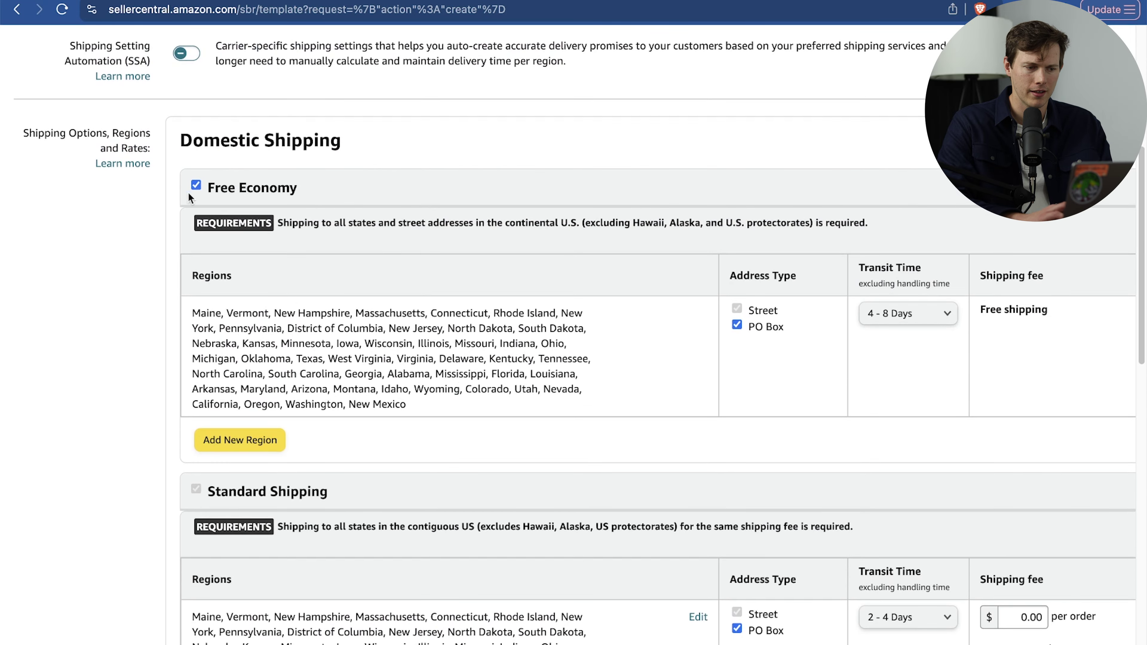
pyautogui.click(196, 184)
pyautogui.click(682, 416)
pyautogui.scroll(-8, 514, 359)
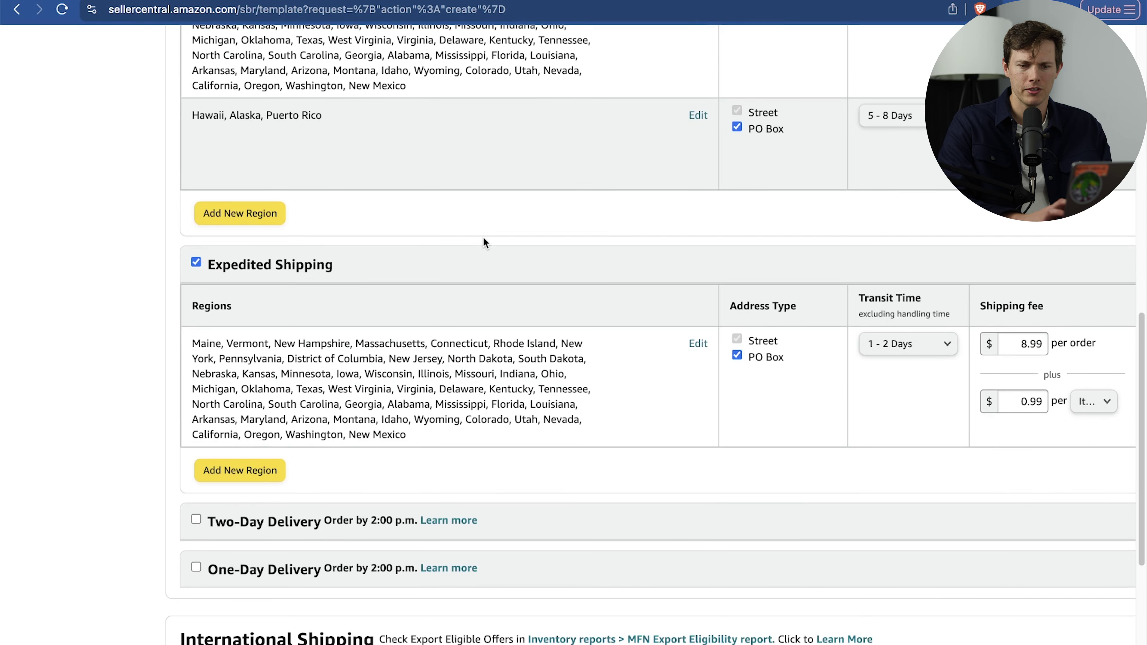
pyautogui.scroll(3, 775, 227)
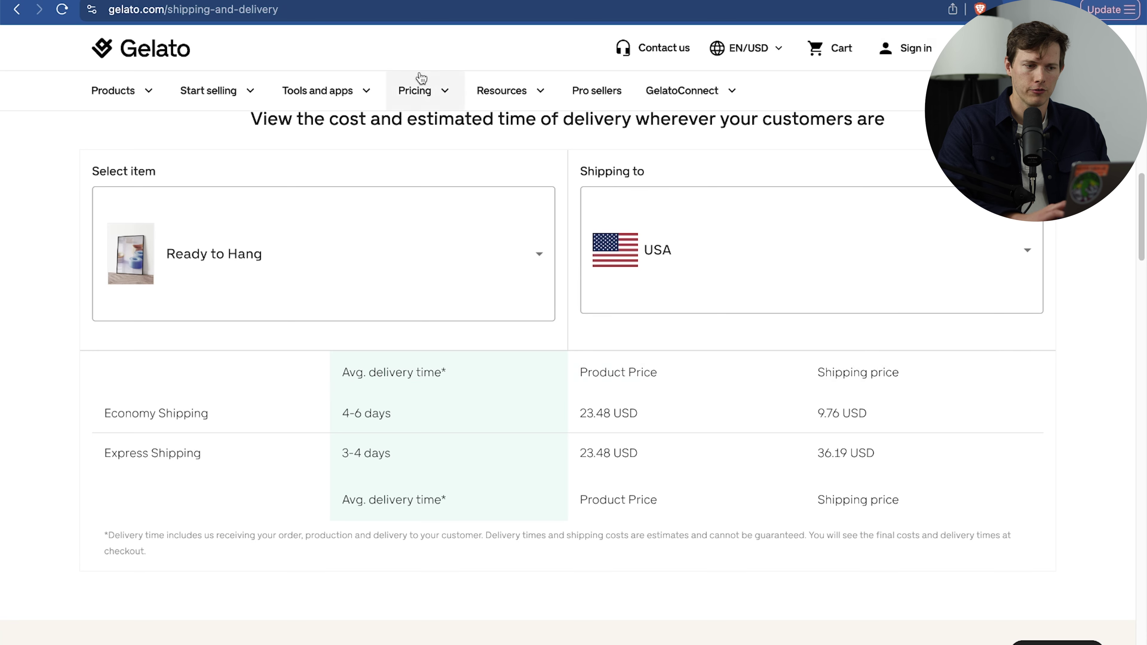
# Set Standard Shipping to 5 - 8 days, 3.57 per order plus 1.23 per Item.
pyautogui.click(907, 142)
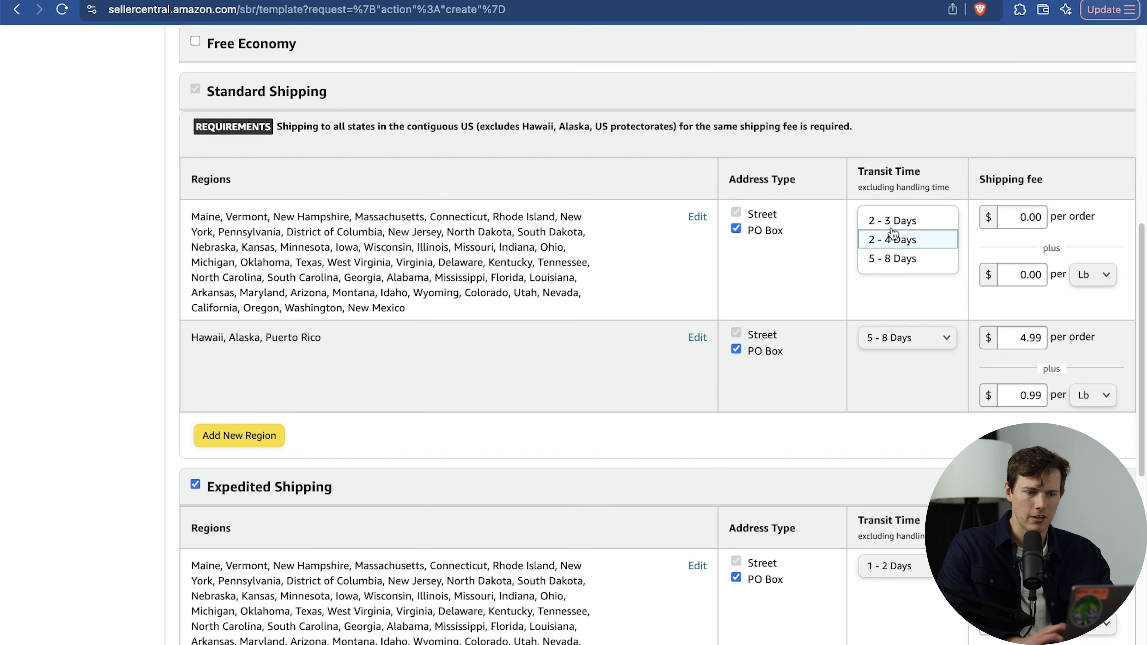
pyautogui.click(919, 261)
pyautogui.click(1023, 235)
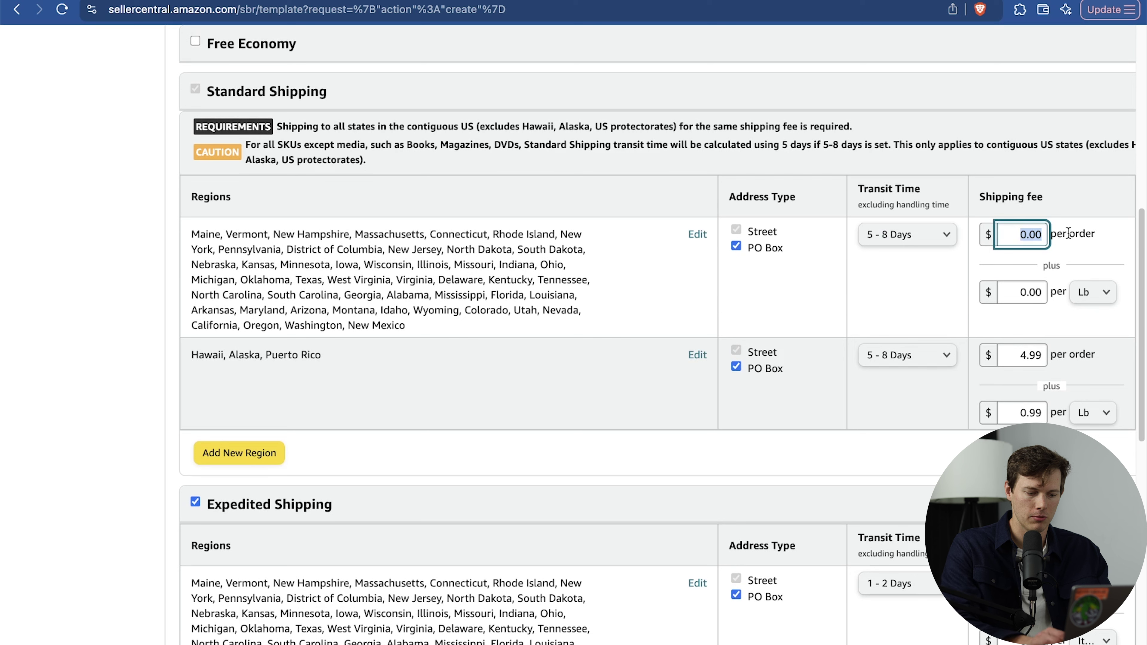
pyautogui.write('3.57')
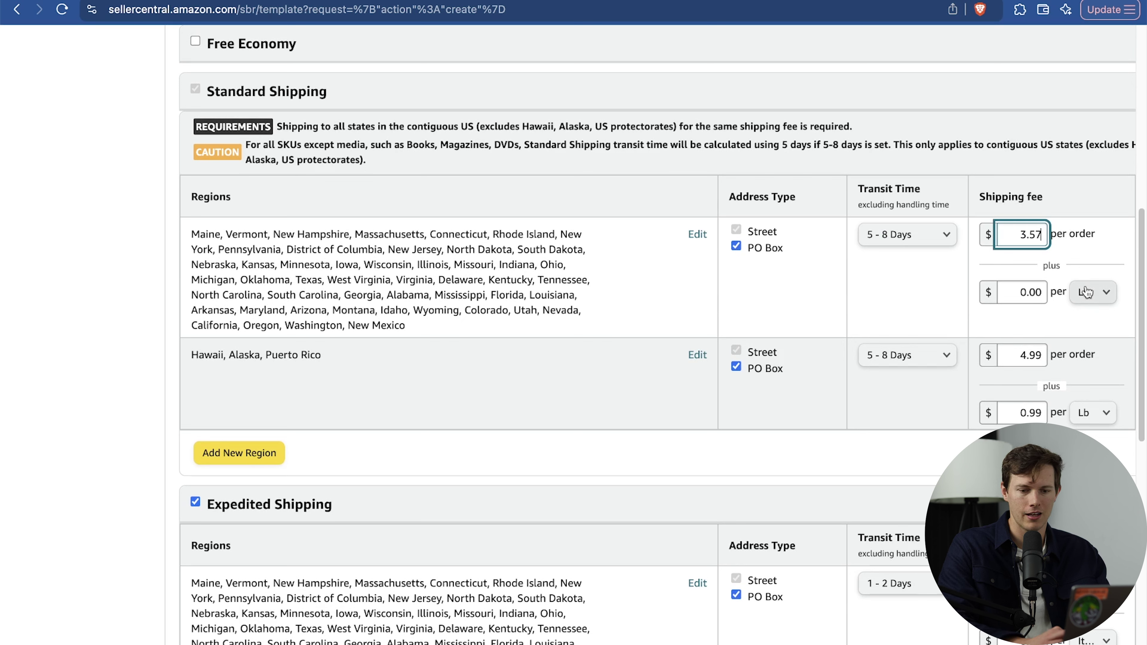
pyautogui.click(1011, 299)
pyautogui.click(1092, 292)
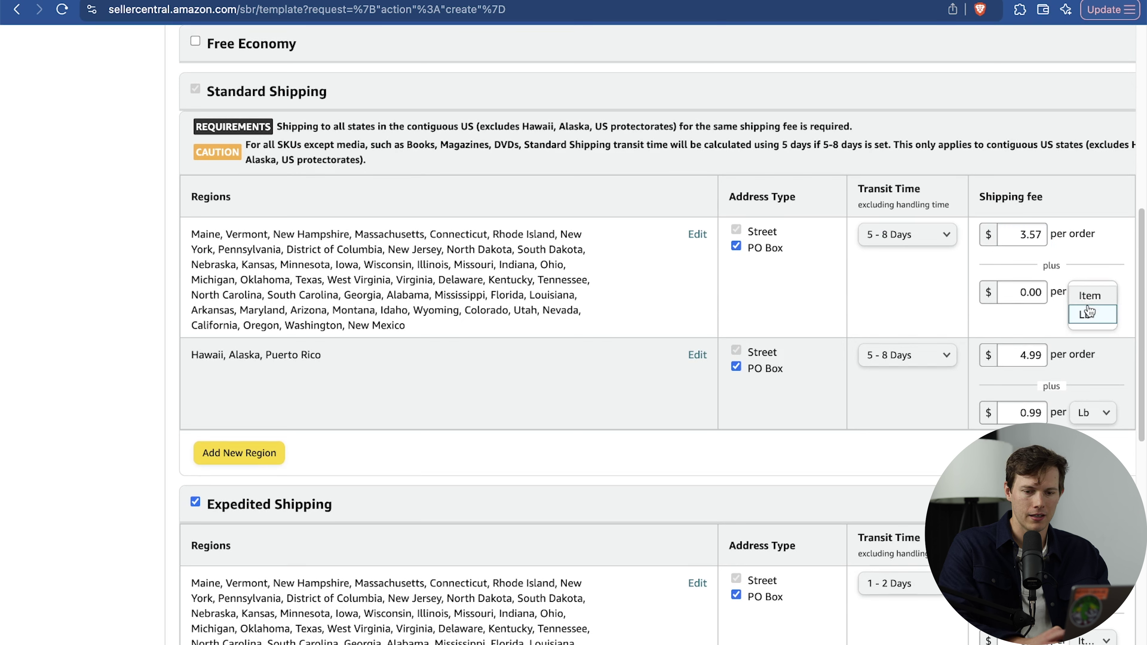
pyautogui.click(1093, 291)
pyautogui.moveTo(1033, 298); pyautogui.dragTo(1056, 298)
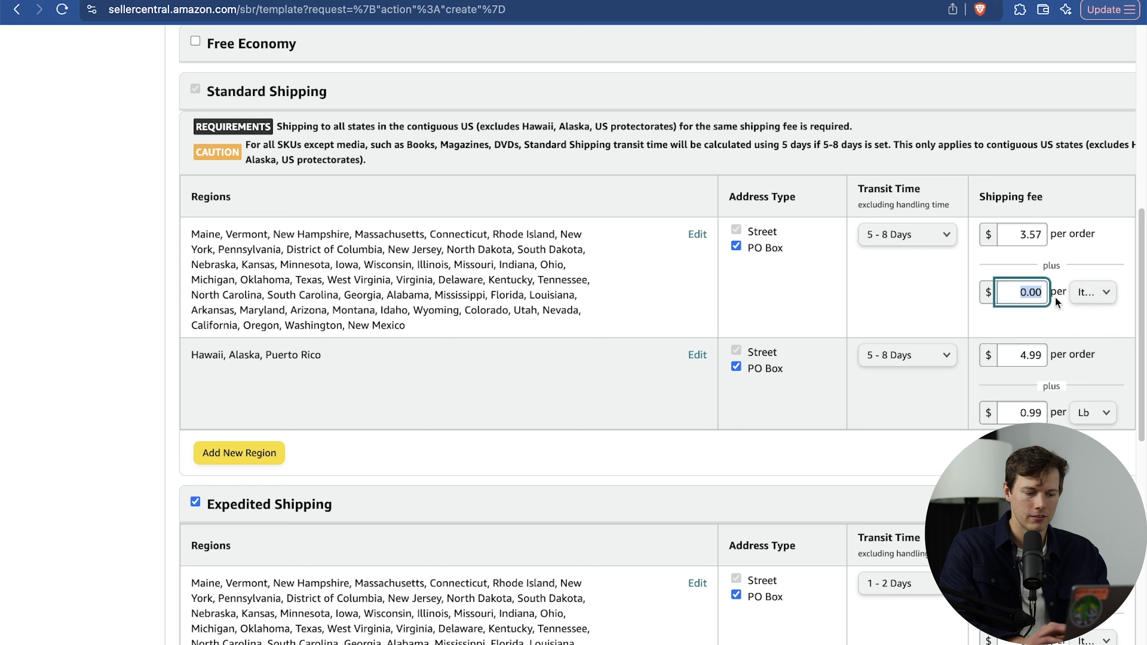
pyautogui.write('1.23')
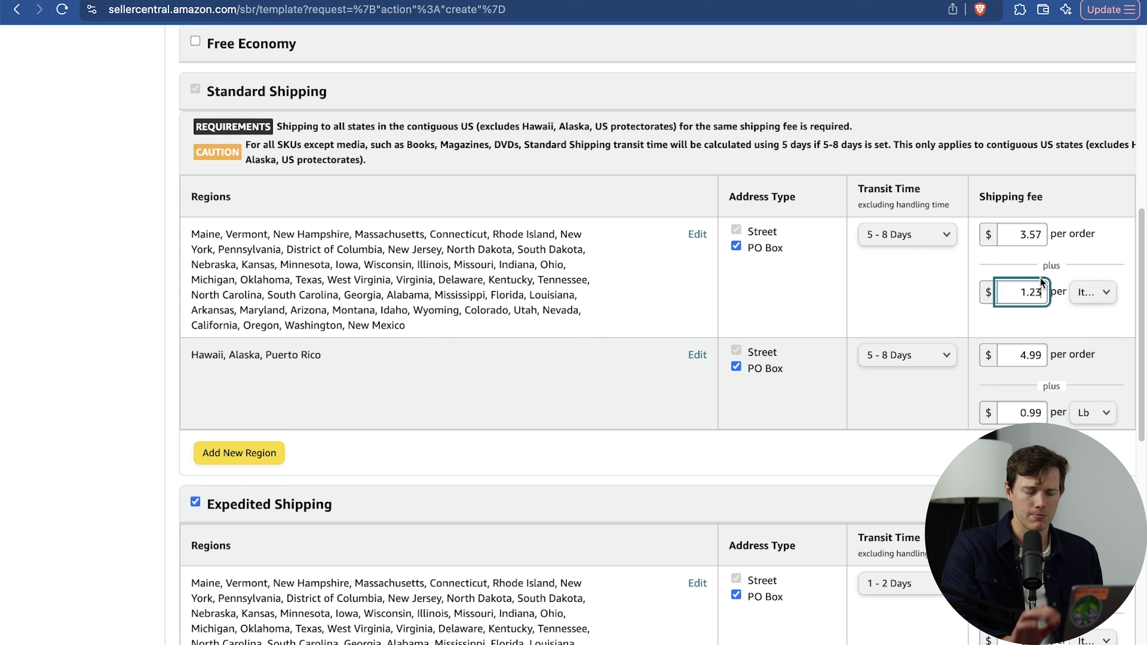
# Charge the Hawaii row's extra fee per Item and save the template.
pyautogui.click(1093, 412)
pyautogui.click(1091, 406)
pyautogui.click(1017, 361)
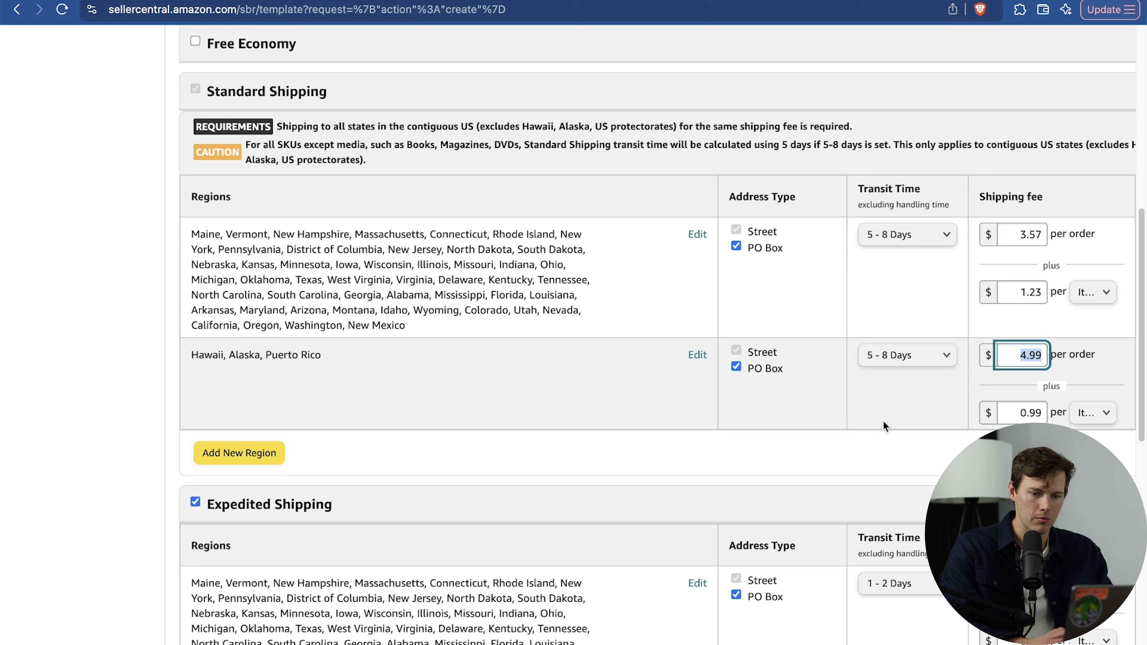
pyautogui.scroll(-6, 903, 316)
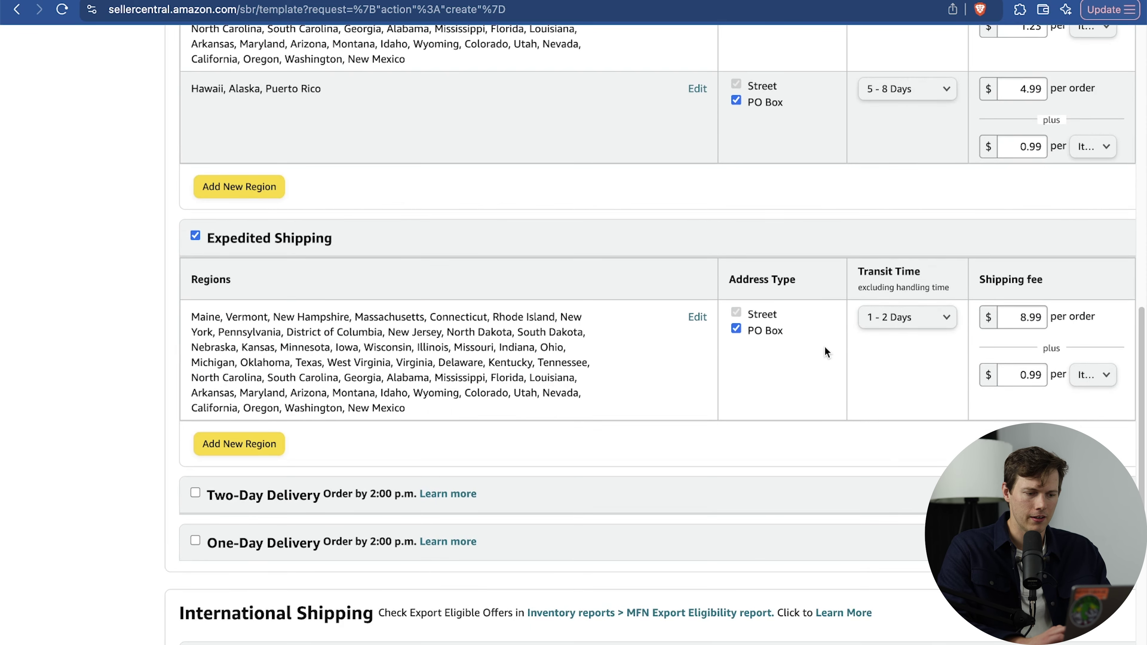
pyautogui.scroll(-8, 825, 348)
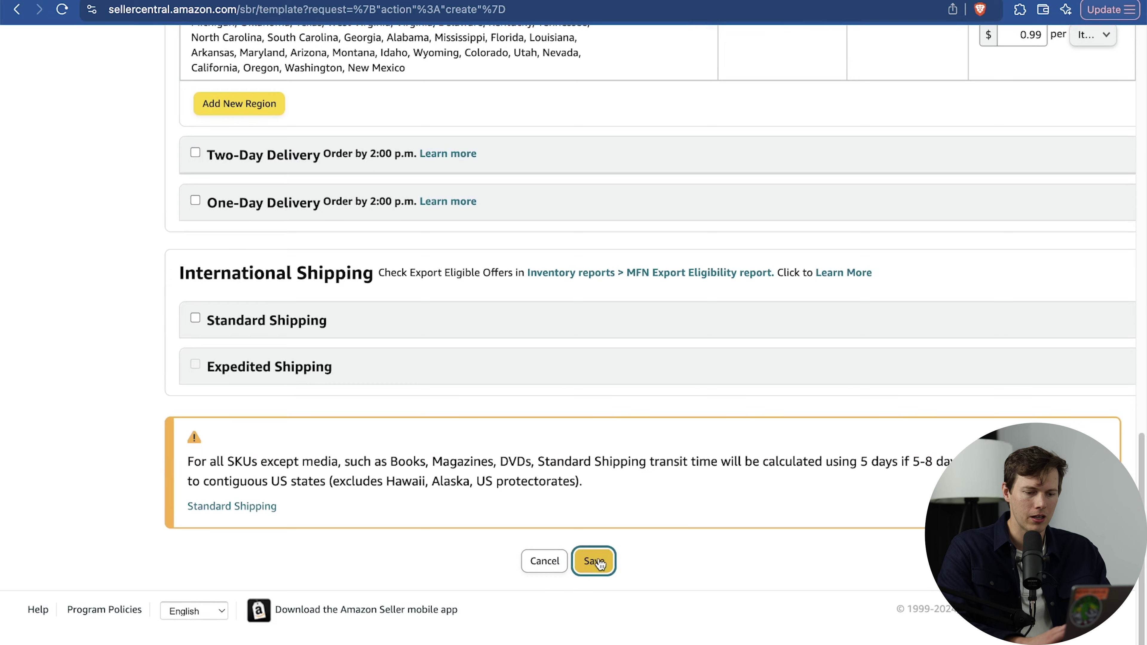
pyautogui.click(597, 561)
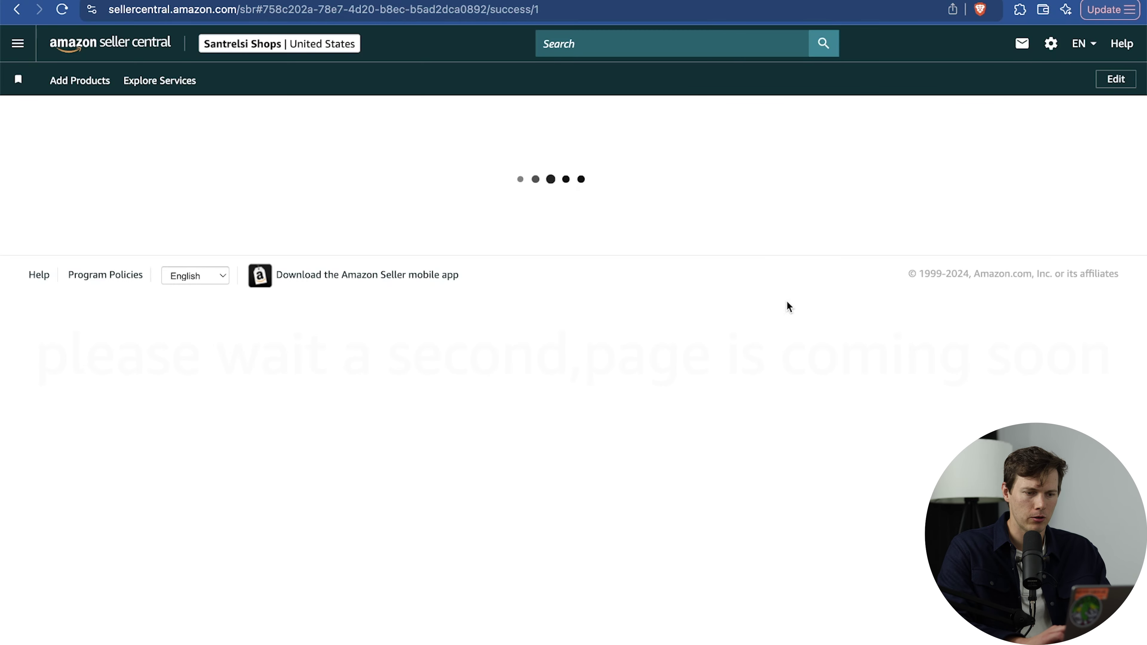
# Set Gelato Tshirt - USA 1 as the default shipping template, replacing Migrated Template.
pyautogui.scroll(-6, 732, 419)
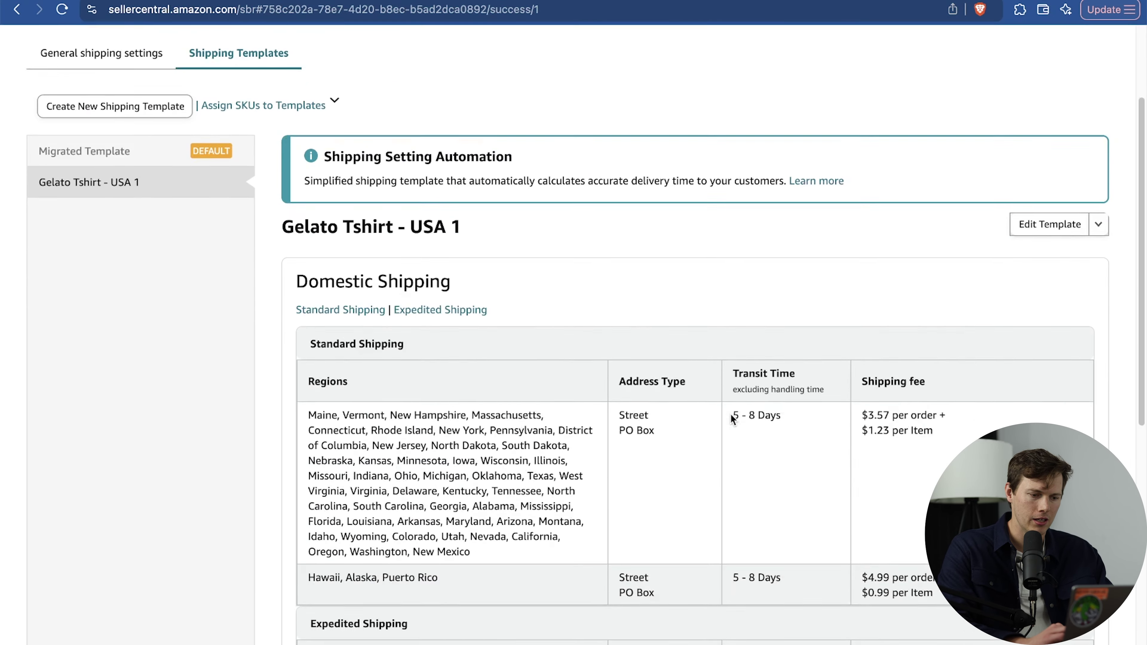
pyautogui.scroll(5, 733, 420)
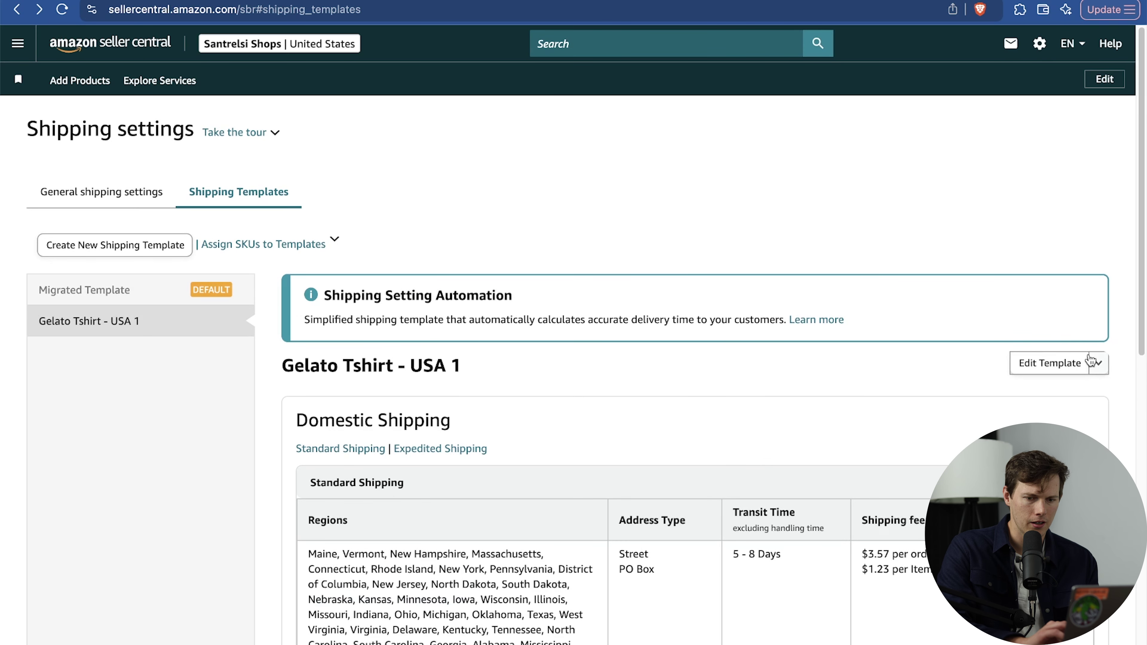
pyautogui.click(1098, 363)
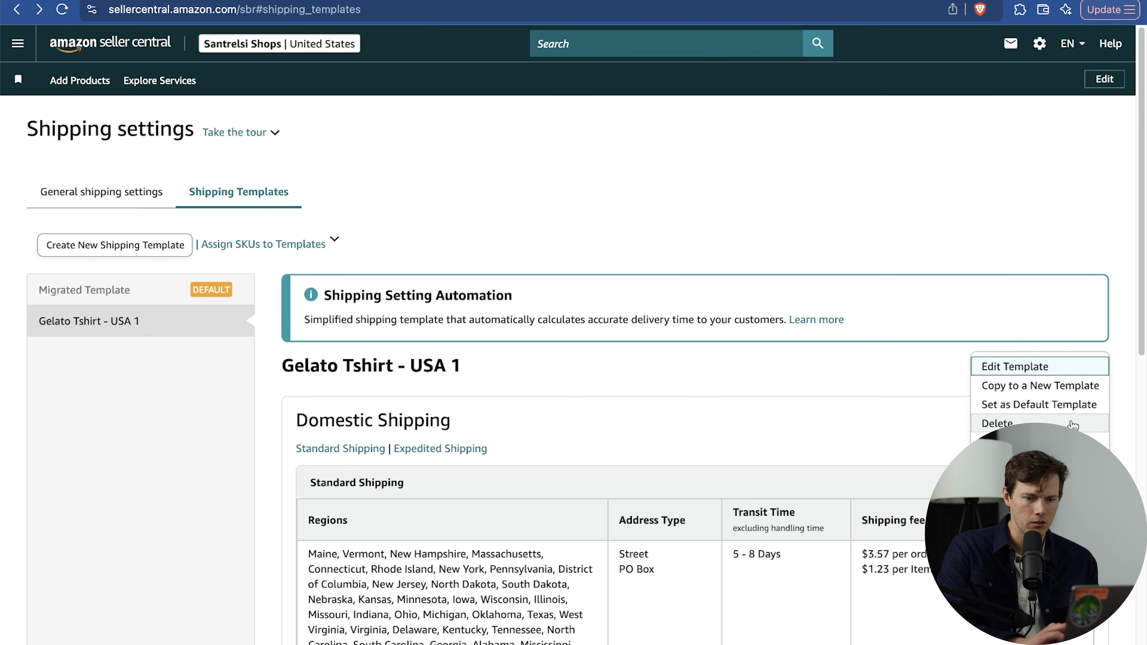
pyautogui.click(1039, 404)
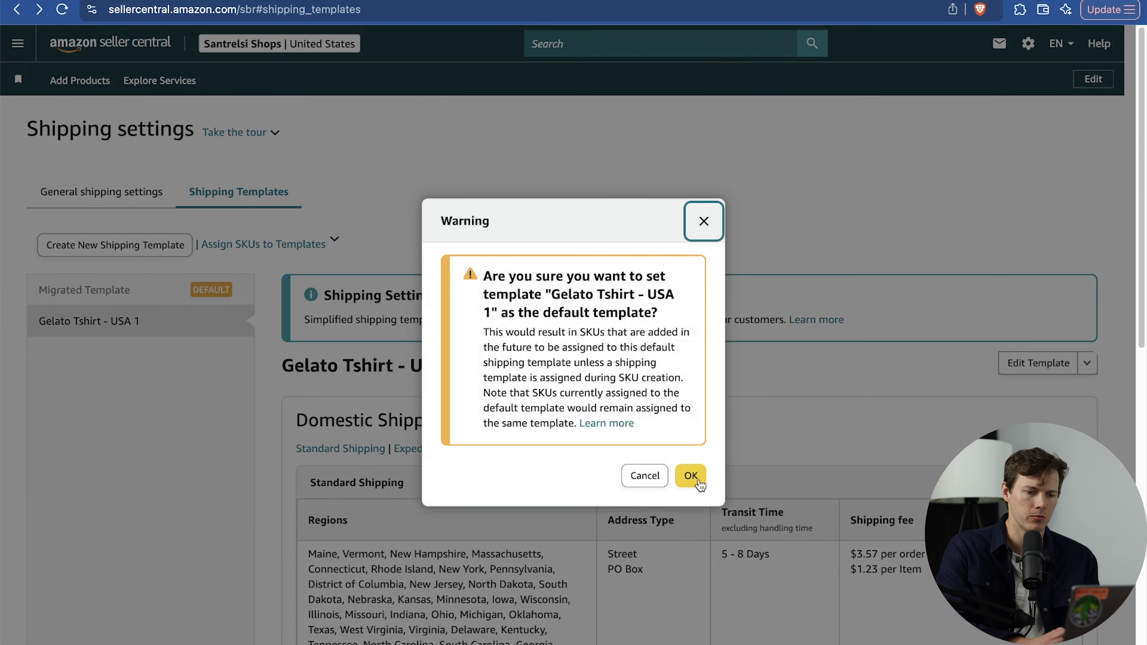
pyautogui.click(691, 476)
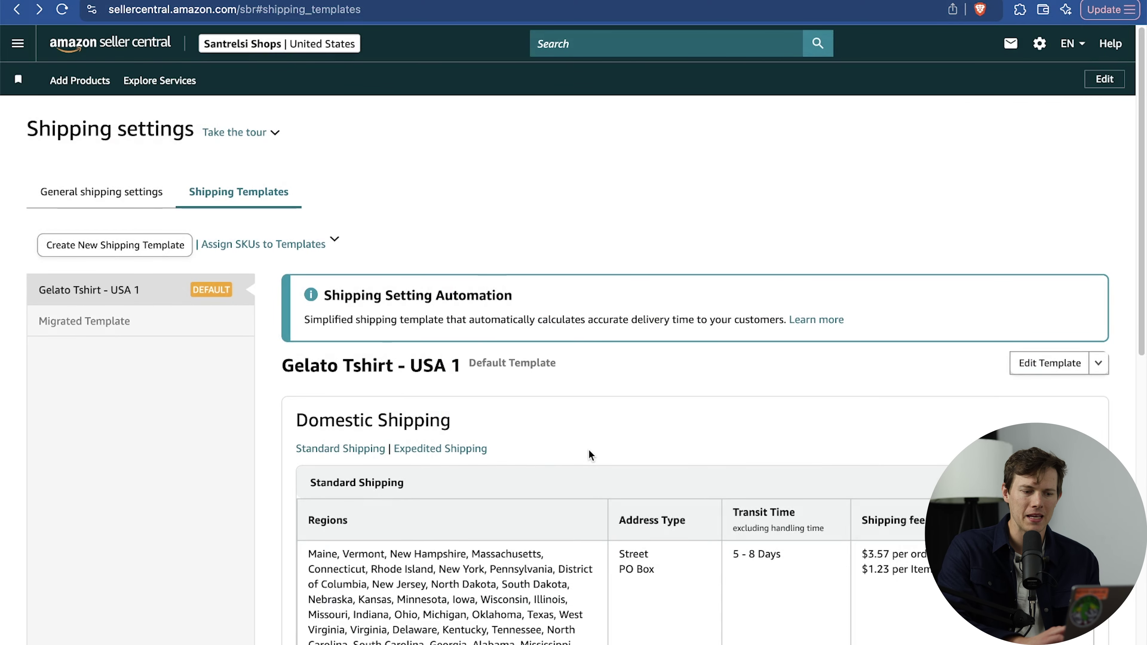
pyautogui.scroll(-3, 589, 455)
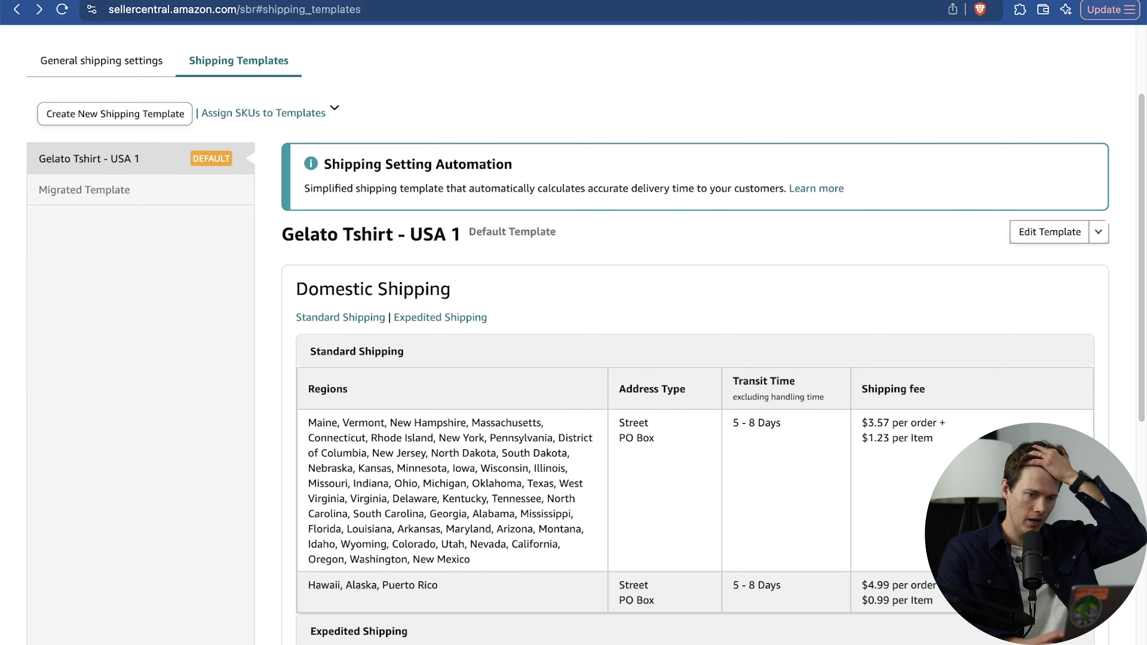
pyautogui.hotkey('ctrl', 'Tab')
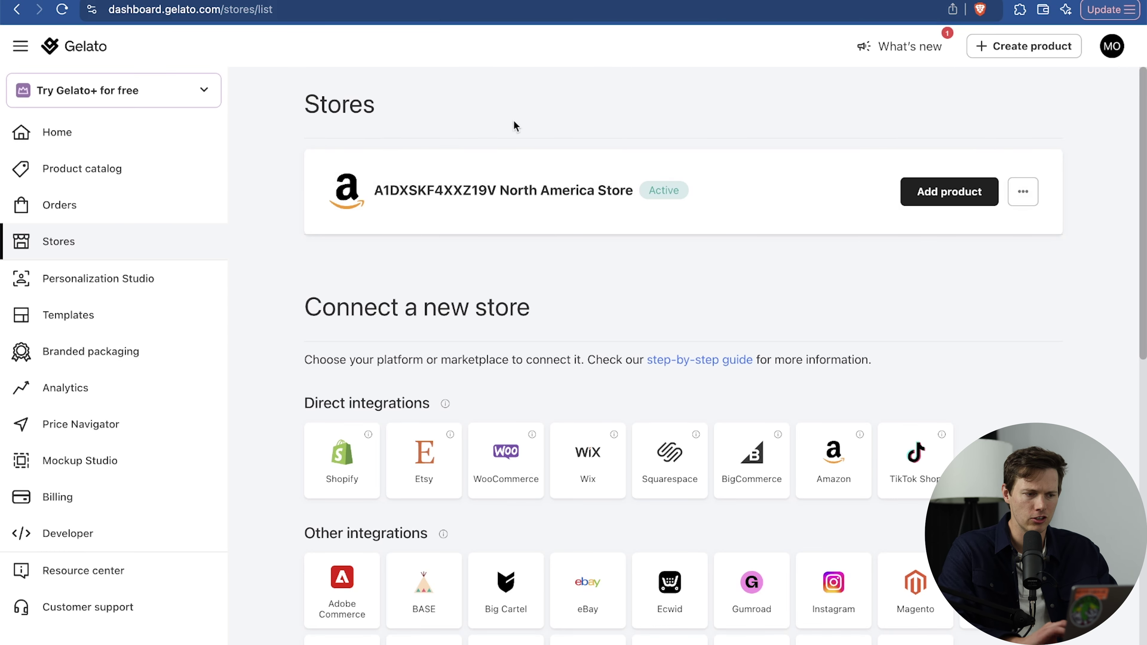
# Start adding a single catalog product to the connected Amazon store.
pyautogui.click(93, 48)
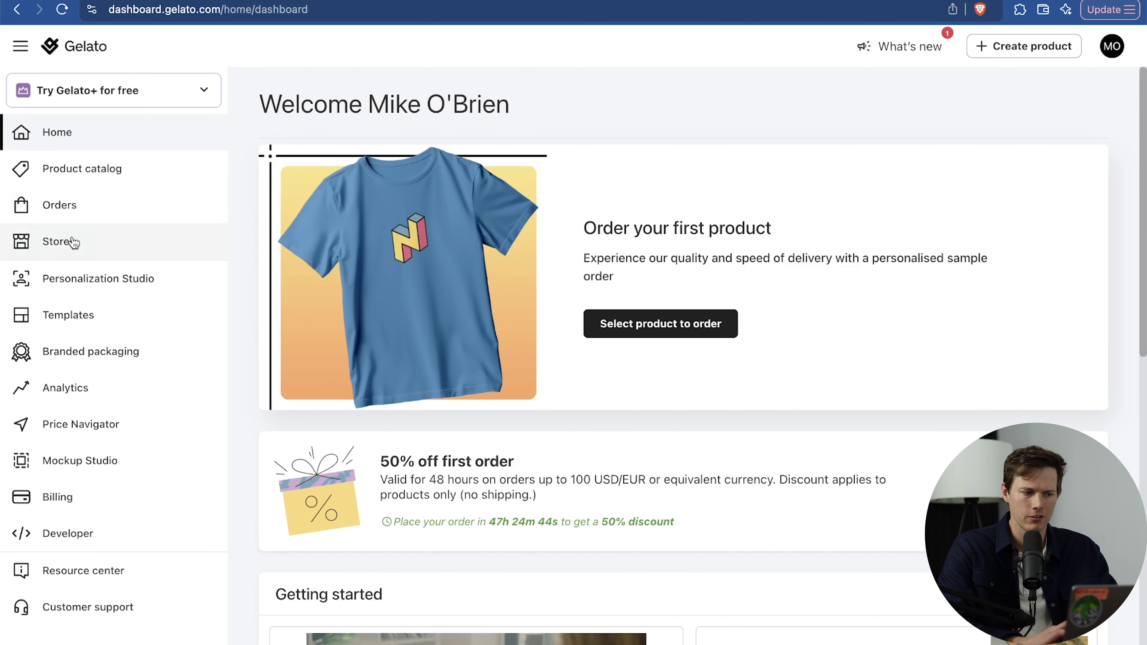
pyautogui.click(72, 242)
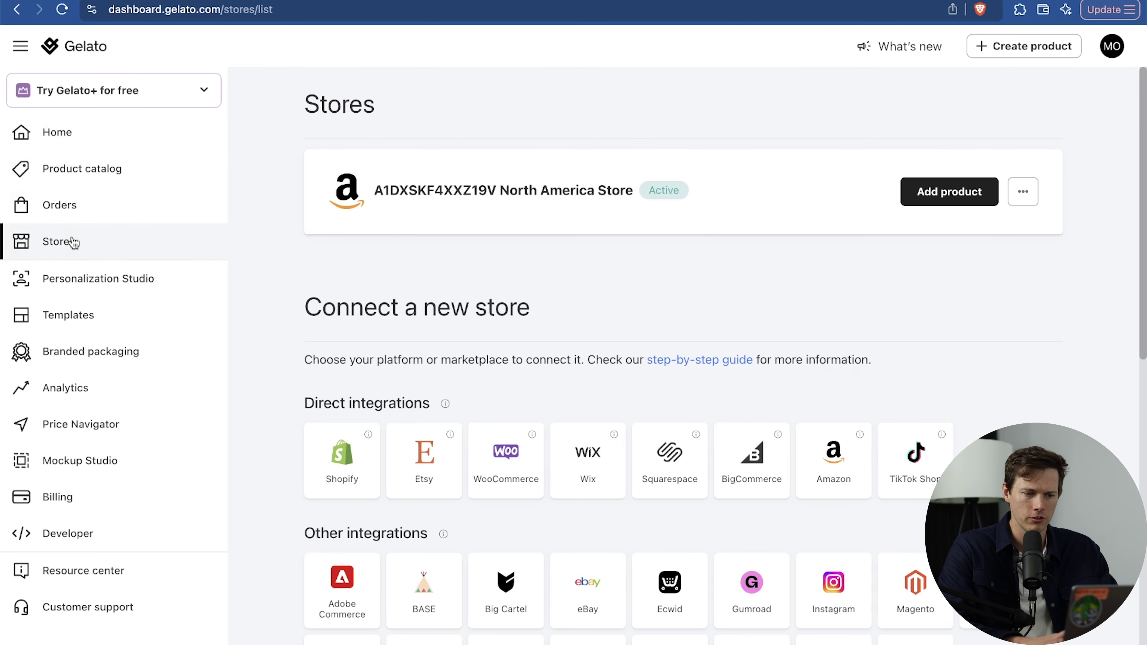
pyautogui.click(947, 194)
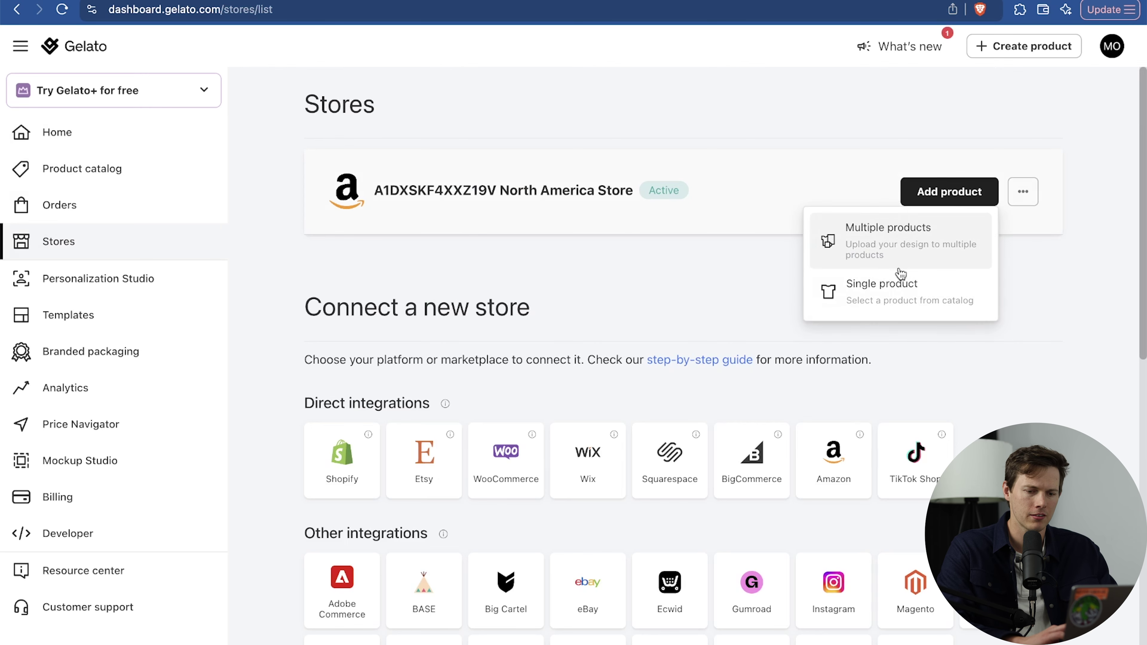
pyautogui.click(895, 298)
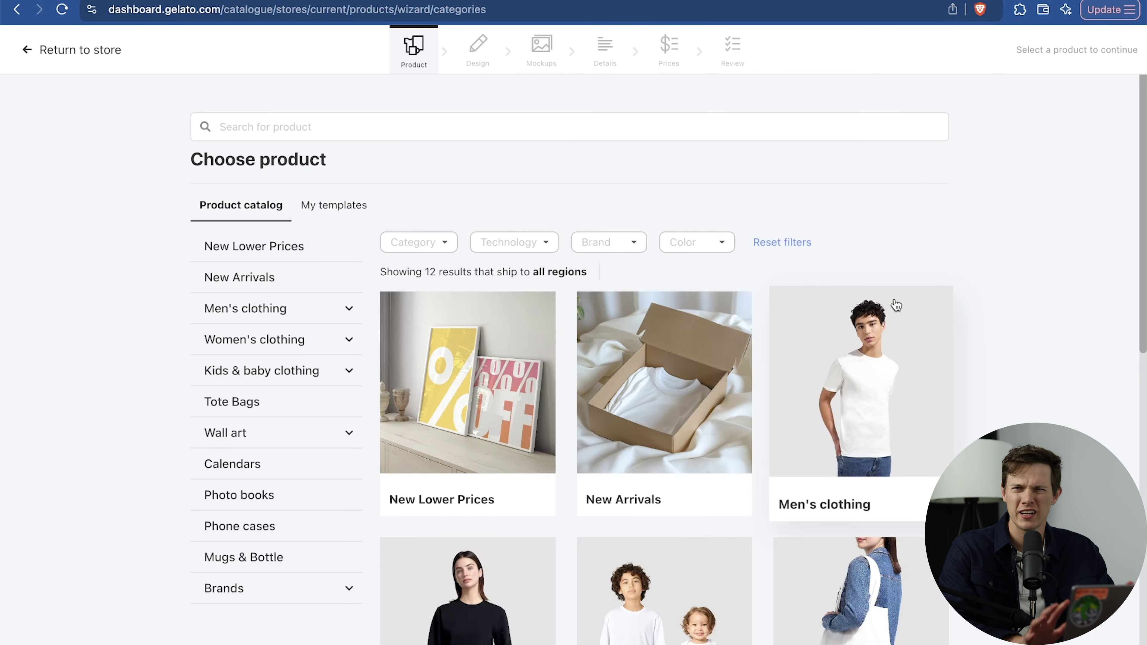
# Pick the Gildan 5000 Heavyweight Unisex Crewneck from Men's clothing T-shirts.
pyautogui.scroll(-3, 1067, 320)
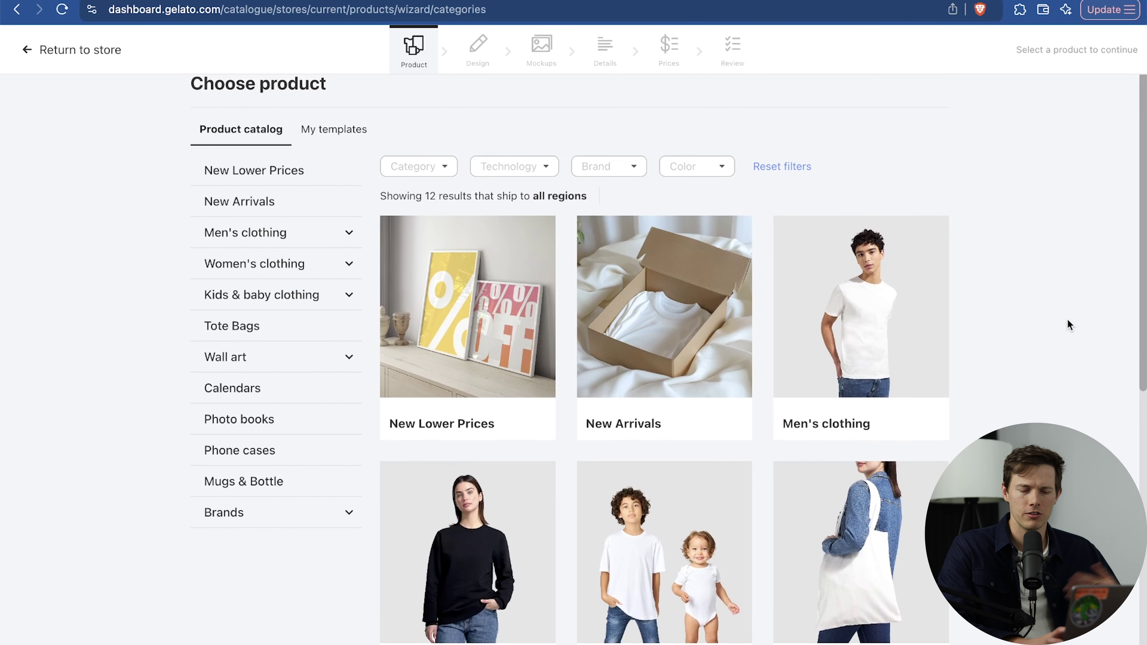
pyautogui.click(905, 313)
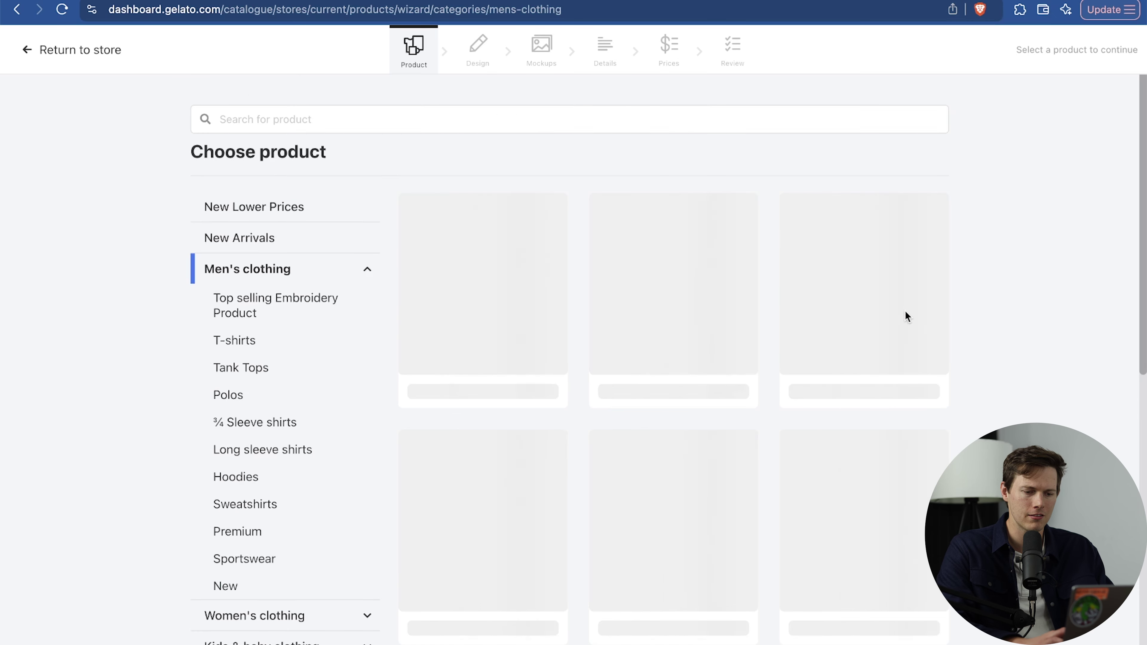
pyautogui.click(695, 344)
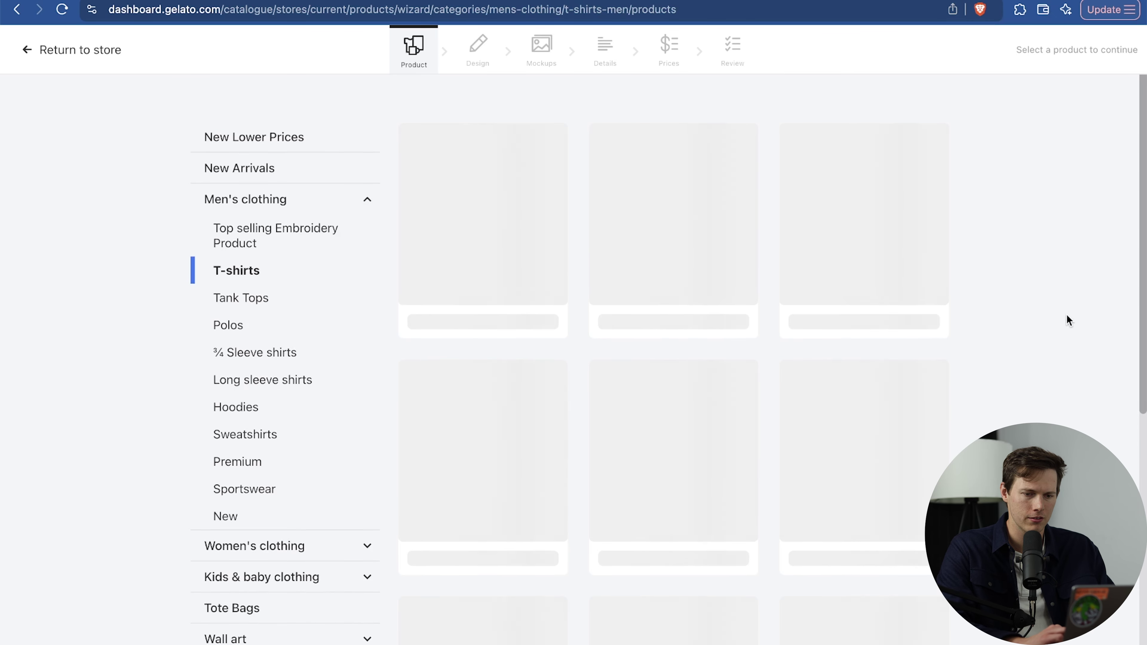
pyautogui.scroll(-3, 1066, 315)
pyautogui.scroll(-1, 1066, 314)
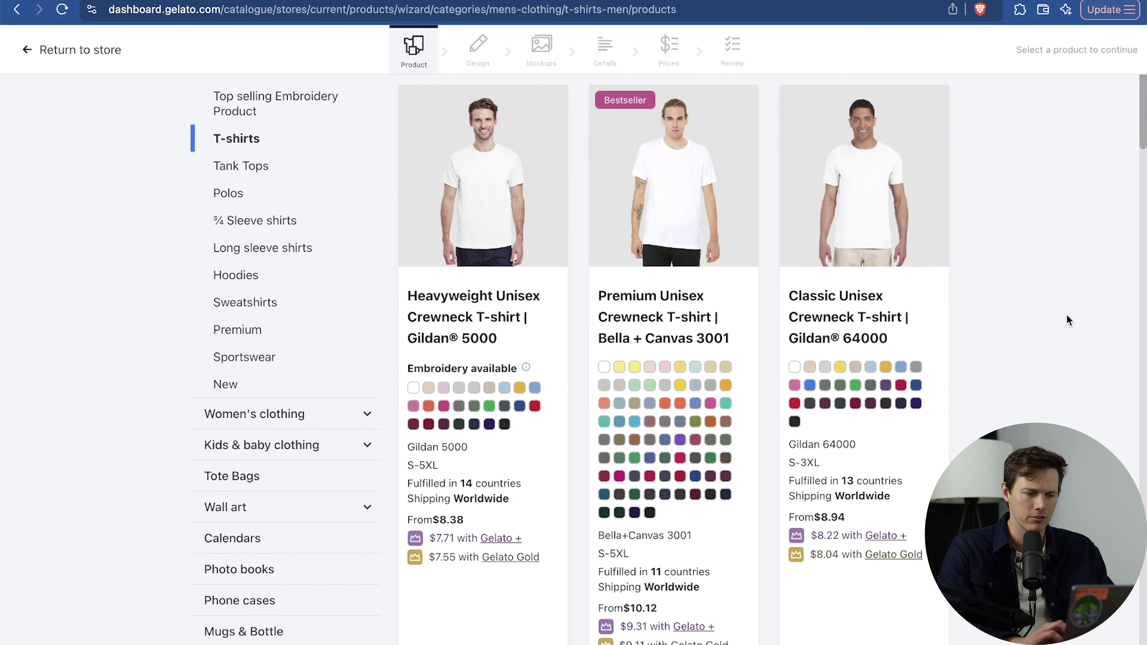
pyautogui.click(447, 334)
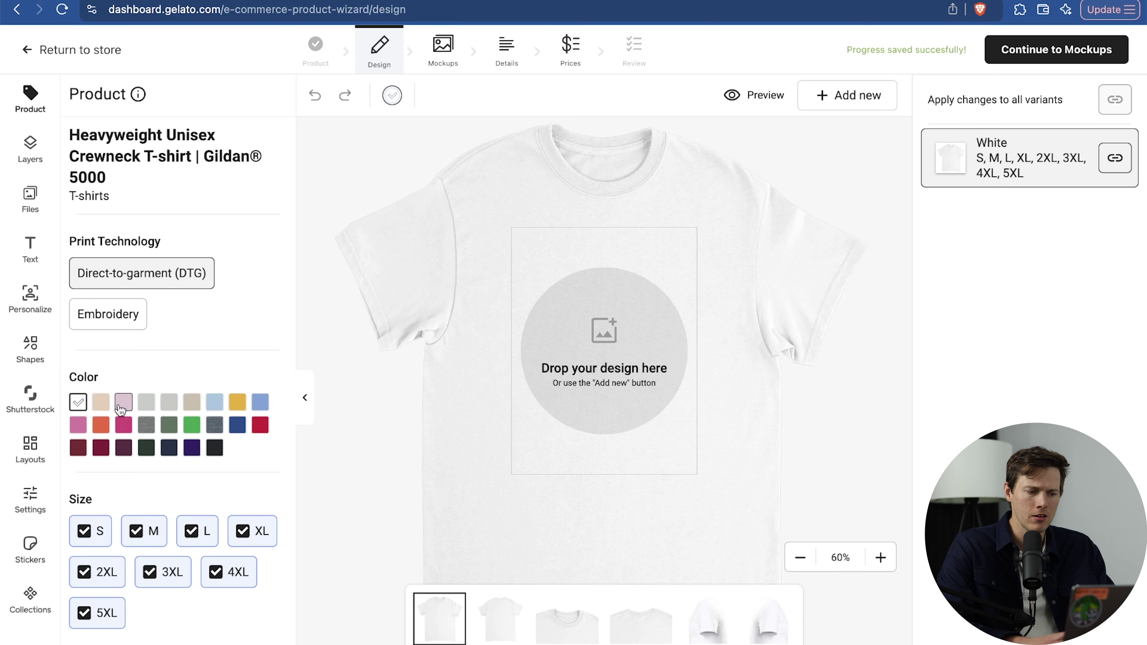
# Add Sport Grey and Light Blue colour variants, removing then re-adding sizes 4XL and 5XL.
pyautogui.click(142, 406)
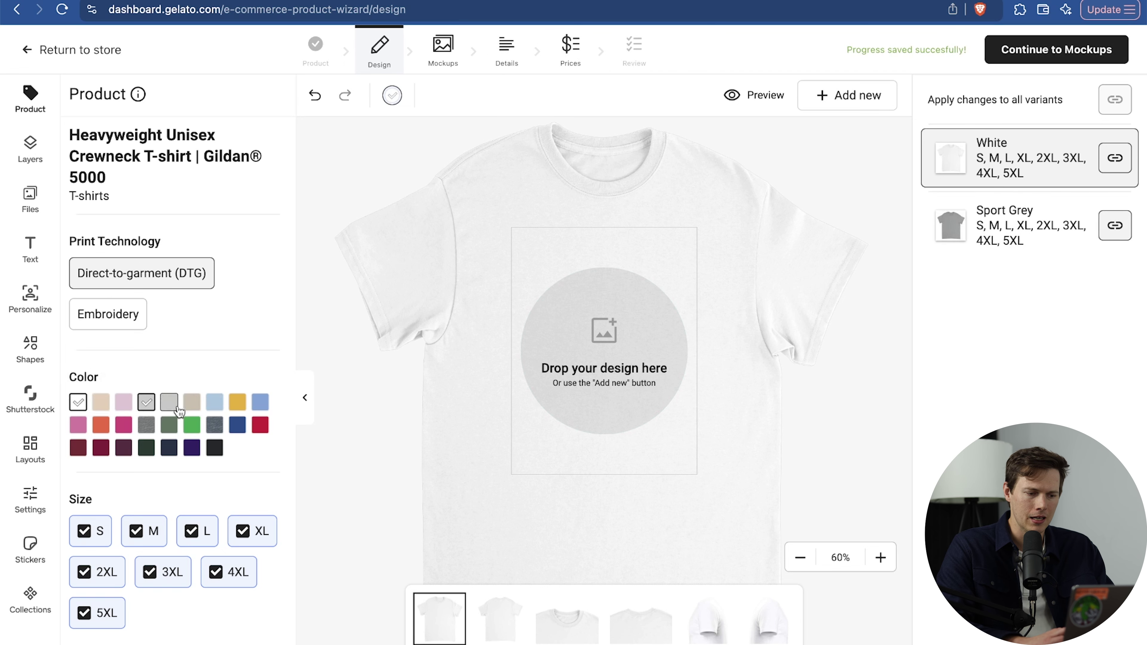
pyautogui.click(216, 404)
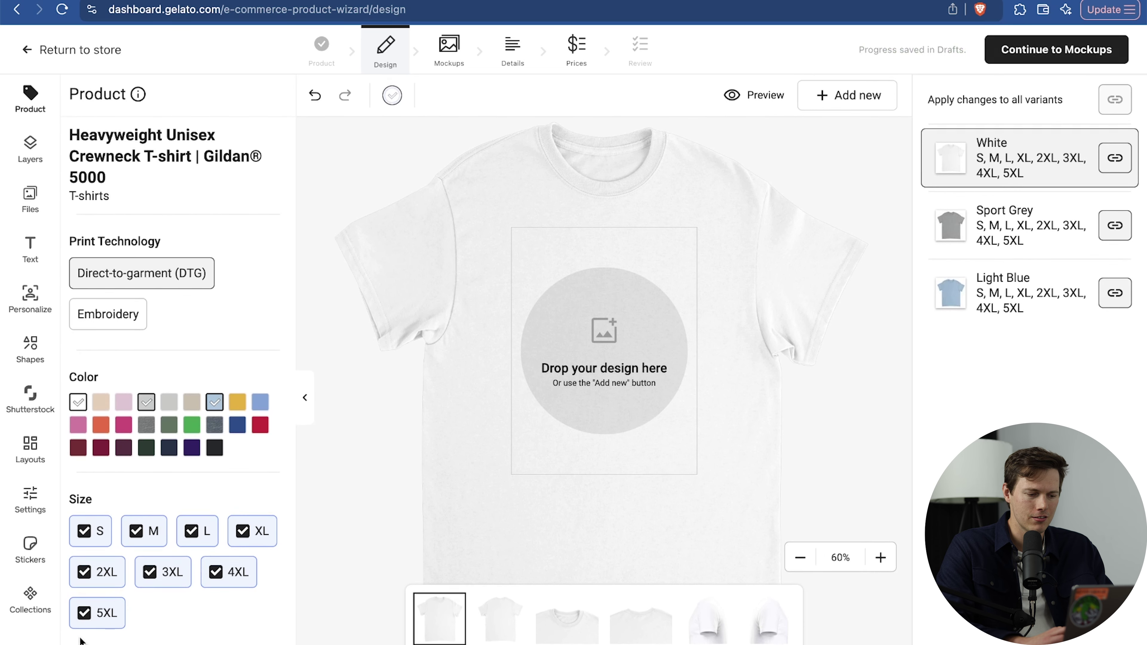
pyautogui.click(105, 612)
pyautogui.click(229, 584)
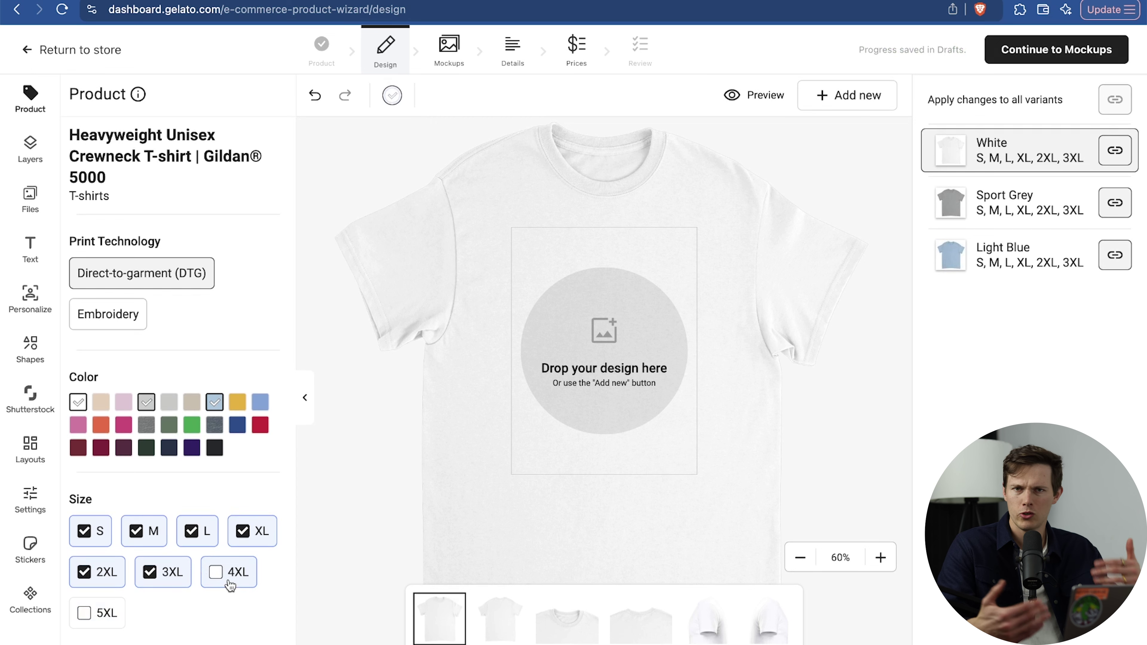
pyautogui.click(229, 583)
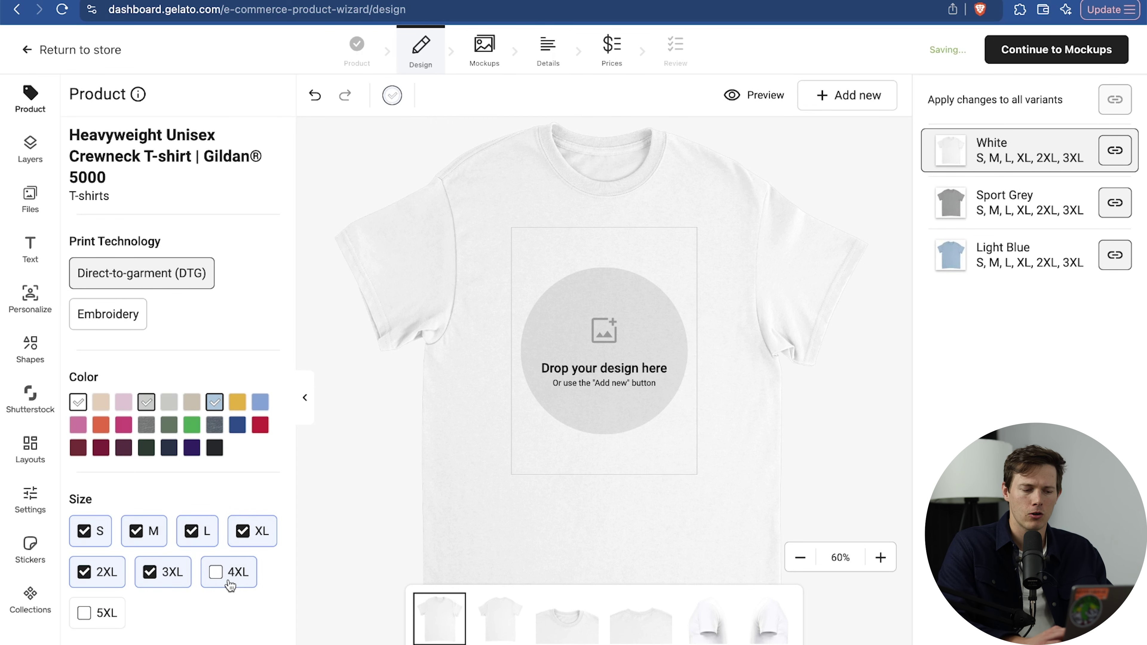
pyautogui.click(84, 607)
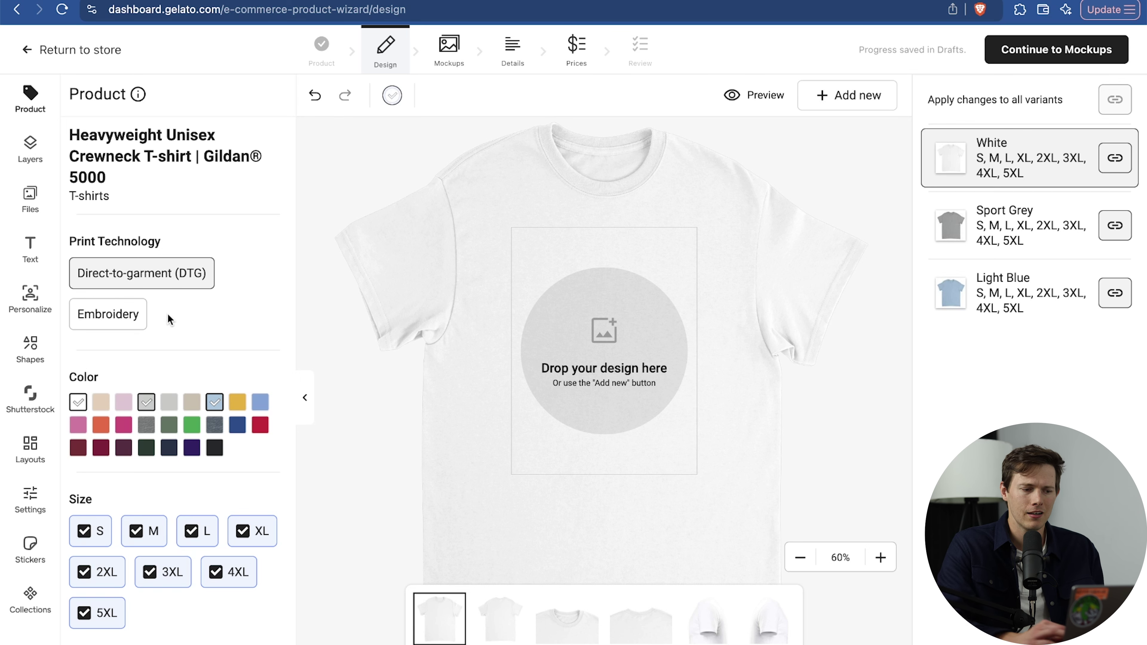
# Try Embroidery, return to direct-to-garment printing, and show the uploaded files.
pyautogui.click(123, 324)
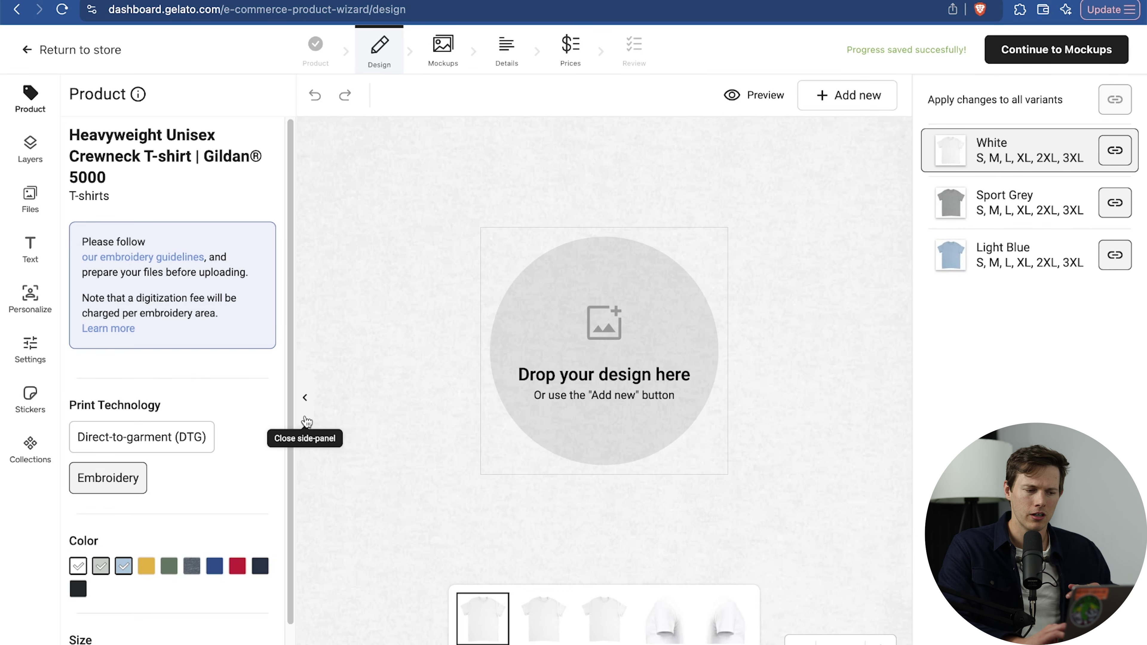
pyautogui.click(179, 438)
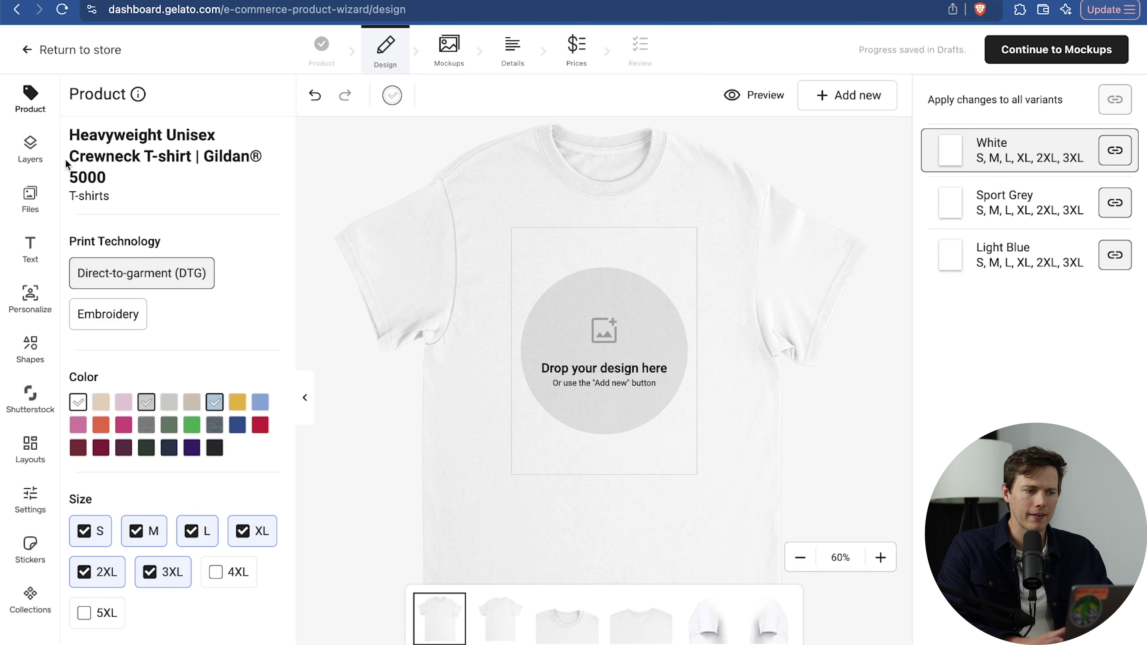
pyautogui.click(37, 147)
pyautogui.click(39, 194)
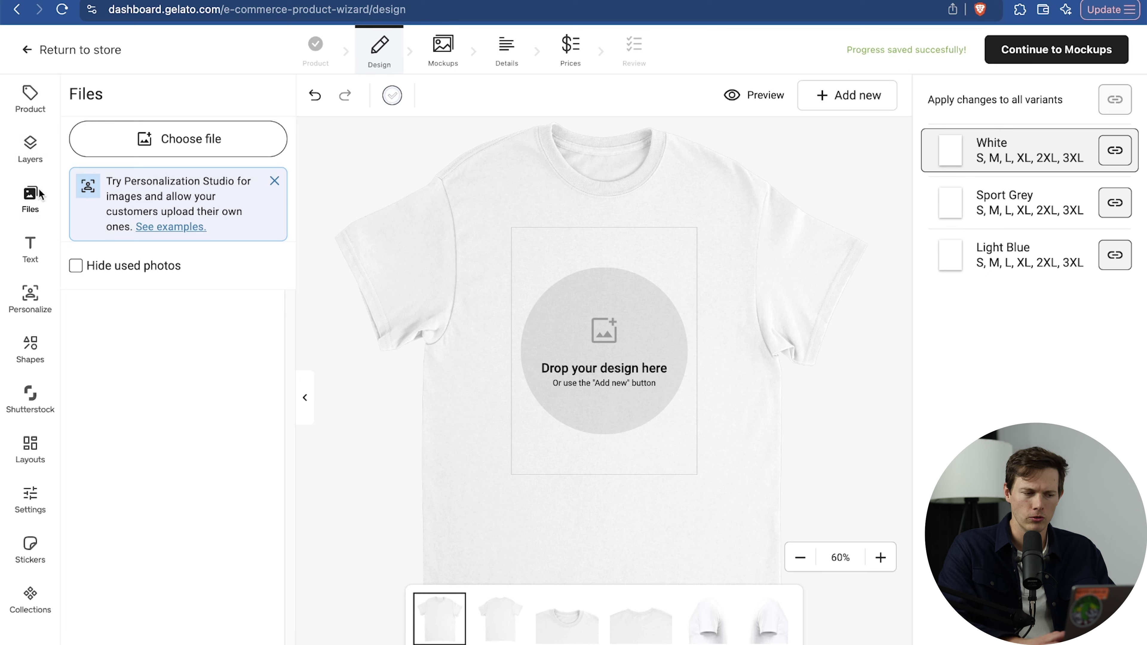
# Browse the Text, Layers, Shapes and Shutterstock panels before returning to uploaded Files.
pyautogui.click(33, 245)
pyautogui.click(38, 151)
pyautogui.click(185, 150)
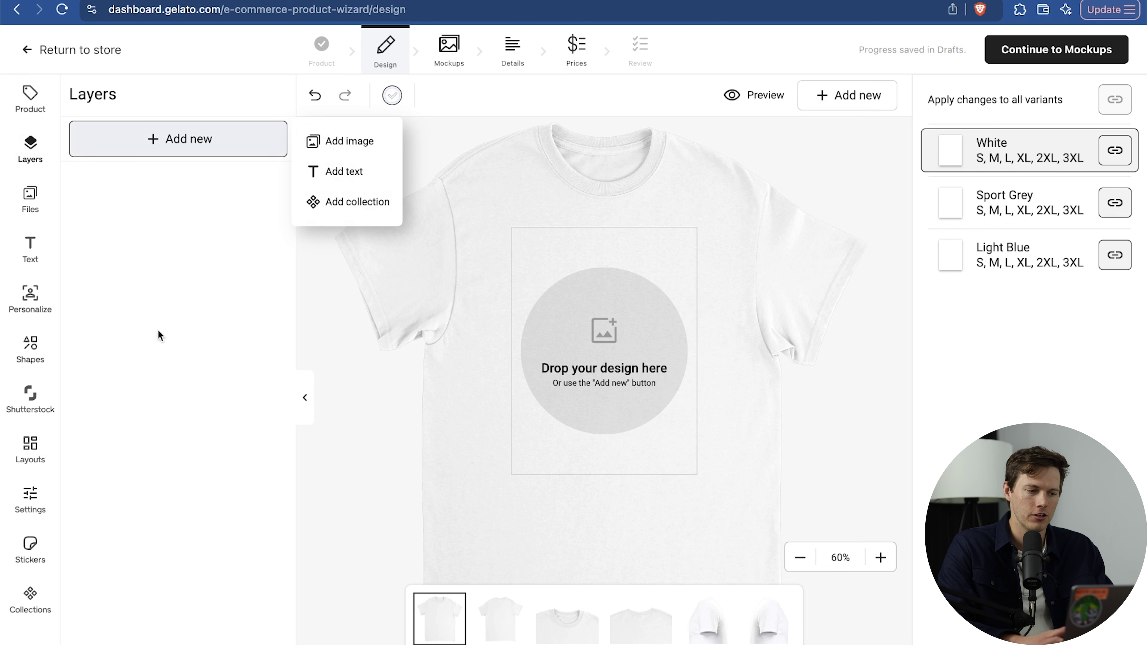
pyautogui.click(124, 329)
pyautogui.click(39, 347)
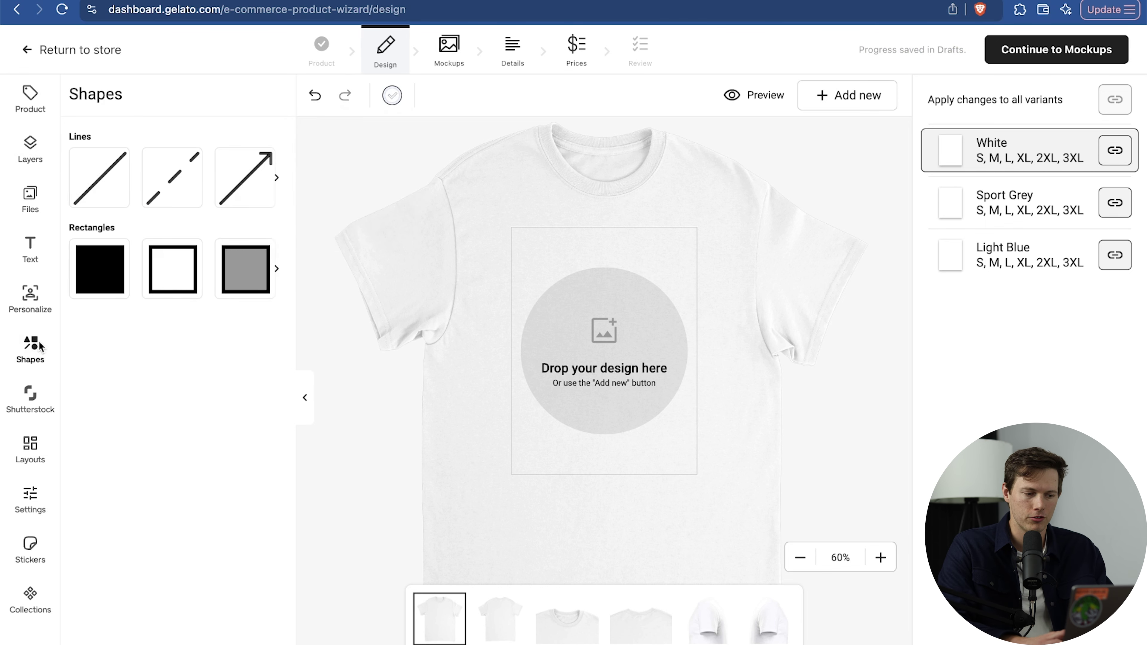
pyautogui.click(36, 414)
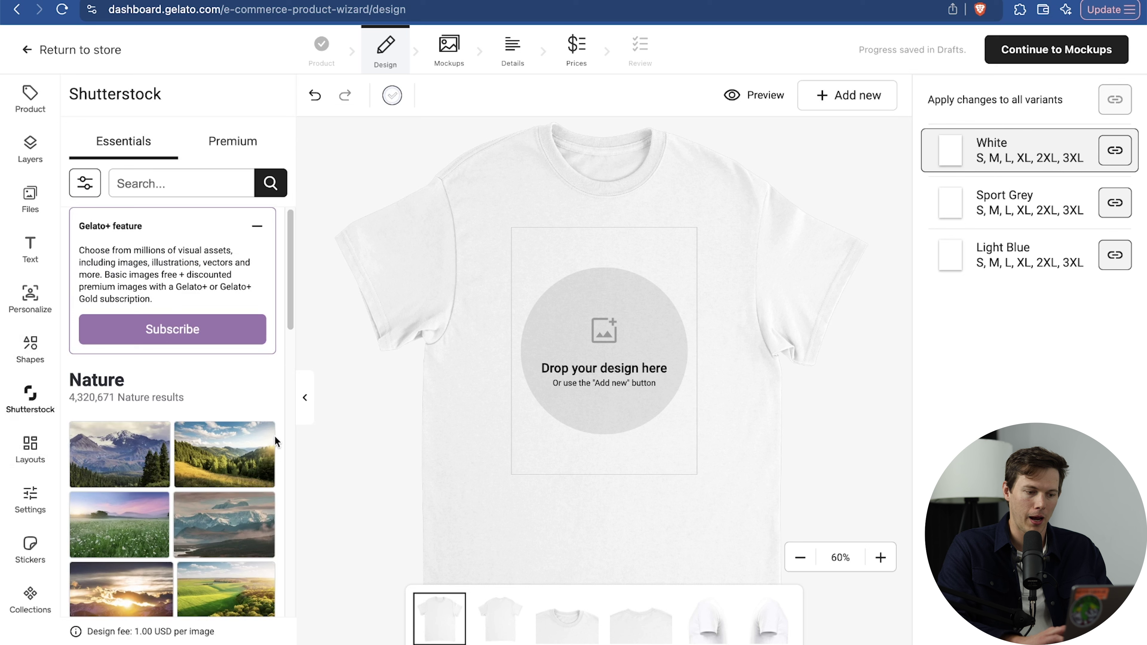
pyautogui.click(225, 441)
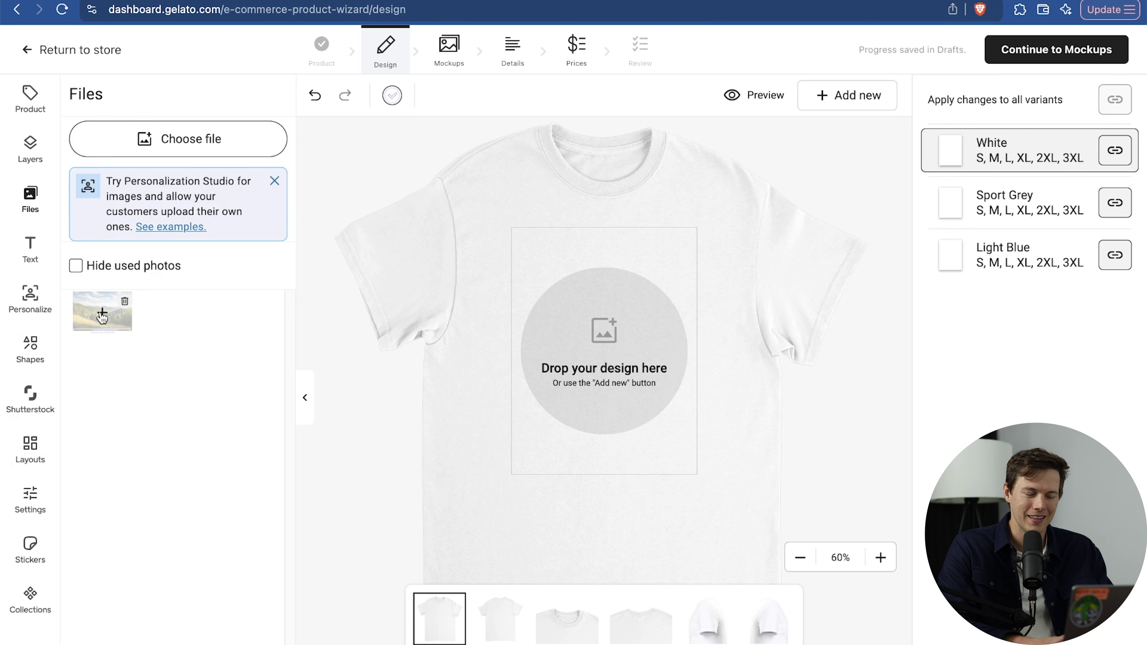
# Place the green-hills image on the T-shirt, then undo it.
pyautogui.moveTo(104, 312); pyautogui.dragTo(592, 310)
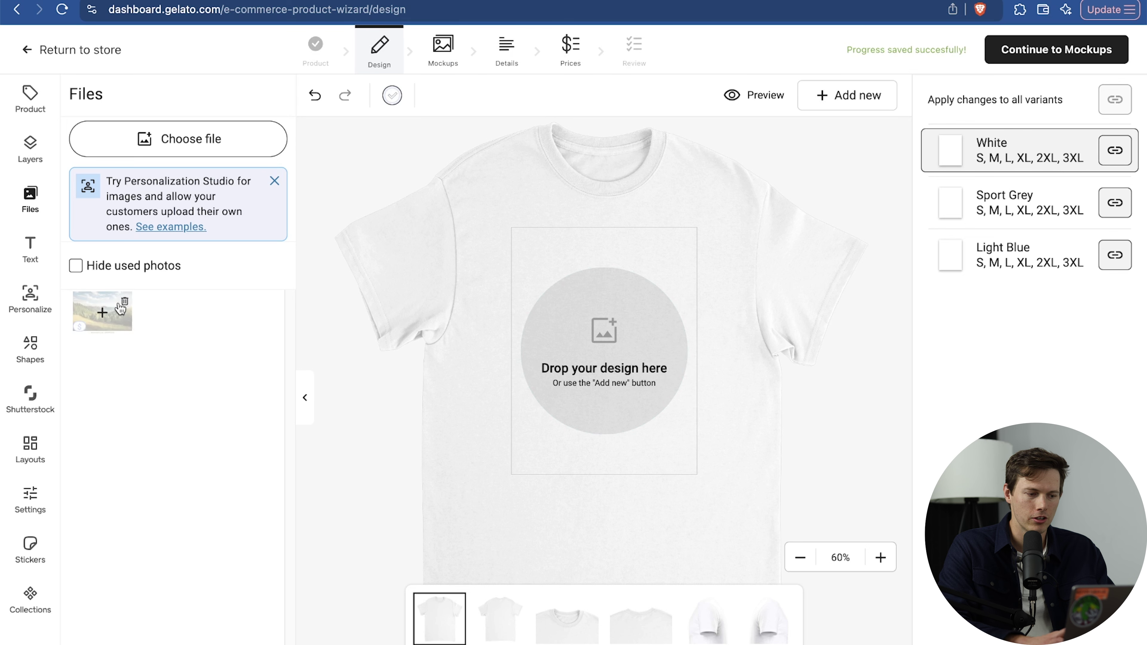
pyautogui.click(102, 311)
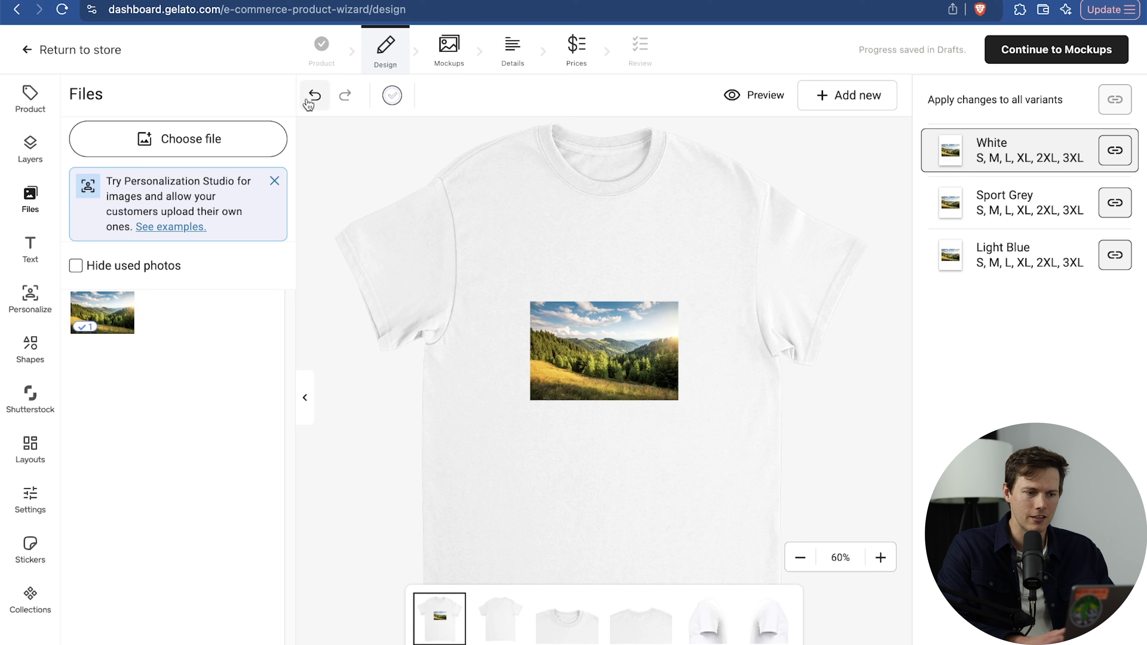
pyautogui.click(318, 99)
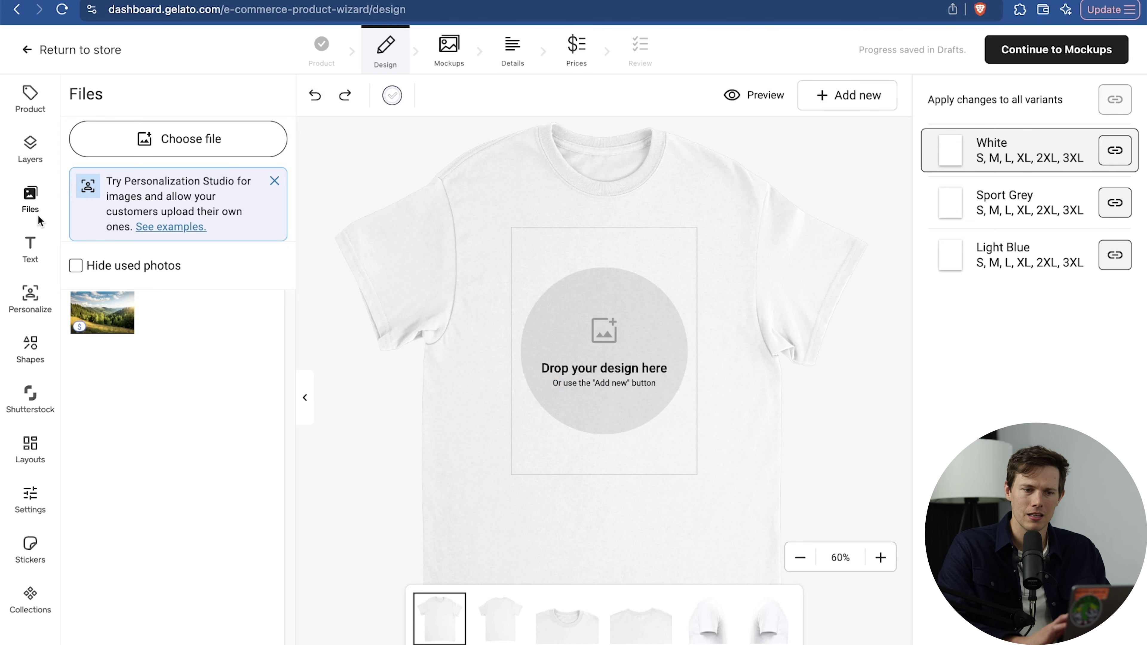
# Go to canva.com in a new tab and search for 'tshirt' designs.
pyautogui.press('super+t')
pyautogui.write('canva.com')
pyautogui.press('Return')
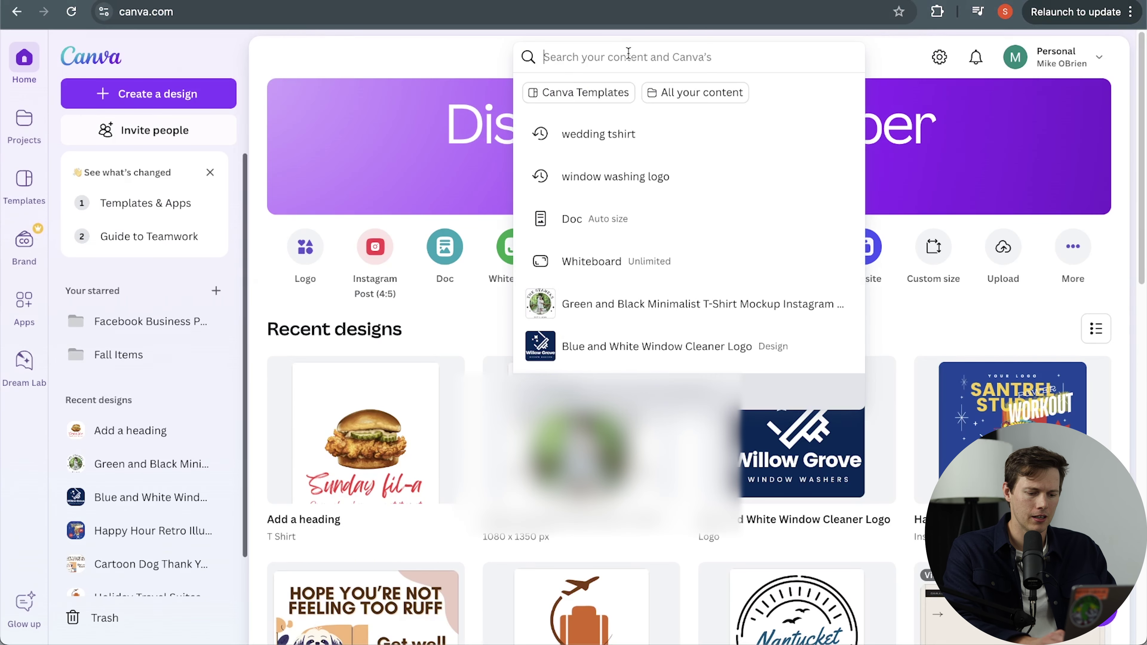
pyautogui.write('tshirt')
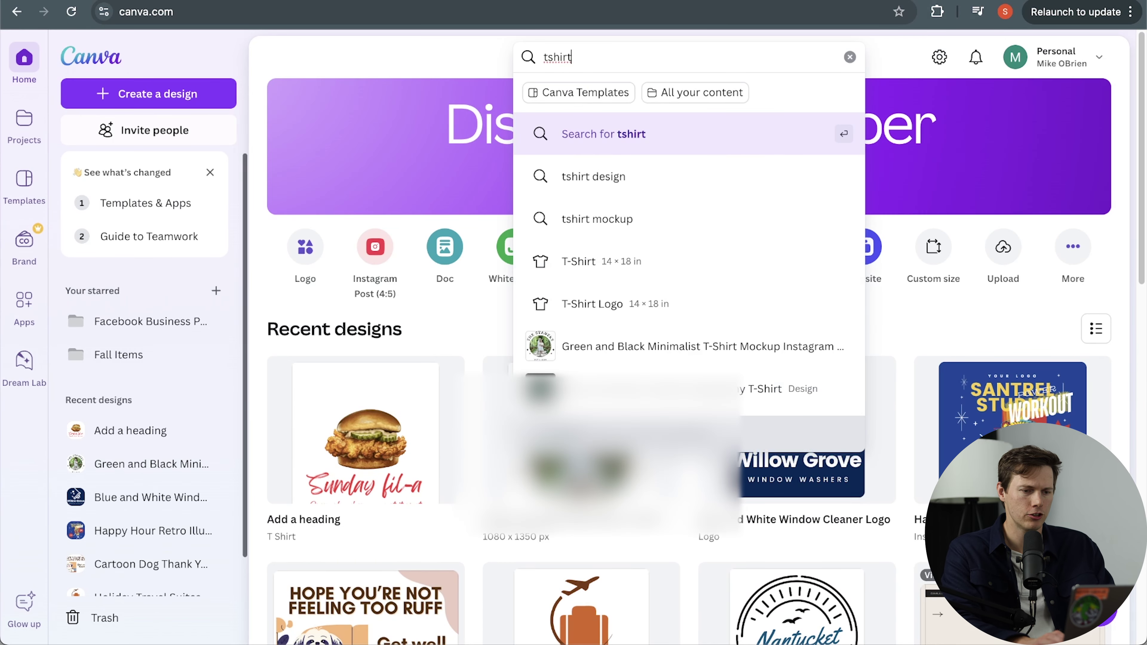
pyautogui.click(654, 181)
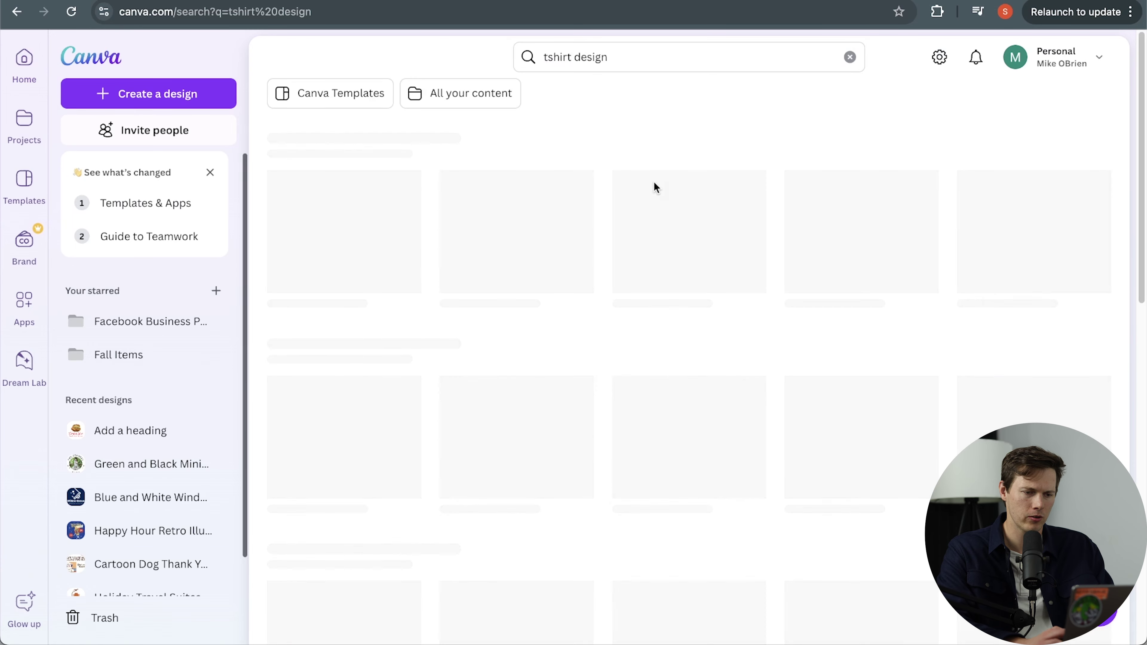
# Open the Summer Holiday T-shirt template for editing.
pyautogui.scroll(-9, 746, 143)
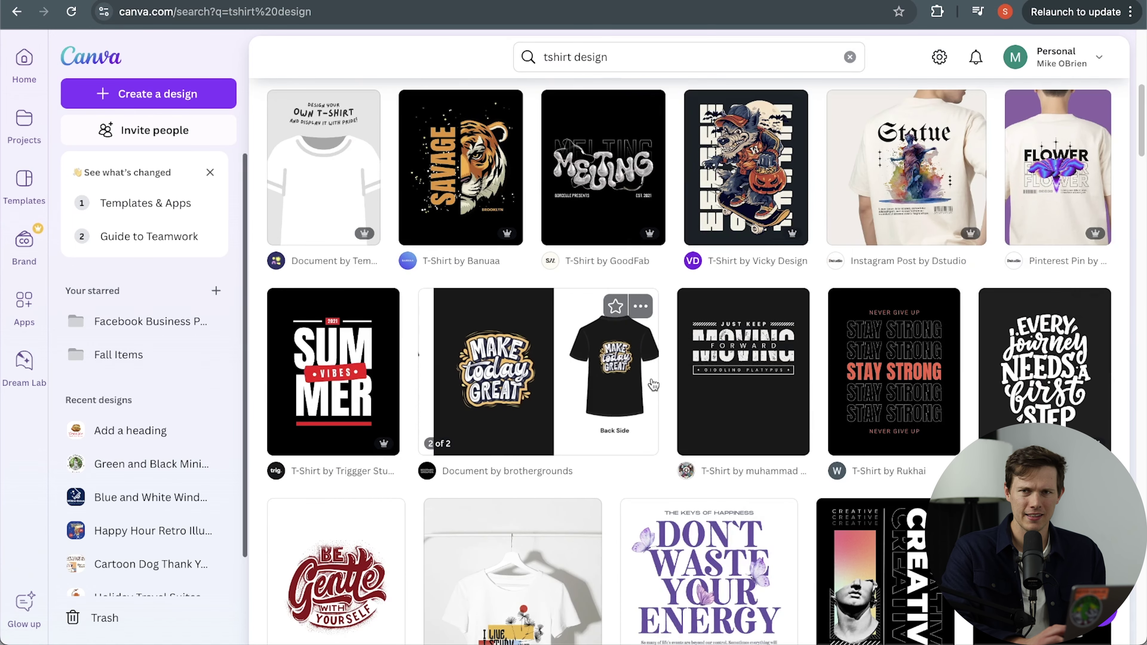
pyautogui.scroll(-10, 653, 384)
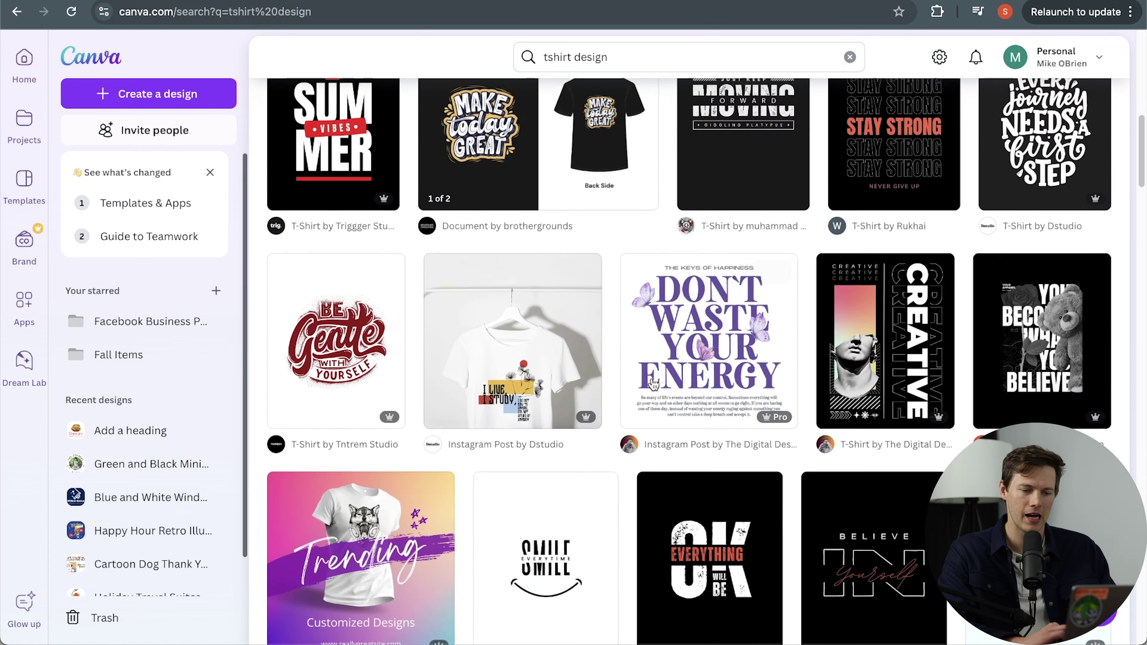
pyautogui.scroll(-5, 653, 384)
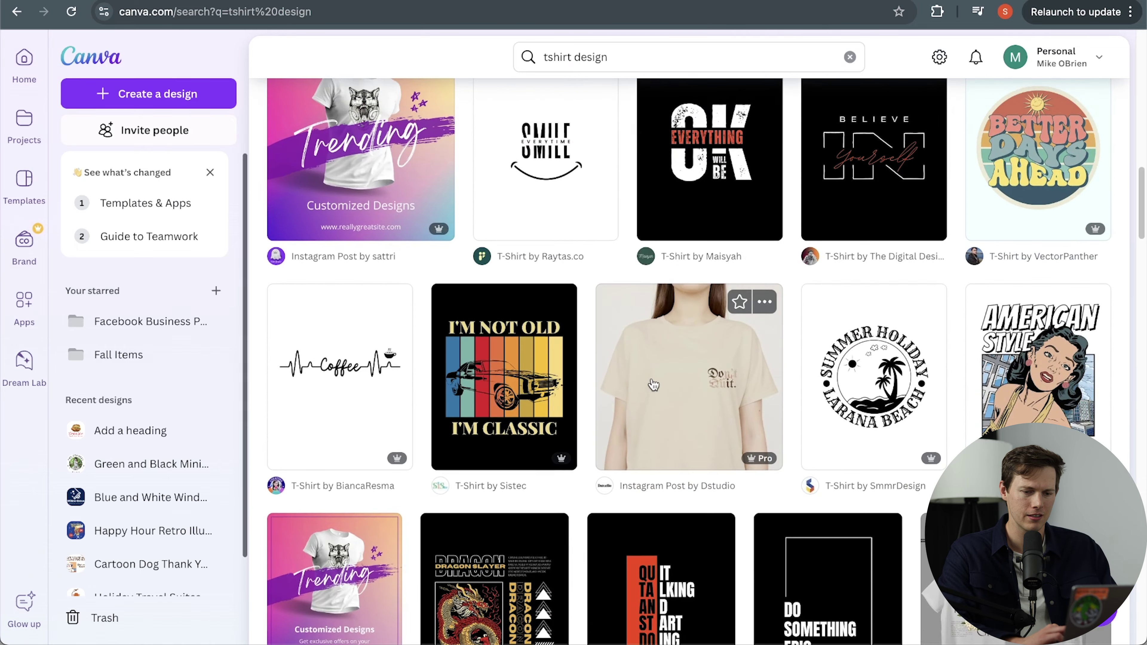
pyautogui.click(878, 429)
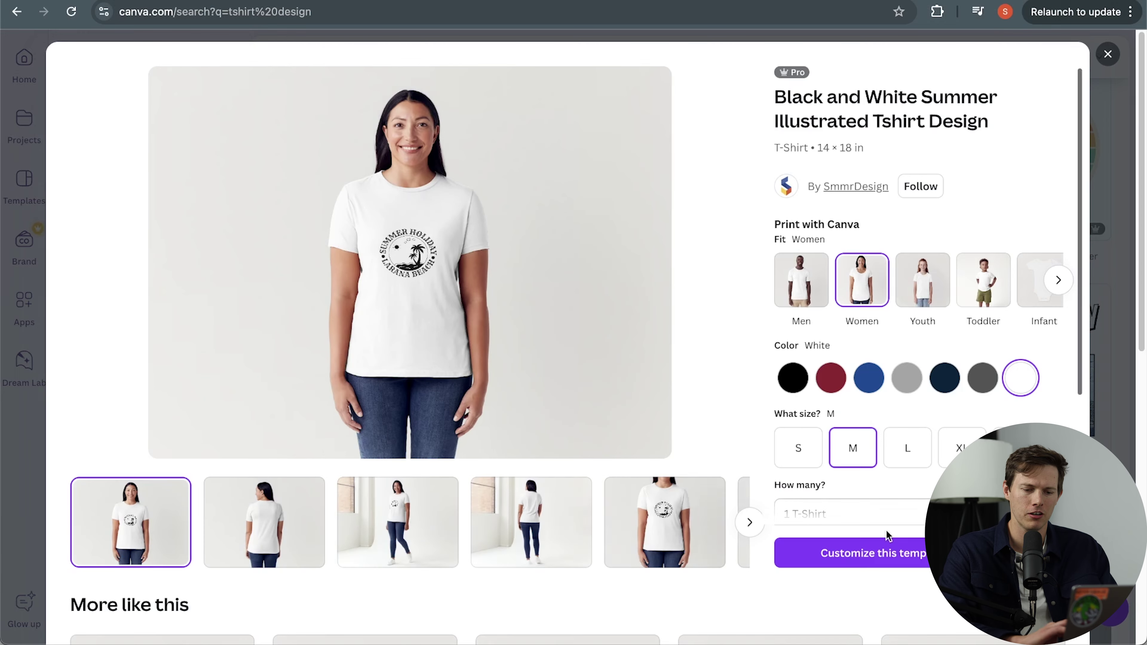
pyautogui.click(886, 551)
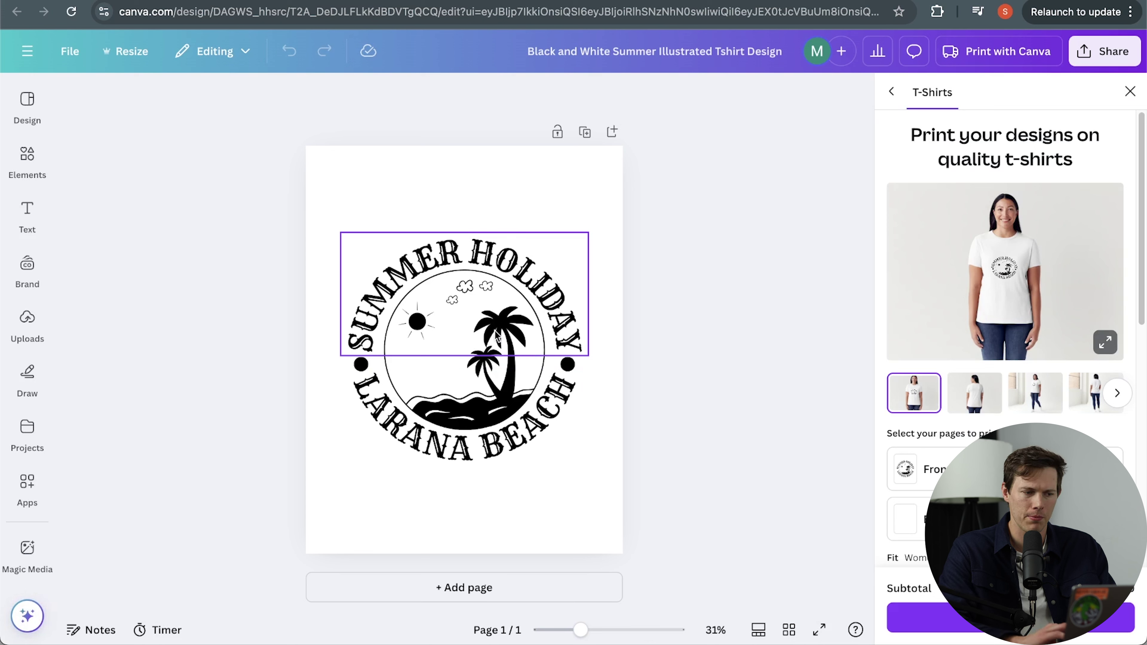
# Add a hamburger element, shrink it onto the badge, delete it, then select the texts.
pyautogui.click(38, 103)
pyautogui.click(35, 145)
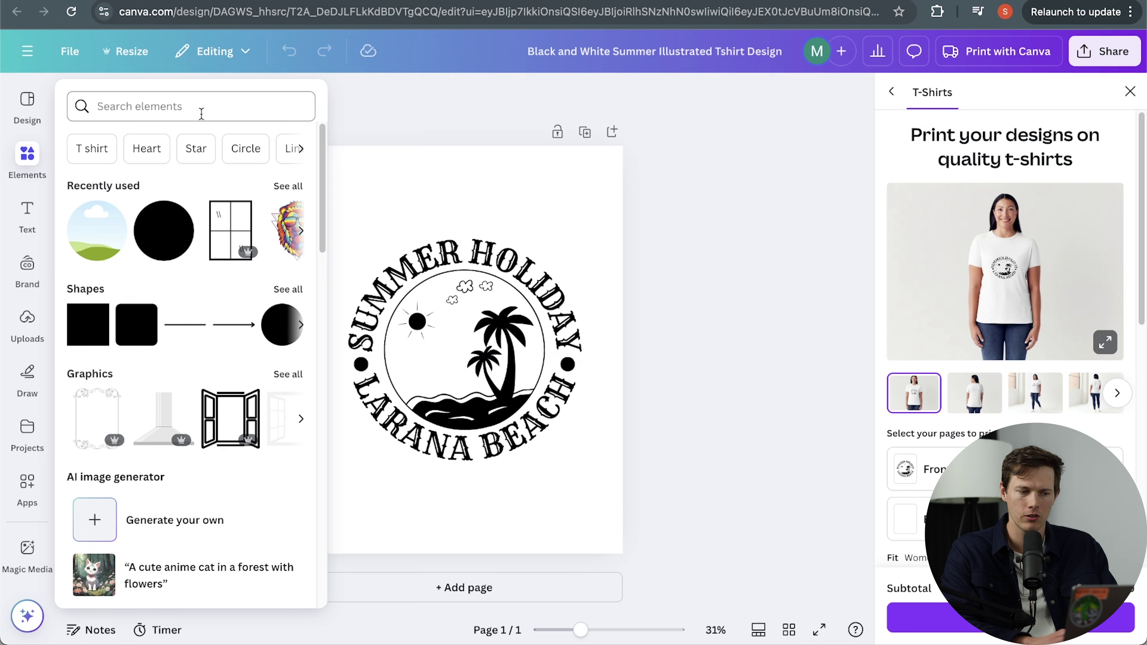
pyautogui.click(194, 106)
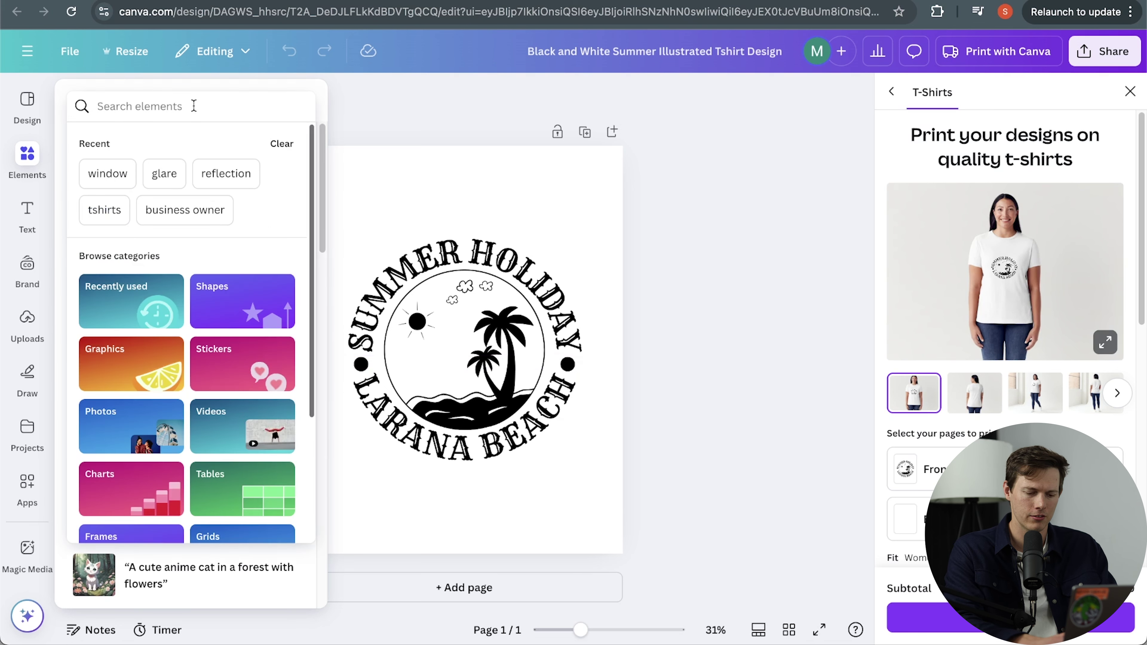
pyautogui.write('hambu')
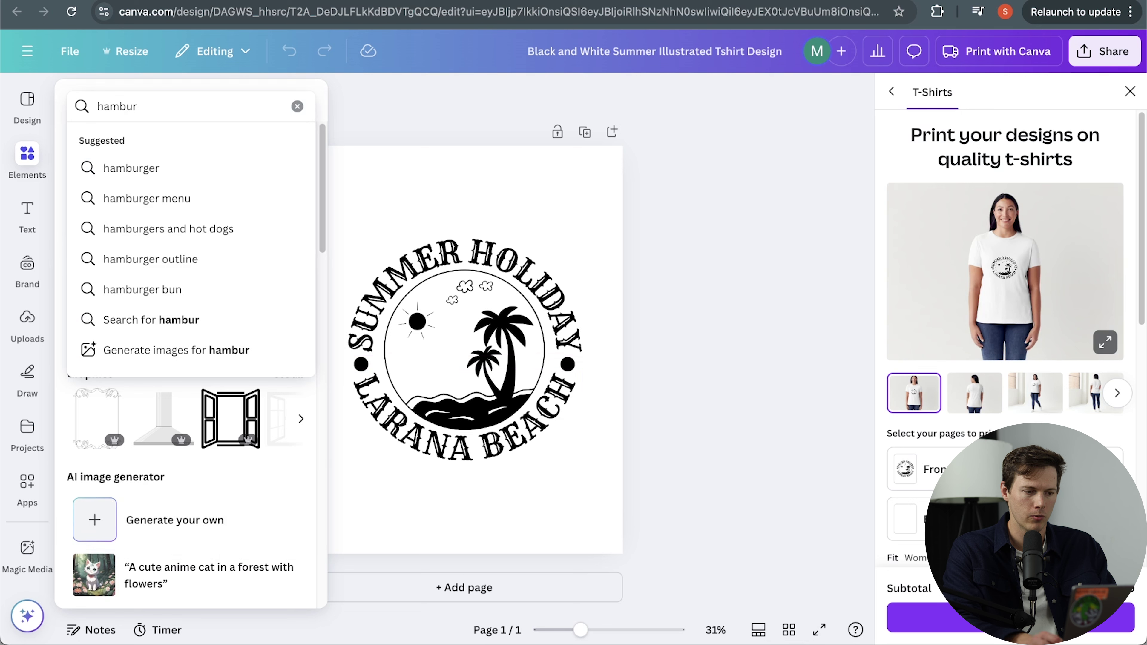
pyautogui.write('r')
pyautogui.click(131, 168)
pyautogui.moveTo(93, 266); pyautogui.dragTo(397, 235)
pyautogui.moveTo(469, 294); pyautogui.dragTo(511, 345)
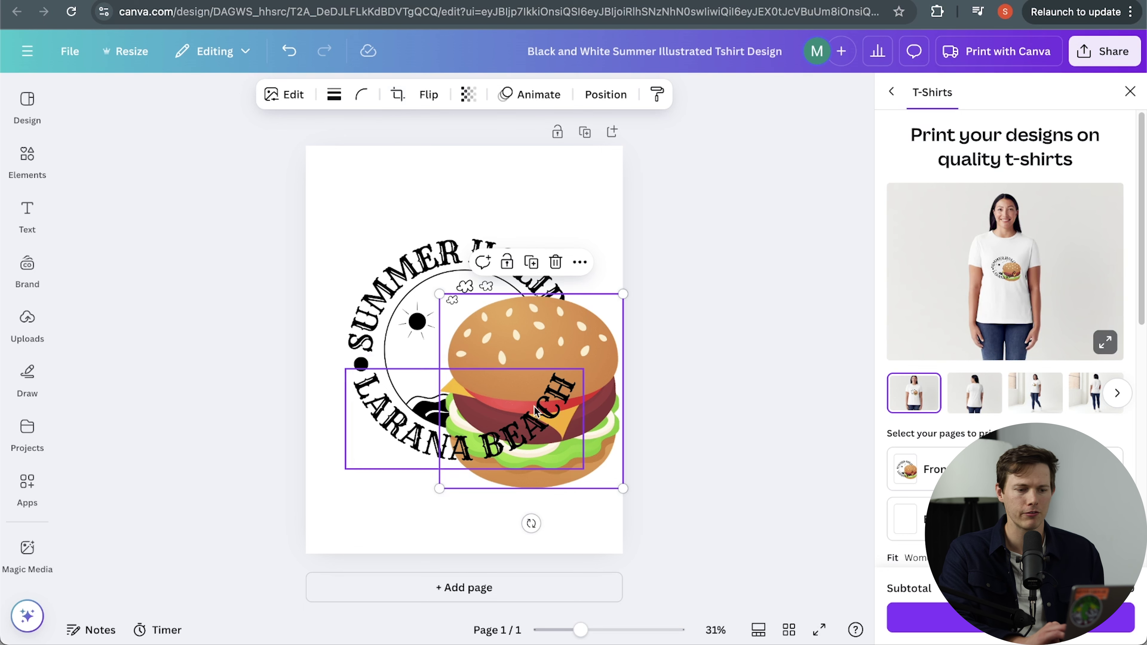
pyautogui.press('Delete')
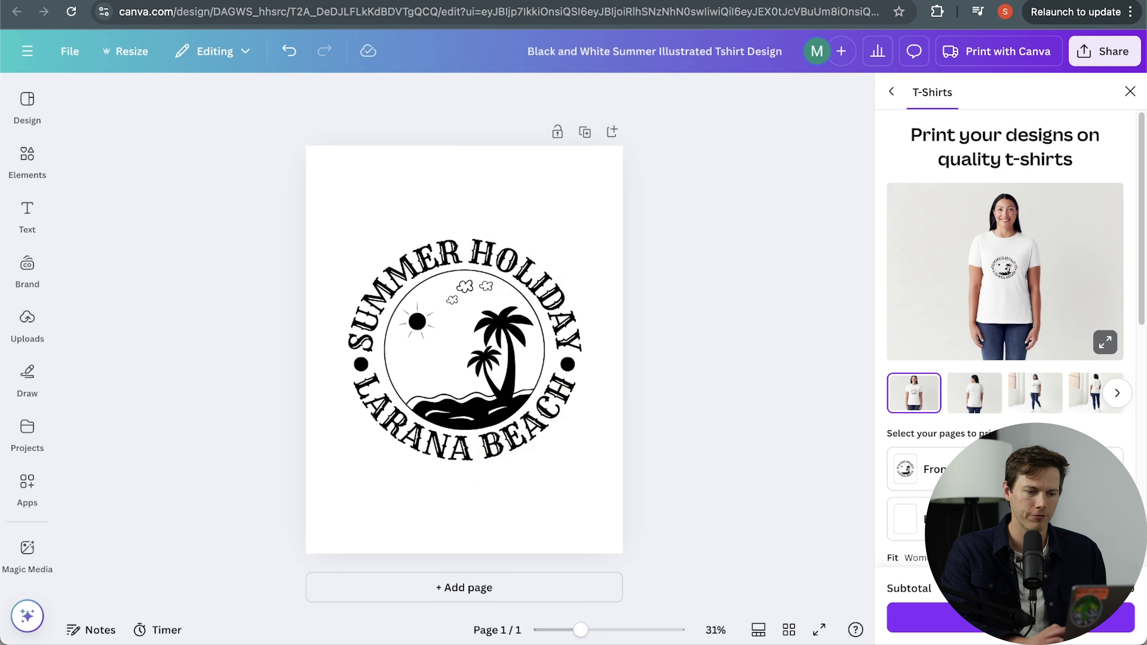
pyautogui.click(463, 293)
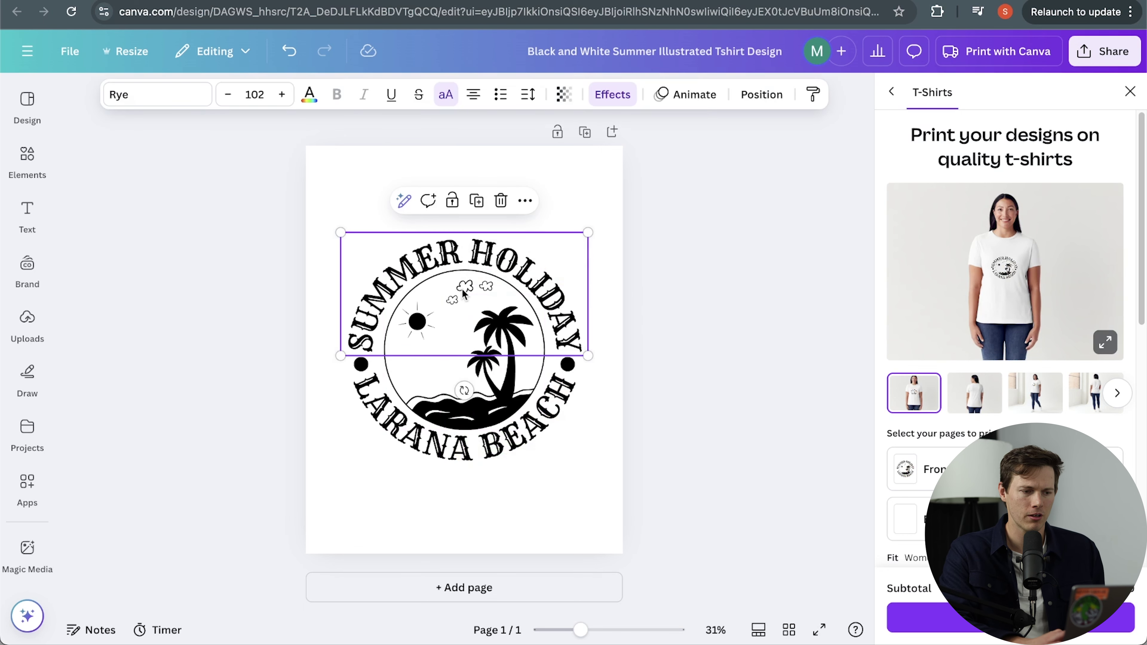
pyautogui.click(480, 396)
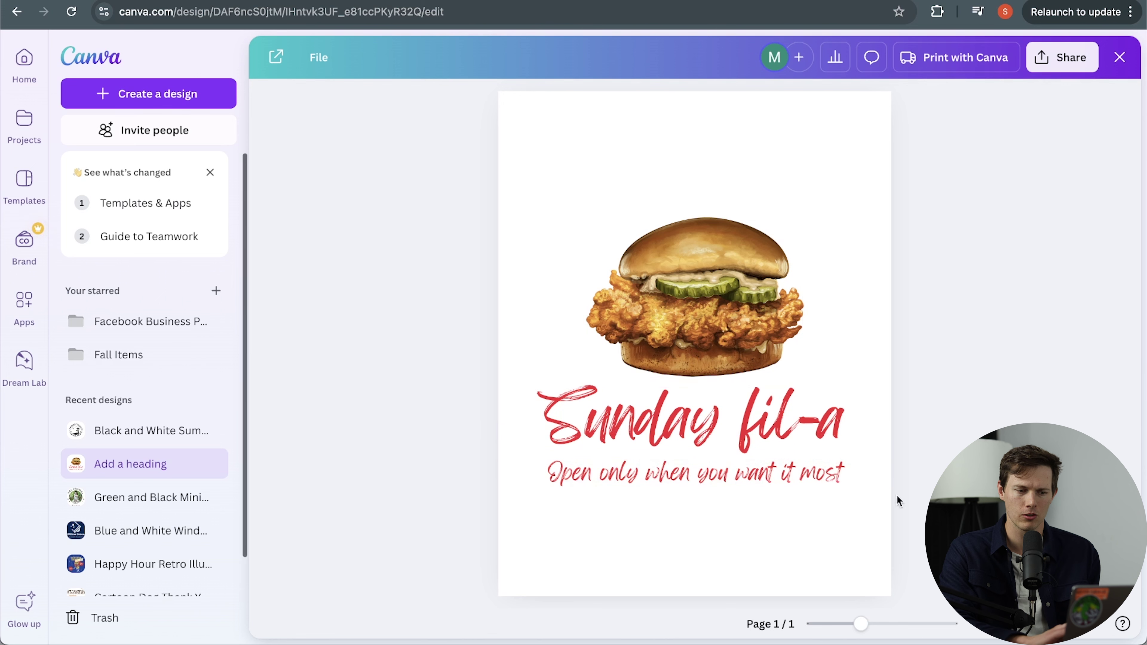
# Download the Sunday fil-a design as a PNG with transparent background.
pyautogui.click(1071, 69)
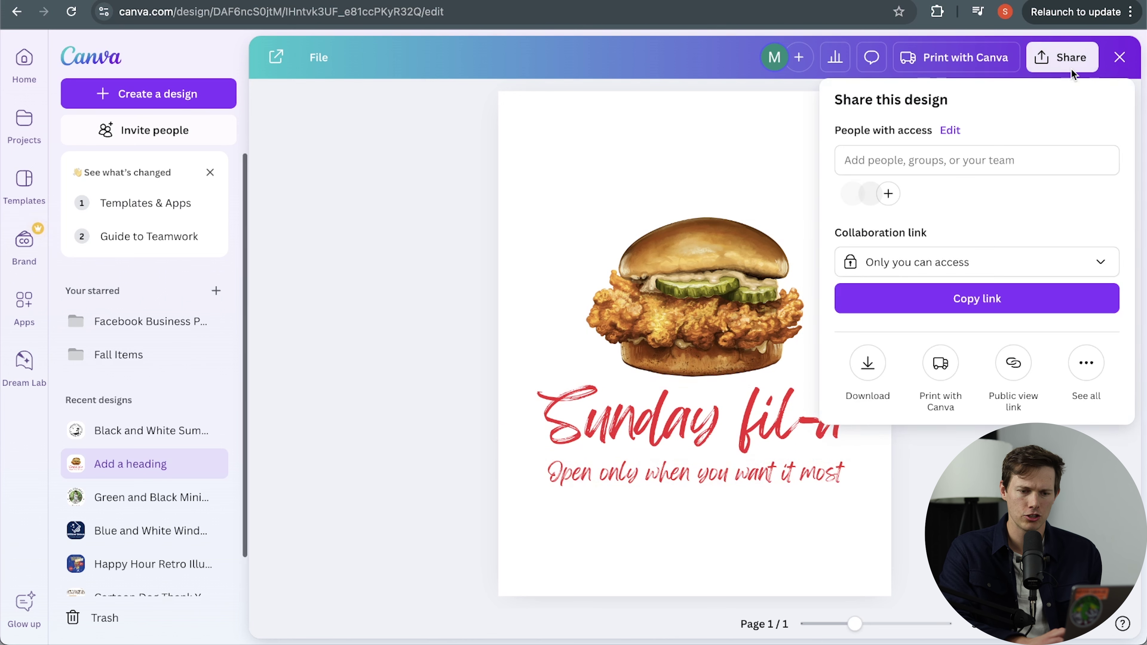
pyautogui.click(867, 367)
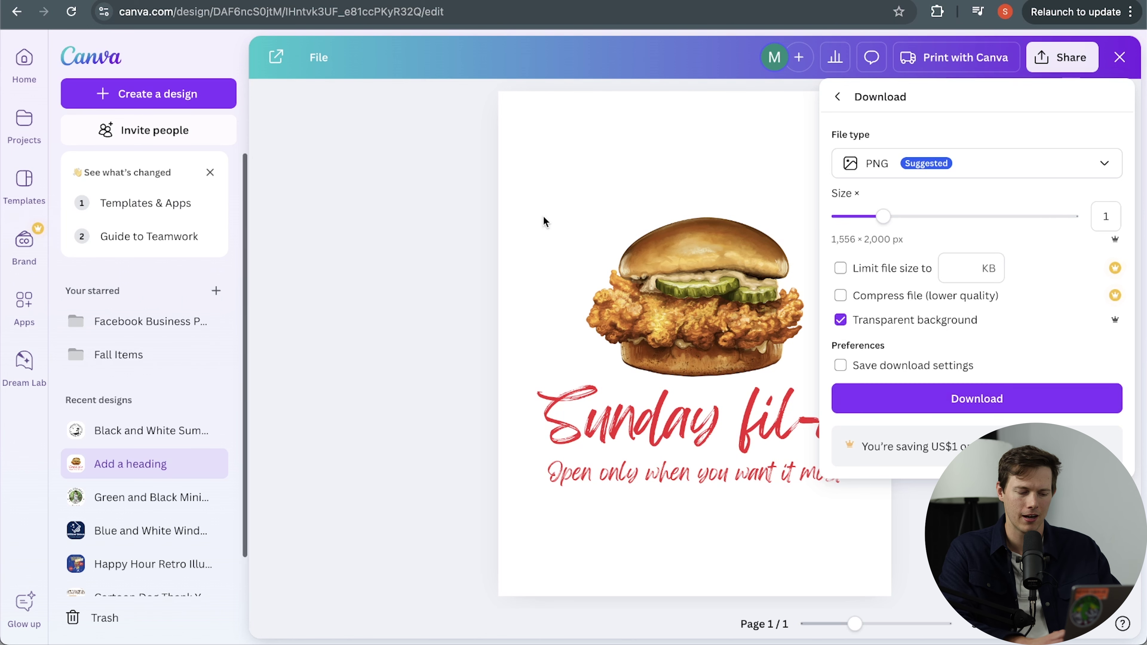
pyautogui.click(391, 217)
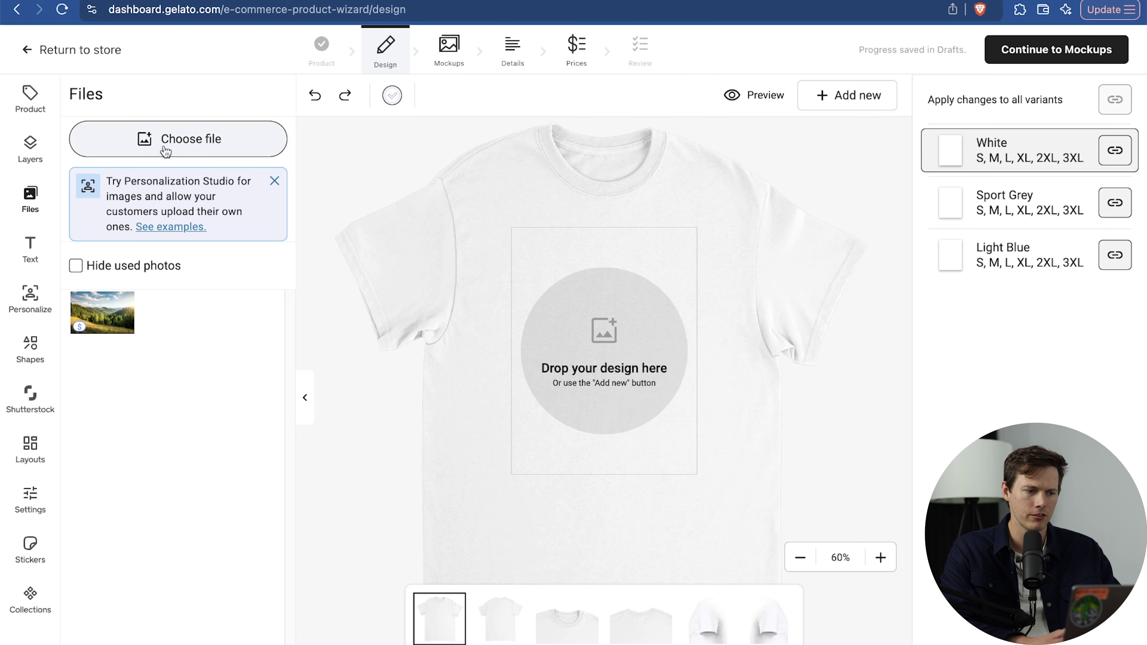
# Upload the Sunday fil-a burger PNG from the computer and place it enlarged on the t-shirt front.
pyautogui.click(178, 147)
pyautogui.click(441, 402)
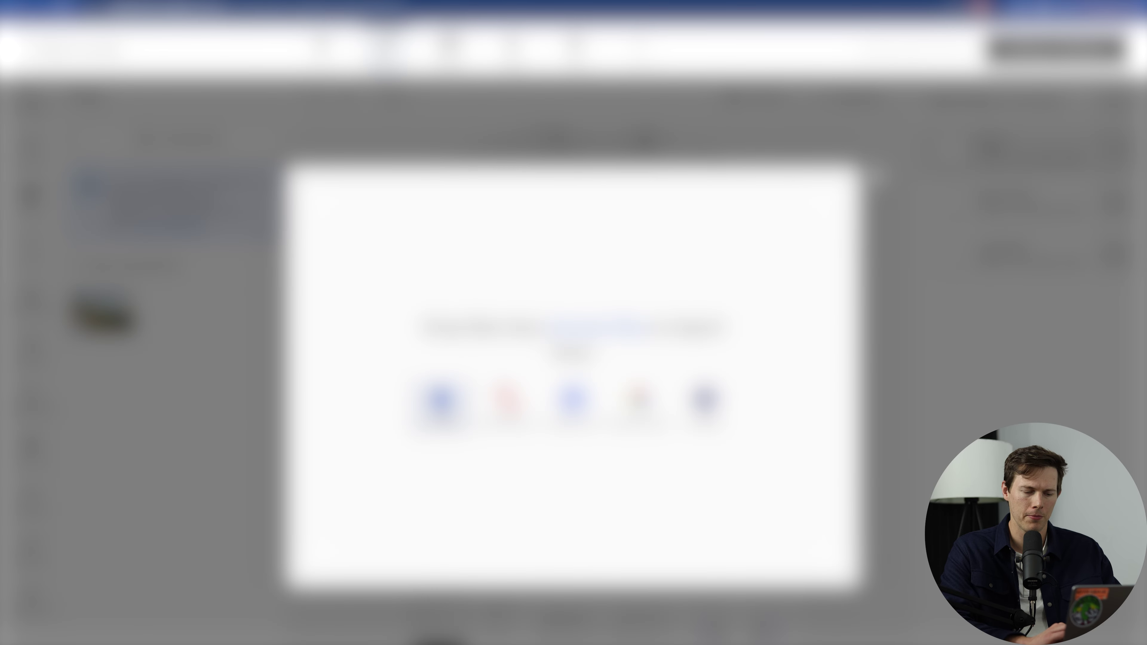
pyautogui.doubleClick(714, 272)
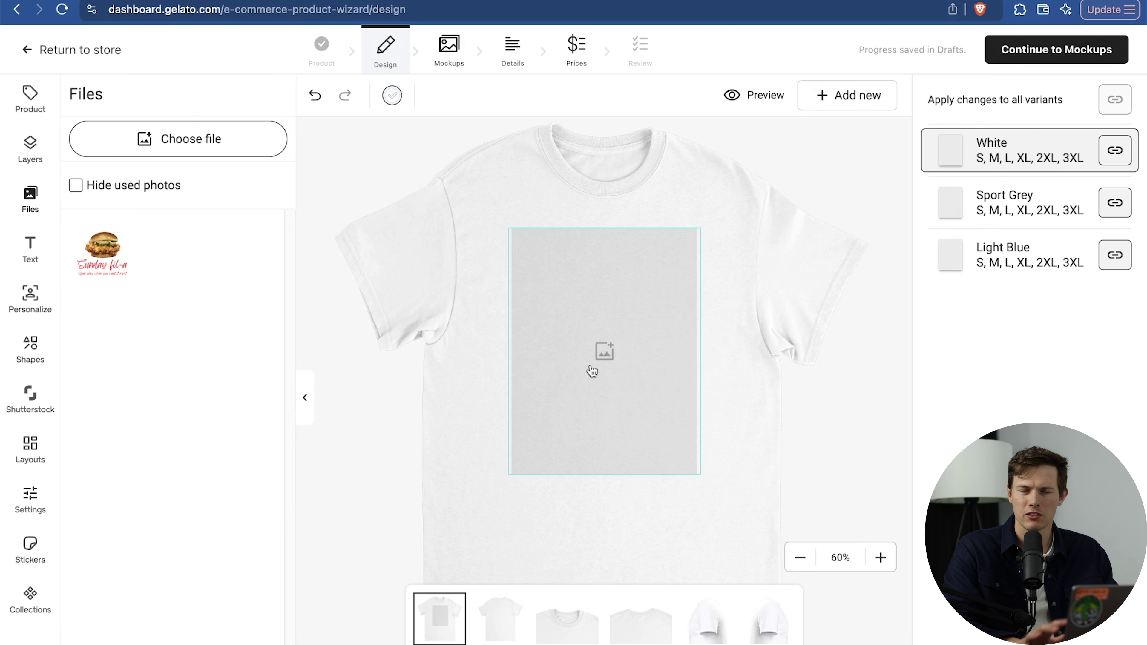
pyautogui.click(103, 253)
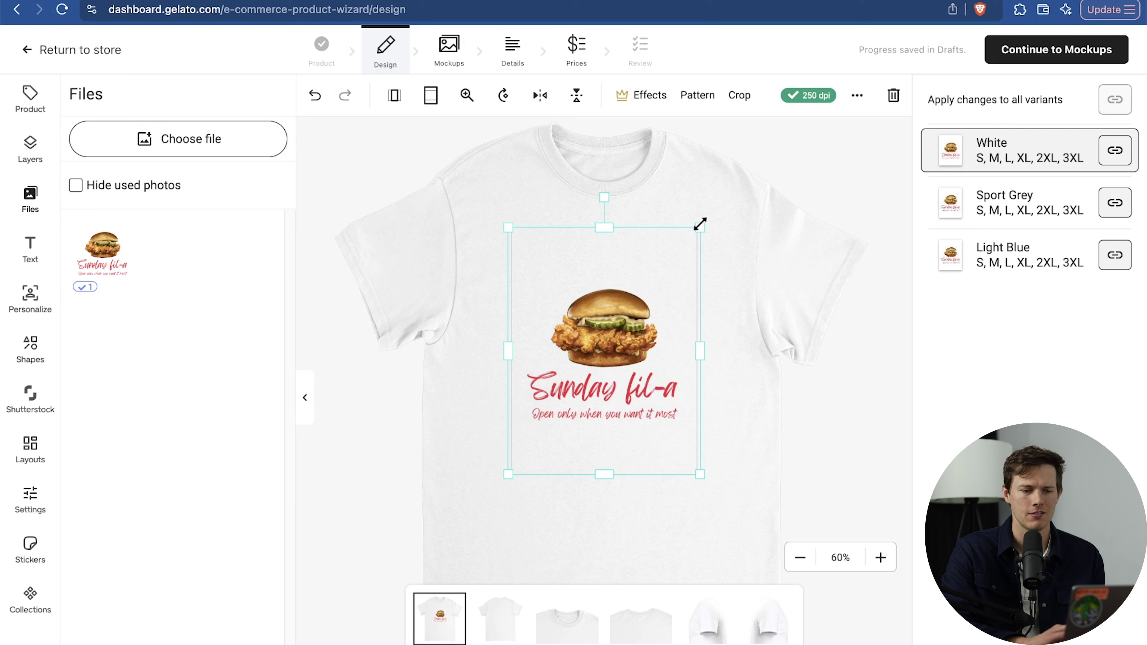
pyautogui.moveTo(701, 223)
pyautogui.mouseDown()
pyautogui.moveTo(729, 202)
pyautogui.moveTo(694, 253)
pyautogui.moveTo(712, 238)
pyautogui.mouseUp()
pyautogui.click(865, 359)
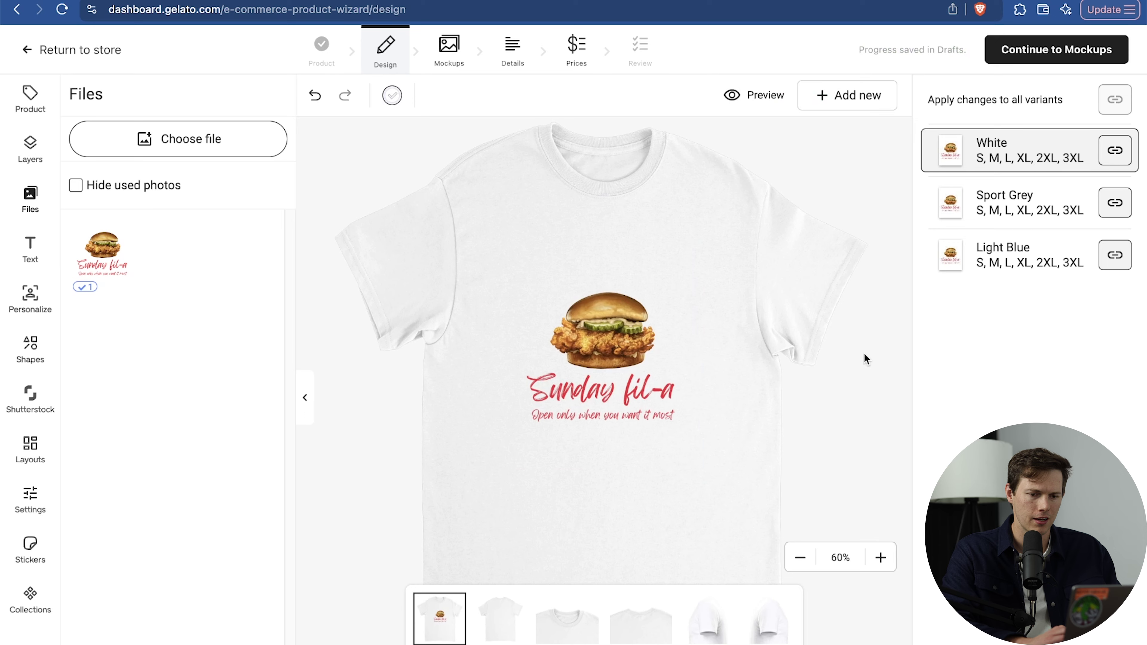
# Go to Mockups and scroll through the generated t-shirt mockups and variant images.
pyautogui.click(1059, 57)
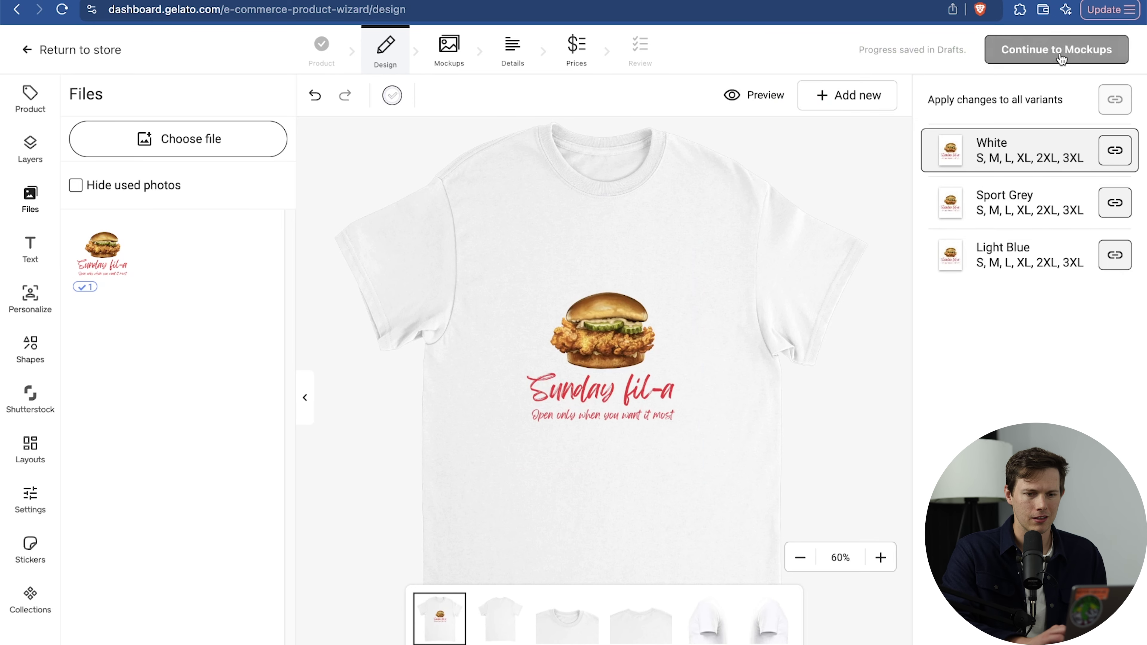
pyautogui.scroll(-3, 596, 210)
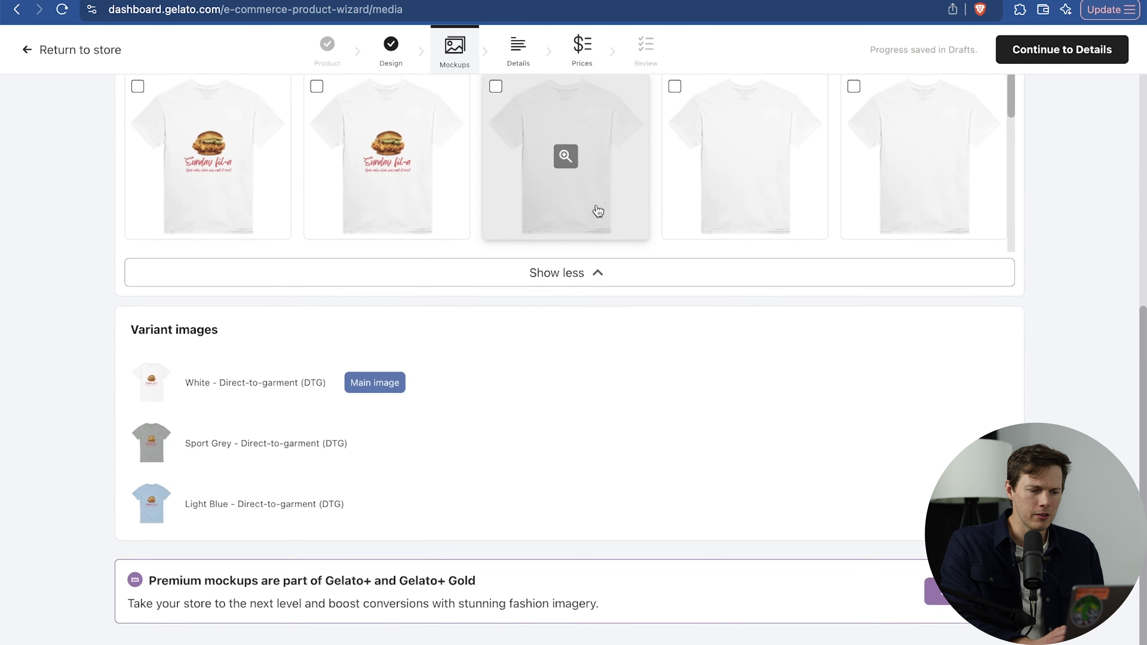
pyautogui.scroll(3, 598, 211)
pyautogui.scroll(5, 598, 210)
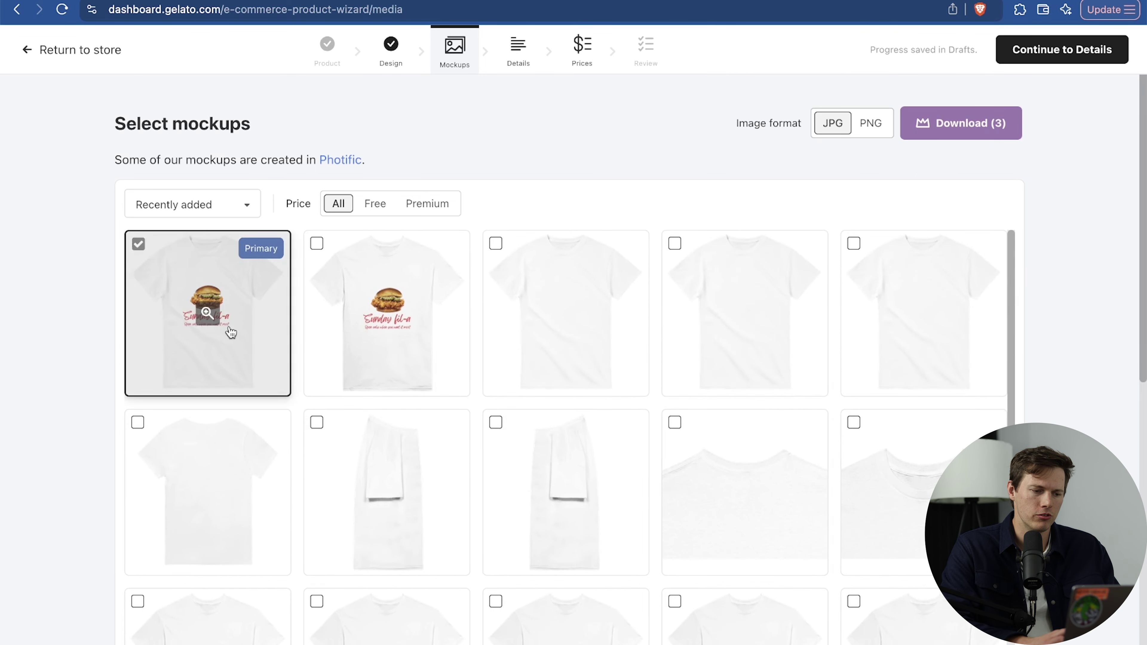
pyautogui.scroll(-4, 706, 474)
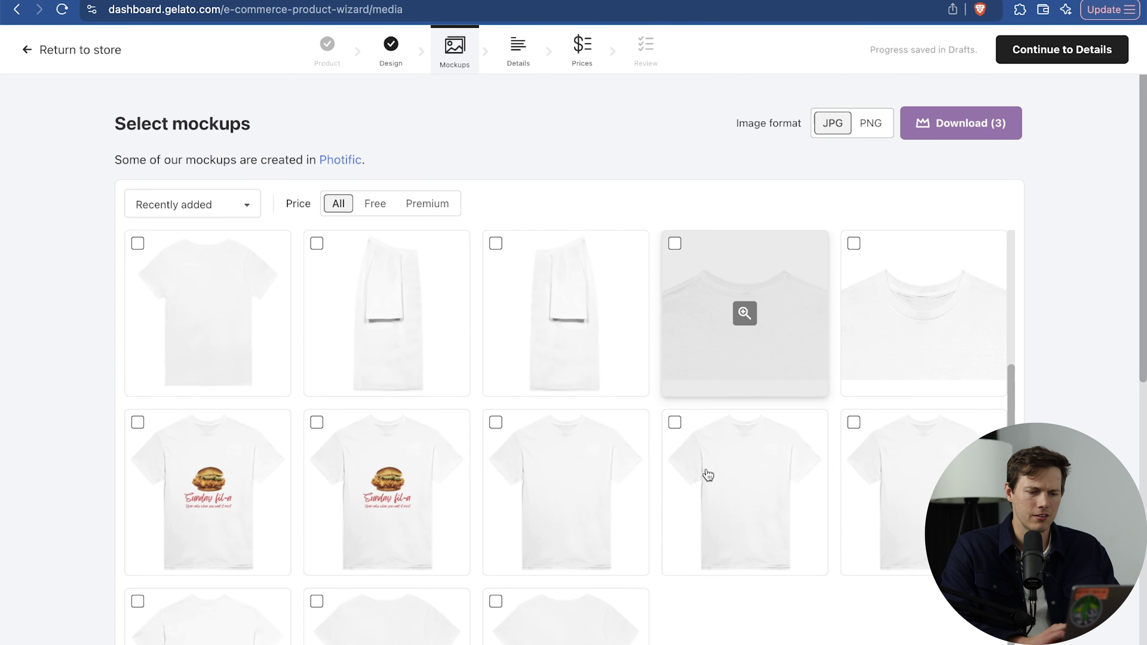
pyautogui.scroll(-8, 730, 515)
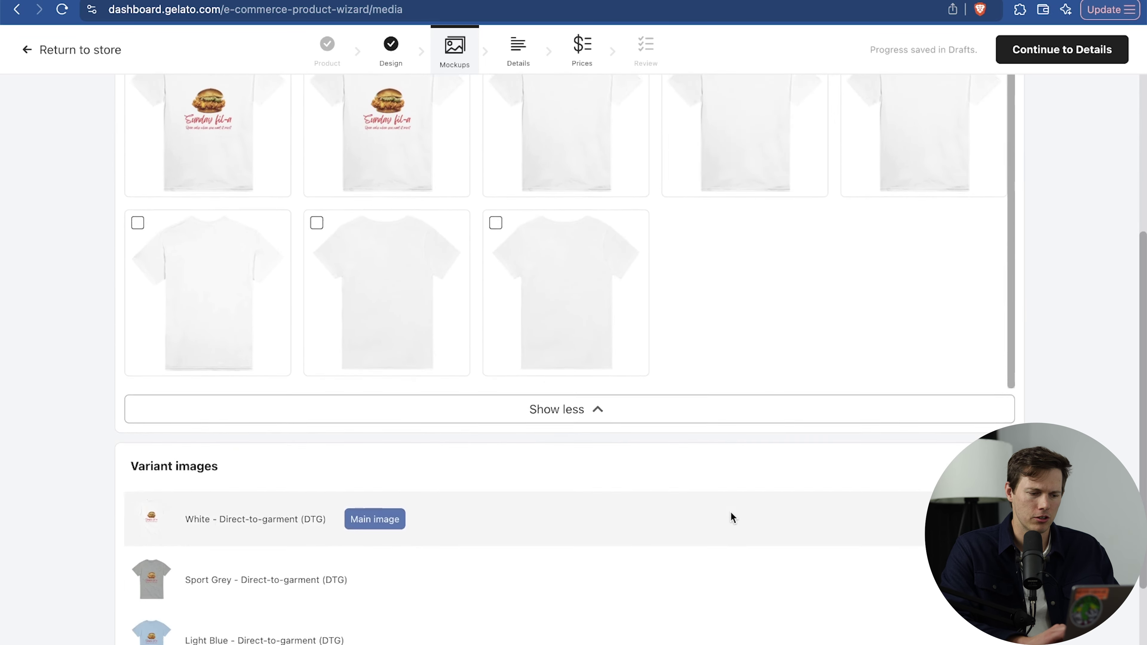
pyautogui.scroll(8, 730, 515)
# Add the text 'Buy Me A Sandwich Plz' on the sleeve view and return to Mockups.
pyautogui.click(396, 56)
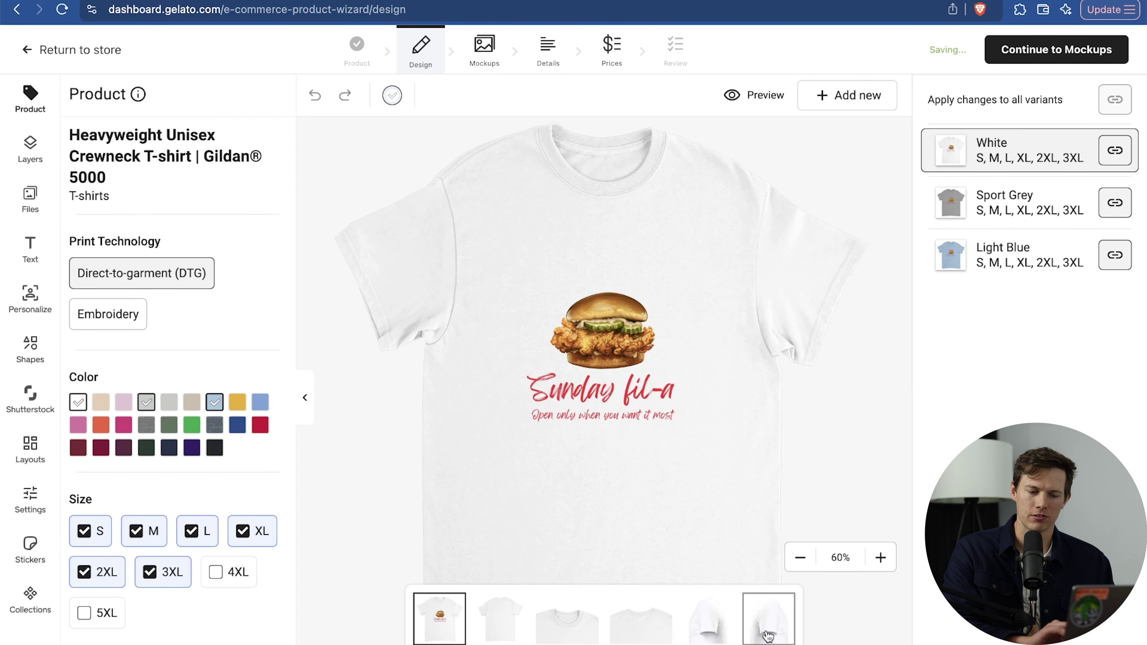
pyautogui.click(718, 636)
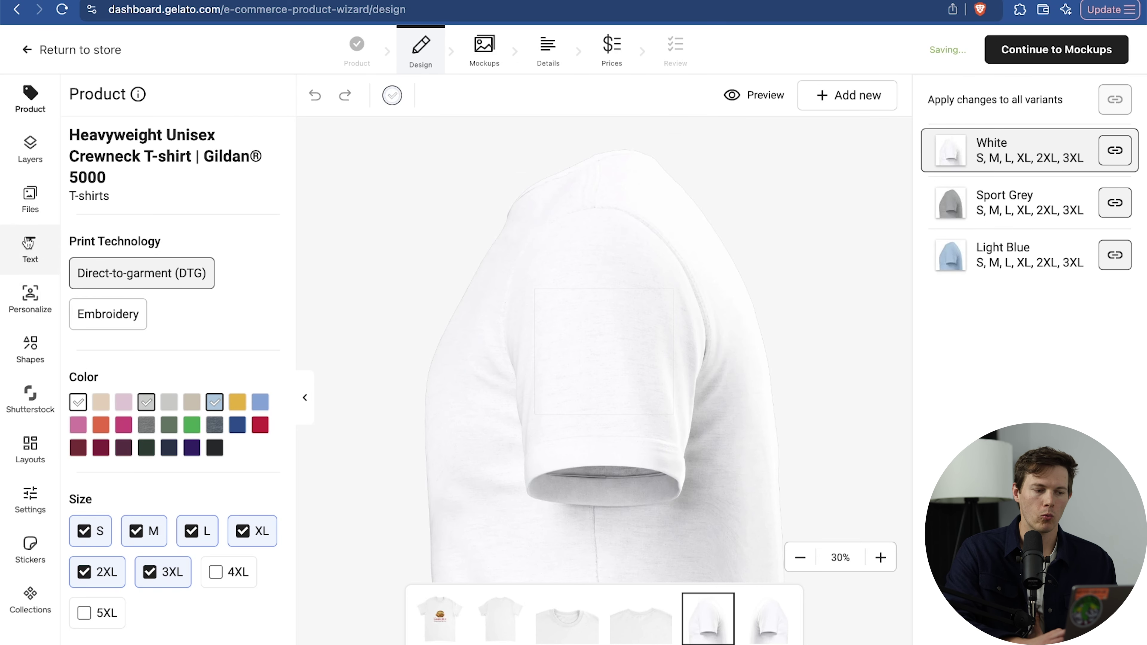
pyautogui.click(27, 244)
pyautogui.click(132, 150)
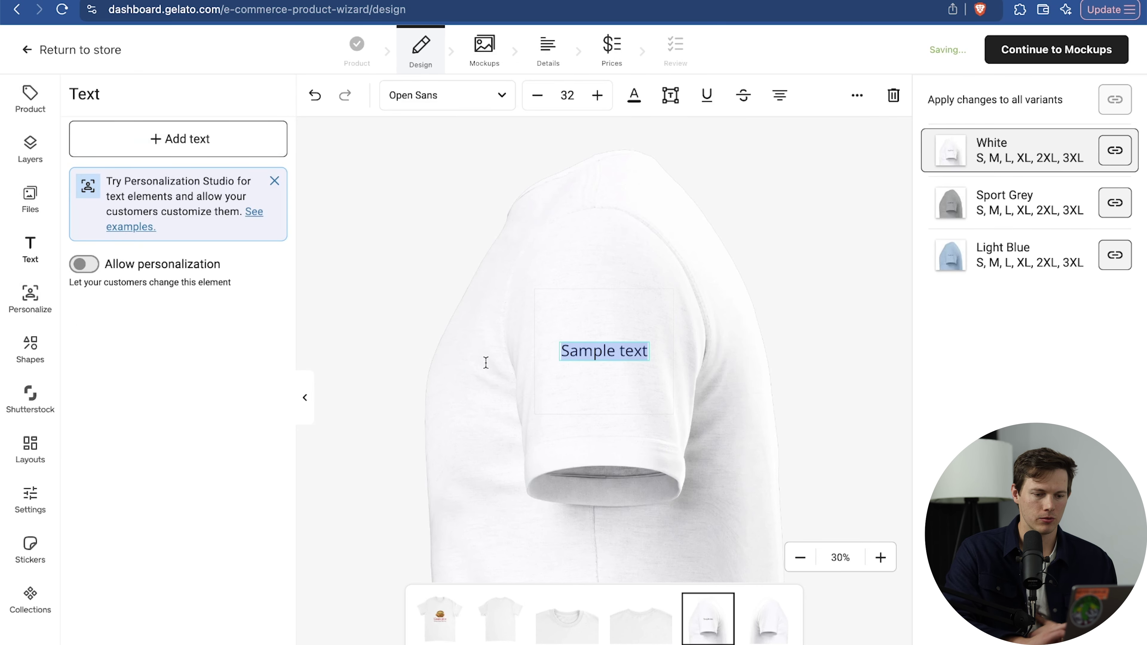
pyautogui.write('Buy Me A Sandwich Plz')
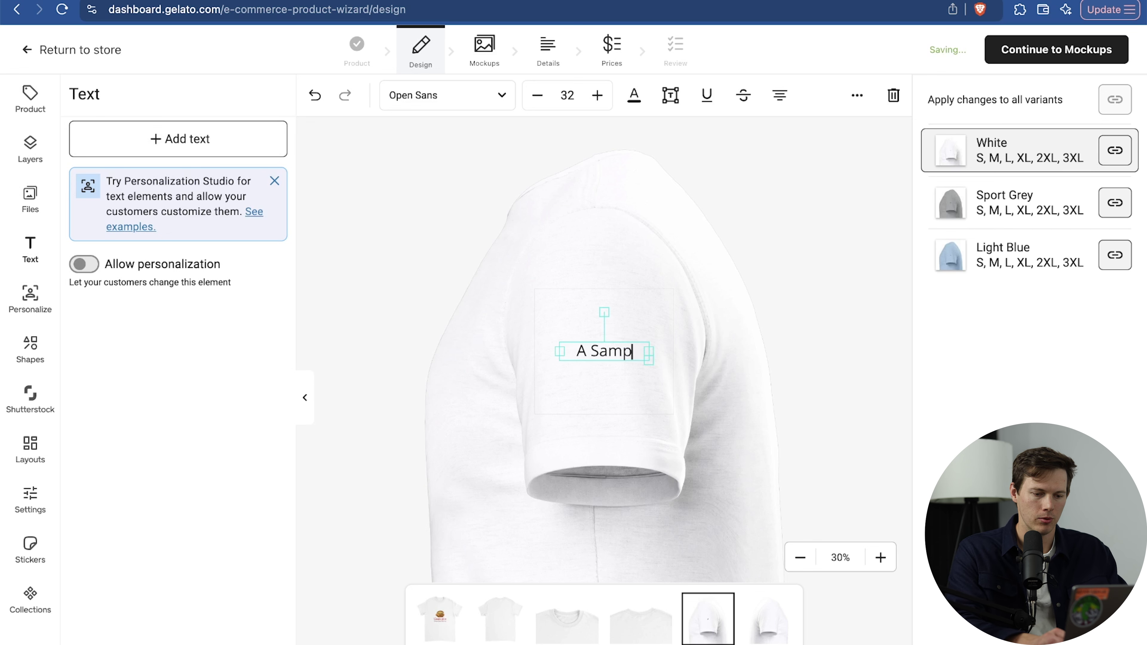
pyautogui.click(797, 412)
pyautogui.click(1056, 49)
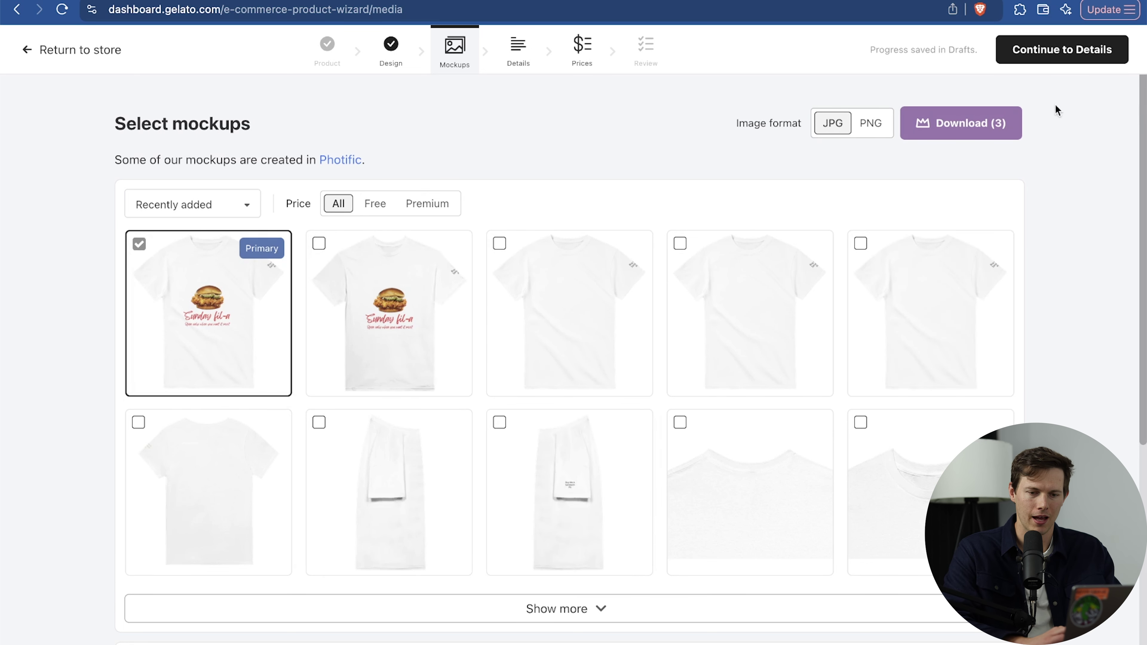
# Insert 'Sunday Fil-A Graphic TShirt |' at the start of the product title and go to Prices.
pyautogui.click(1093, 56)
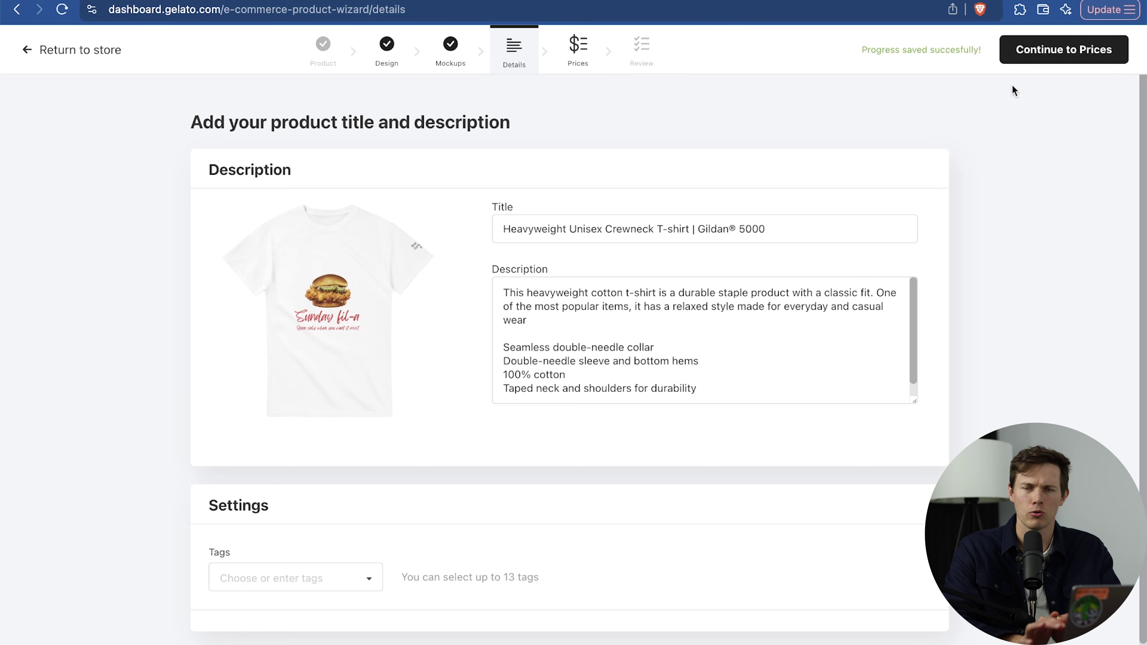
pyautogui.click(506, 233)
pyautogui.write('Sunday Fil-A Graphic TShirt |')
pyautogui.scroll(-1, 777, 383)
pyautogui.scroll(1, 776, 382)
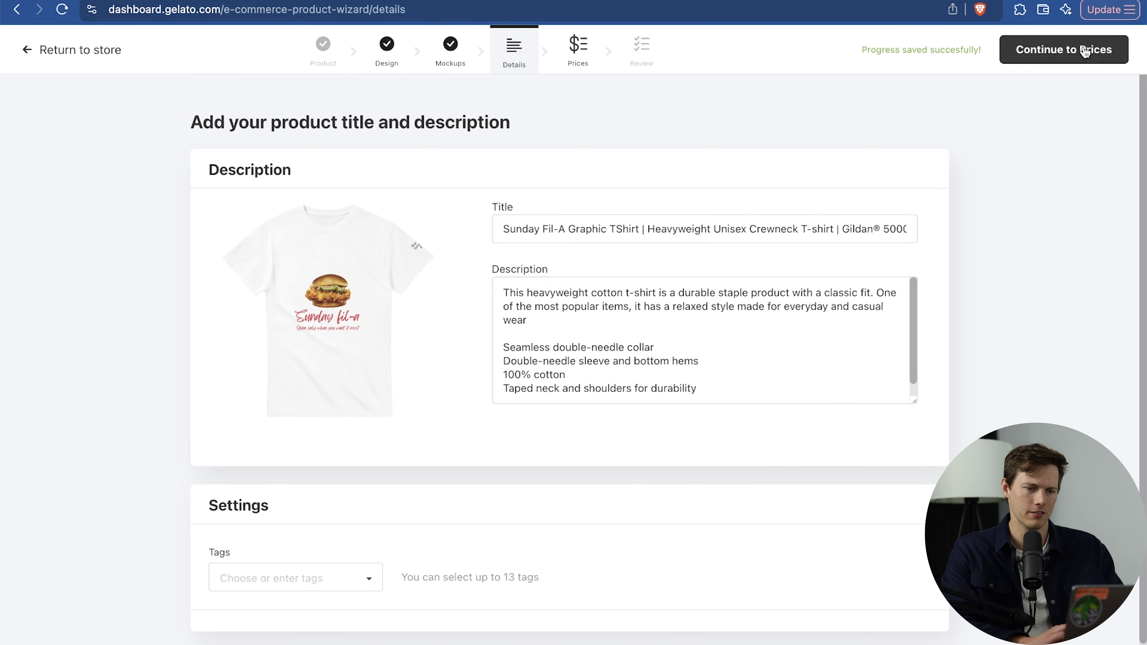
pyautogui.click(1085, 50)
pyautogui.scroll(-8, 1113, 293)
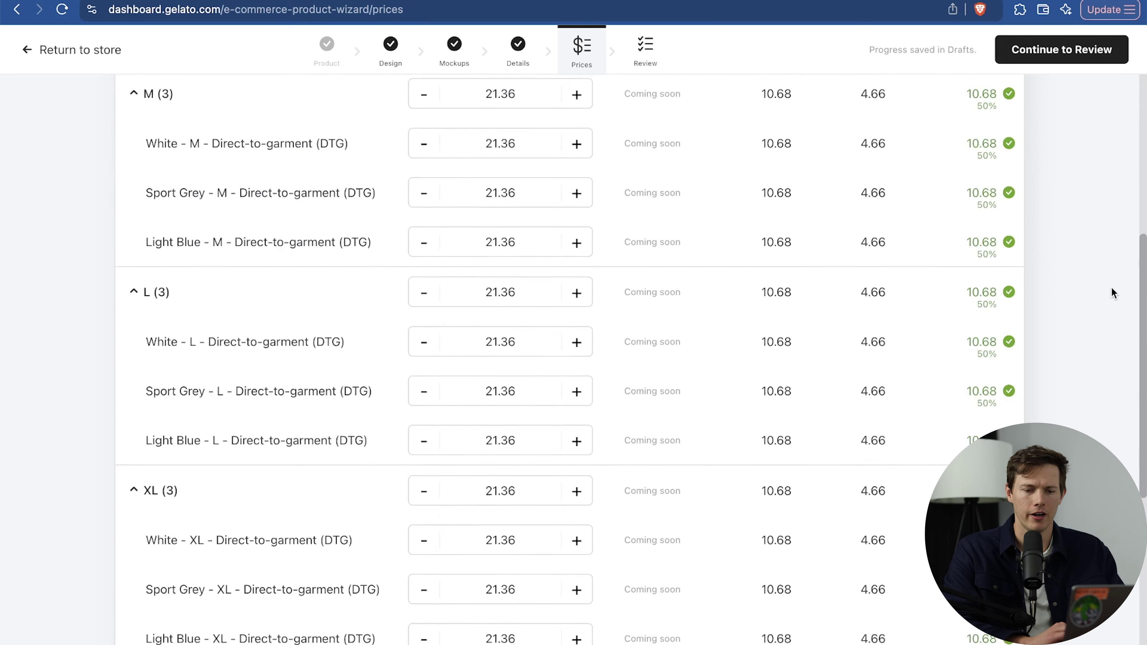
# Include shipping cost in the profit calculation and apply a 40% profit margin to all prices.
pyautogui.scroll(15, 1113, 293)
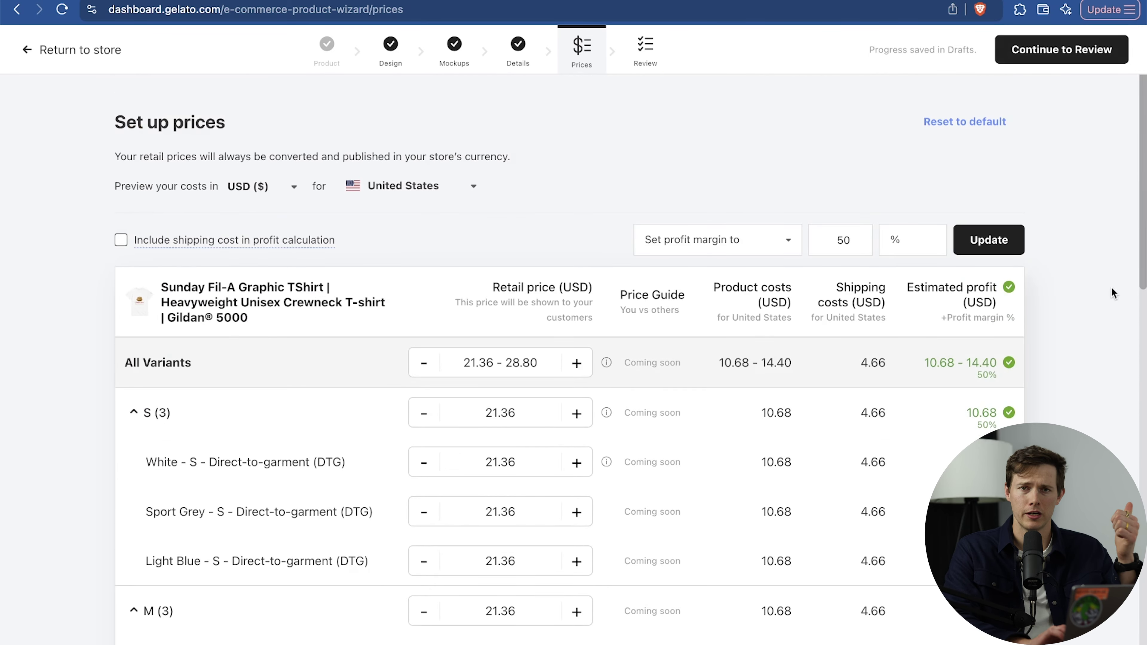
pyautogui.scroll(-3, 1078, 353)
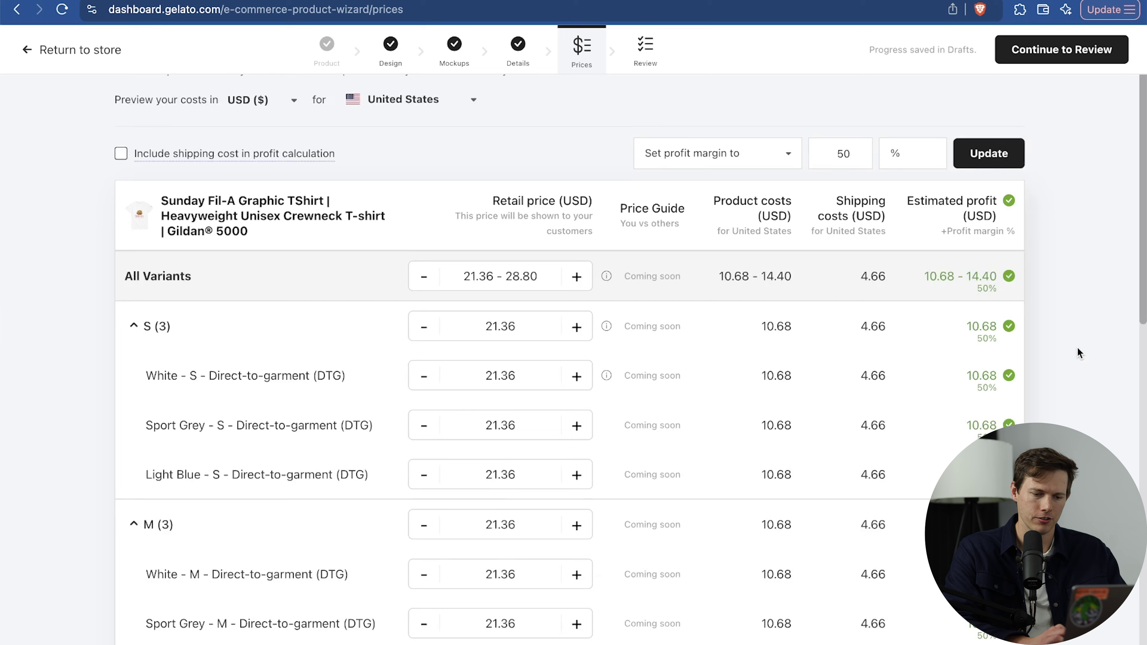
pyautogui.click(841, 108)
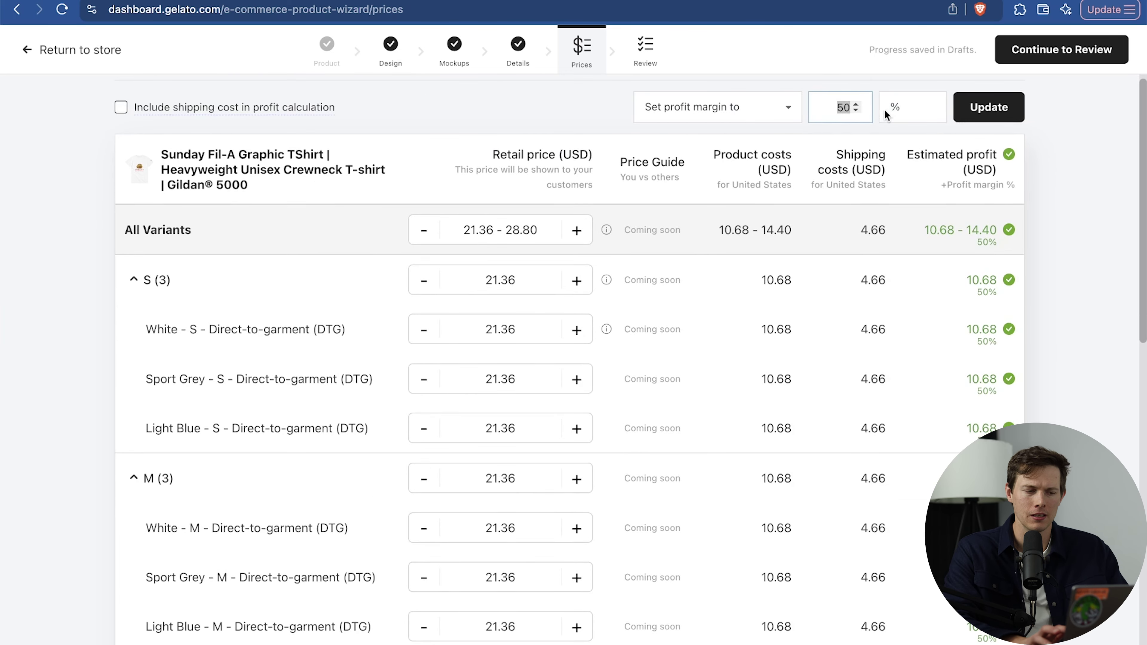
pyautogui.scroll(3, 886, 114)
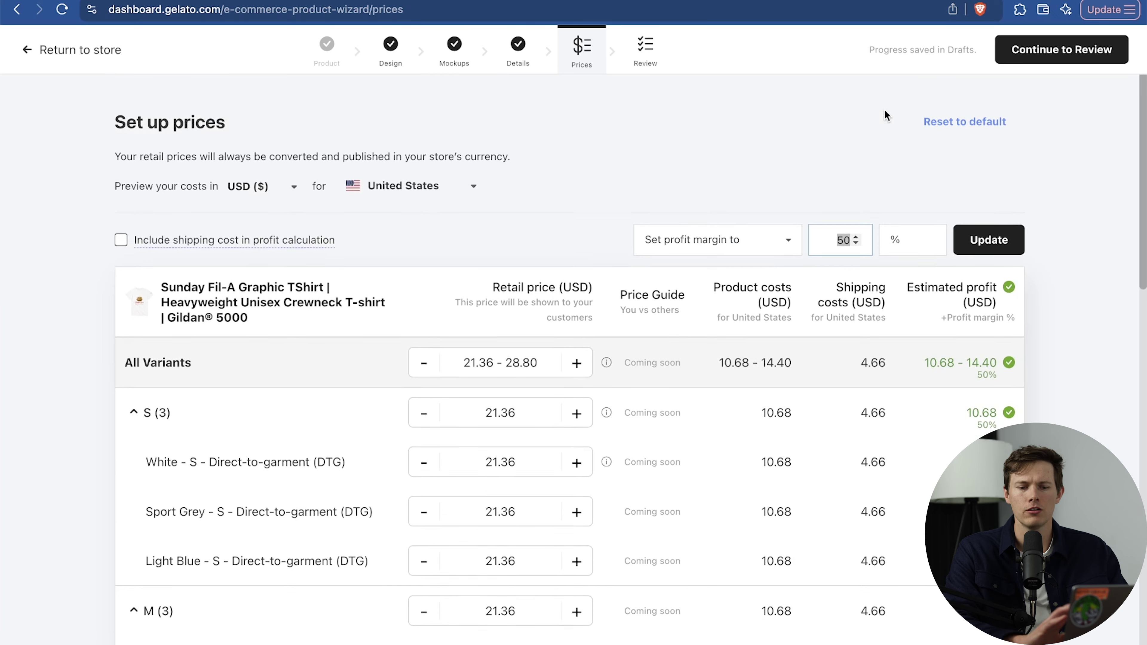
pyautogui.scroll(-10, 996, 376)
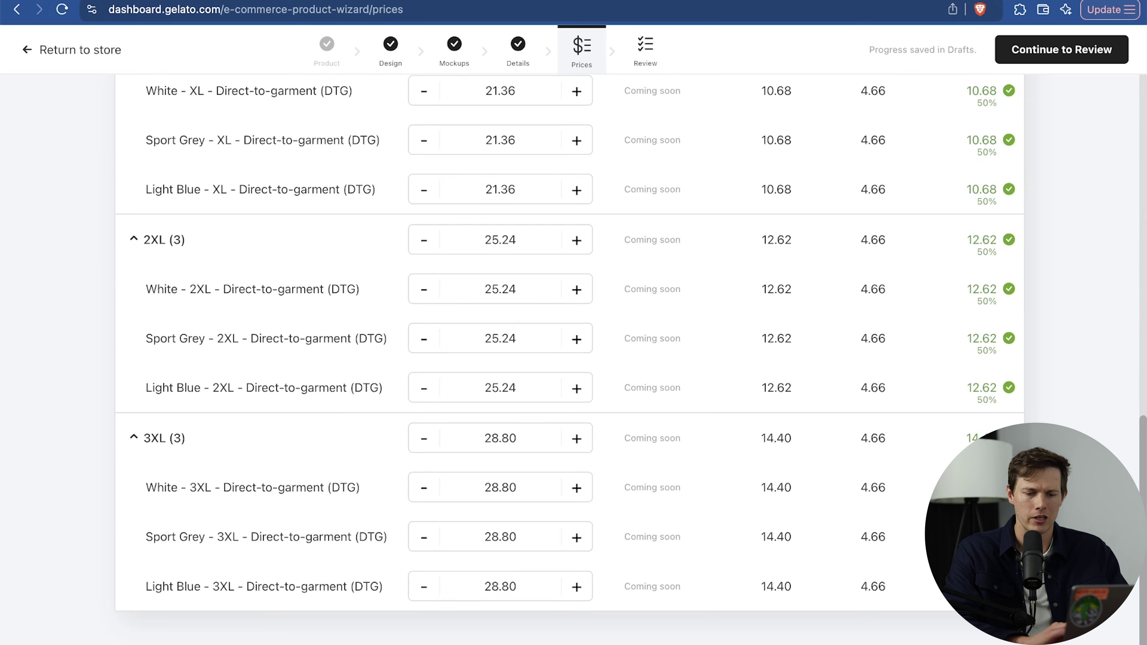
pyautogui.scroll(12, 569, 357)
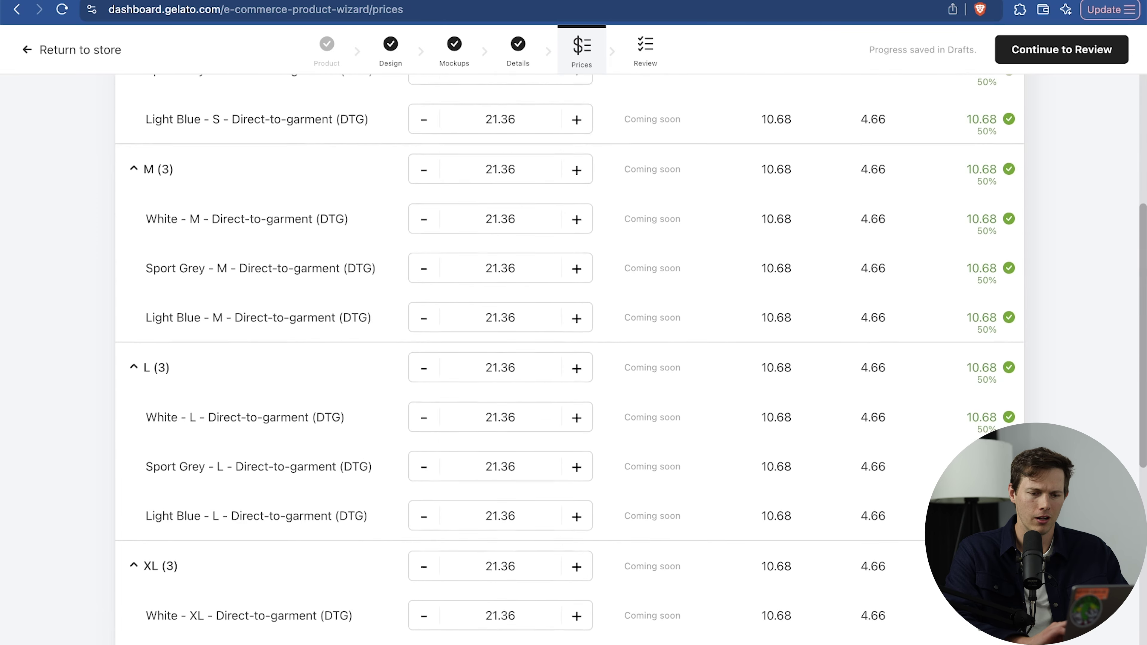
pyautogui.scroll(-12, 569, 356)
pyautogui.scroll(15, 761, 503)
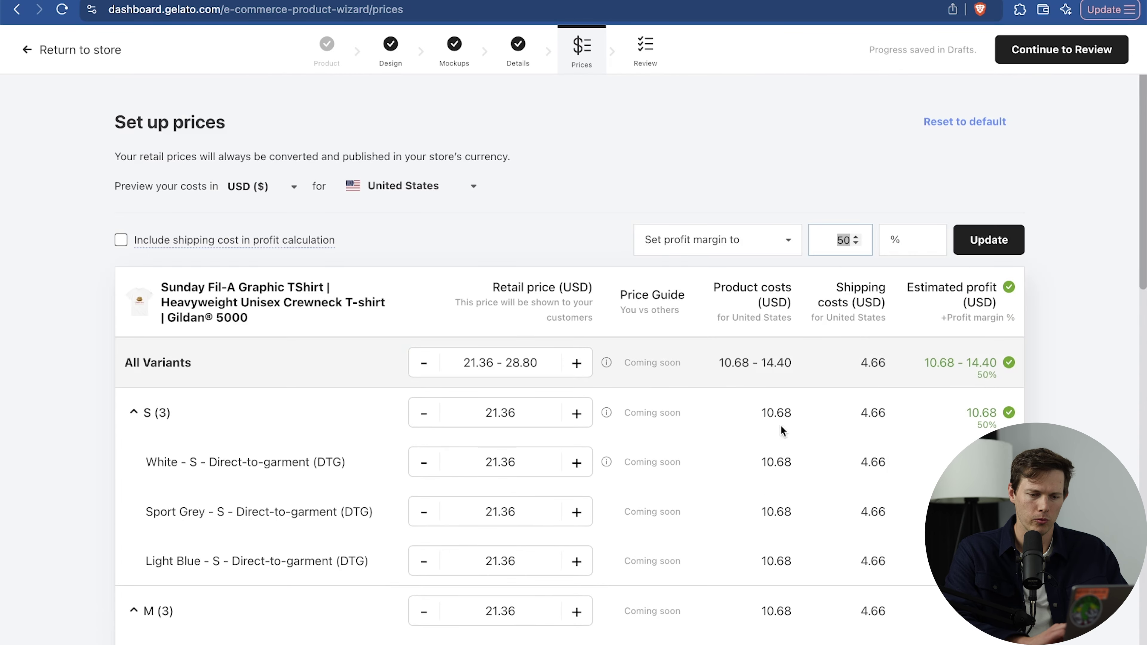
pyautogui.doubleClick(836, 243)
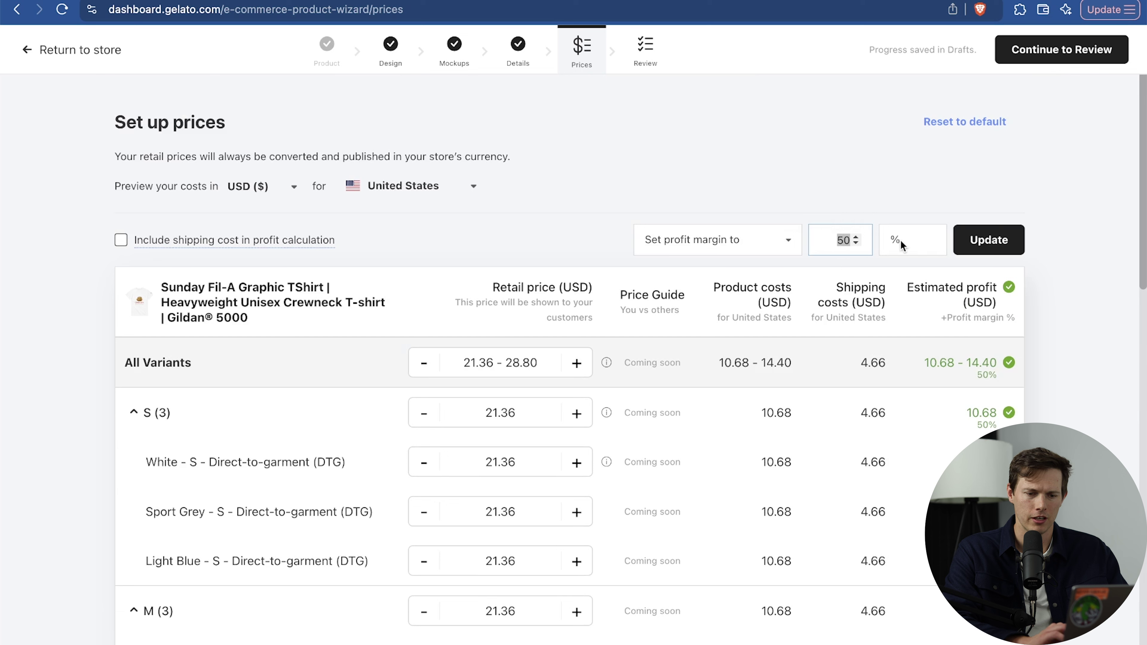
pyautogui.click(929, 238)
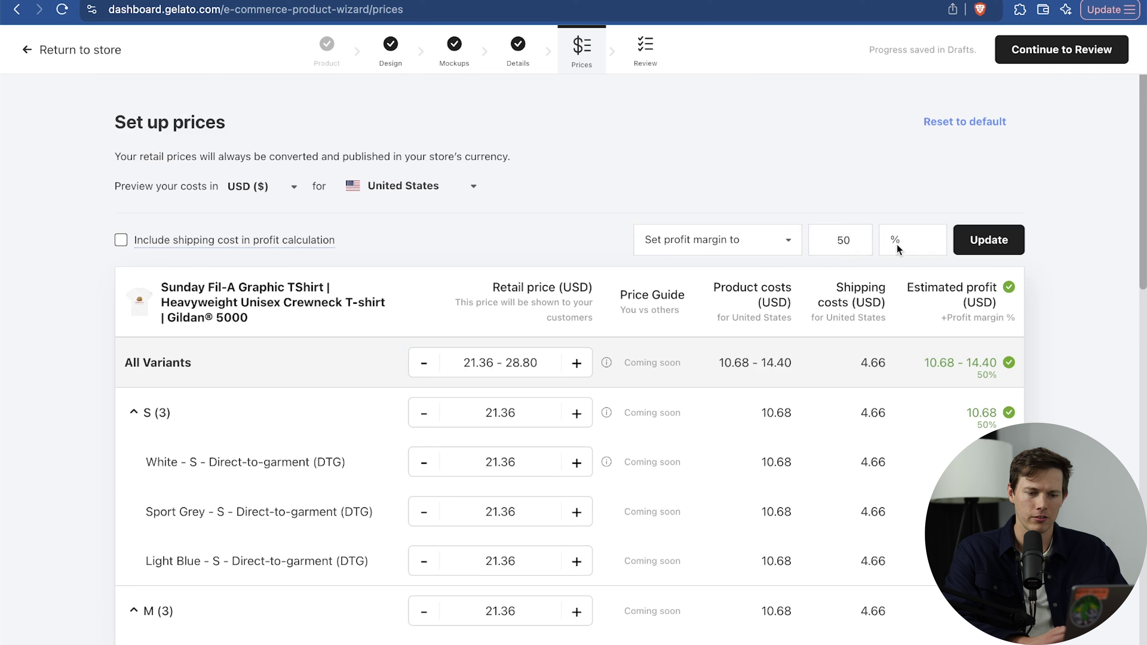
pyautogui.click(122, 242)
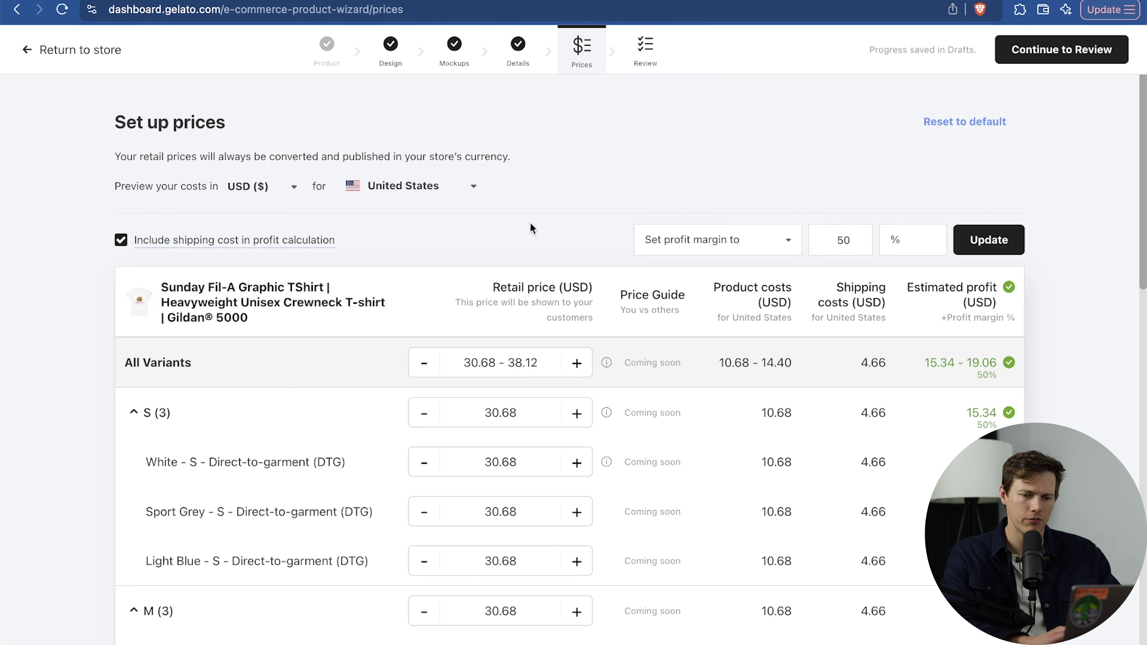
pyautogui.click(869, 247)
pyautogui.write('40')
pyautogui.click(1000, 240)
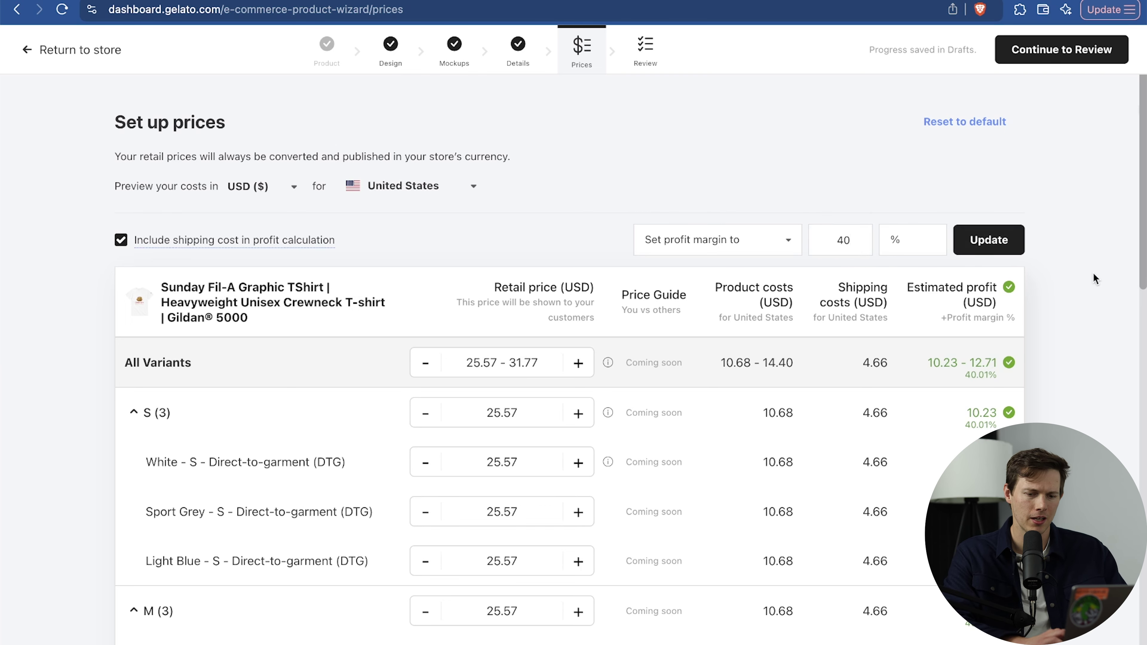
# Set the Sport Grey M retail price to 25.95 USD and continue to Review.
pyautogui.scroll(-20, 1093, 273)
pyautogui.scroll(20, 1093, 272)
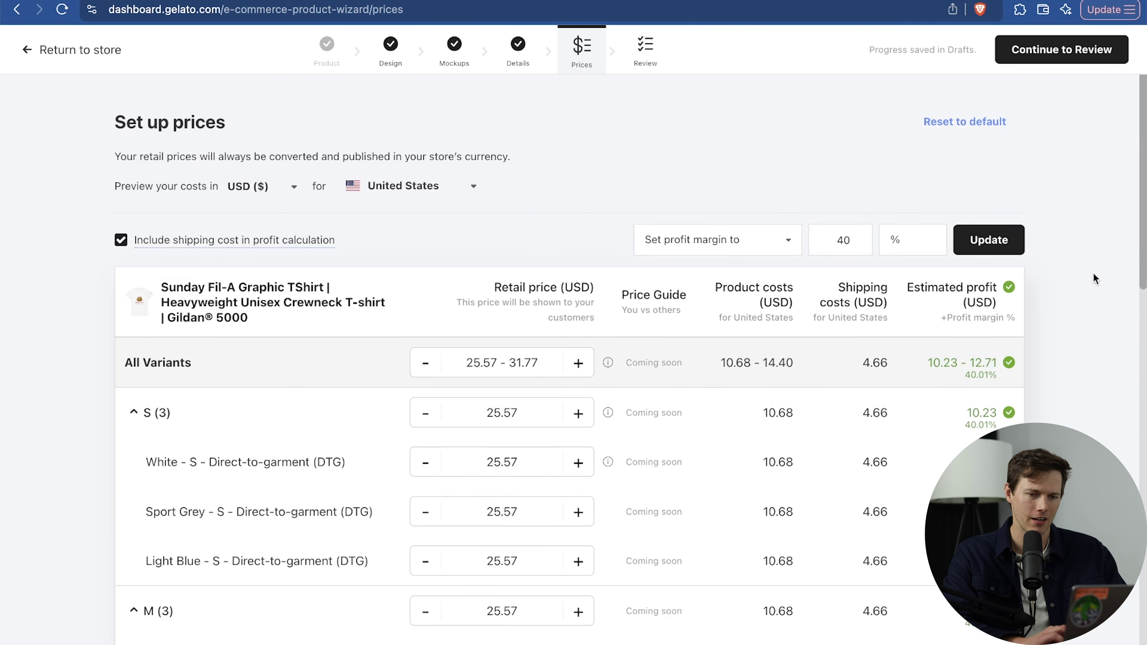
pyautogui.scroll(-8, 1094, 272)
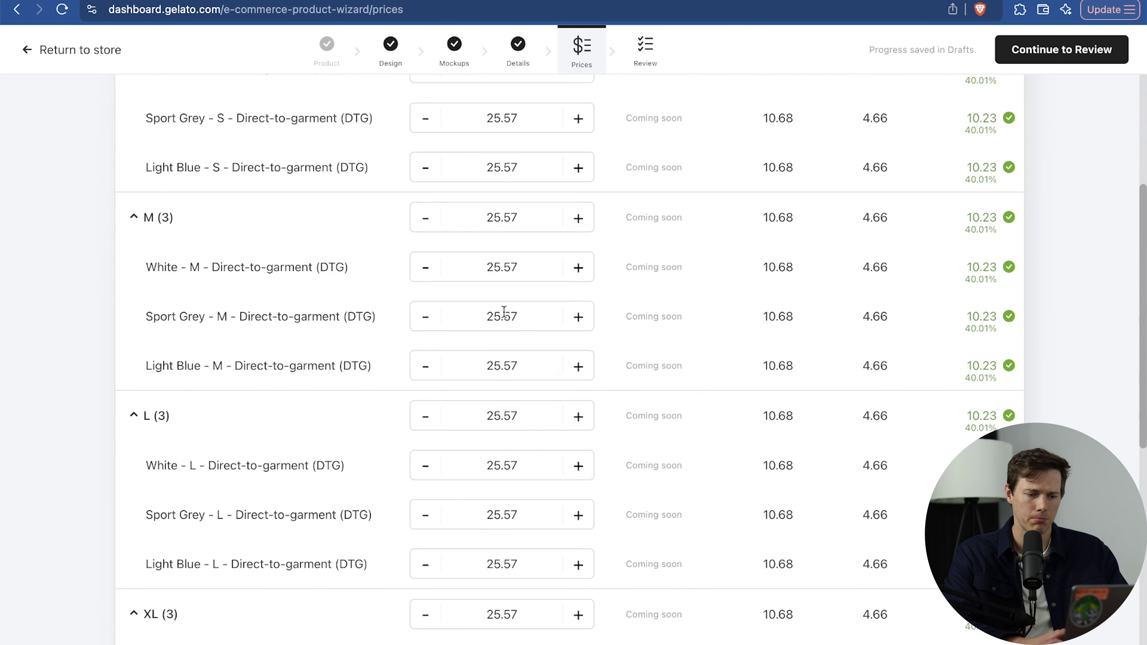
pyautogui.click(505, 317)
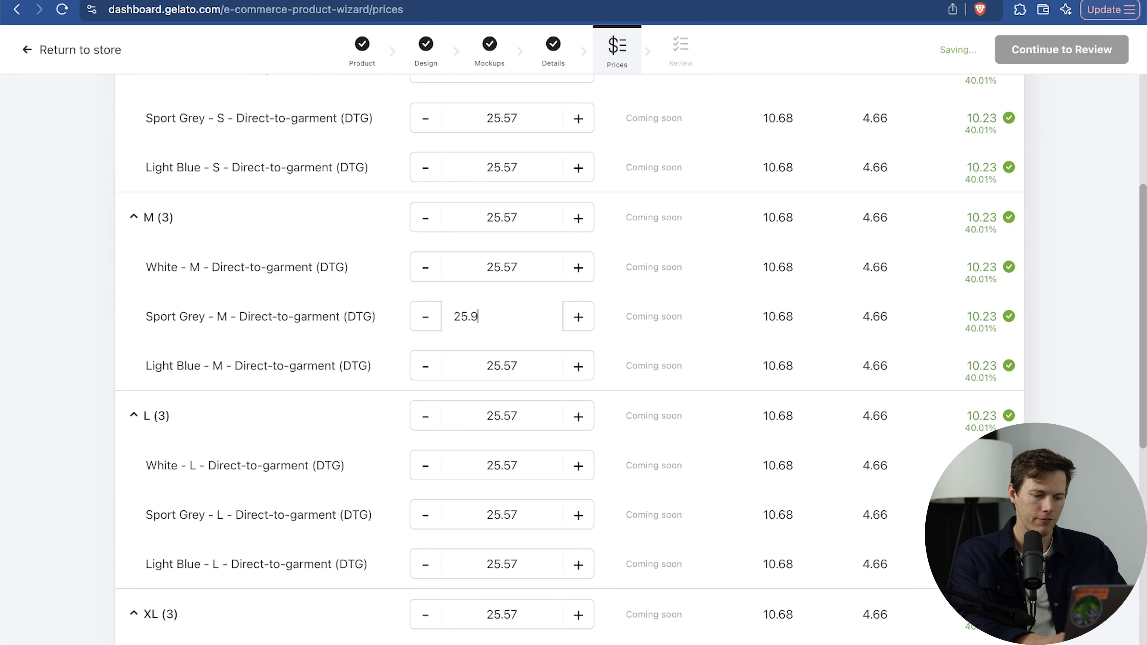
pyautogui.click(619, 325)
pyautogui.scroll(10, 874, 318)
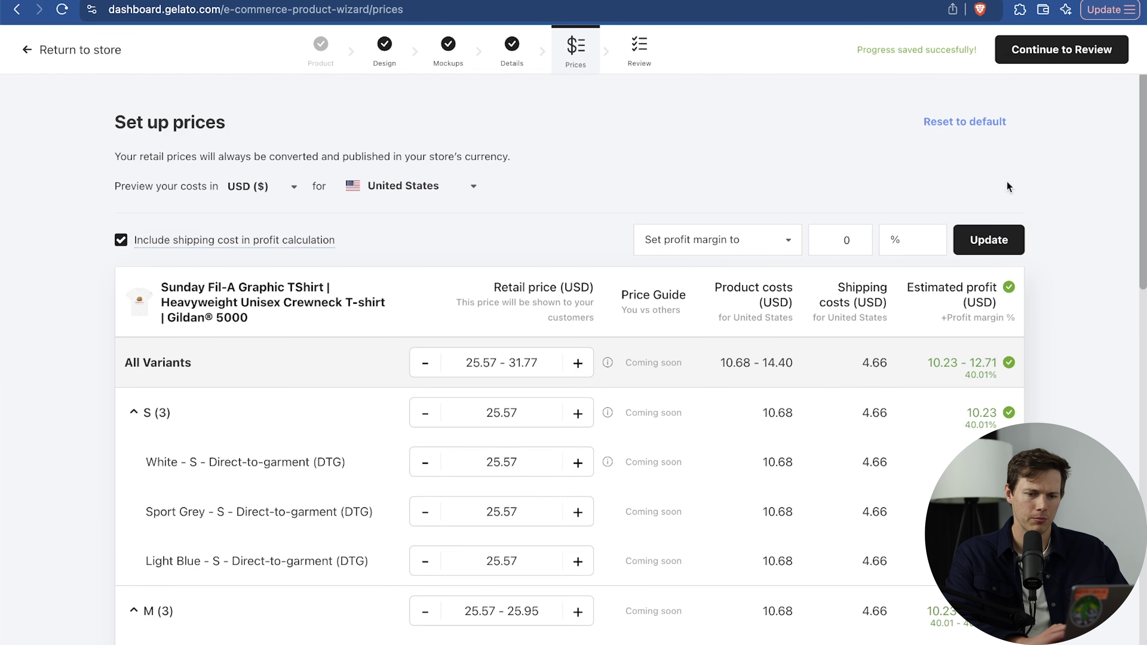
pyautogui.click(1063, 50)
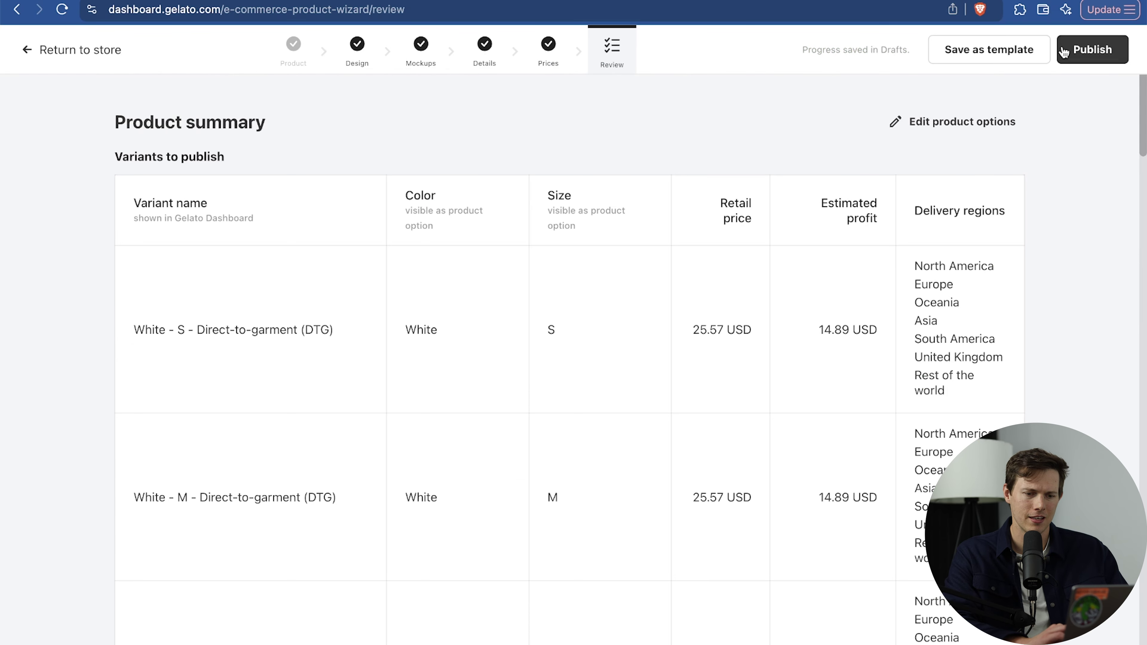
# Check the variant table, then publish the Sunday Fil-A t-shirt to Amazon and confirm.
pyautogui.scroll(-20, 1078, 243)
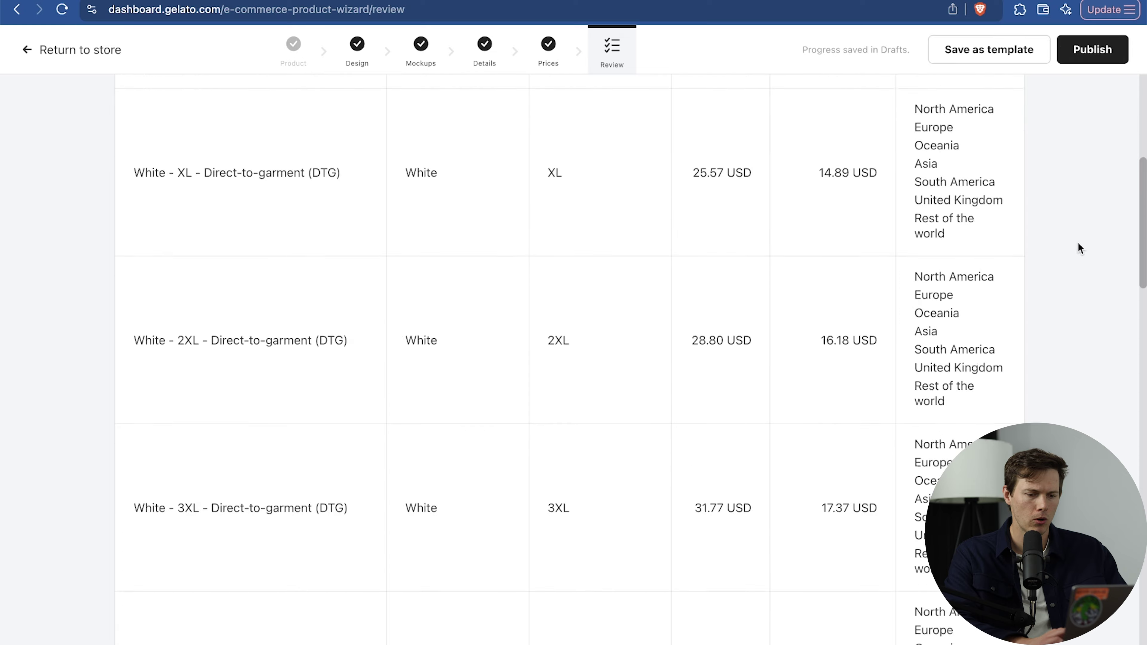
pyautogui.scroll(-8, 1078, 247)
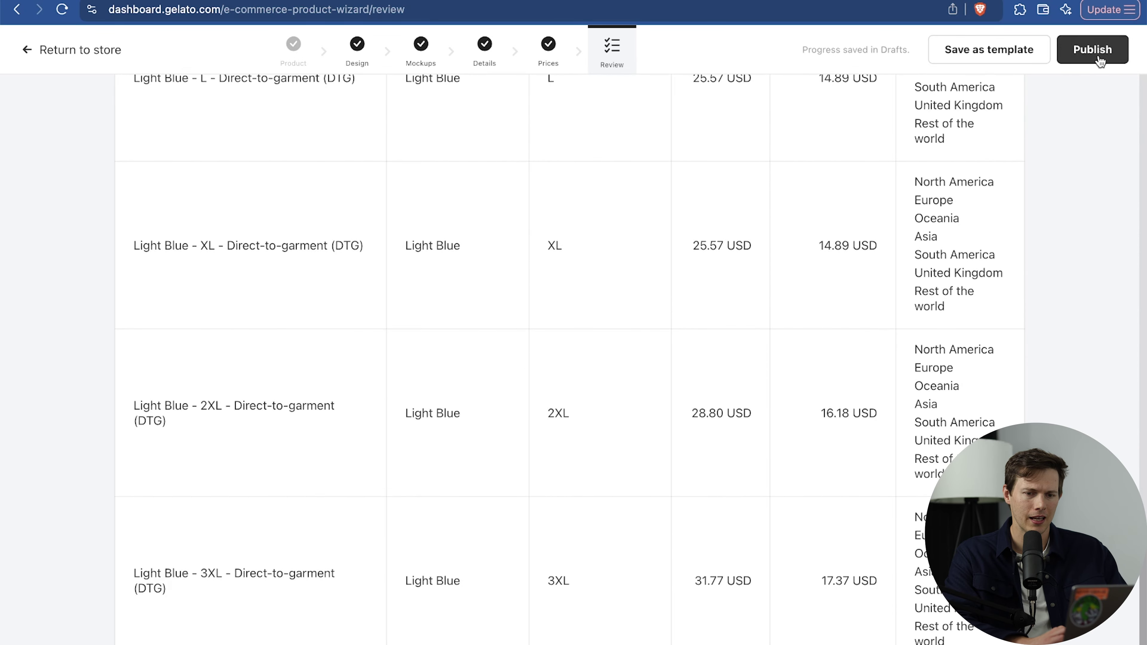
pyautogui.click(1098, 54)
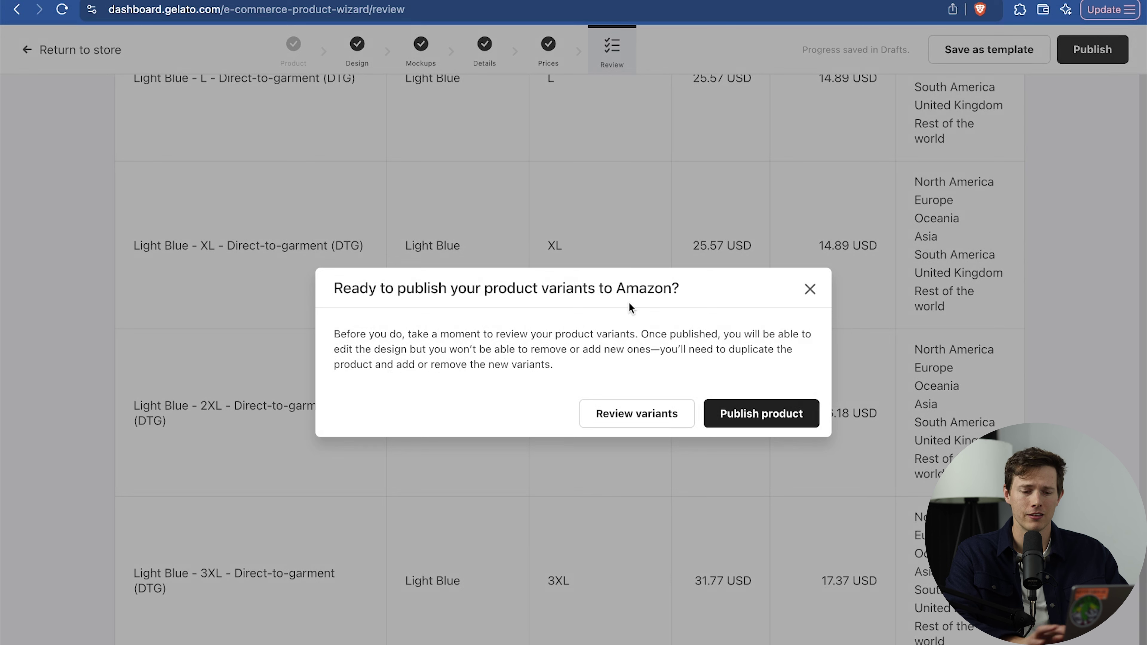
pyautogui.click(758, 420)
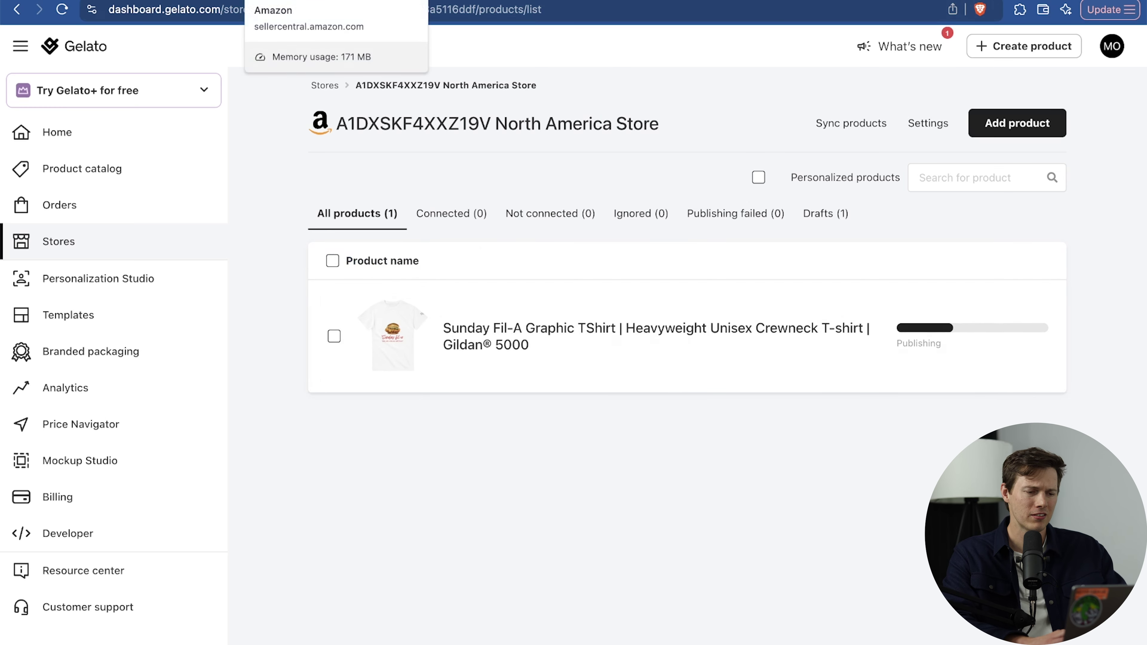
# Open Manage All Inventory in Amazon Seller Central and dismiss the what's new announcement.
pyautogui.click(316, 1)
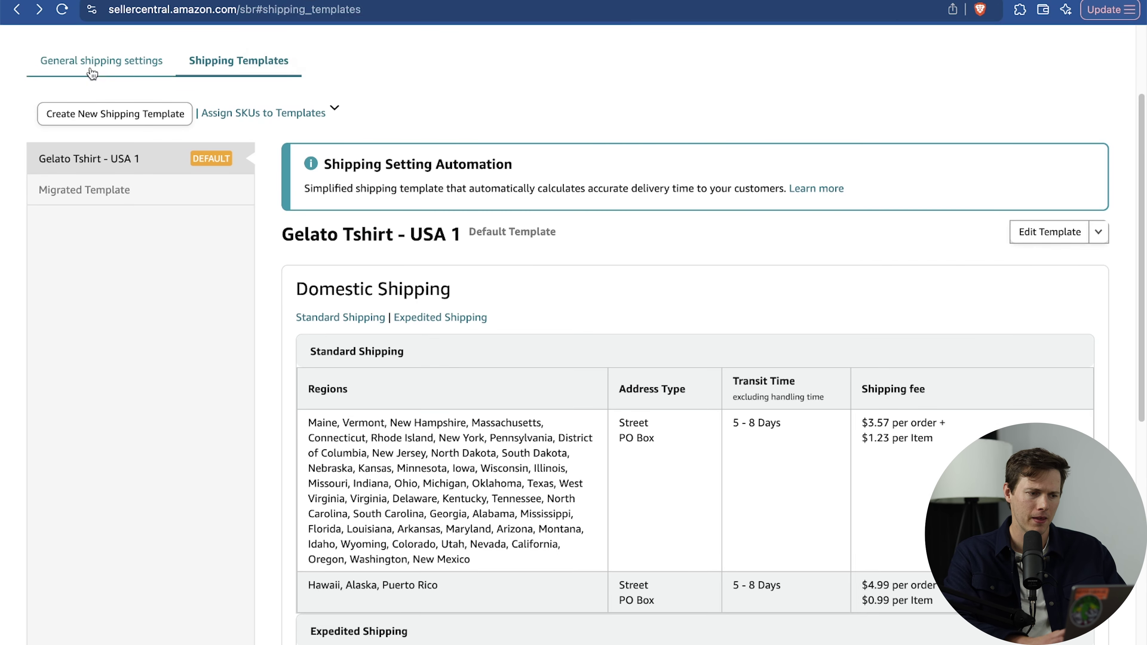
pyautogui.scroll(-10, 744, 375)
pyautogui.scroll(10, 744, 379)
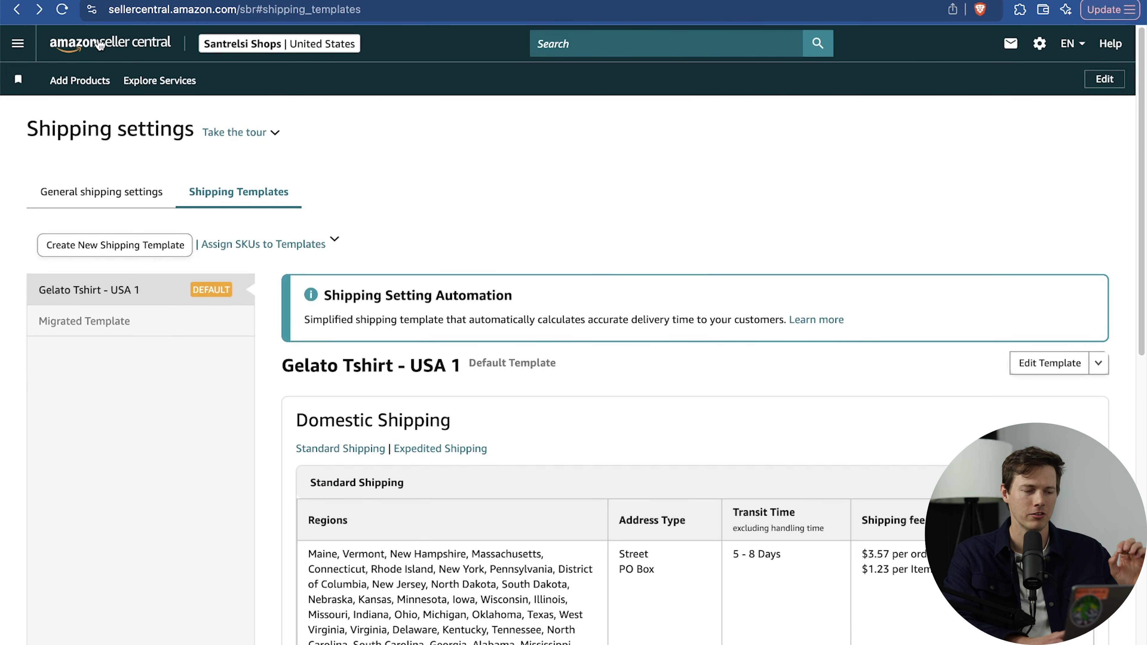
pyautogui.click(98, 45)
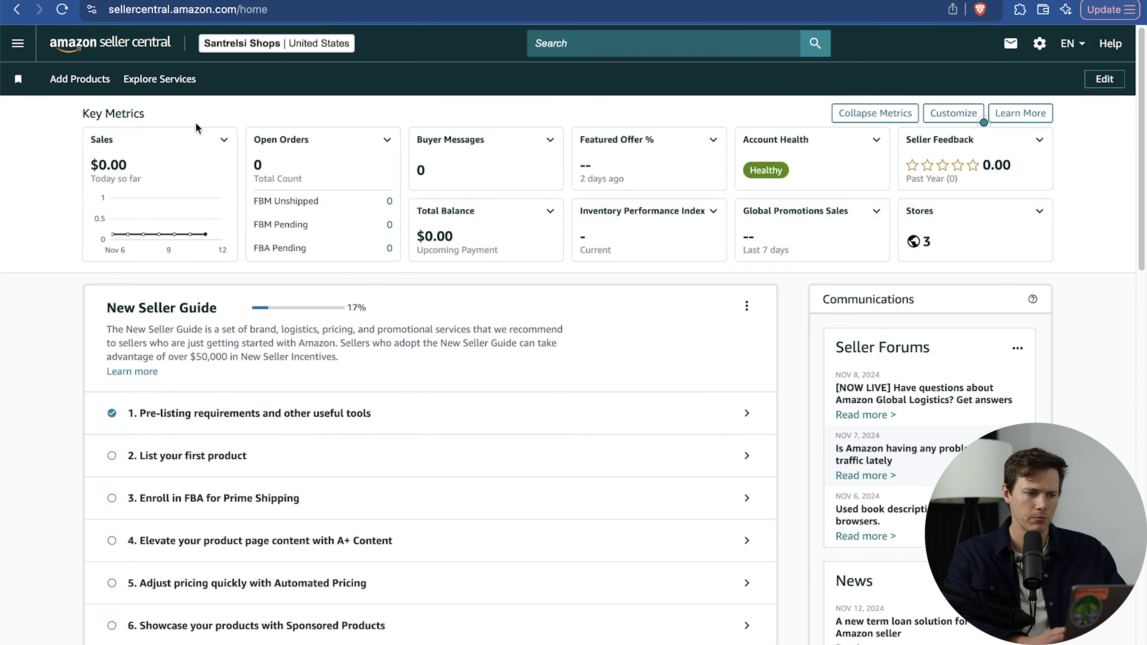
pyautogui.click(17, 43)
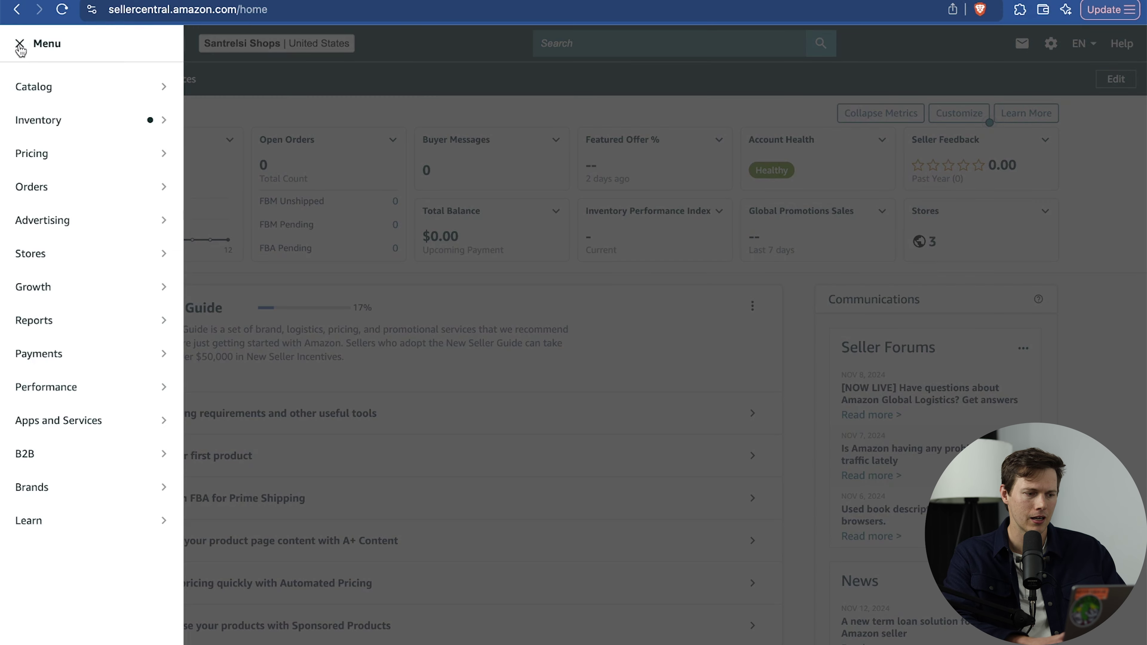
pyautogui.moveTo(47, 182)
pyautogui.moveTo(45, 121)
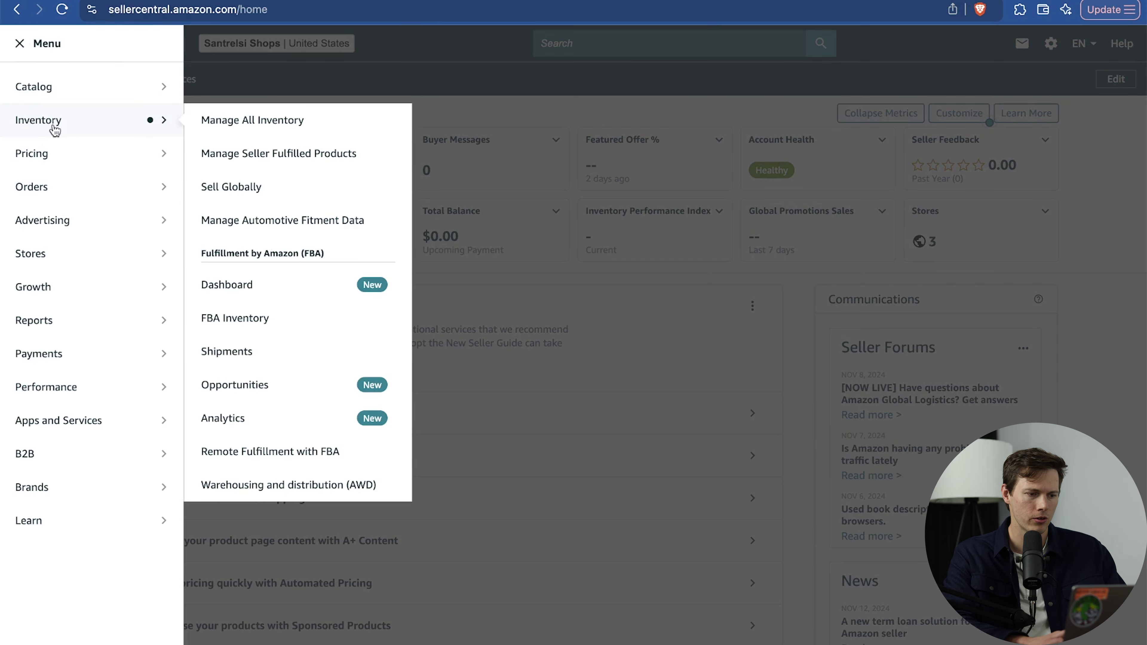
pyautogui.click(244, 131)
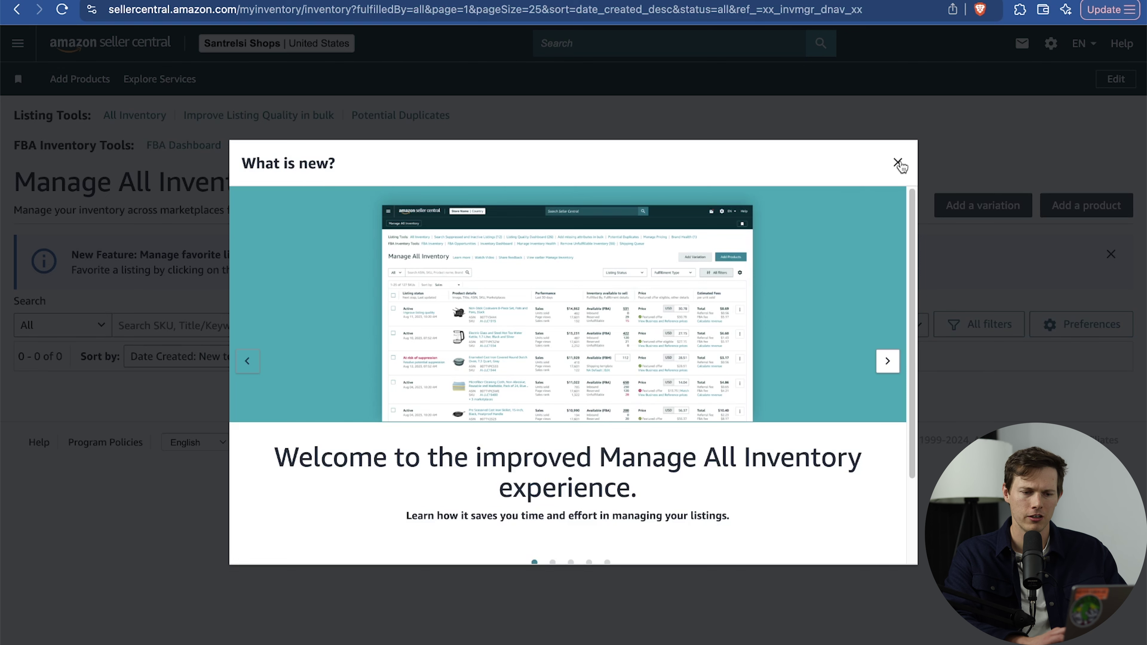
pyautogui.click(897, 162)
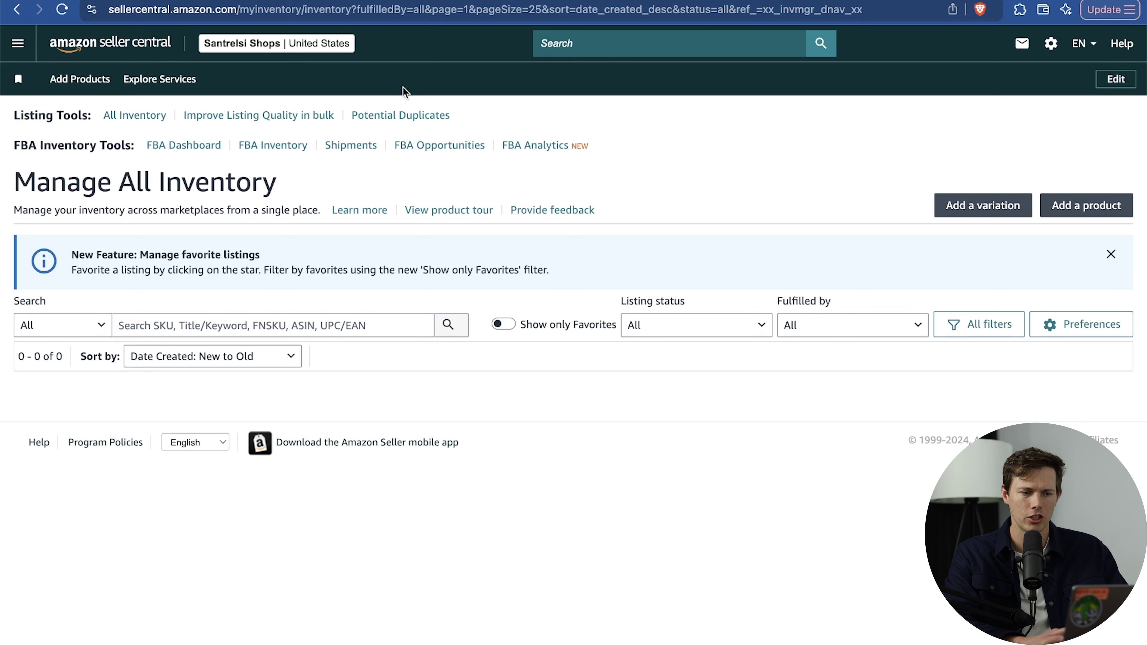
# Back in Gelato, start adding a single product to the Amazon store.
pyautogui.hotkey('ctrl', 'Tab')
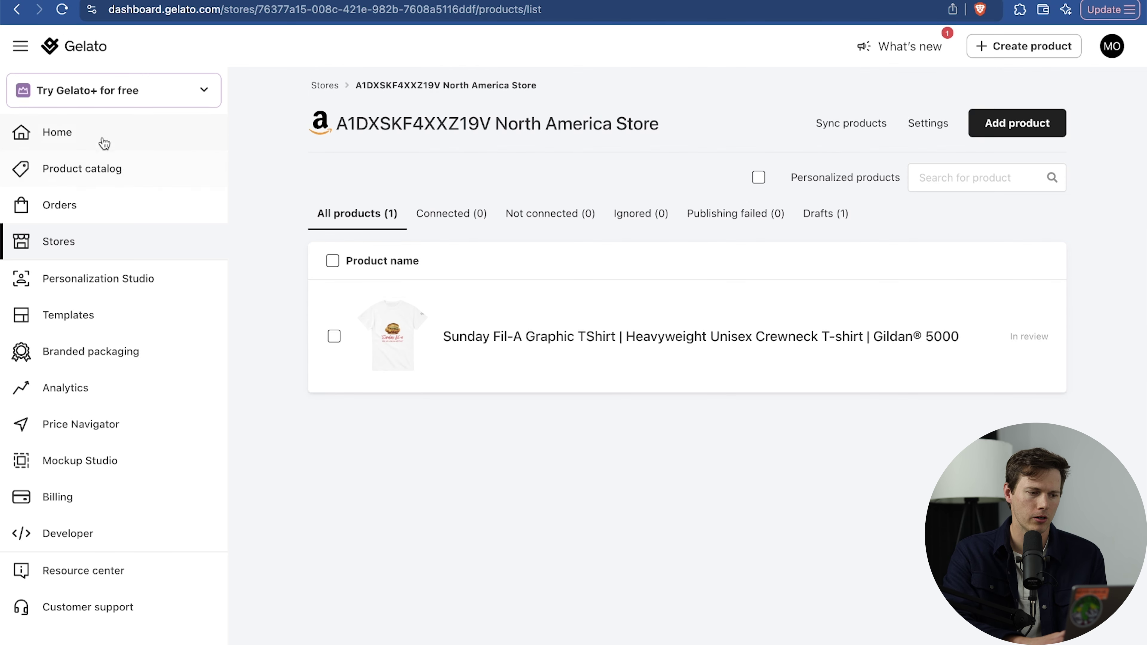
pyautogui.click(117, 242)
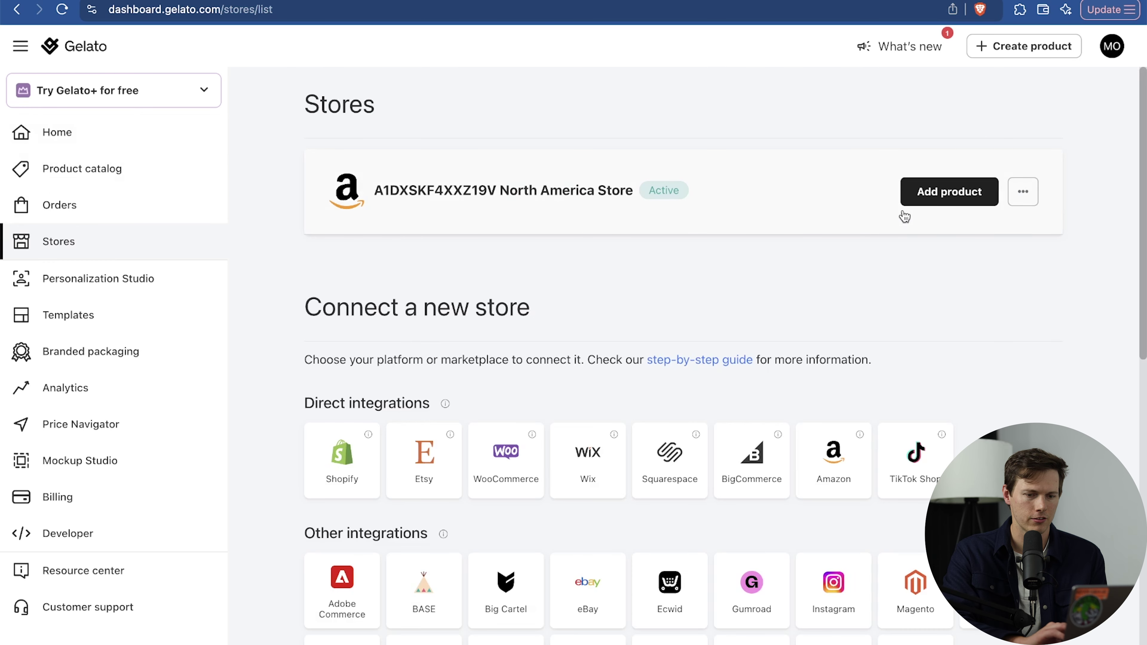
pyautogui.click(964, 193)
pyautogui.click(833, 289)
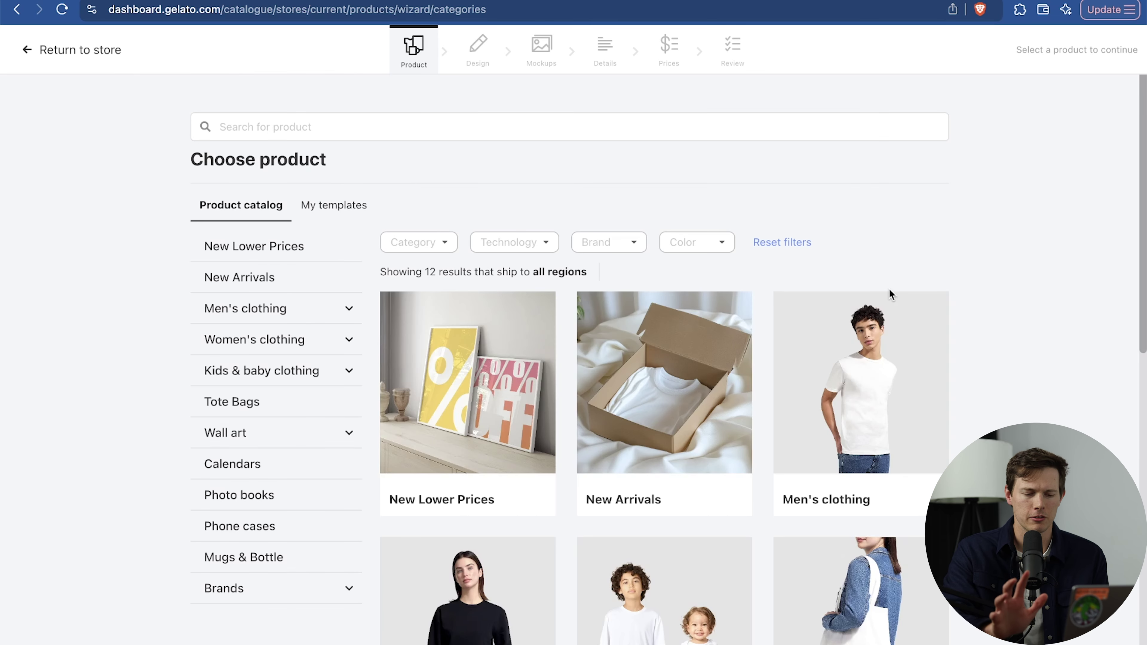
# Choose the White 11oz Ceramic Mug from the Mugs & Bottle category.
pyautogui.scroll(-5, 984, 413)
pyautogui.scroll(1, 985, 415)
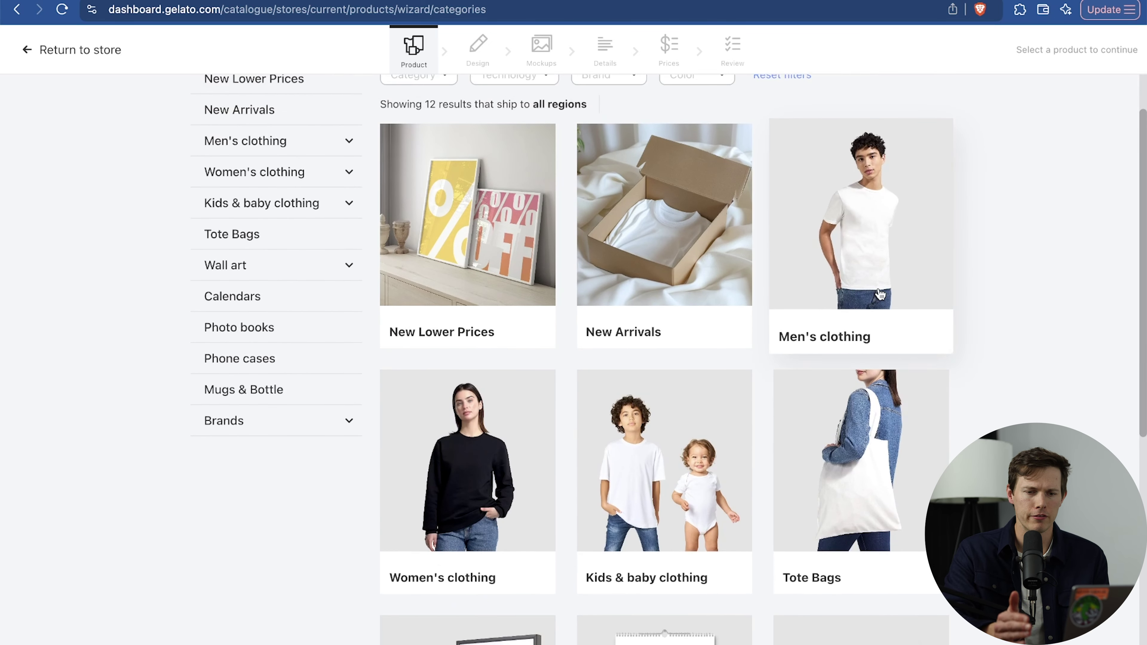
pyautogui.scroll(3, 845, 153)
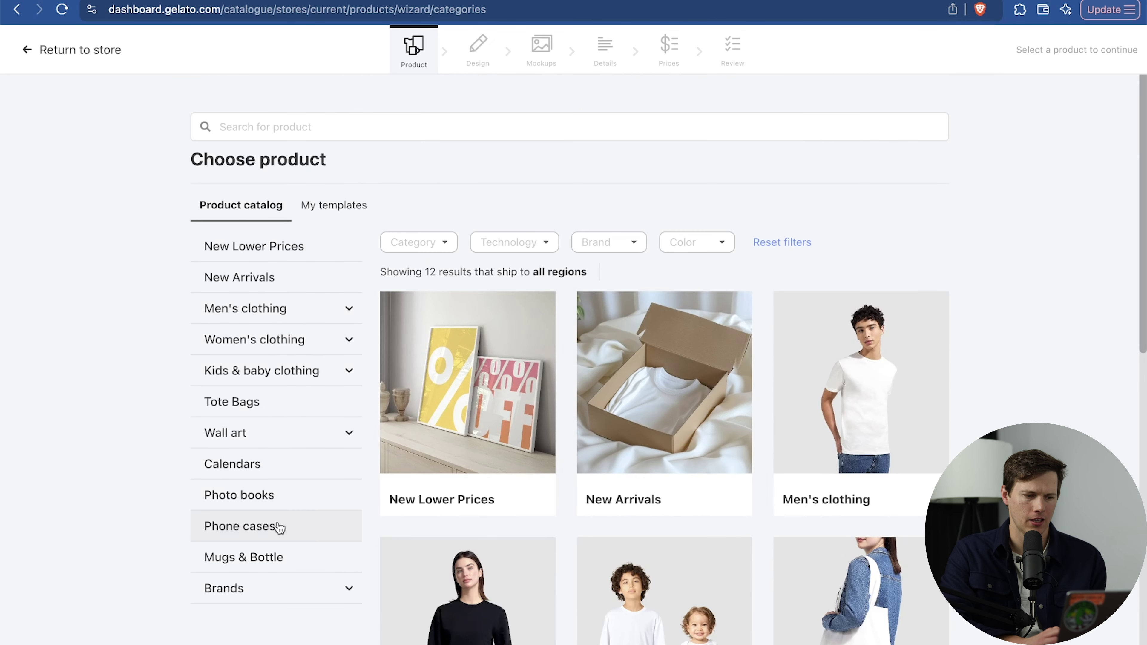
pyautogui.click(288, 558)
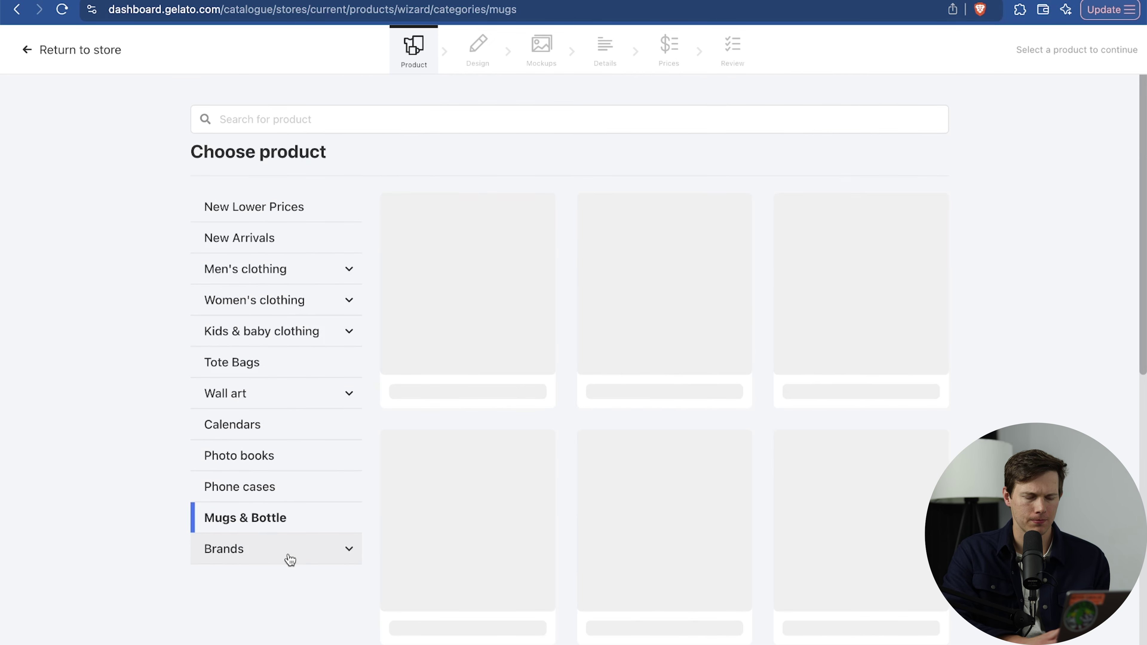
pyautogui.scroll(-4, 852, 318)
pyautogui.click(853, 318)
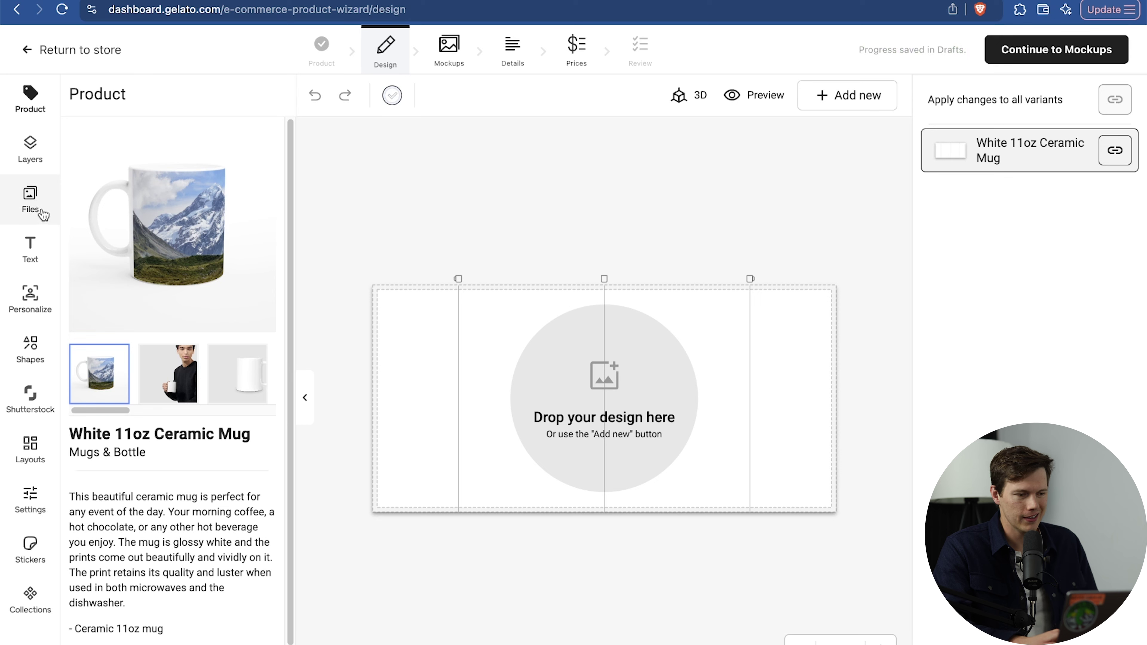
# Place the Sunday fil-a design on the mug, enlarge it to full height and align both copies.
pyautogui.click(43, 214)
pyautogui.click(103, 251)
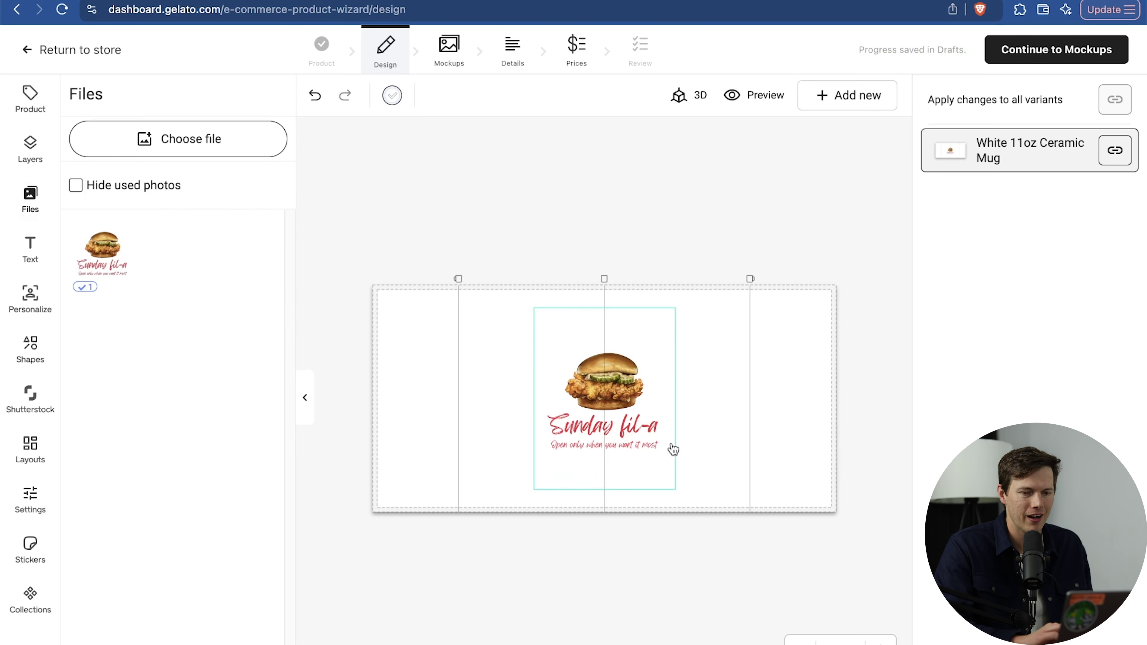
pyautogui.click(663, 346)
pyautogui.moveTo(676, 313); pyautogui.dragTo(758, 264)
pyautogui.moveTo(529, 486); pyautogui.dragTo(476, 556)
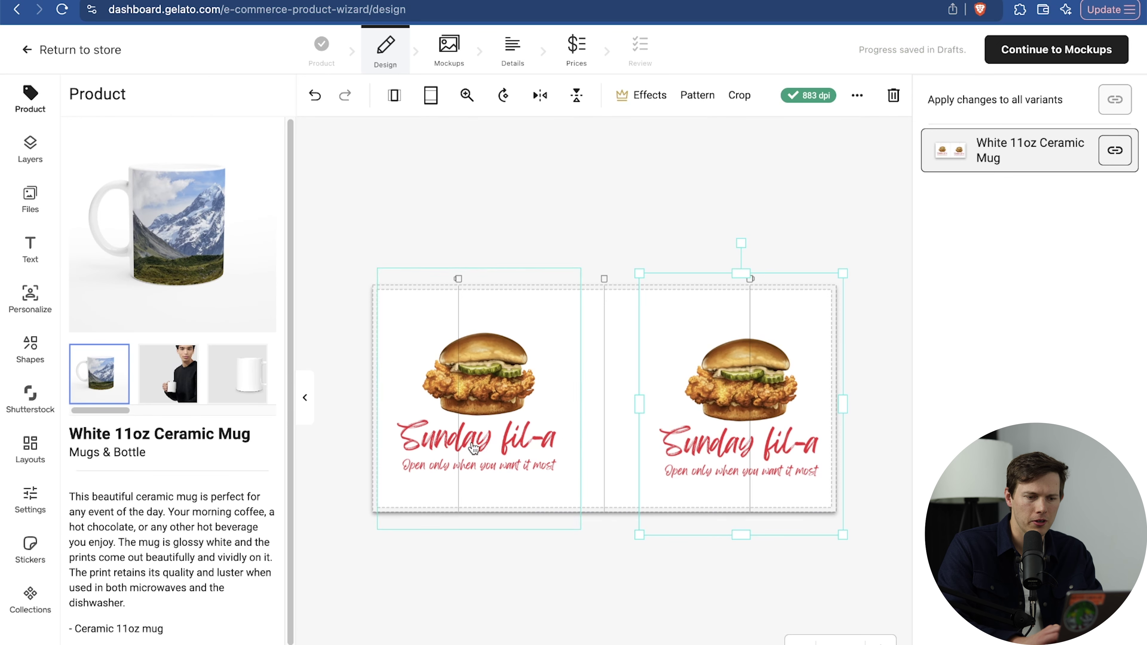
pyautogui.moveTo(474, 447); pyautogui.dragTo(460, 453)
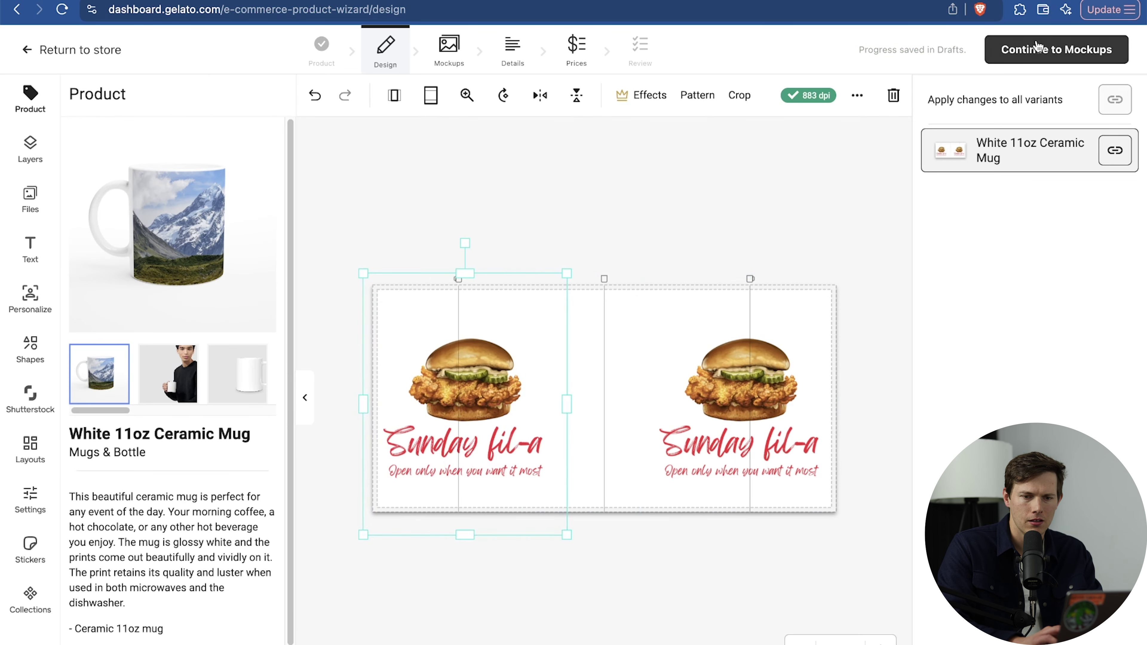
pyautogui.click(1036, 49)
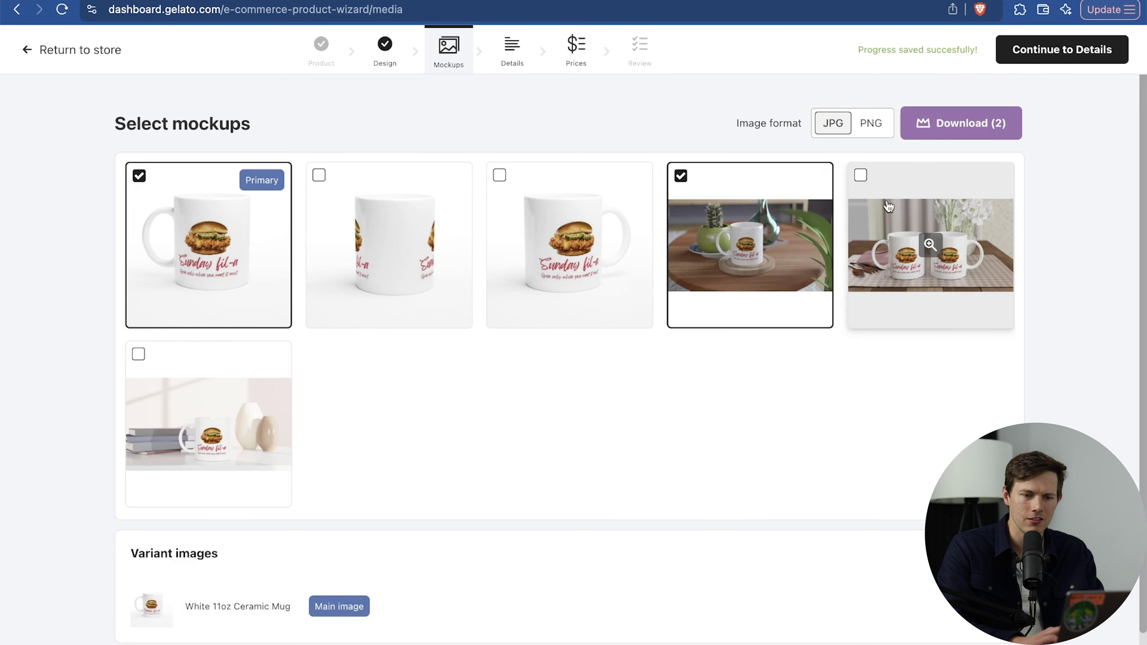
# Add the tablecloth and books mug mockups, download the four mockups, and dismiss the Gelato+ offer.
pyautogui.click(861, 177)
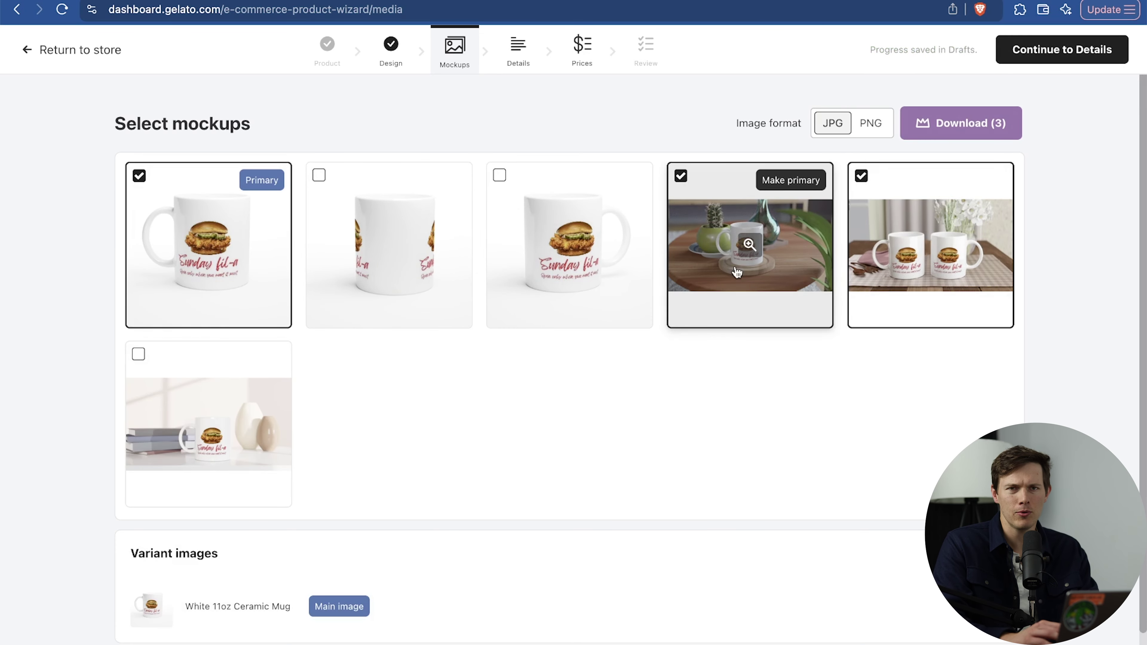
pyautogui.click(147, 400)
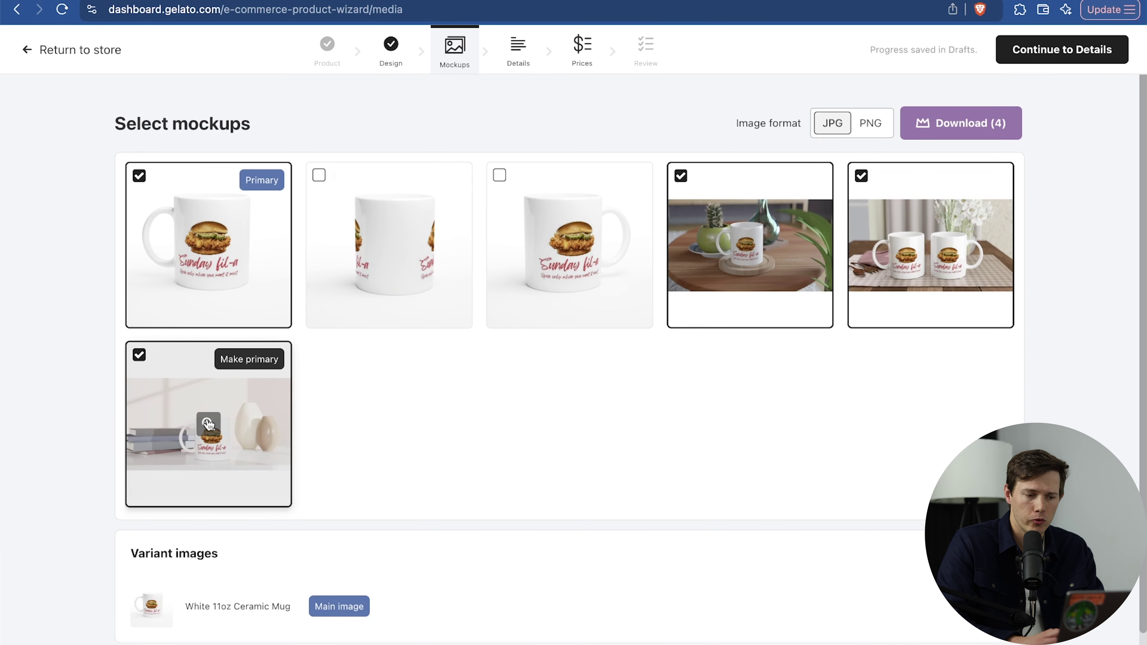
pyautogui.click(208, 425)
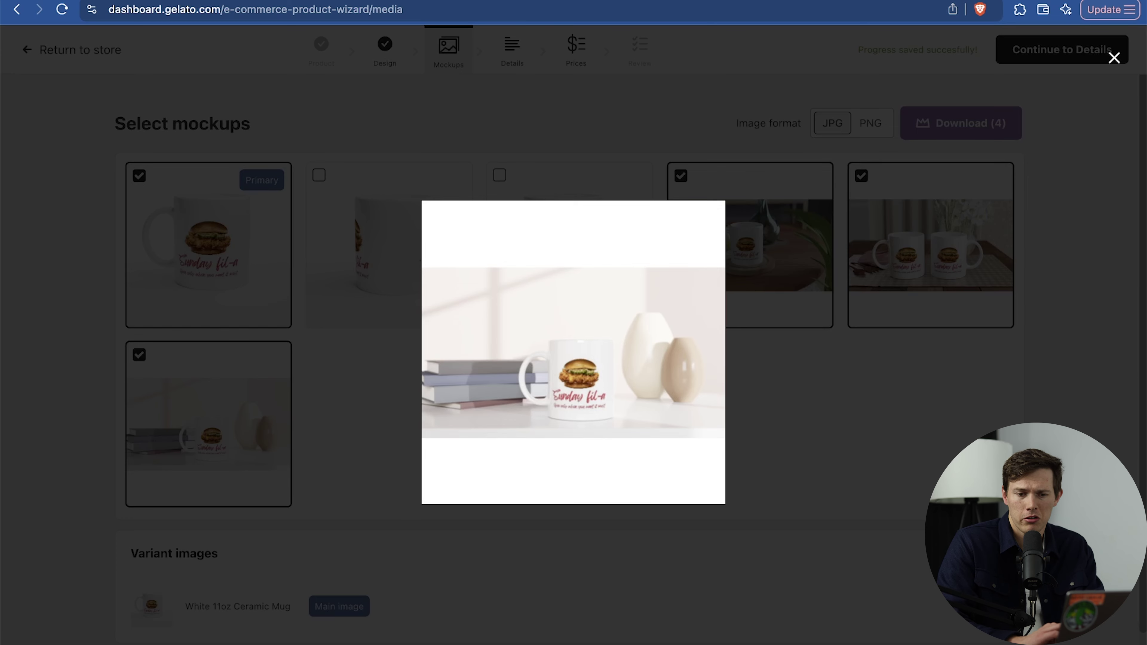
pyautogui.click(1114, 58)
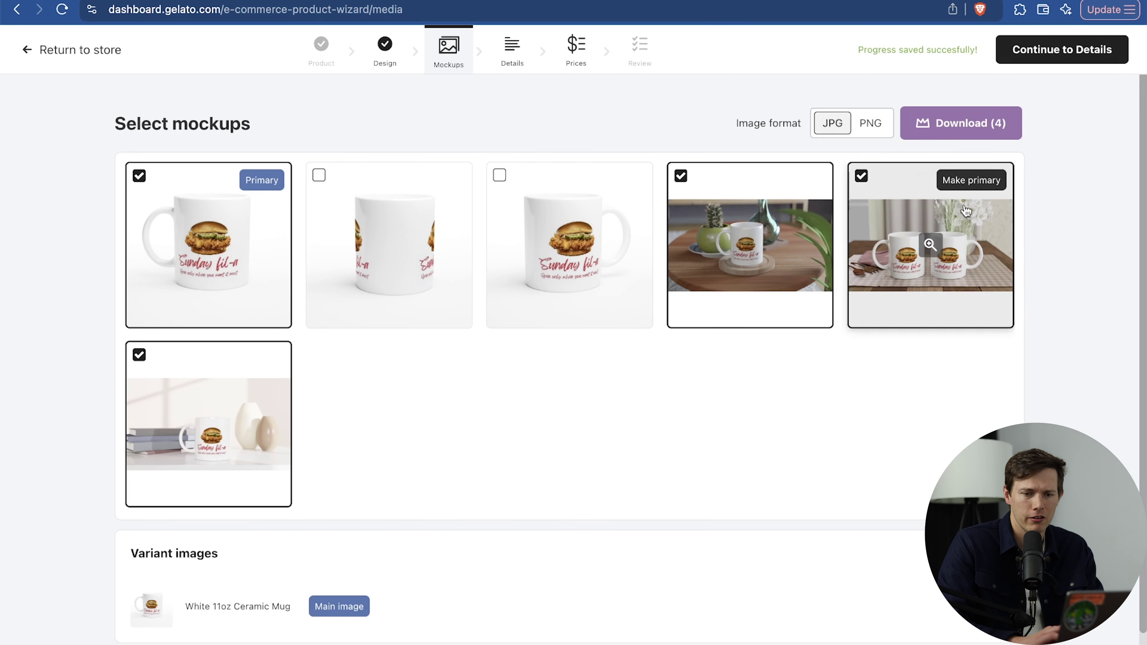
pyautogui.click(988, 126)
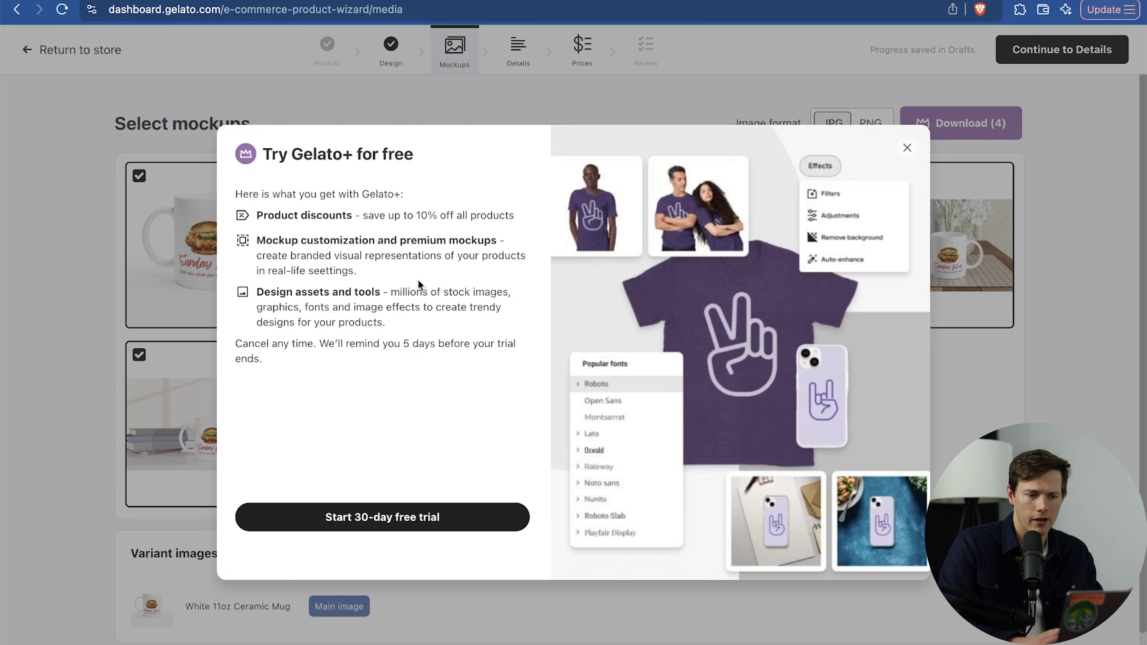
pyautogui.click(909, 150)
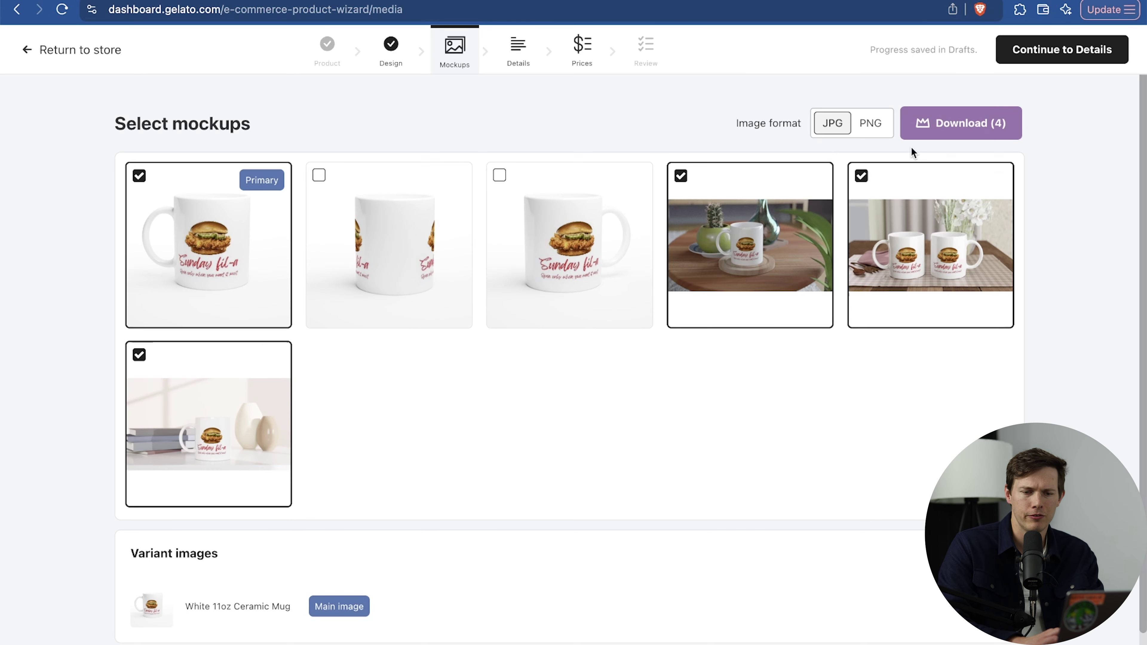
pyautogui.click(1057, 49)
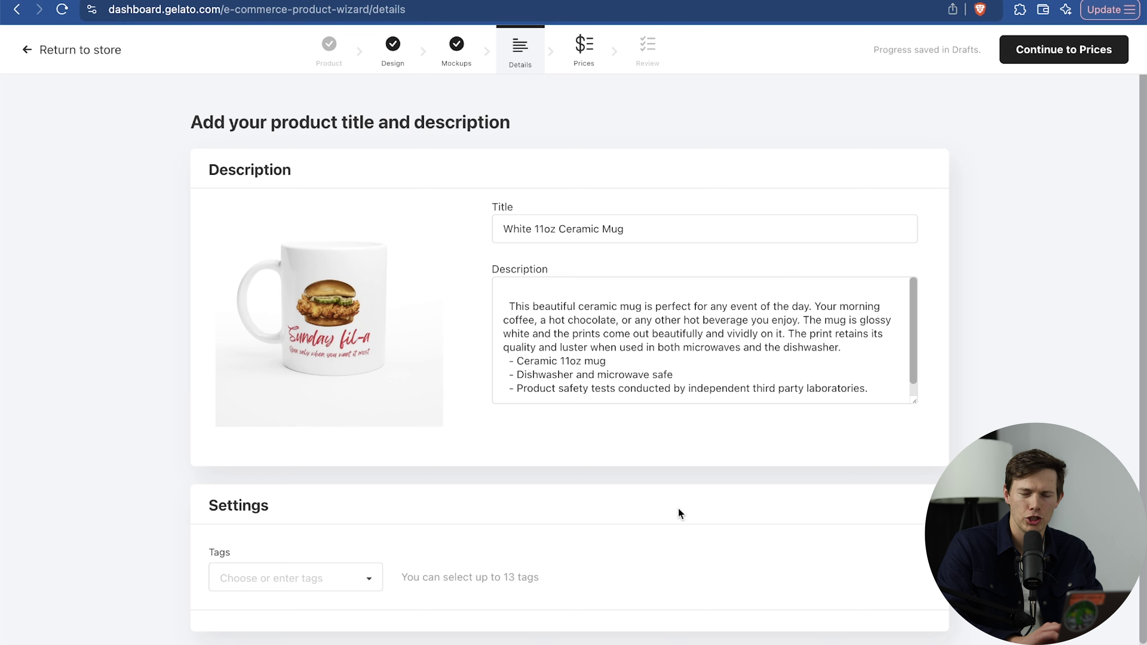
# Set the mug's profit margin to 80%, giving a 25.45 USD retail price.
pyautogui.click(1060, 55)
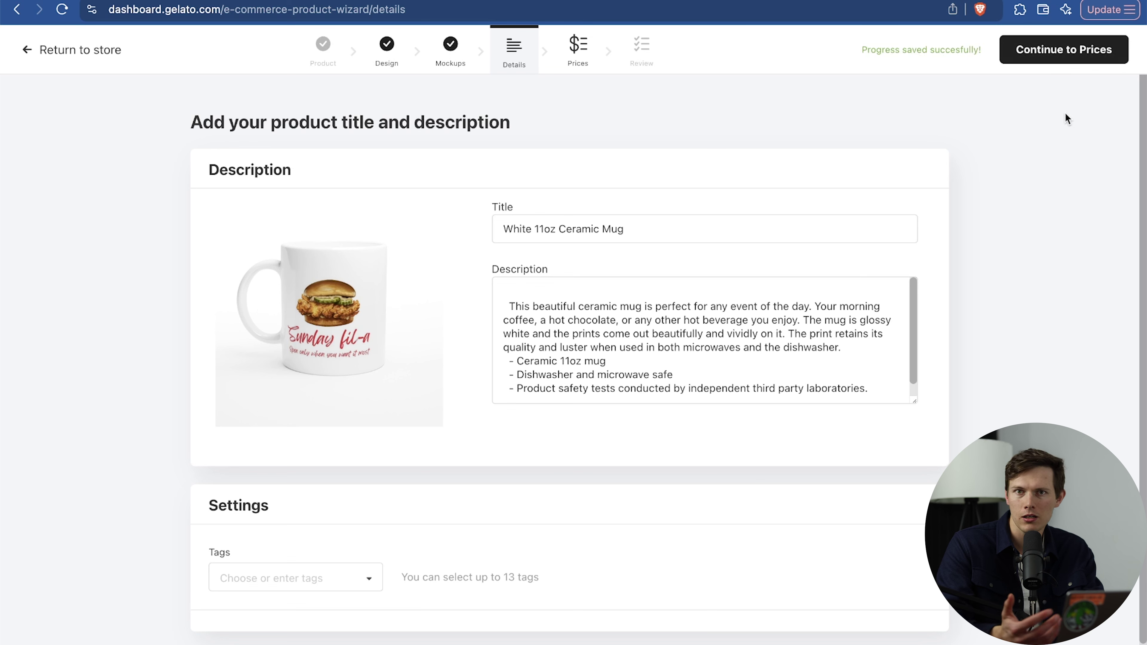
pyautogui.click(1070, 58)
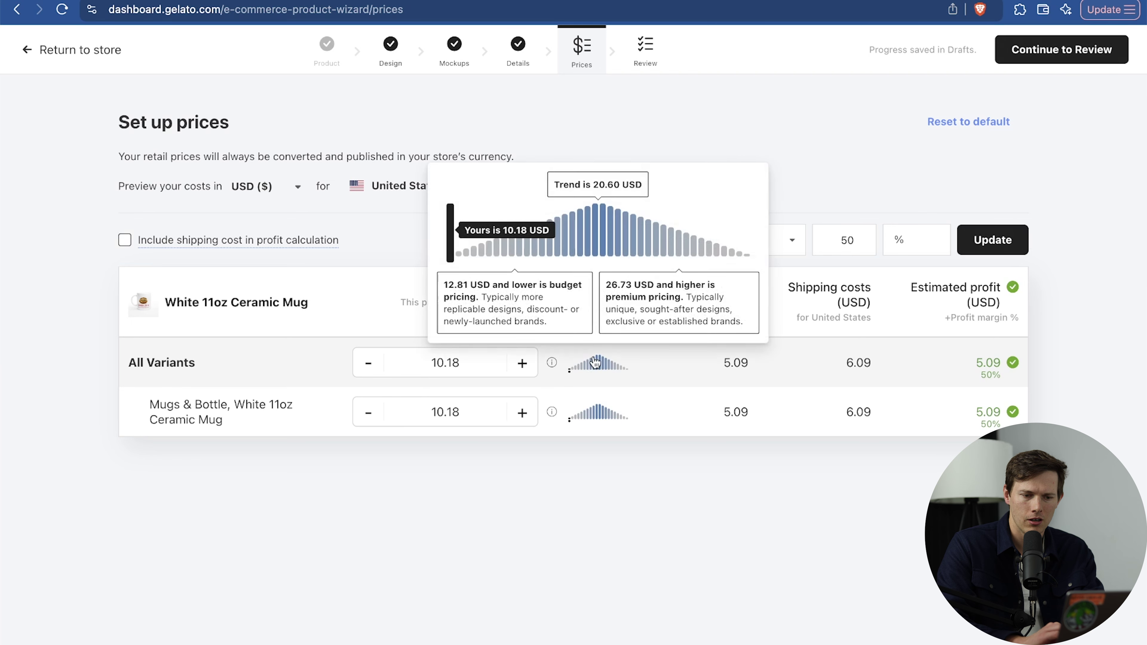
pyautogui.click(841, 240)
pyautogui.write('80')
pyautogui.click(991, 239)
# Review and publish the White 11oz Ceramic Mug to the Amazon store.
pyautogui.click(1068, 50)
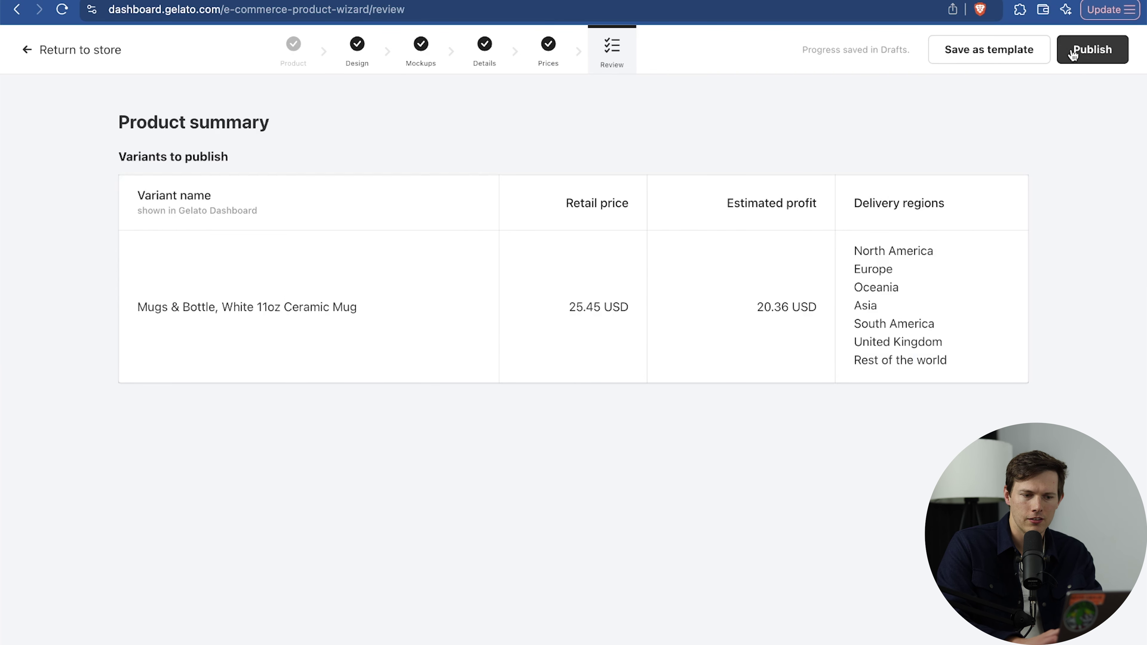
pyautogui.click(1097, 51)
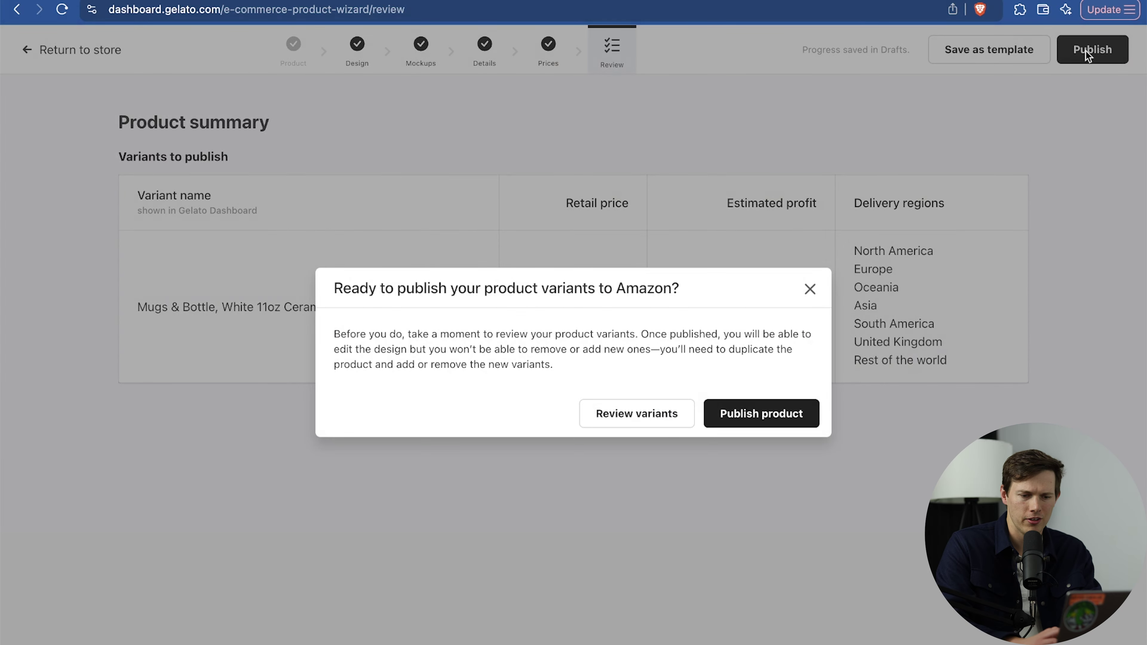
pyautogui.click(763, 418)
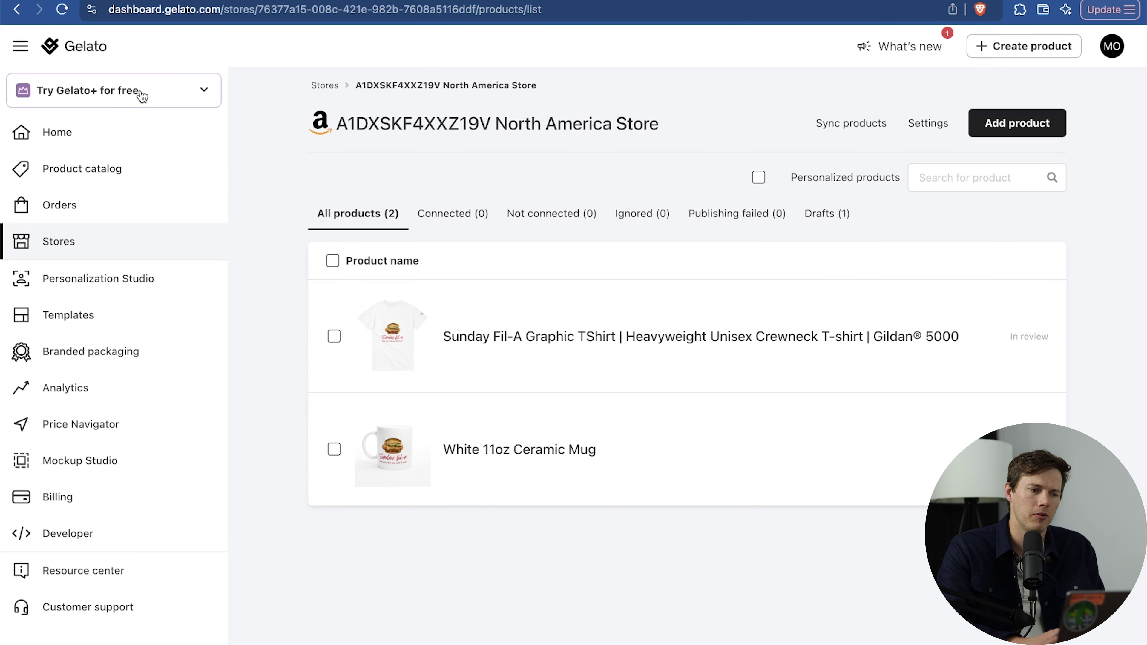
# Bring up the plans page comparing Free, Gelato+ at $24/month, Gold at $119/month and Platinum.
pyautogui.click(143, 97)
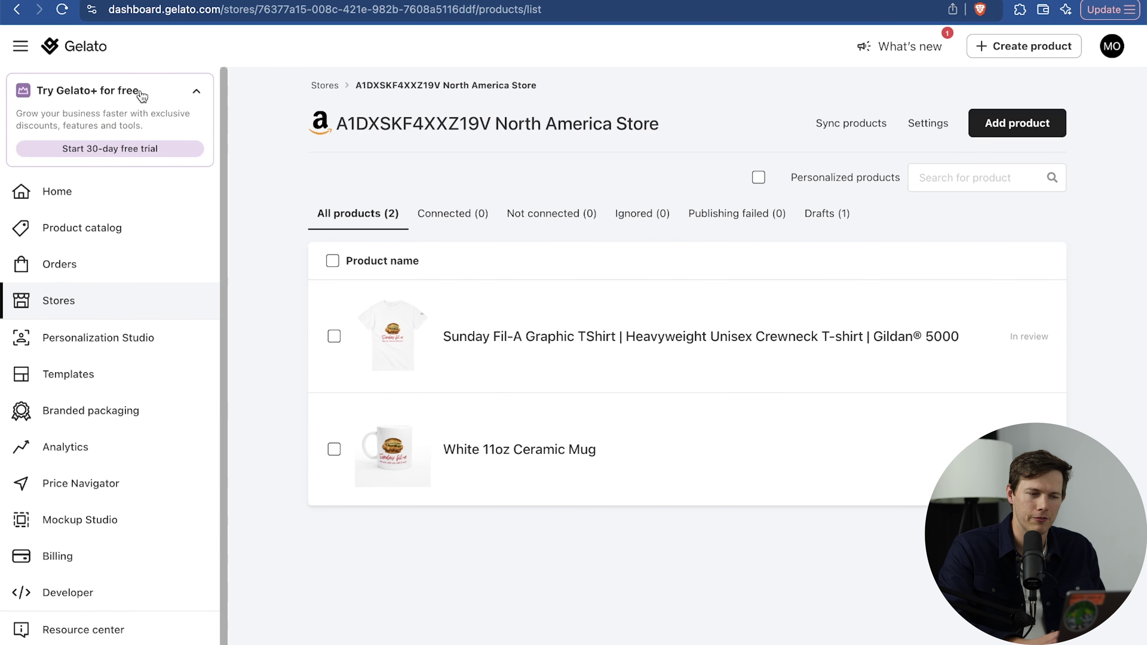
pyautogui.click(1115, 49)
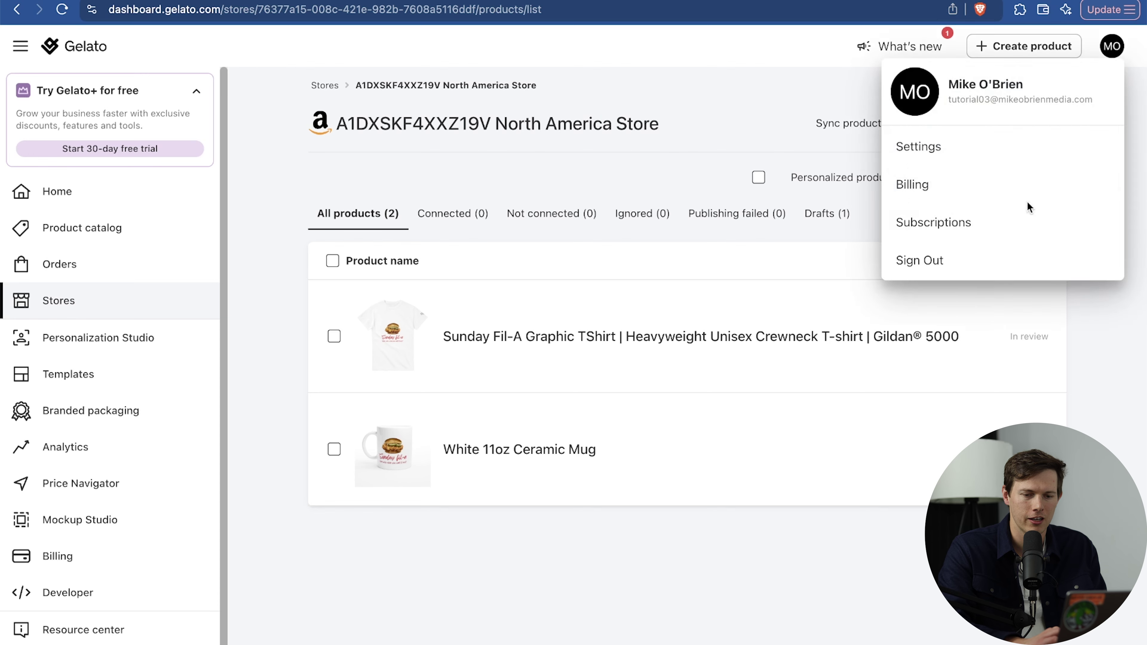
pyautogui.click(977, 224)
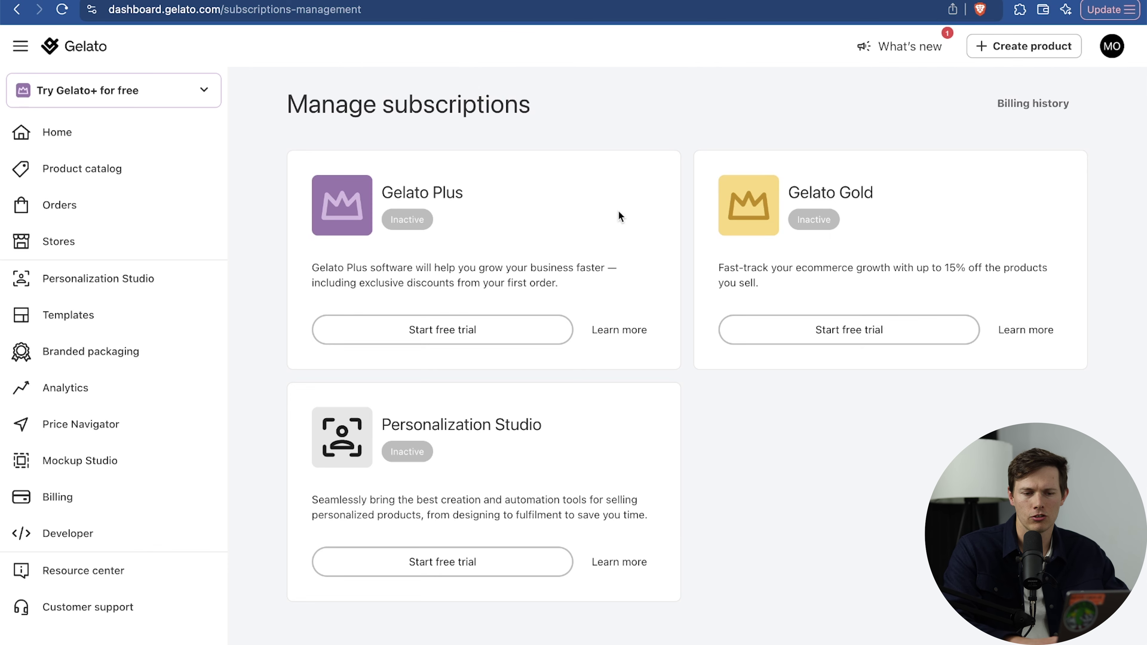
pyautogui.click(1049, 338)
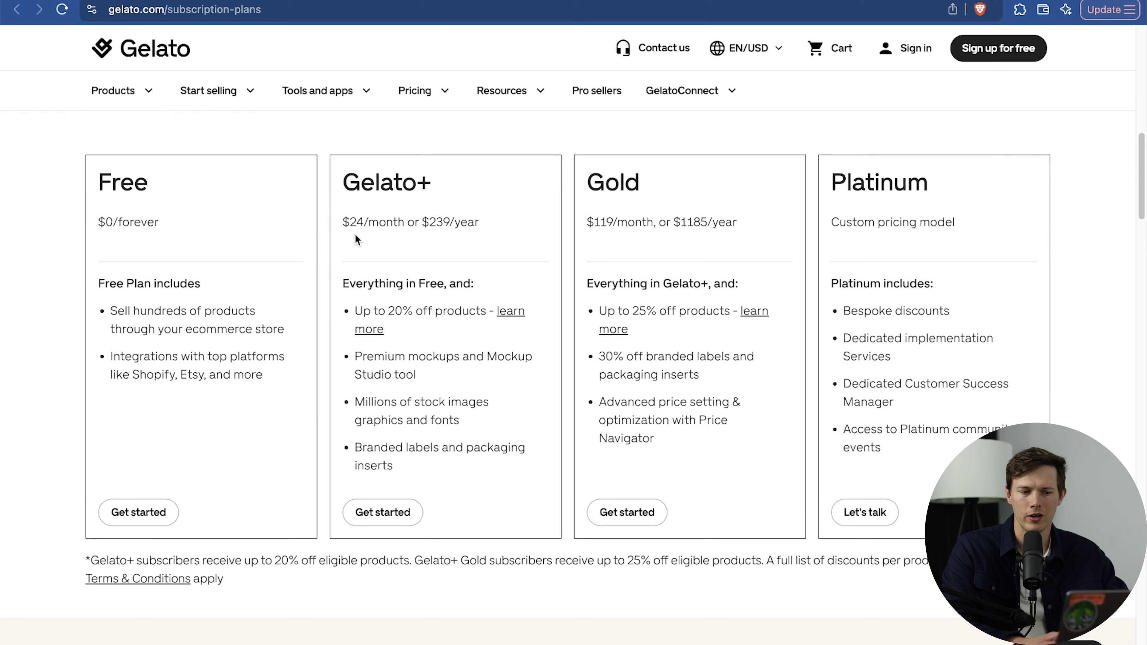
# Highlight Gelato+'s monthly price and the 20% off products, premium mockups and 30% off branded labels perks.
pyautogui.moveTo(385, 311); pyautogui.dragTo(476, 311)
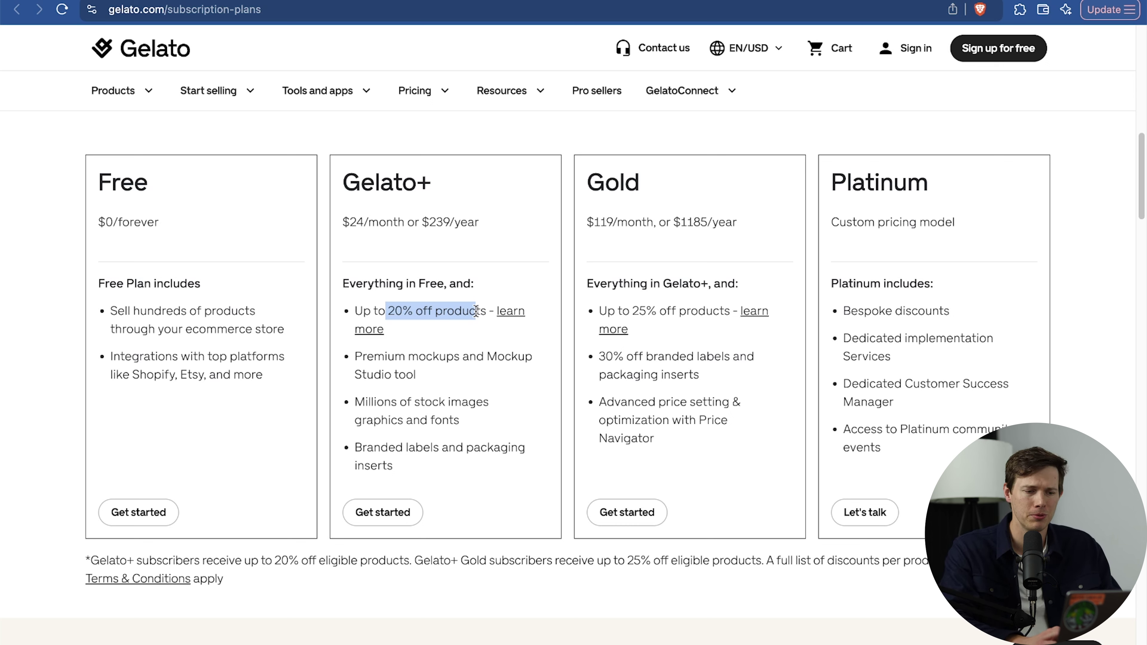
pyautogui.moveTo(349, 222); pyautogui.dragTo(370, 222)
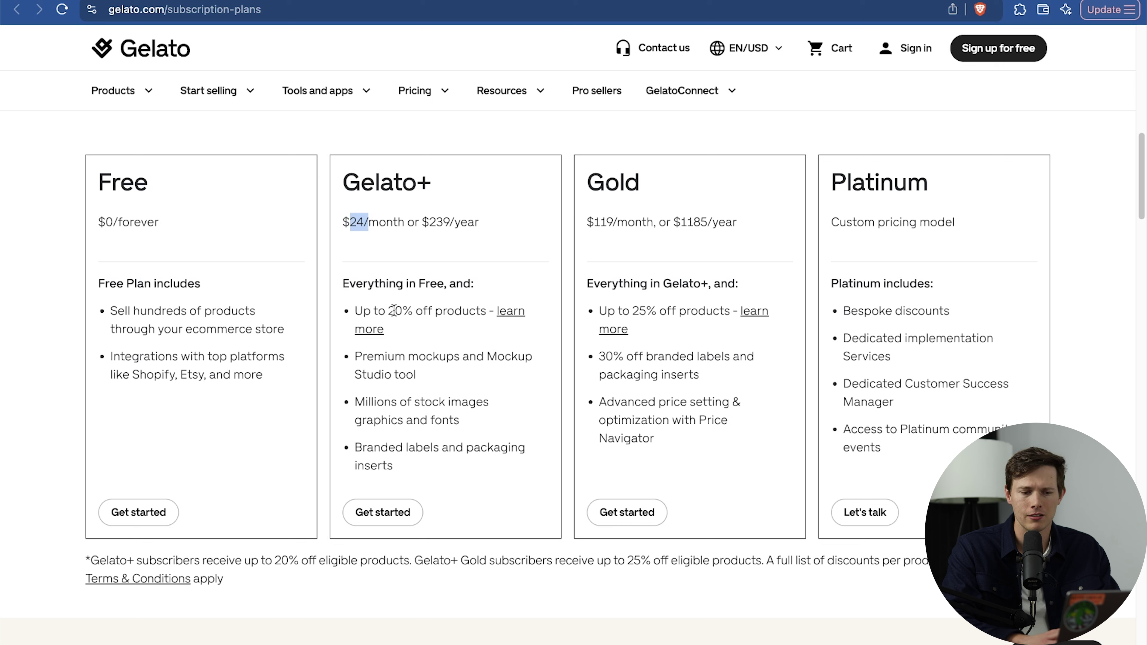
pyautogui.moveTo(417, 379); pyautogui.dragTo(348, 364)
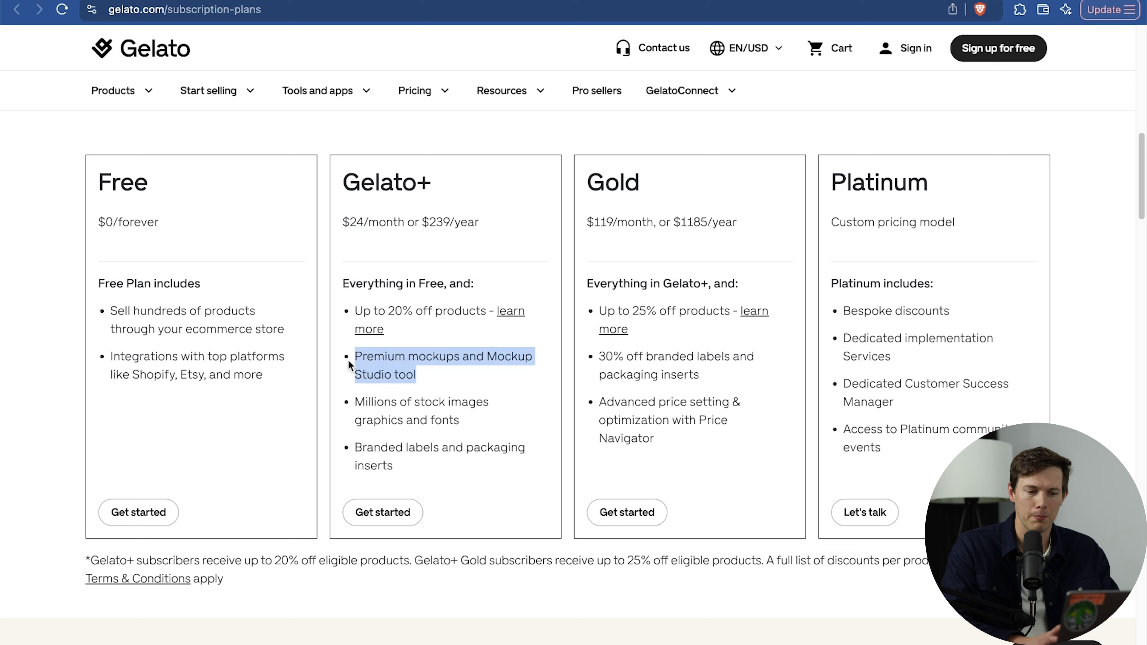
pyautogui.click(415, 376)
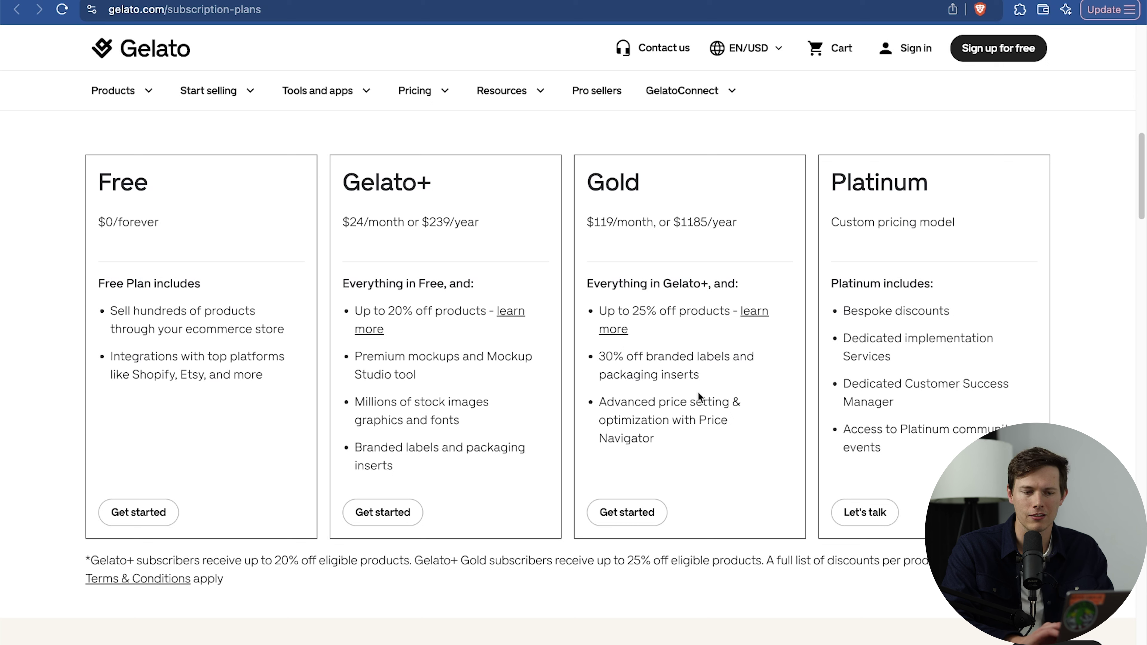
pyautogui.moveTo(676, 378); pyautogui.dragTo(598, 361)
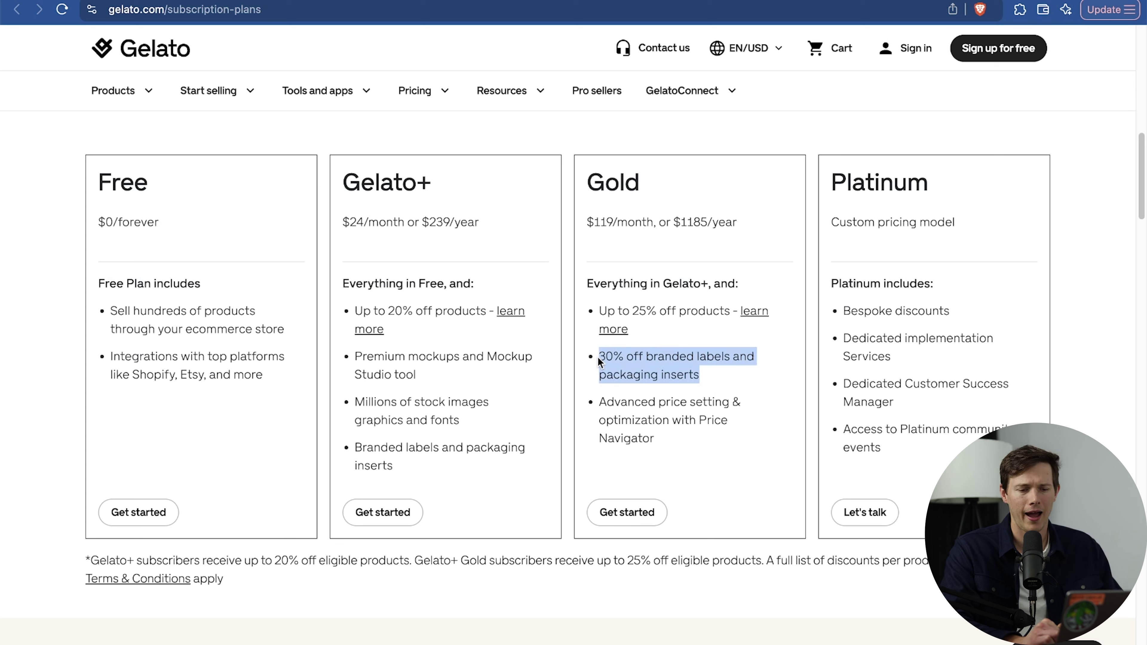
pyautogui.click(713, 379)
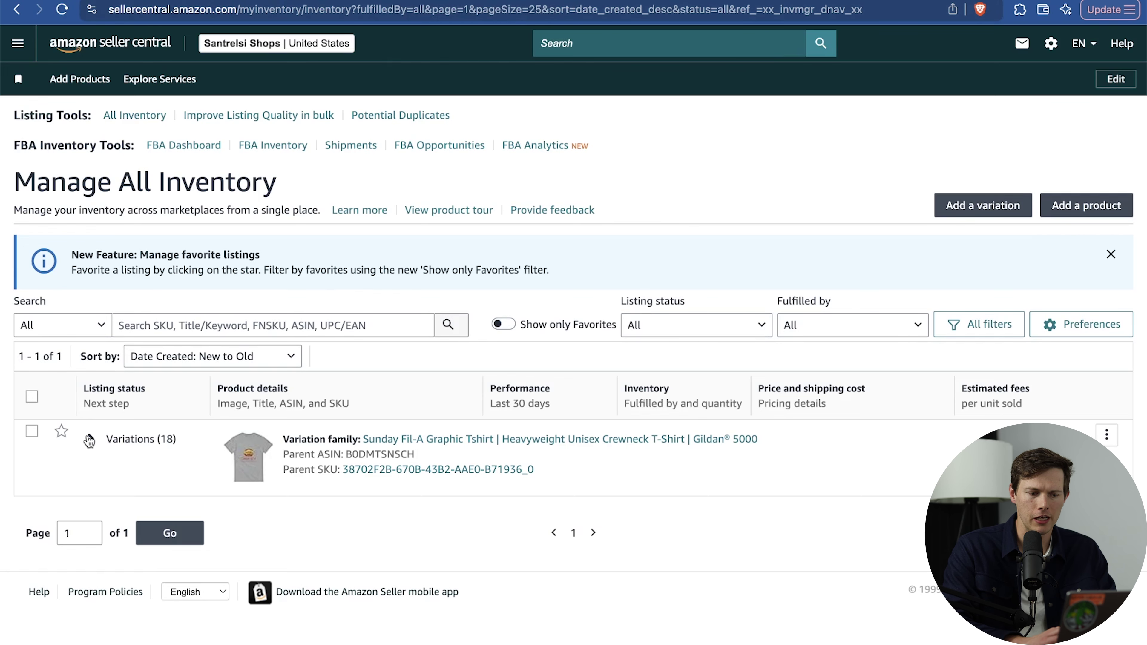
# Expand the T-shirt's 18 variations and review the light blue 3XL listing's offer price of 31.77 USD.
pyautogui.click(89, 441)
pyautogui.scroll(-7, 618, 485)
pyautogui.scroll(-3, 619, 485)
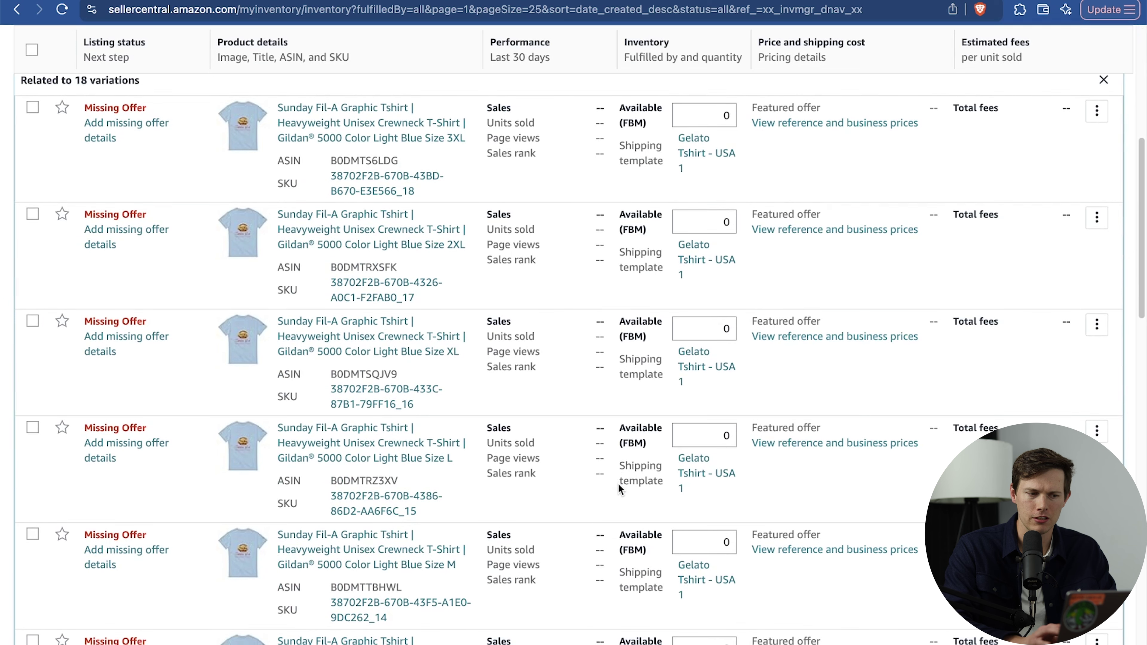
pyautogui.scroll(4, 580, 306)
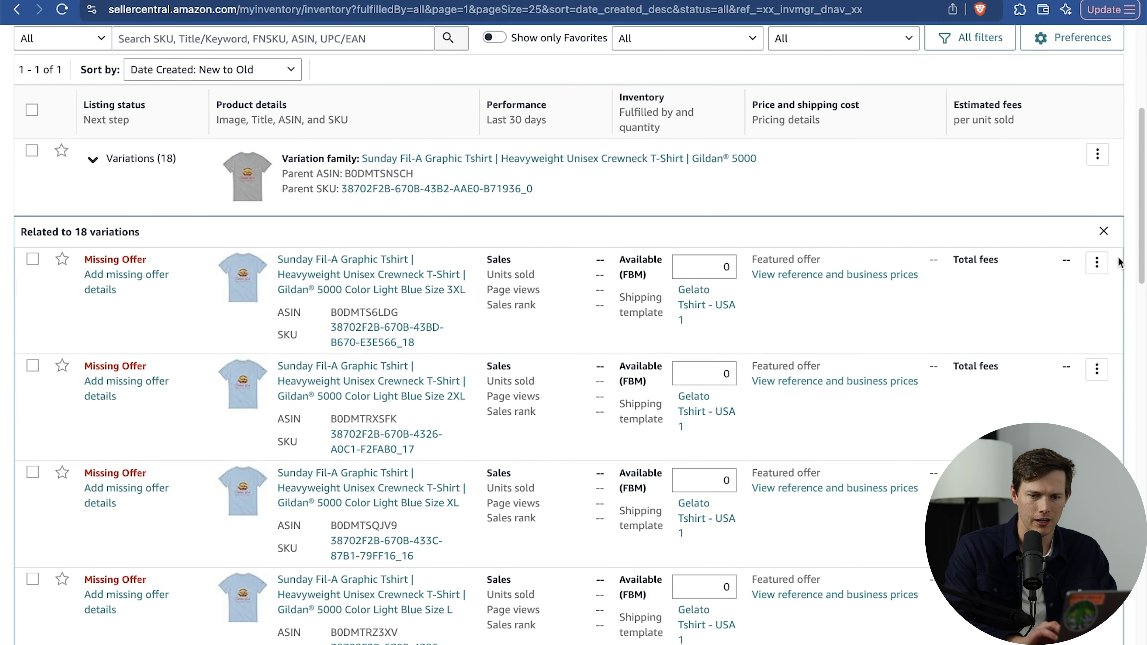
pyautogui.click(1098, 264)
pyautogui.click(1011, 288)
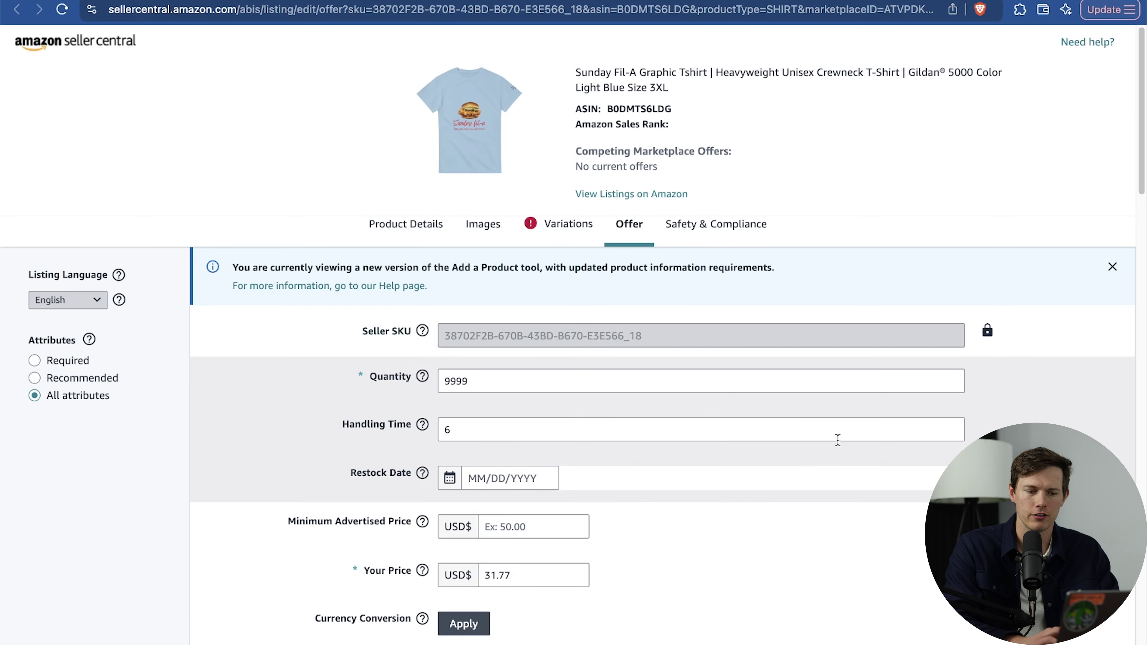
pyautogui.scroll(-5, 838, 442)
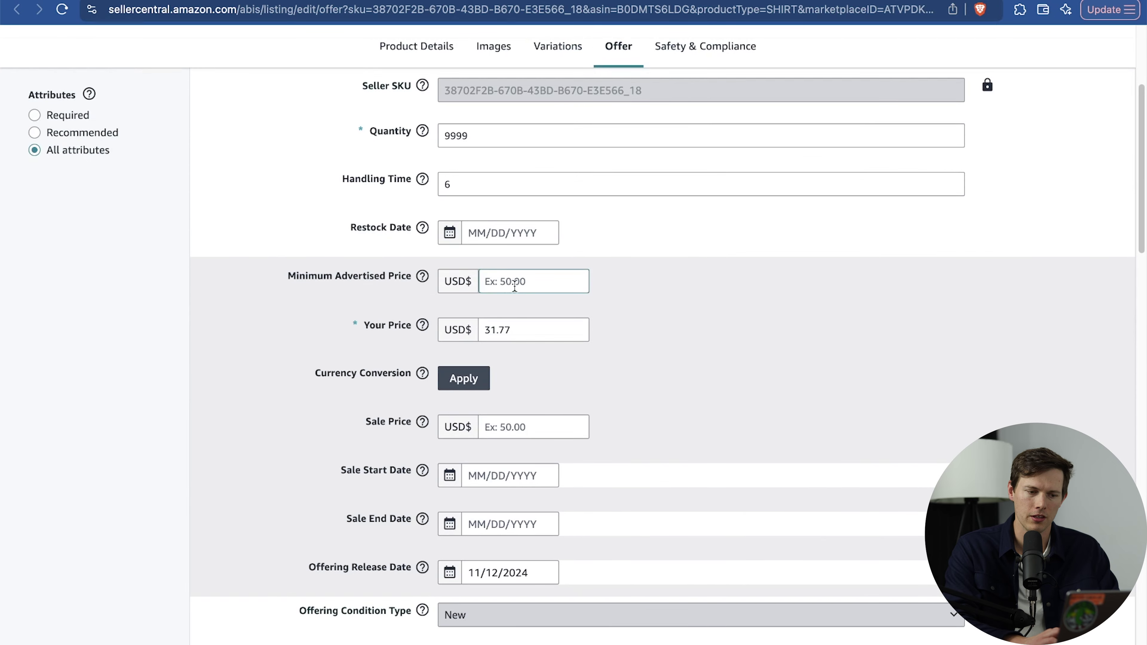
pyautogui.scroll(-15, 801, 387)
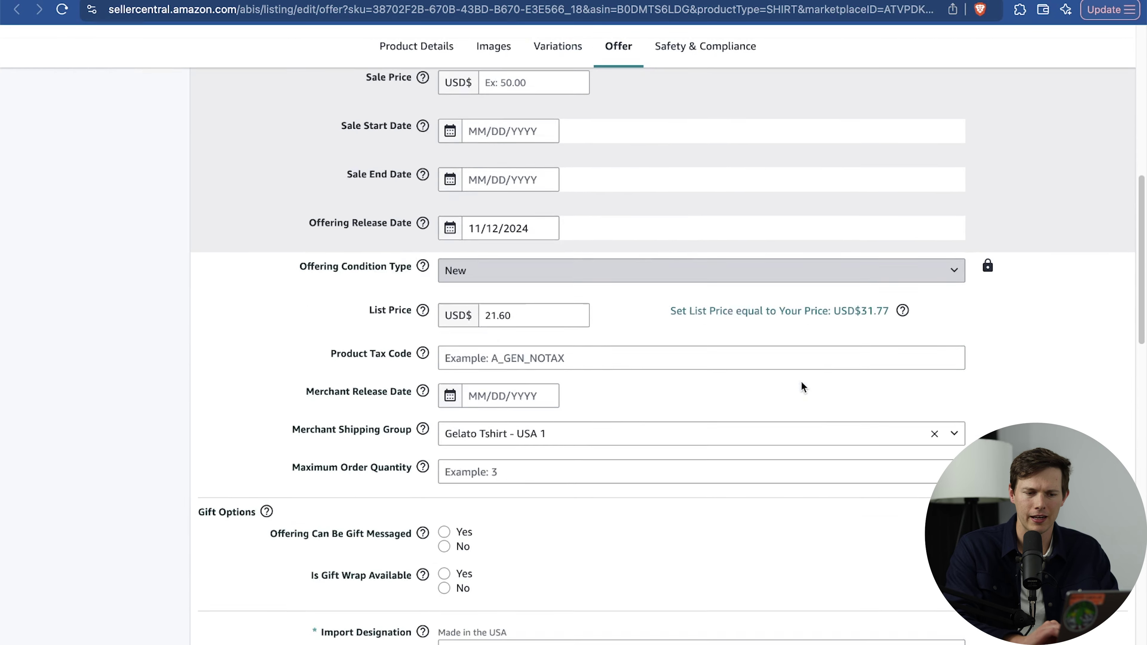
pyautogui.scroll(15, 801, 387)
pyautogui.scroll(-20, 801, 387)
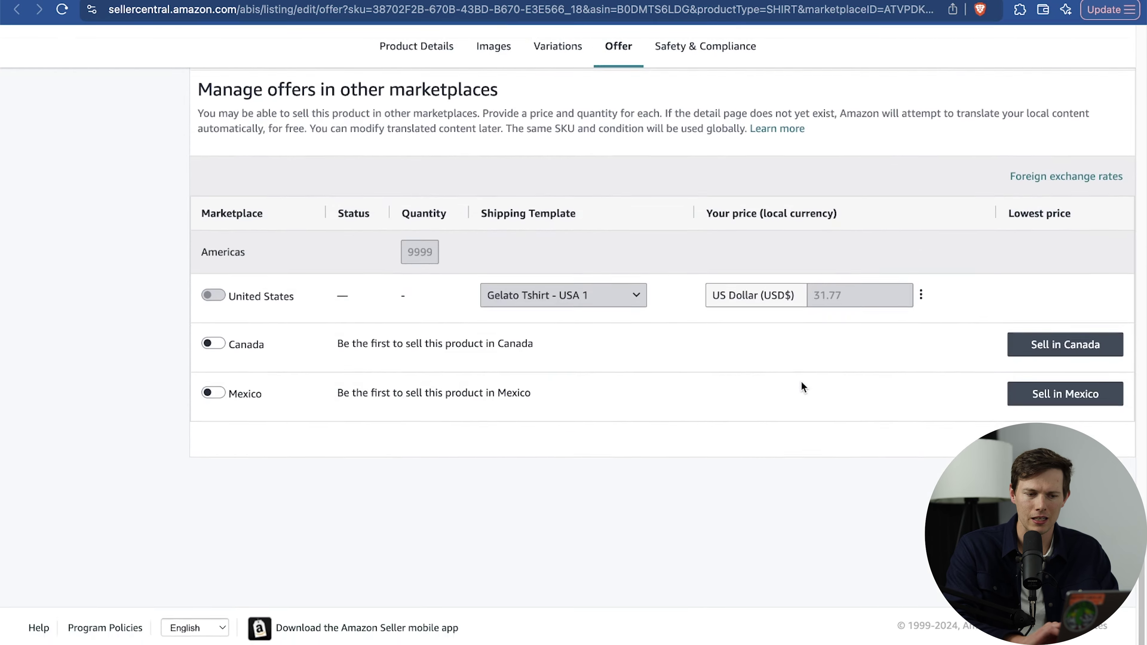
pyautogui.scroll(20, 801, 381)
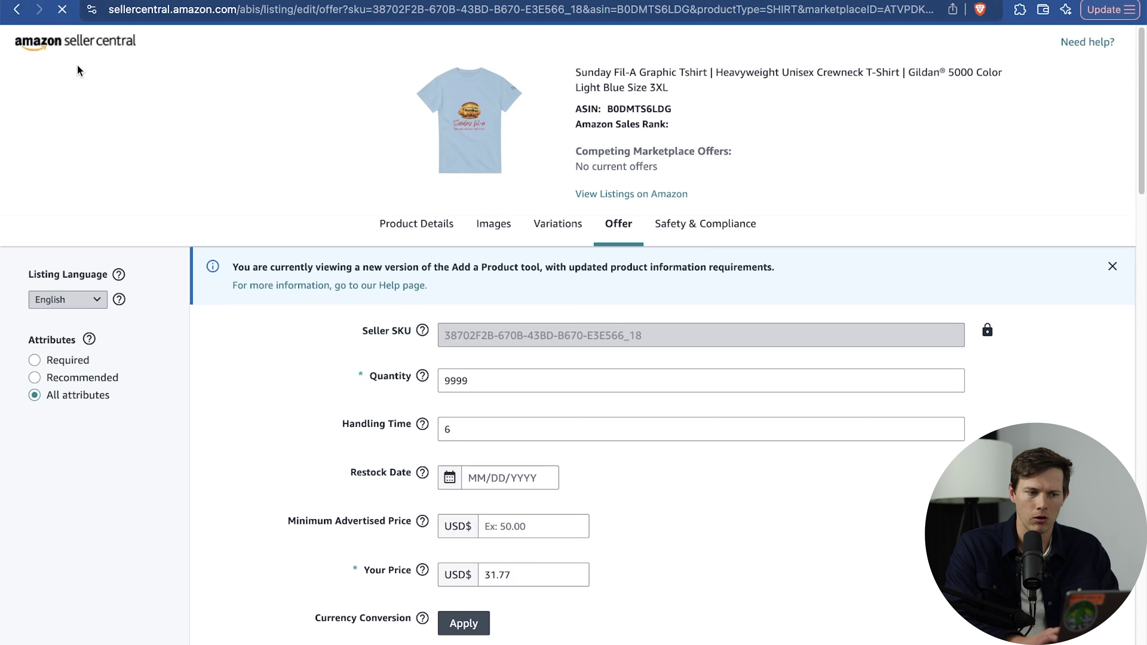
# Go back to Gelato's Stores page showing the active Amazon North America Store.
pyautogui.click(169, 37)
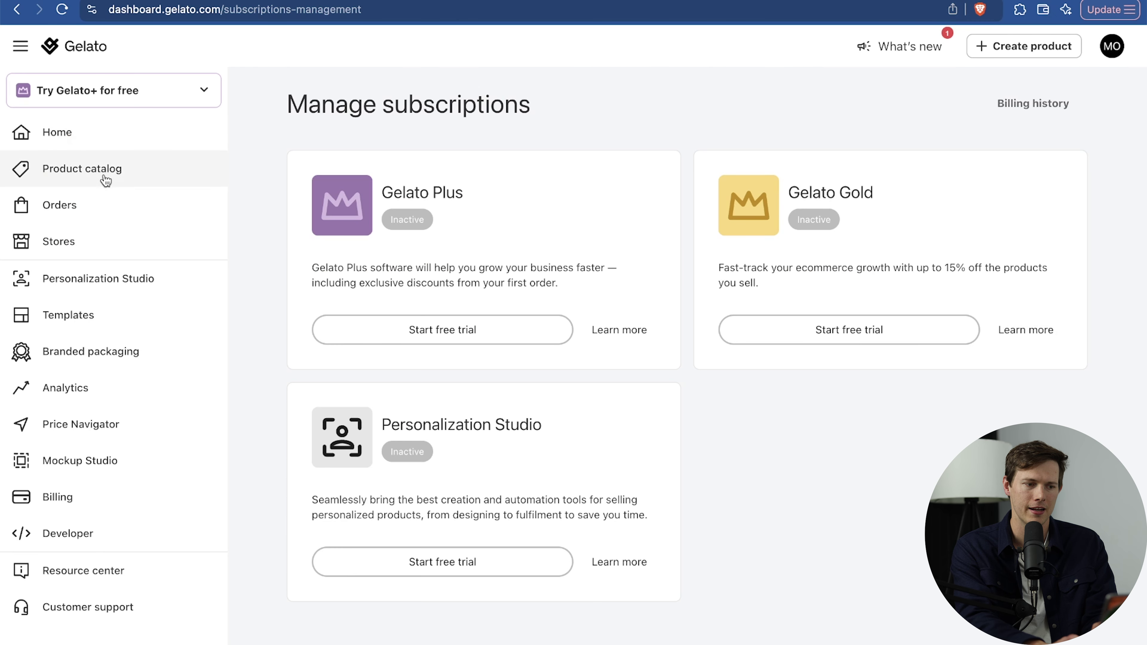
pyautogui.click(90, 244)
pyautogui.scroll(-3, 600, 315)
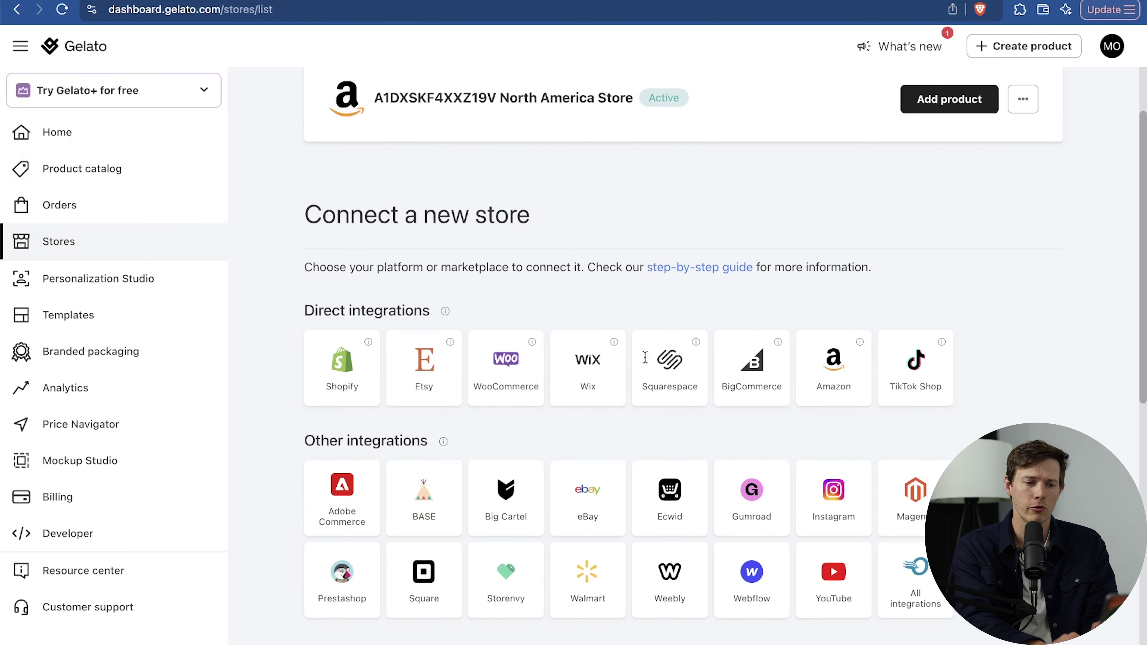